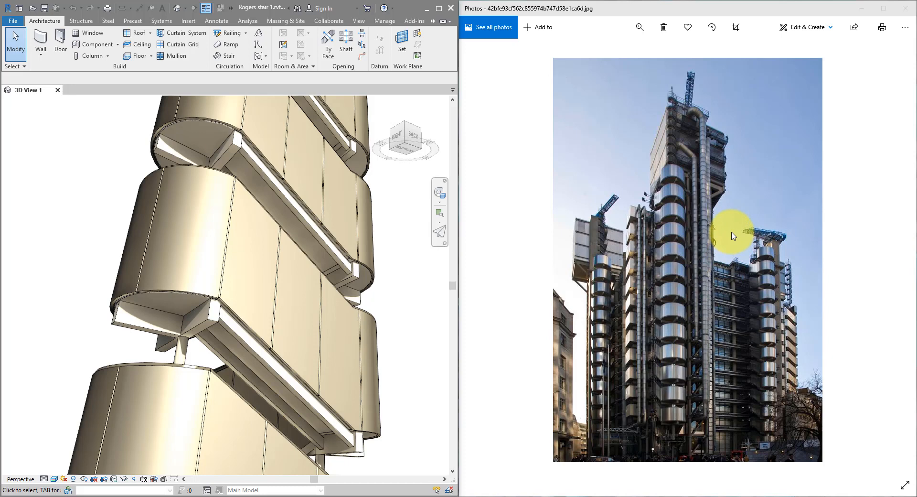
Step: Examine the reference photos of the metal-clad stair tower, and switch to Revit to view the finished stair model from different angles
{"action": "left_click", "coordinate": [268, 461]}
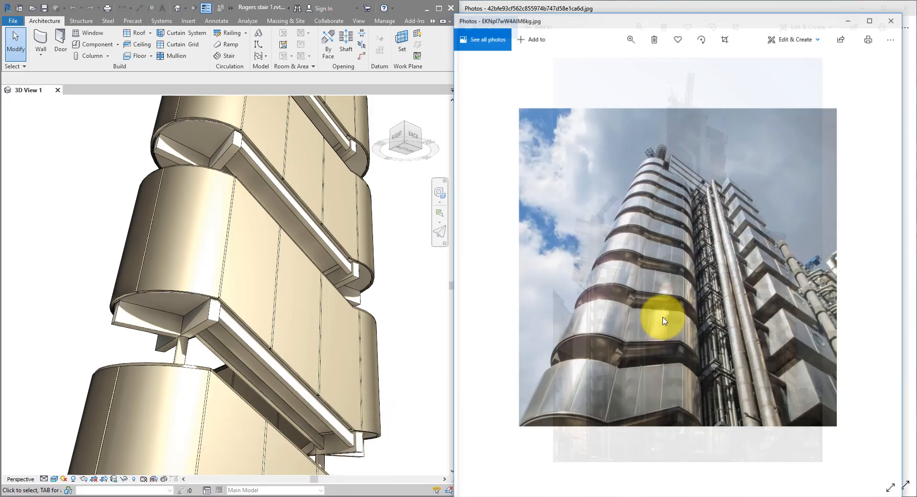
{"action": "scroll", "coordinate": [665, 290], "scroll_direction": "up", "scroll_amount": 2}
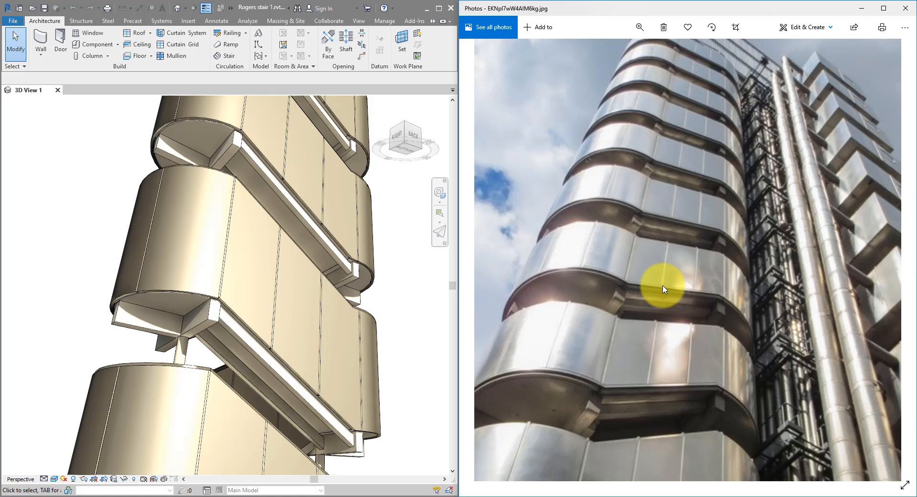
{"action": "left_click", "coordinate": [399, 260]}
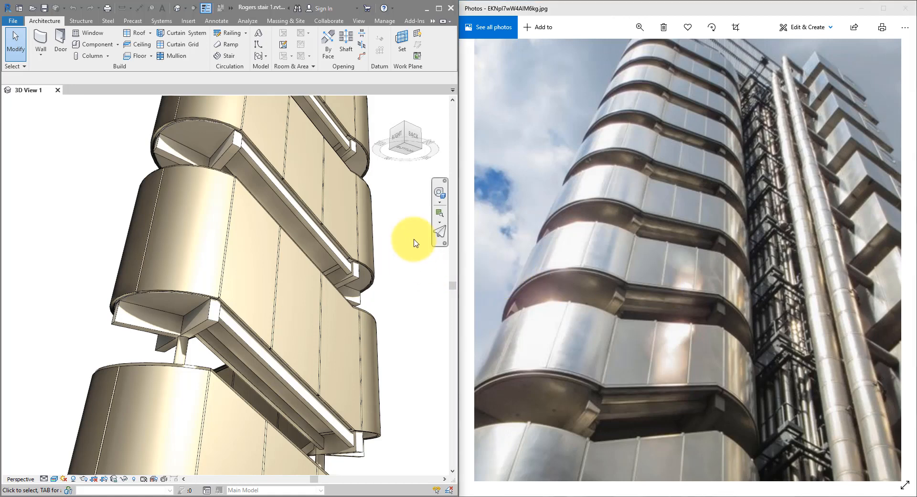
{"action": "left_click", "coordinate": [439, 8]}
{"action": "mouse_move", "coordinate": [365, 242]}
{"action": "middle_mouse_down"}
{"action": "mouse_move", "coordinate": [549, 272]}
{"action": "mouse_move", "coordinate": [547, 282]}
{"action": "mouse_move", "coordinate": [352, 303]}
{"action": "mouse_move", "coordinate": [344, 338]}
{"action": "mouse_move", "coordinate": [326, 351]}
{"action": "middle_mouse_up"}
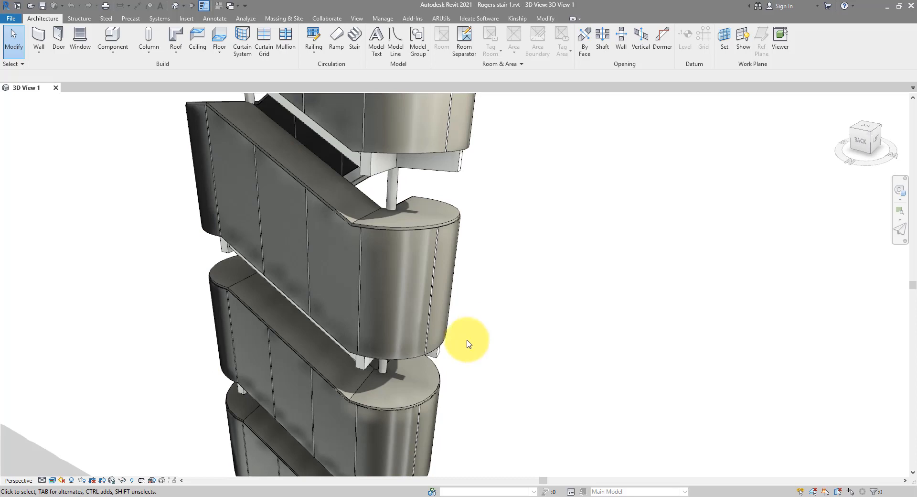
{"action": "middle_click_drag", "start_coordinate": [469, 339], "coordinate": [534, 314], "text": "shift"}
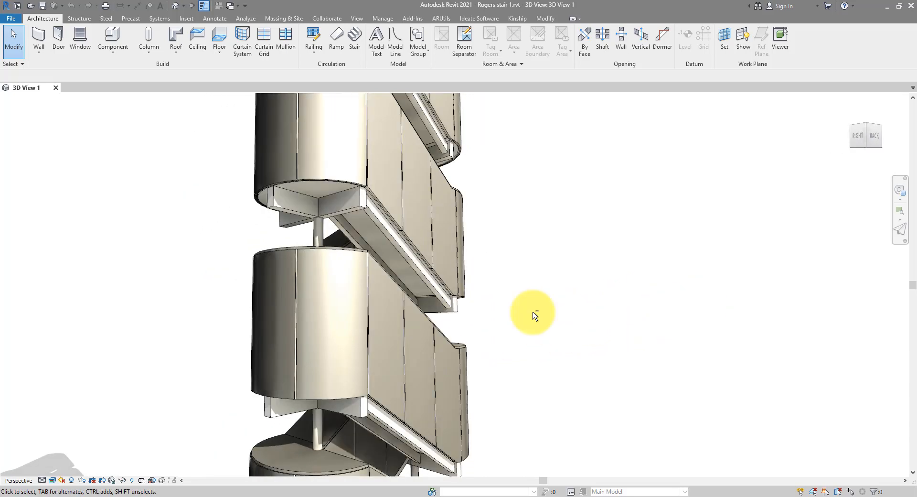
Step: Select all matching curtain panels on the finished tower to inspect the stair inside, and clear the selection
{"action": "left_click", "coordinate": [366, 313]}
{"action": "right_click", "coordinate": [365, 313]}
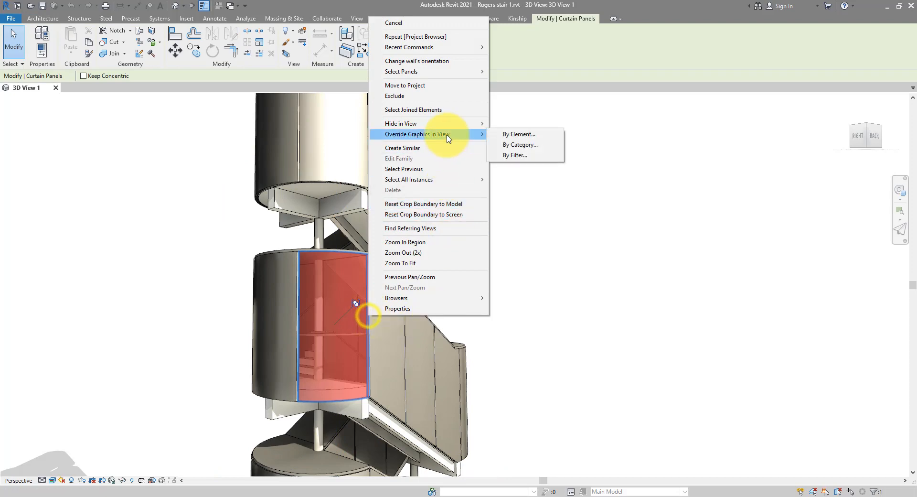
{"action": "mouse_move", "coordinate": [449, 180]}
{"action": "left_click", "coordinate": [508, 180]}
{"action": "mouse_move", "coordinate": [554, 306]}
{"action": "middle_mouse_down", "text": "shift"}
{"action": "mouse_move", "coordinate": [492, 357]}
{"action": "mouse_move", "coordinate": [528, 343]}
{"action": "mouse_move", "coordinate": [453, 371]}
{"action": "mouse_move", "coordinate": [530, 368]}
{"action": "mouse_move", "coordinate": [526, 377]}
{"action": "mouse_move", "coordinate": [526, 303]}
{"action": "mouse_move", "coordinate": [536, 280]}
{"action": "mouse_move", "coordinate": [583, 286]}
{"action": "mouse_move", "coordinate": [567, 315]}
{"action": "mouse_move", "coordinate": [549, 311]}
{"action": "middle_mouse_up", "text": "shift"}
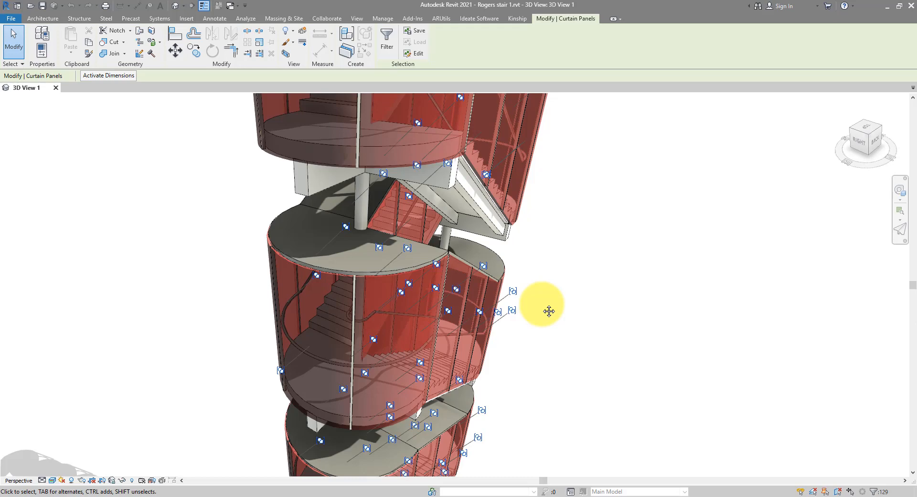
{"action": "middle_click_drag", "start_coordinate": [549, 311], "coordinate": [451, 301]}
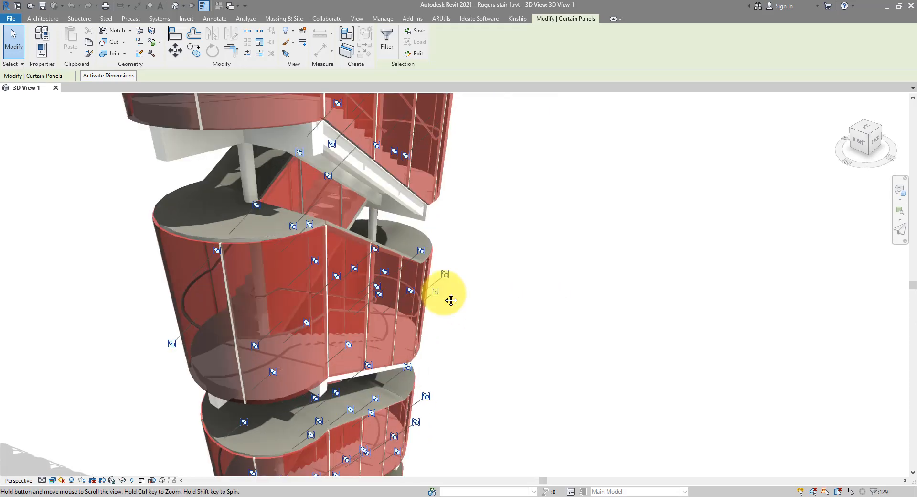
{"action": "scroll", "coordinate": [452, 302], "scroll_direction": "down", "scroll_amount": 2}
{"action": "left_click", "coordinate": [492, 333]}
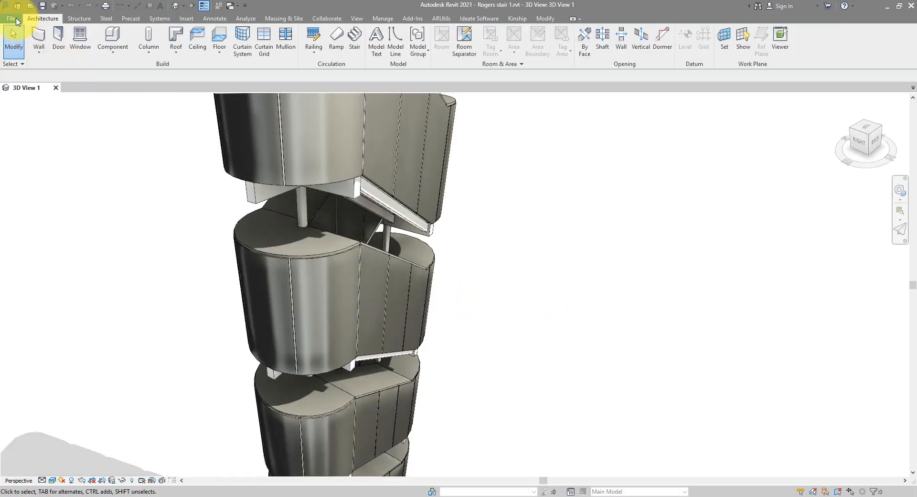
Step: Create a new project that opens on the Level 0 floor plan
{"action": "left_click", "coordinate": [11, 18]}
{"action": "left_click", "coordinate": [31, 54]}
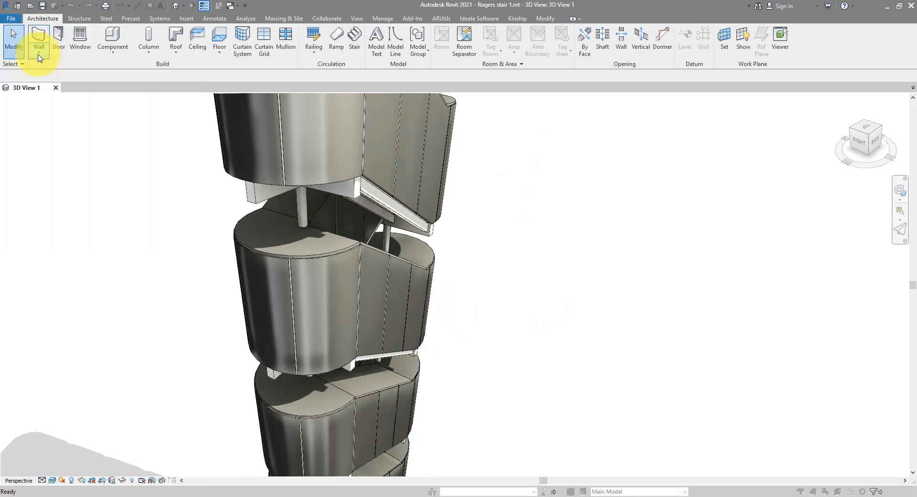
{"action": "left_click", "coordinate": [353, 241]}
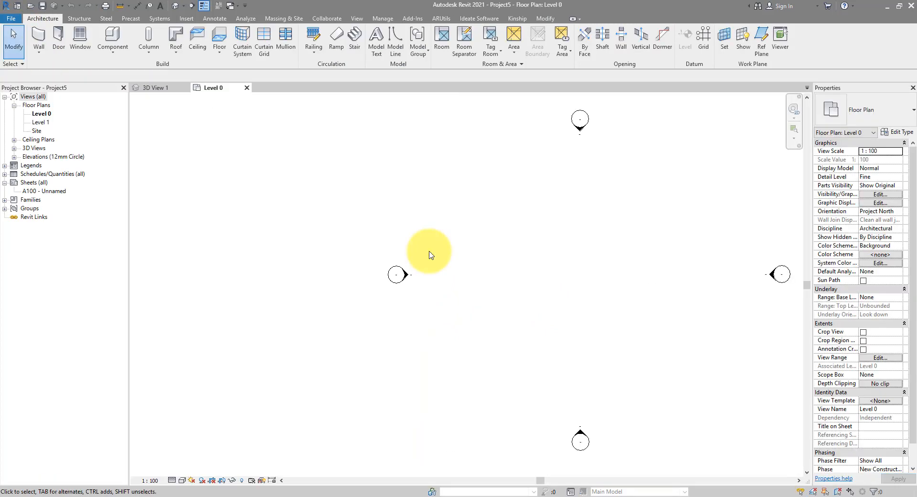
Step: Draw a U-shaped stair from Level 0 to Level 1 with 26 risers, a 1200 run width and two equal parallel runs of 13 risers
{"action": "middle_click_drag", "start_coordinate": [594, 287], "coordinate": [501, 276]}
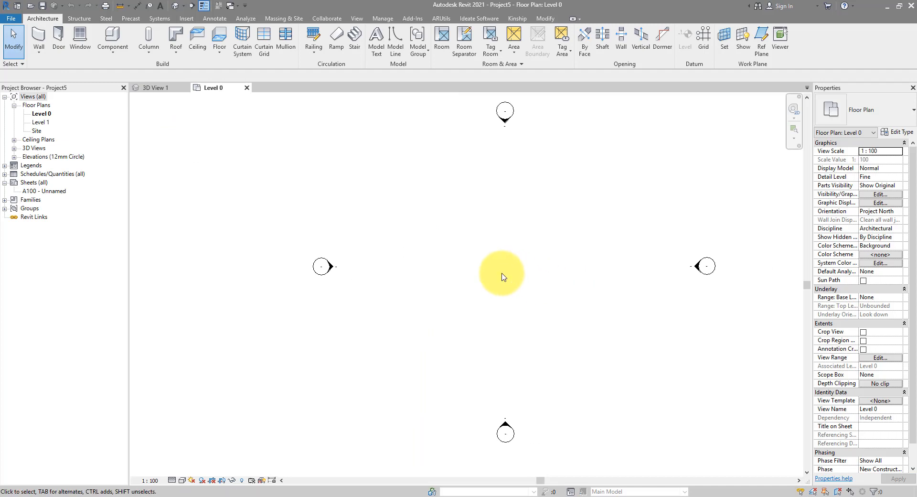
{"action": "scroll", "coordinate": [522, 277], "scroll_direction": "up", "scroll_amount": 1}
{"action": "left_click", "coordinate": [40, 123]}
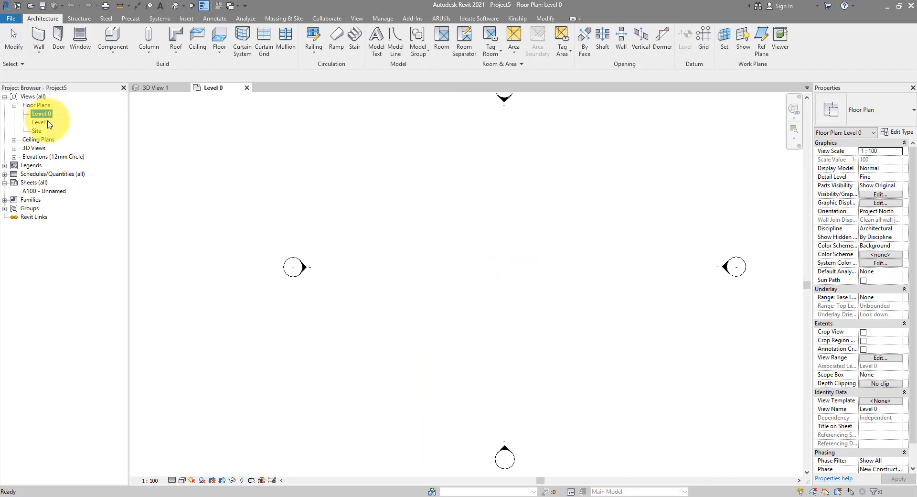
{"action": "left_click", "coordinate": [353, 51]}
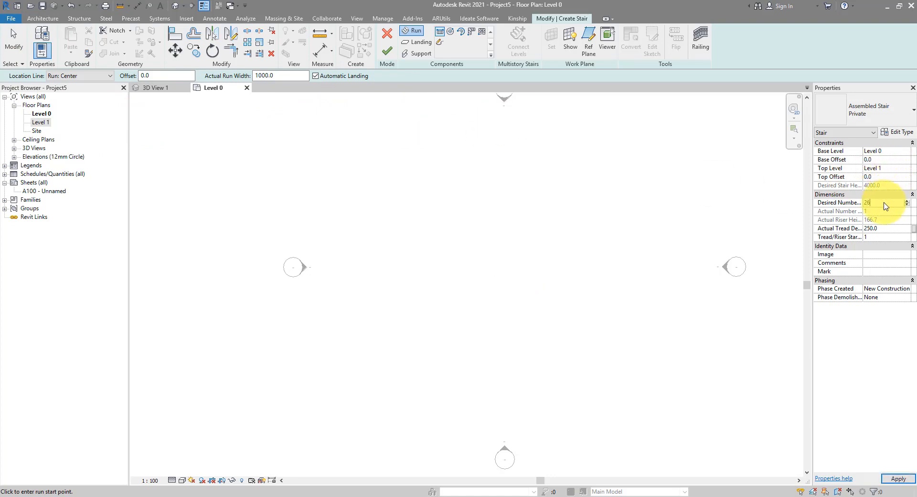
{"action": "middle_click_drag", "start_coordinate": [590, 247], "coordinate": [569, 254]}
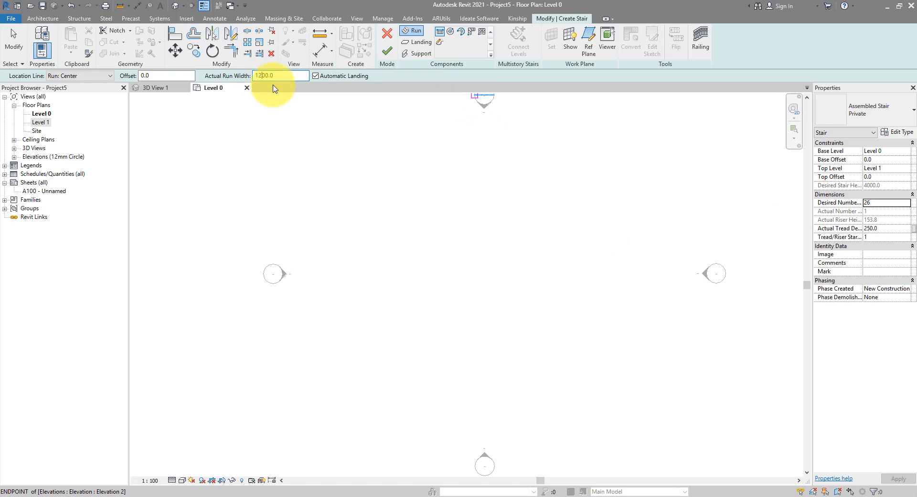
{"action": "left_click", "coordinate": [468, 261]}
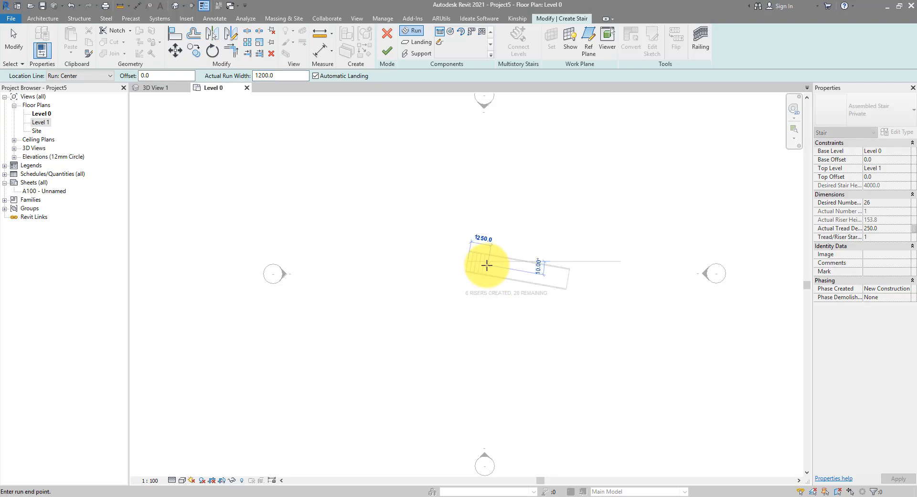
{"action": "scroll", "coordinate": [491, 261], "scroll_direction": "up", "scroll_amount": 2}
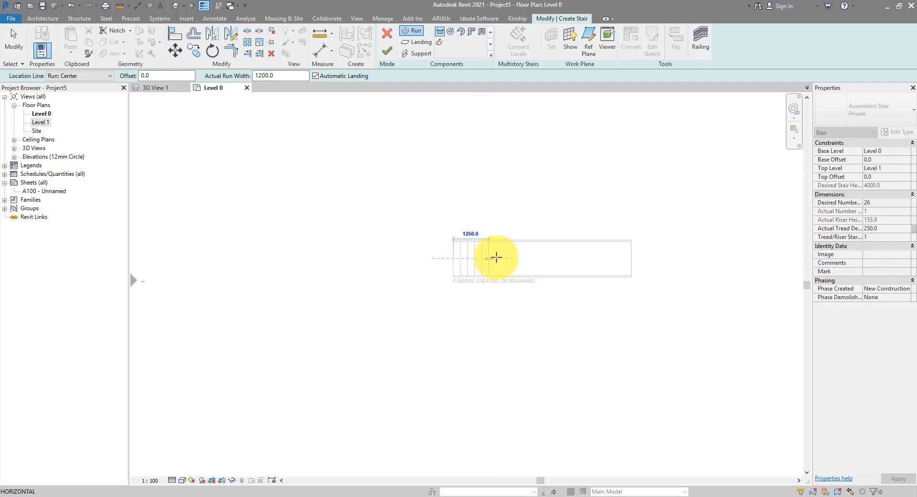
{"action": "left_click", "coordinate": [537, 257]}
{"action": "left_click", "coordinate": [538, 318]}
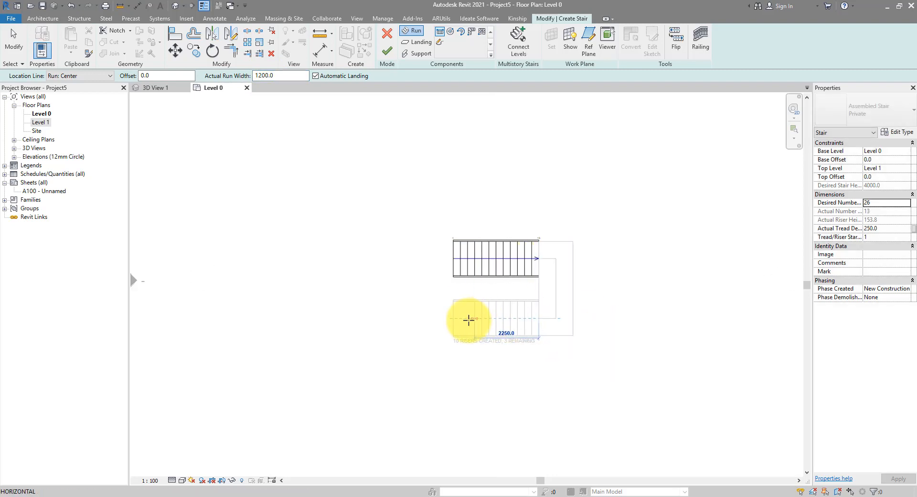
{"action": "left_click", "coordinate": [454, 319]}
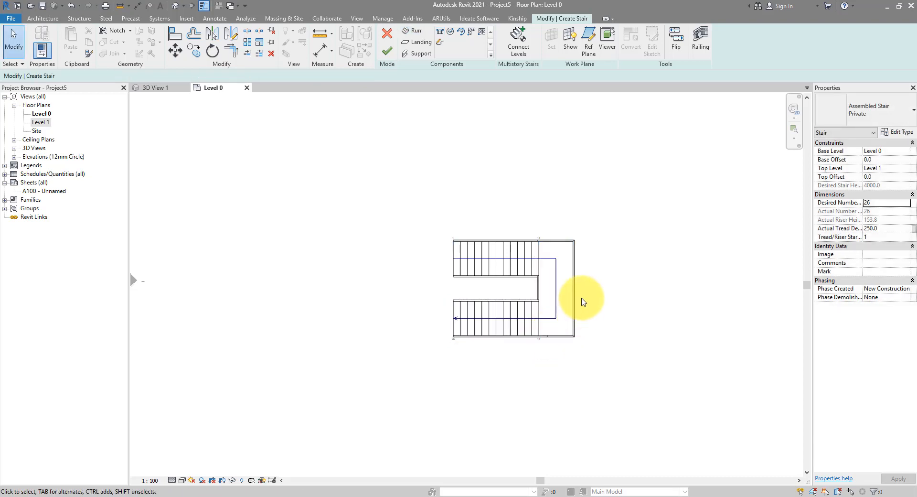
Step: Move the first stair run towards the second, setting the clear gap between their inner edges to 200
{"action": "scroll", "coordinate": [583, 301], "scroll_direction": "up", "scroll_amount": 4}
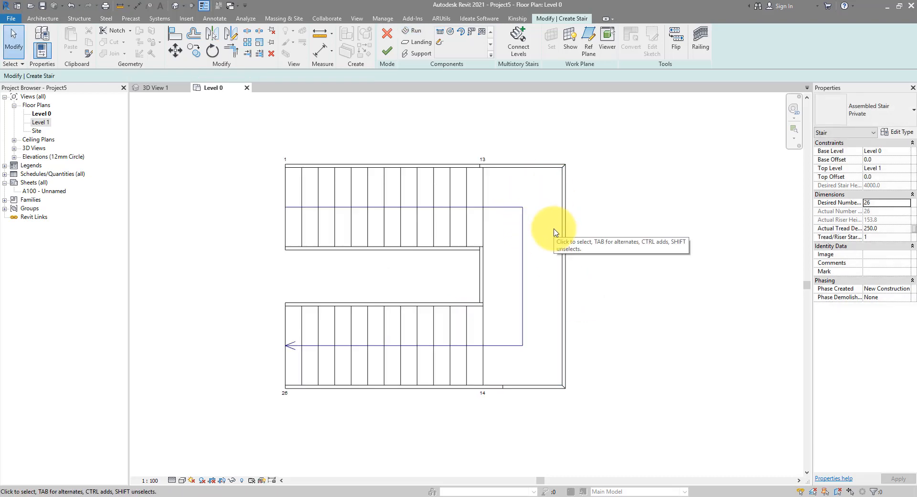
{"action": "left_click", "coordinate": [461, 240]}
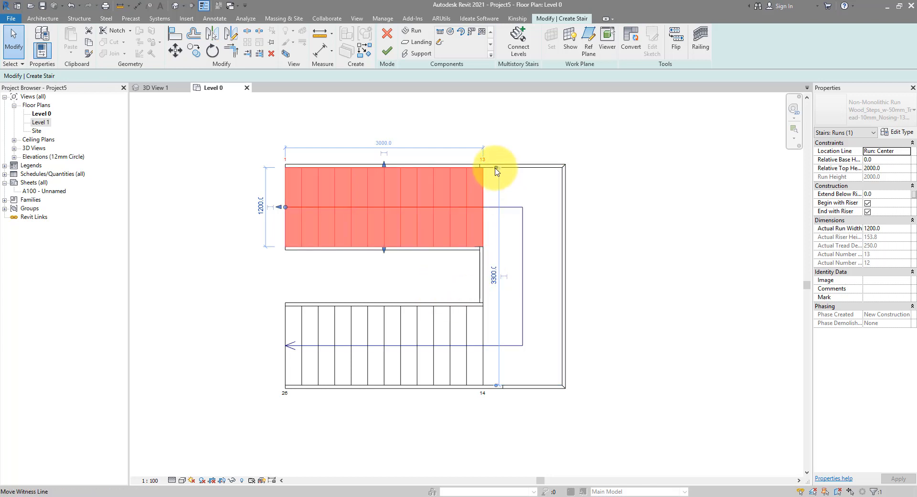
{"action": "left_click_drag", "start_coordinate": [497, 171], "coordinate": [471, 249]}
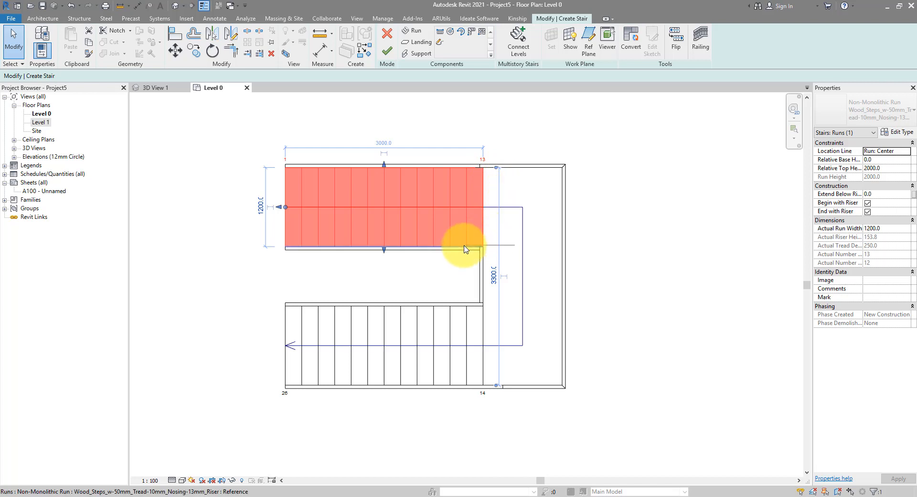
{"action": "left_click_drag", "start_coordinate": [497, 384], "coordinate": [479, 303]}
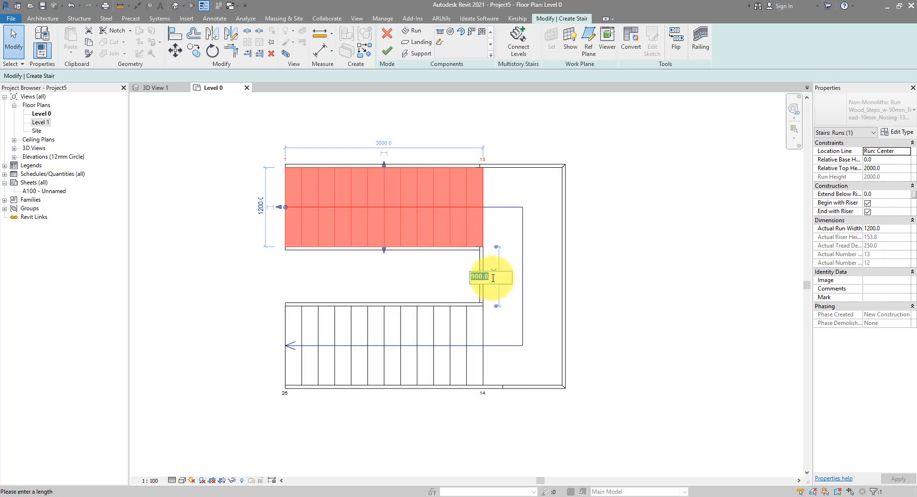
{"action": "key", "text": "Return"}
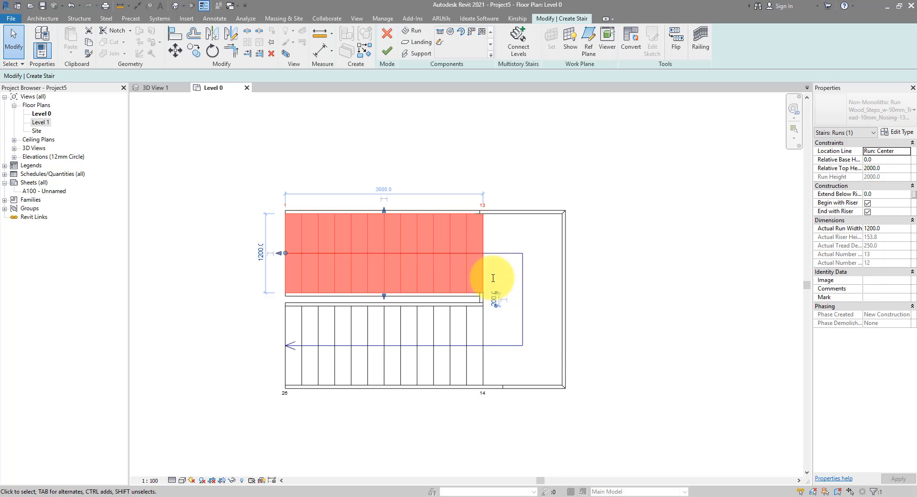
{"action": "left_click", "coordinate": [587, 286]}
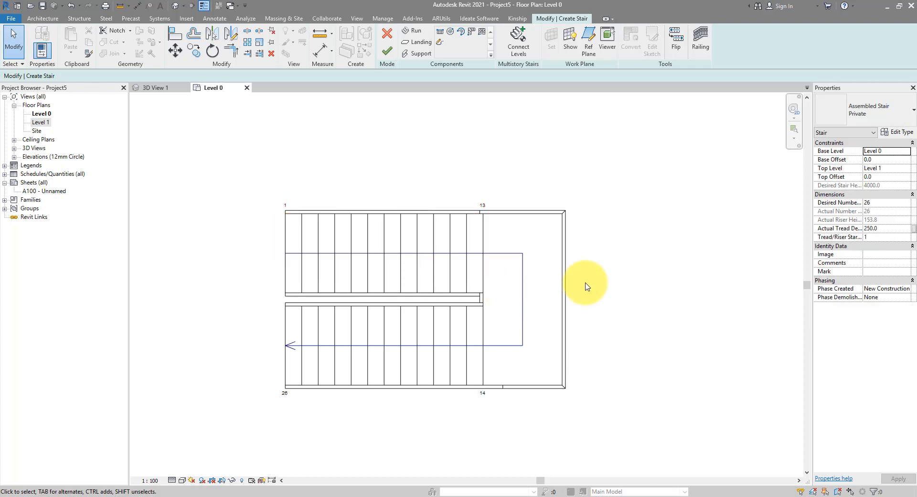
Step: Convert the stair's rectangular landing to a sketch-based component and open its boundary sketch for editing
{"action": "left_click", "coordinate": [563, 267]}
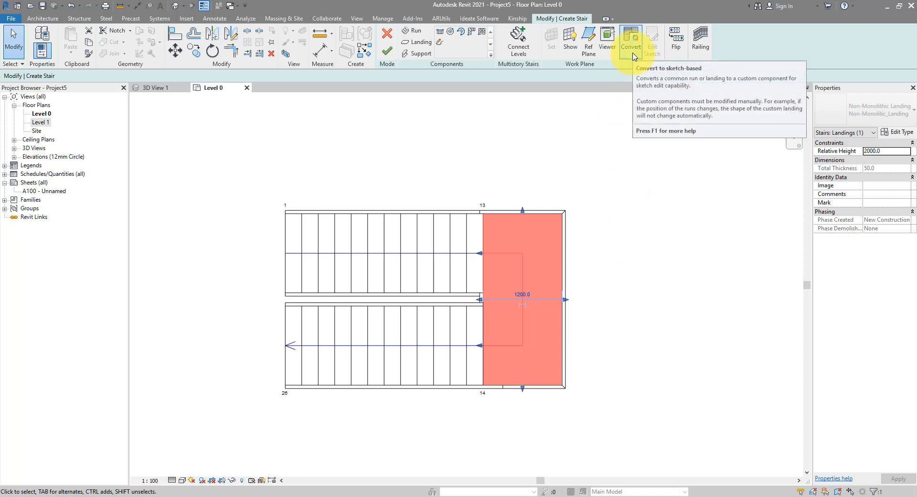
{"action": "left_click", "coordinate": [631, 47]}
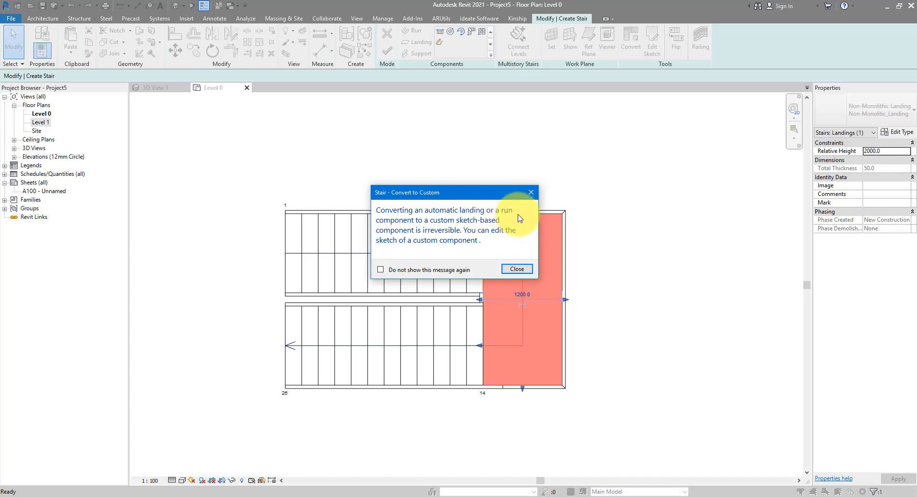
{"action": "left_click", "coordinate": [518, 271]}
{"action": "scroll", "coordinate": [590, 255], "scroll_direction": "up", "scroll_amount": 1}
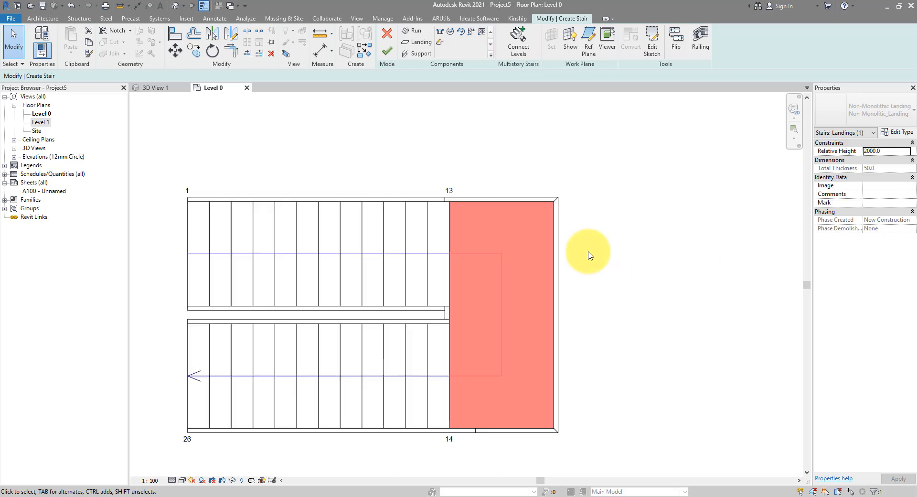
{"action": "left_click", "coordinate": [654, 58]}
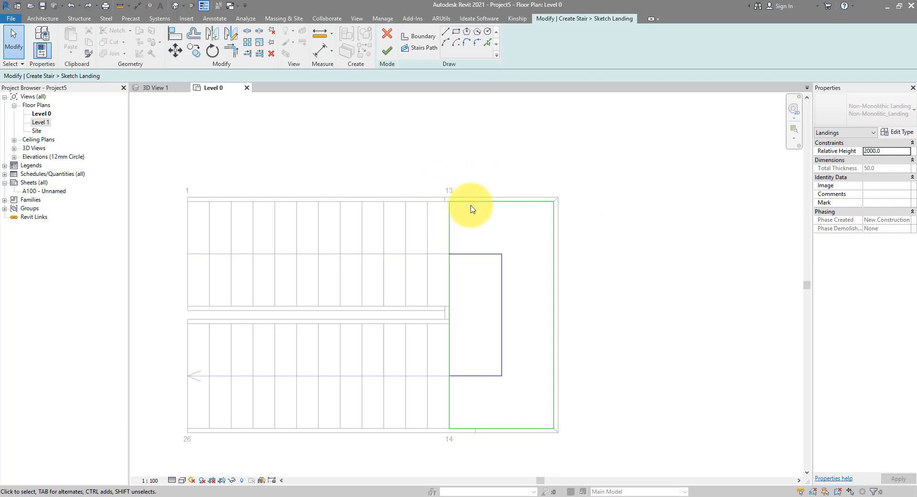
Step: Sketch a boundary circle of radius 250 centred on the landing corner beside riser 13
{"action": "scroll", "coordinate": [472, 208], "scroll_direction": "up", "scroll_amount": 4}
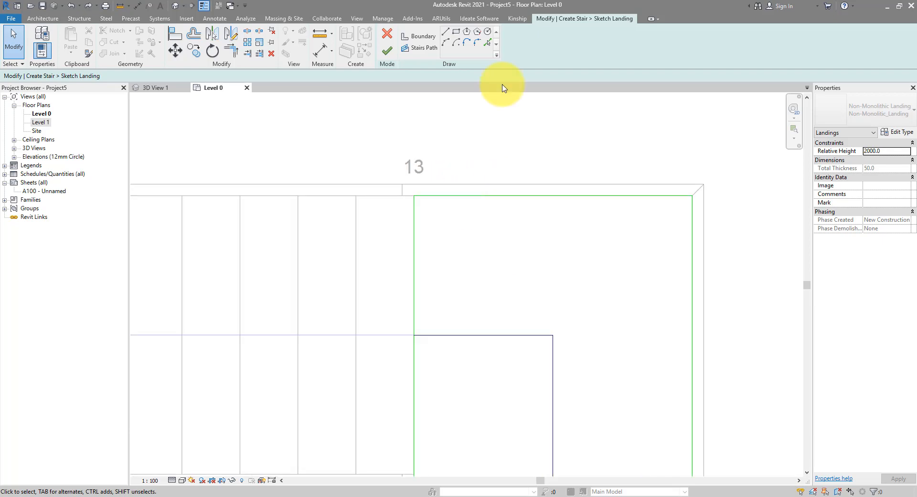
{"action": "left_click", "coordinate": [487, 31]}
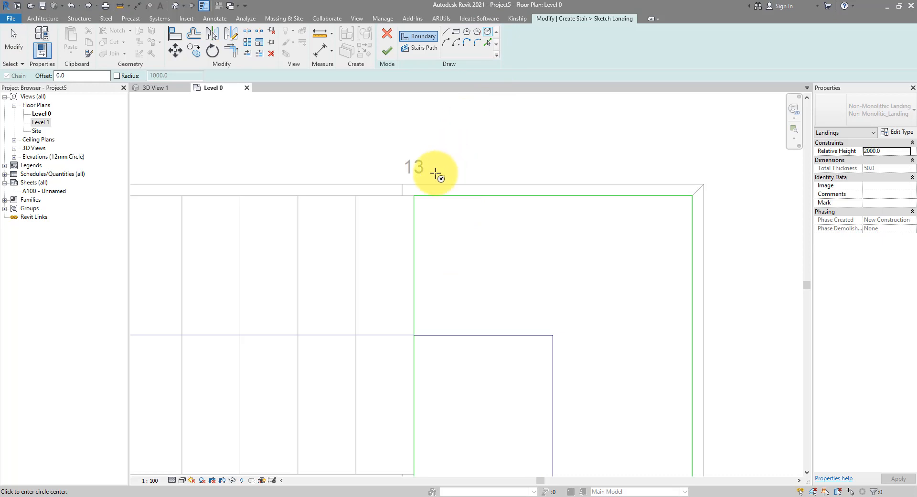
{"action": "left_click", "coordinate": [414, 196]}
{"action": "left_click", "coordinate": [357, 194]}
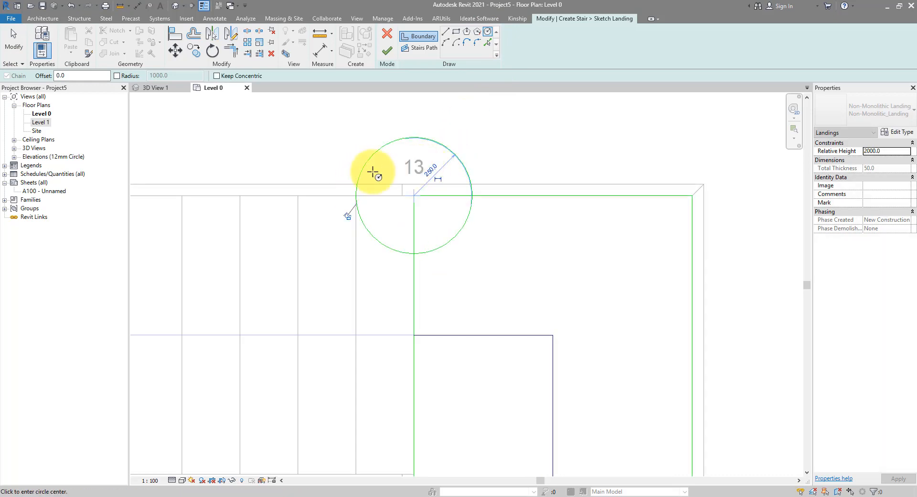
{"action": "key", "text": "Escape"}
Step: Shorten the landing's boundary line starting at the riser 13 corner to 250, ending it on the circle
{"action": "left_click_drag", "start_coordinate": [407, 201], "coordinate": [390, 207]}
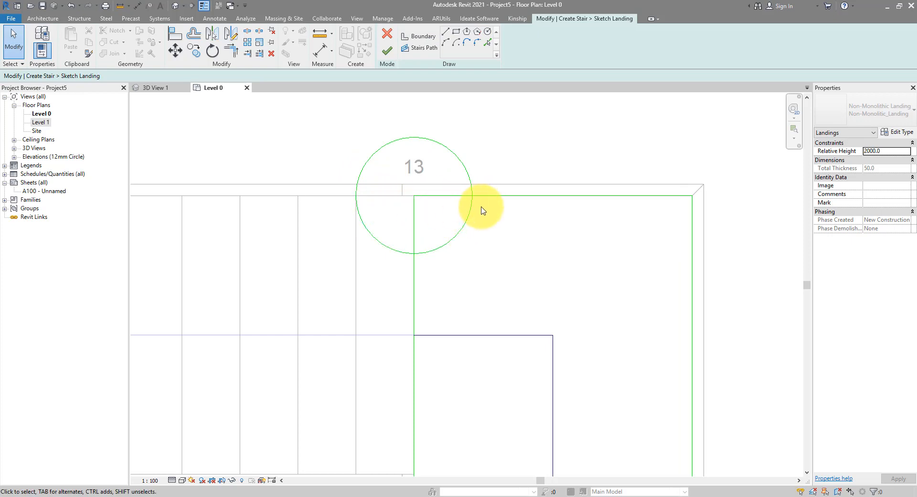
{"action": "left_click", "coordinate": [691, 205]}
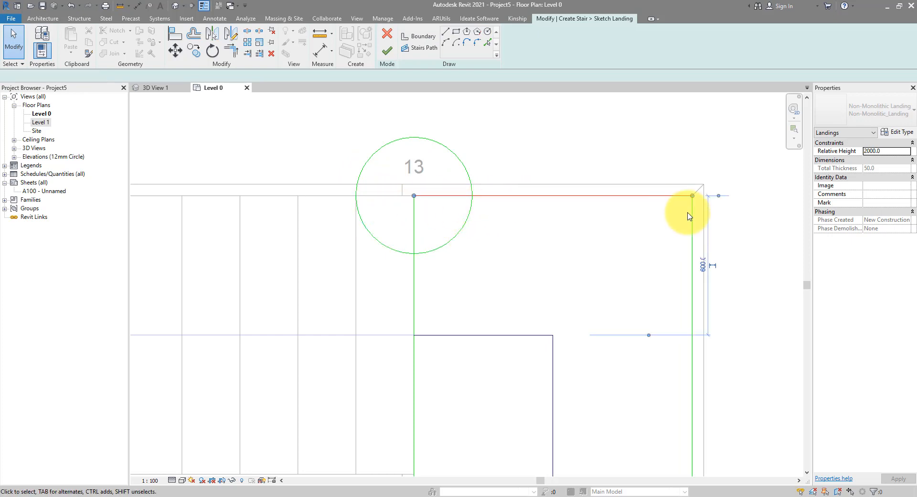
{"action": "left_click_drag", "start_coordinate": [693, 196], "coordinate": [480, 195]}
{"action": "scroll", "coordinate": [537, 113], "scroll_direction": "down", "scroll_amount": 5}
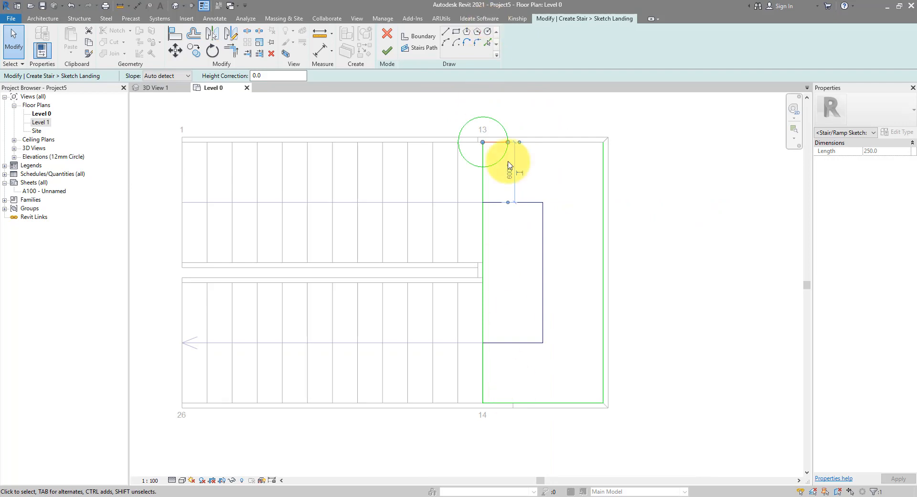
Step: Copy the boundary circle from the landing corner beside riser 13 to the corner beside riser 14
{"action": "left_click", "coordinate": [498, 164]}
{"action": "left_click", "coordinate": [498, 164], "text": "ctrl"}
{"action": "key", "text": "c"}
{"action": "key", "text": "c"}
{"action": "left_click", "coordinate": [483, 142]}
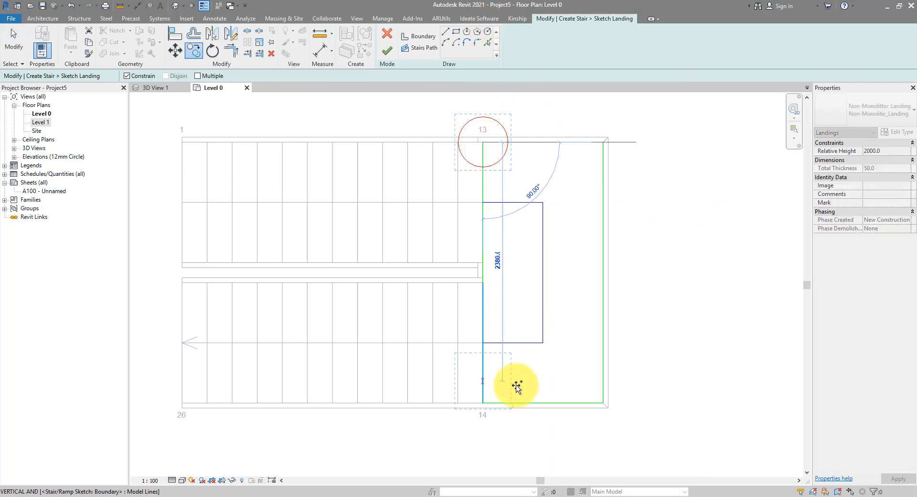
{"action": "left_click", "coordinate": [484, 402]}
{"action": "key", "text": "Escape"}
Step: Shorten the landing's boundary line starting at the riser 14 corner so it ends on the copied circle
{"action": "left_click", "coordinate": [526, 402]}
{"action": "left_click_drag", "start_coordinate": [604, 403], "coordinate": [508, 403]}
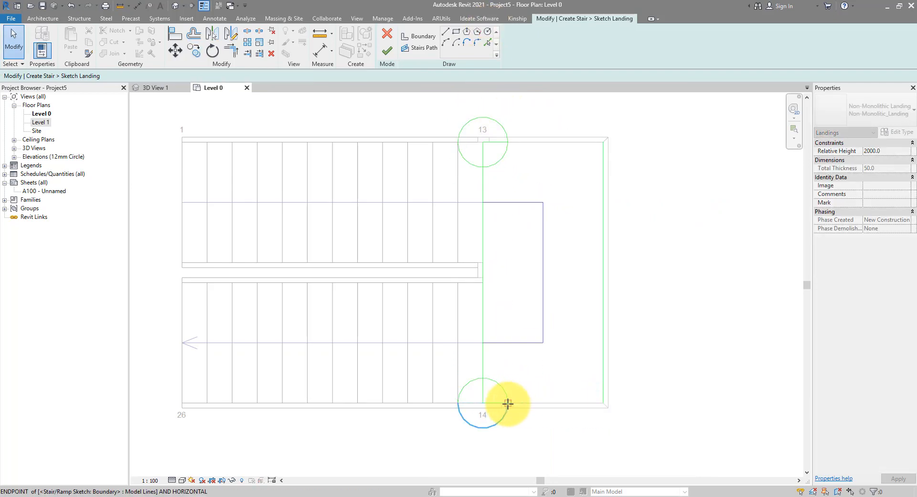
{"action": "left_click", "coordinate": [526, 342]}
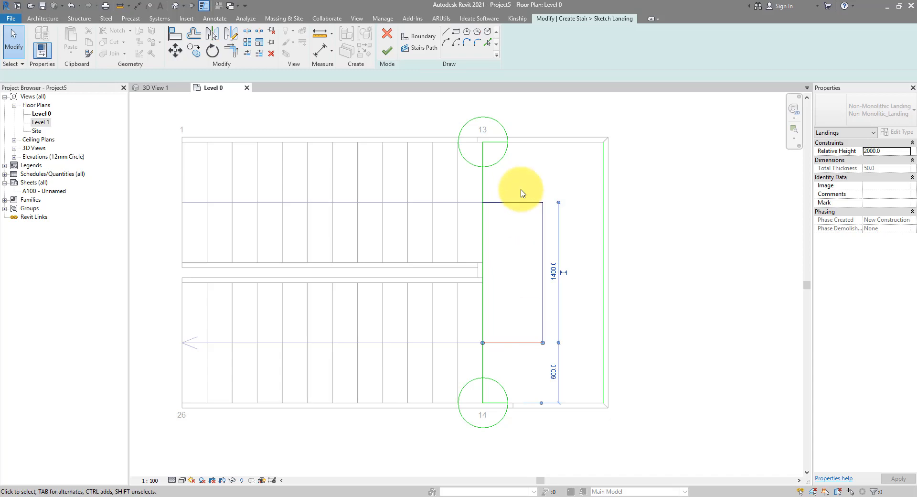
Step: Delete both construction circles and the straight outer boundary line of the landing opposite the risers
{"action": "left_click", "coordinate": [503, 160]}
{"action": "left_click", "coordinate": [505, 128], "text": "ctrl"}
{"action": "left_click", "coordinate": [494, 381], "text": "ctrl"}
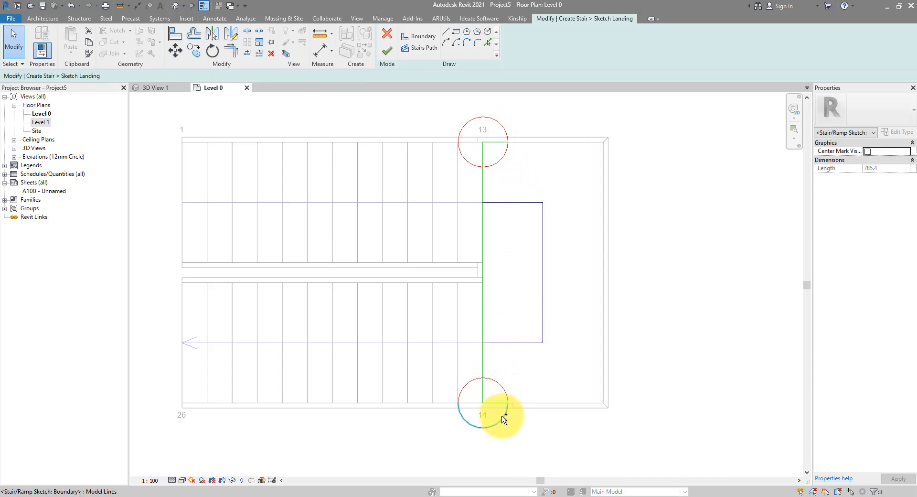
{"action": "left_click", "coordinate": [503, 419], "text": "ctrl"}
{"action": "left_click", "coordinate": [602, 282], "text": "ctrl"}
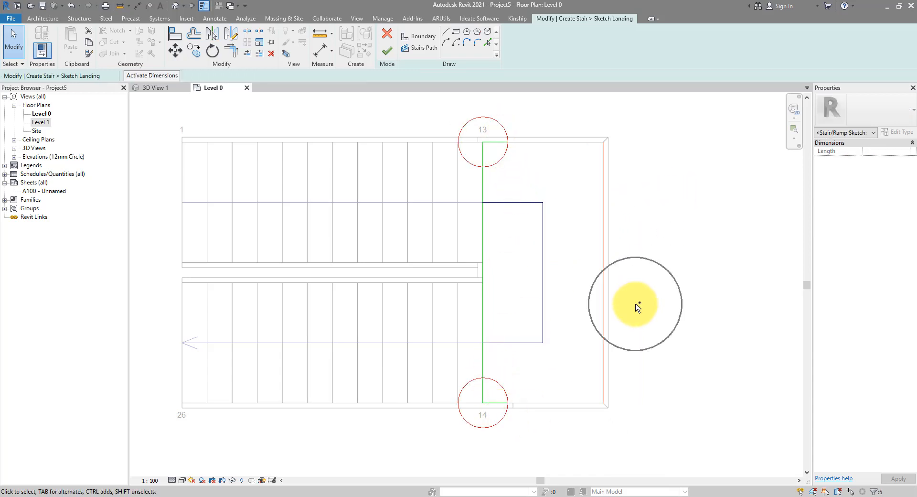
{"action": "key", "text": "Delete"}
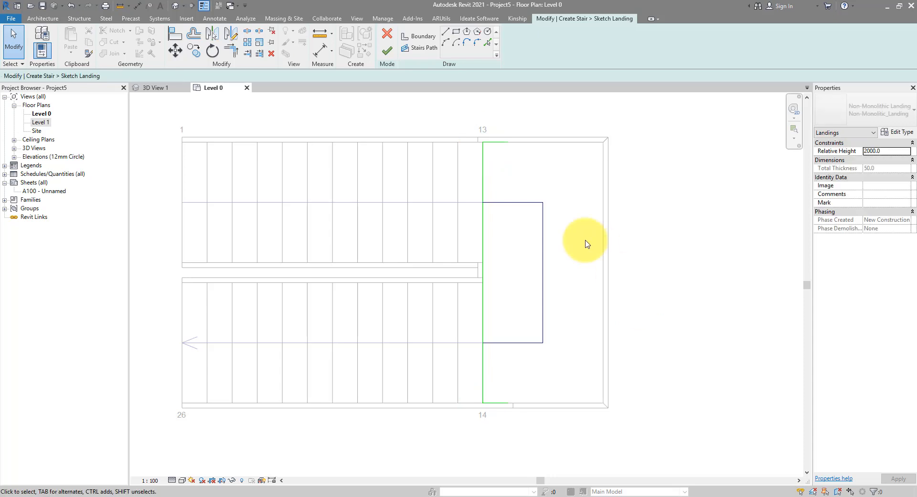
Step: Close the landing boundary with a tangent semicircular arc of radius 1300 between the free ends of the two short lines
{"action": "left_click", "coordinate": [447, 43]}
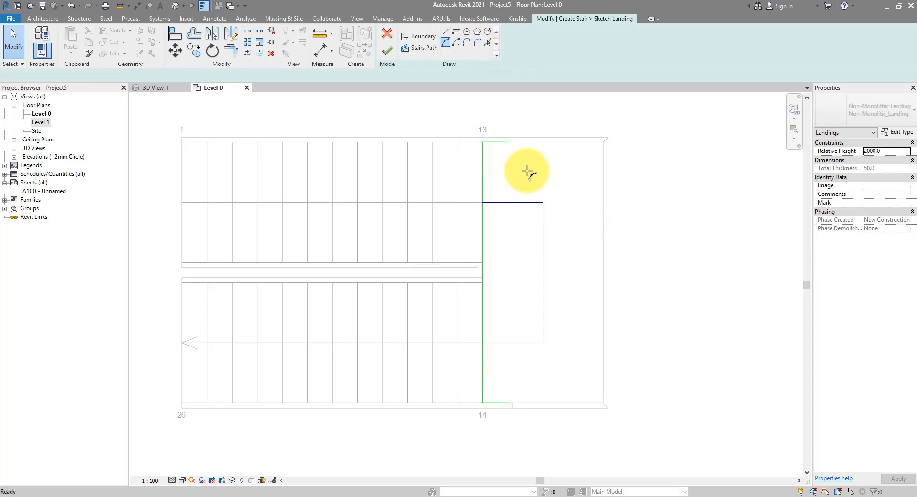
{"action": "left_click", "coordinate": [508, 142]}
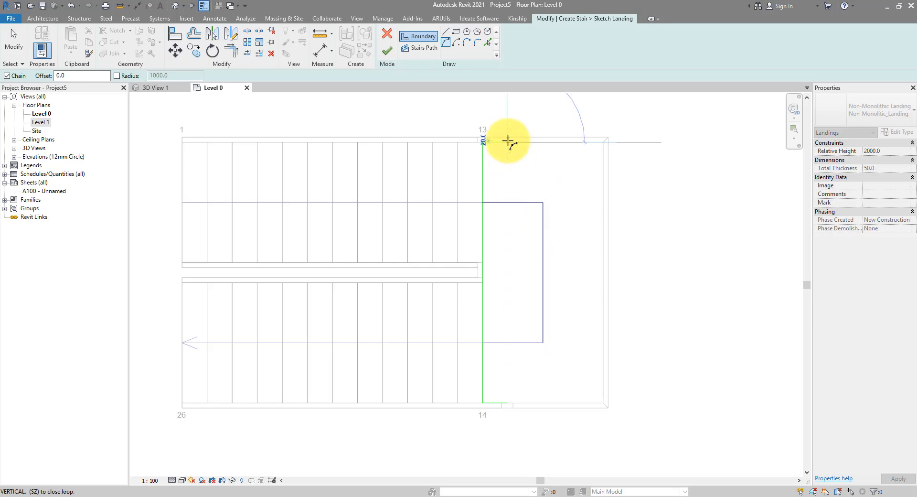
{"action": "left_click", "coordinate": [508, 402]}
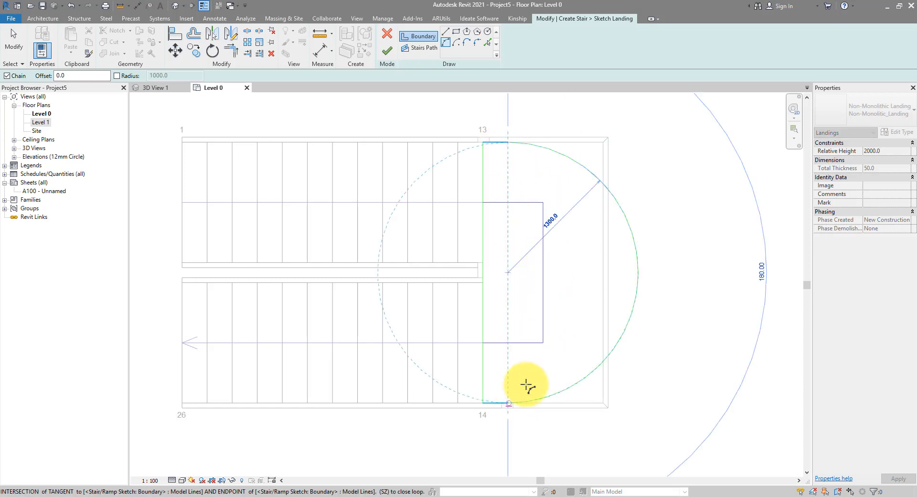
{"action": "left_click", "coordinate": [627, 301]}
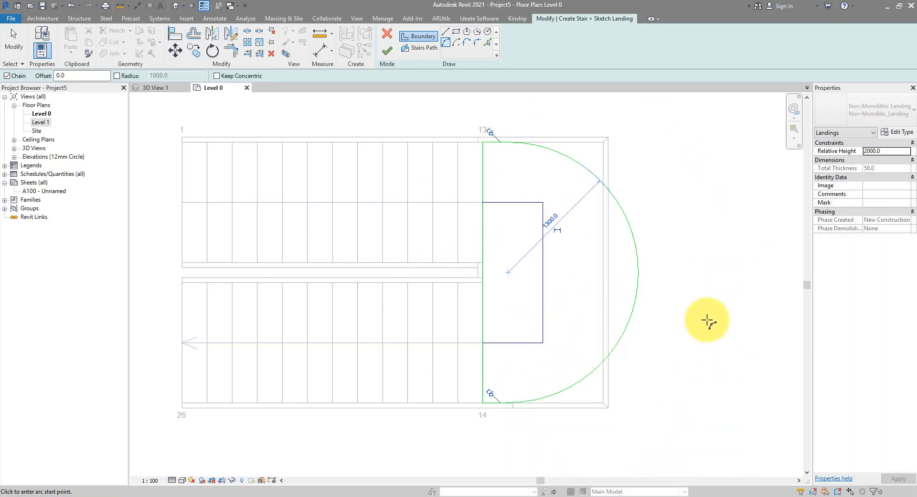
{"action": "key", "text": "Escape"}
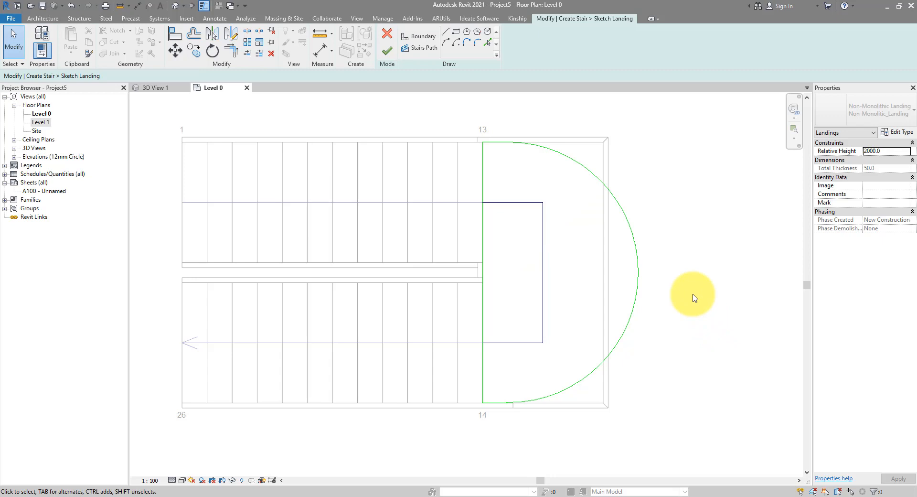
Step: Finish the landing sketch and open the default 3D view to inspect the stair from the front
{"action": "left_click", "coordinate": [388, 57]}
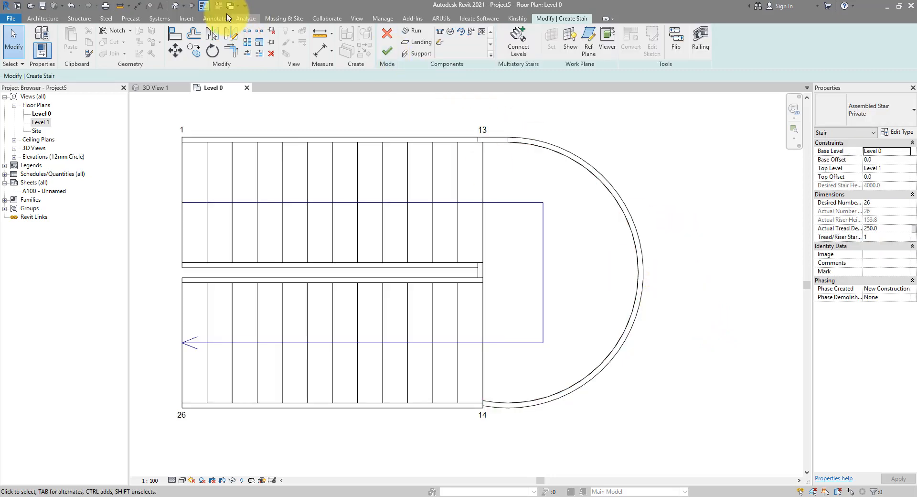
{"action": "left_click", "coordinate": [176, 6]}
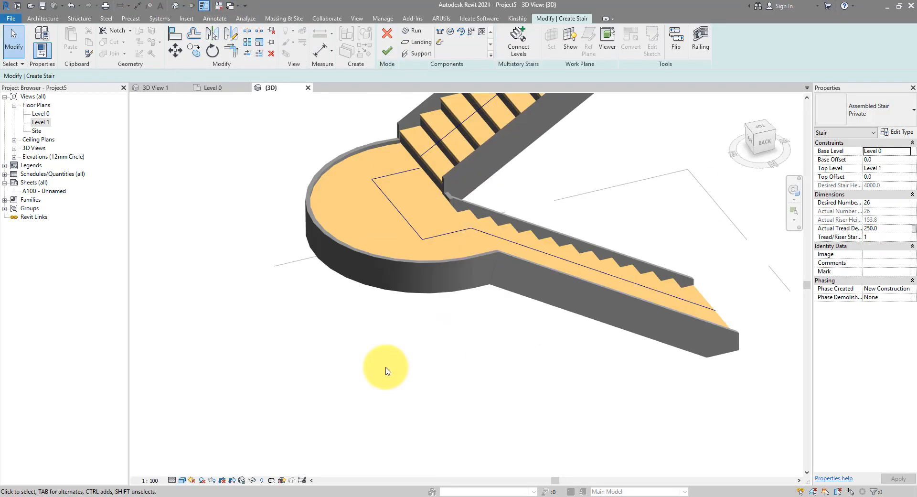
{"action": "middle_click_drag", "start_coordinate": [387, 371], "coordinate": [600, 391], "text": "shift"}
{"action": "mouse_move", "coordinate": [607, 341]}
{"action": "middle_mouse_down", "text": "shift"}
{"action": "mouse_move", "coordinate": [599, 382]}
{"action": "mouse_move", "coordinate": [612, 334]}
{"action": "middle_mouse_up", "text": "shift"}
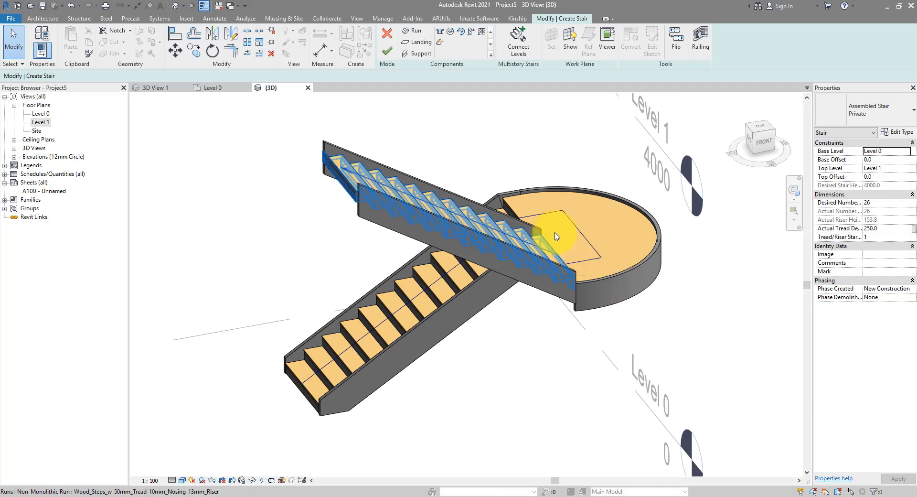
Step: Change the stair to the cast-in-place type Insitu_Concrete_150mm_Waist and finish the stair
{"action": "left_click", "coordinate": [880, 114]}
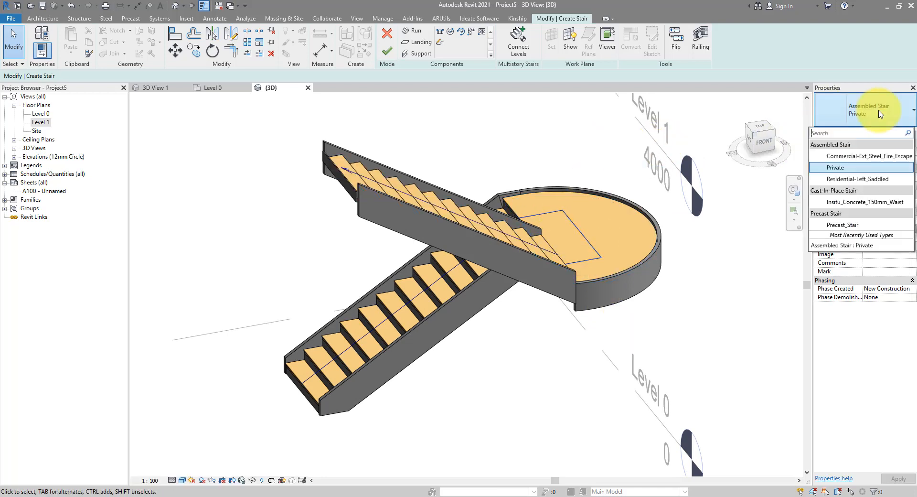
{"action": "left_click", "coordinate": [850, 202]}
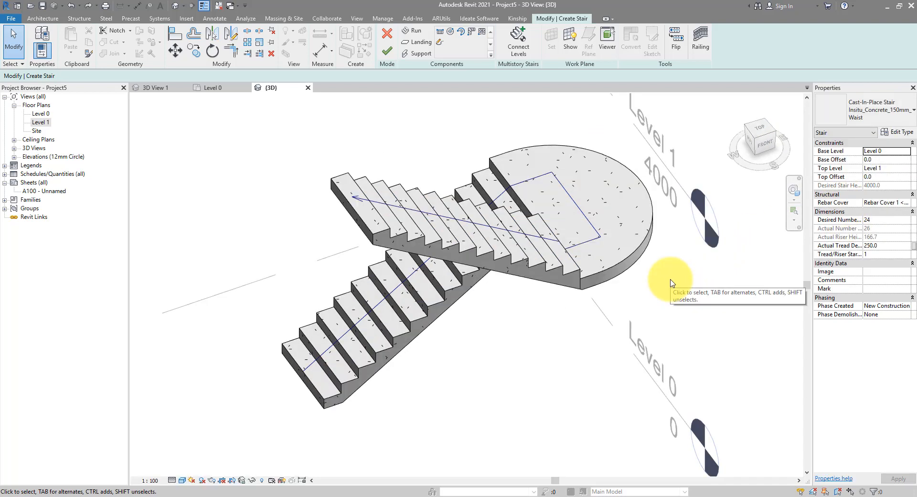
{"action": "left_click", "coordinate": [386, 55]}
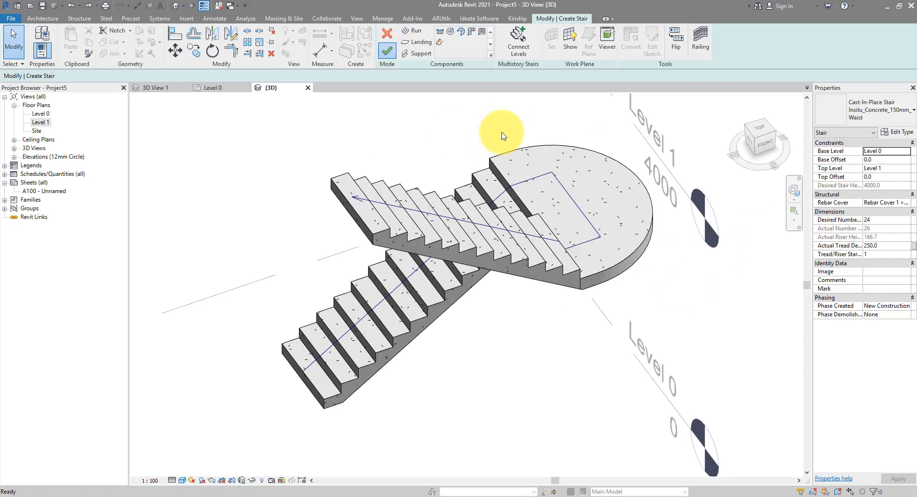
{"action": "middle_click_drag", "start_coordinate": [690, 267], "coordinate": [669, 380]}
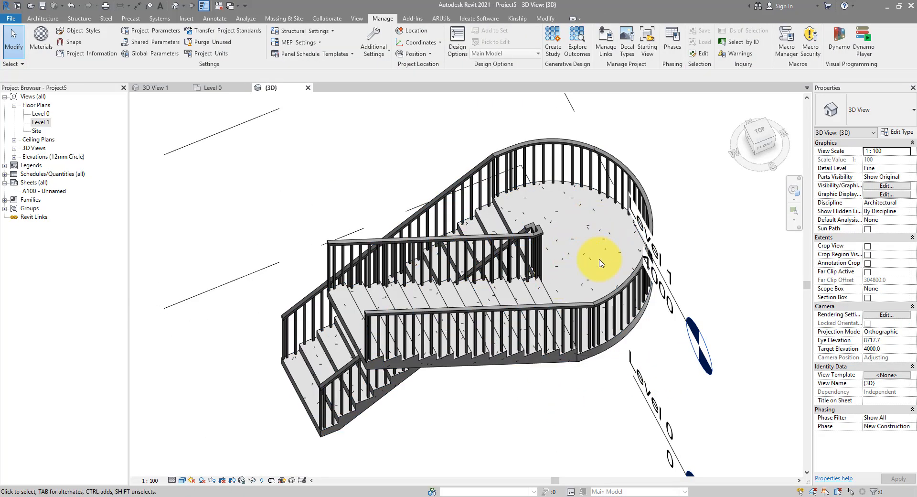
Step: In the stair's run type 1mm_Tread-150mm_Depth, set the monolithic material to Concrete, Precast
{"action": "left_click", "coordinate": [548, 293]}
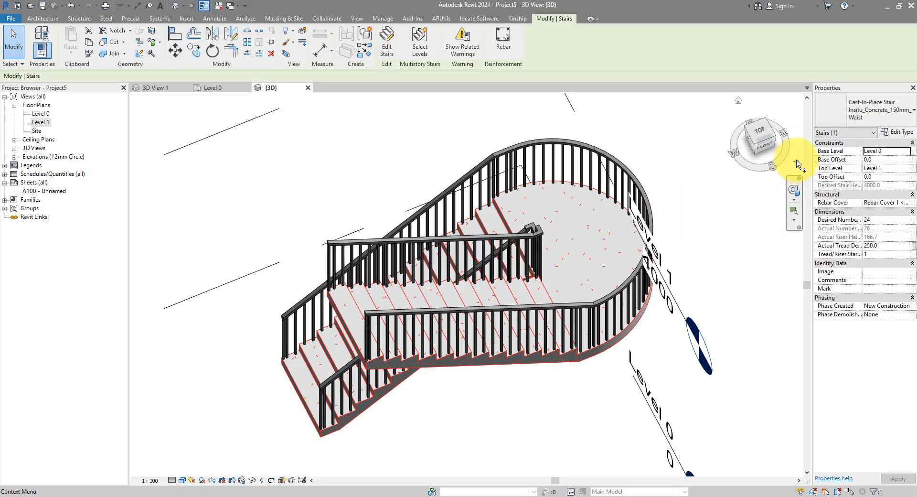
{"action": "left_click", "coordinate": [896, 132]}
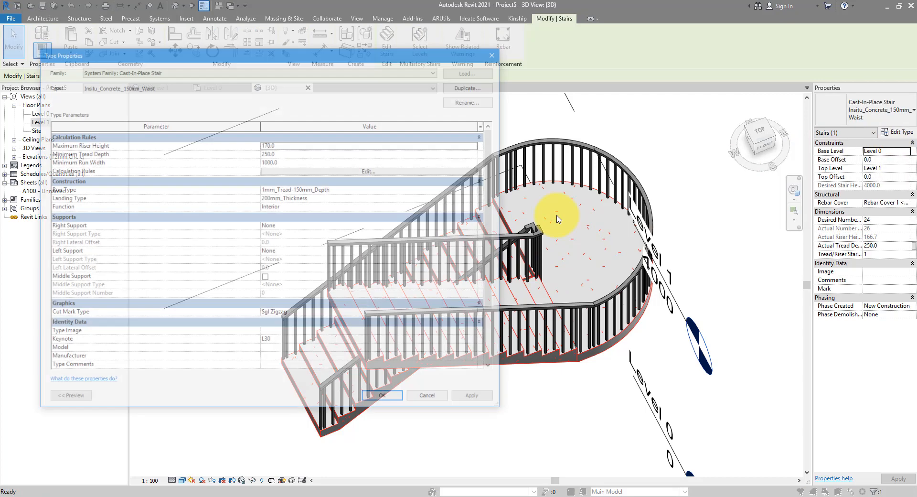
{"action": "left_click", "coordinate": [464, 189]}
{"action": "left_click", "coordinate": [479, 189]}
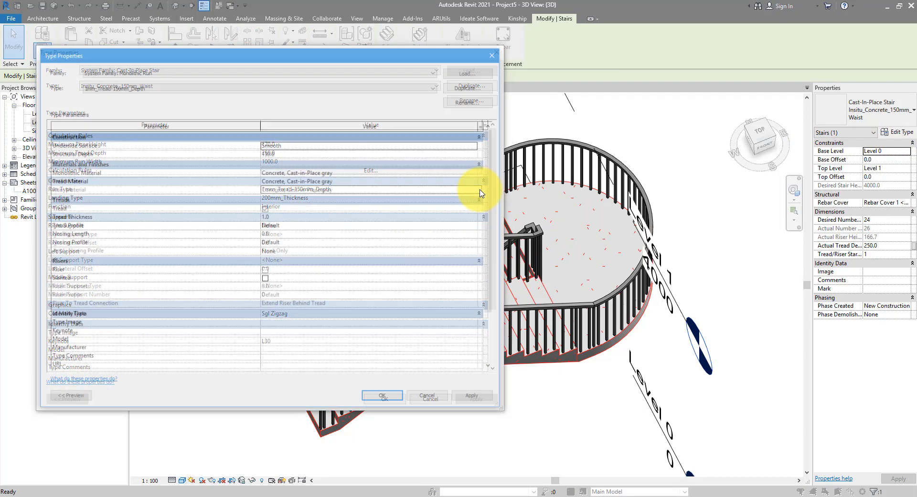
{"action": "left_click", "coordinate": [362, 172]}
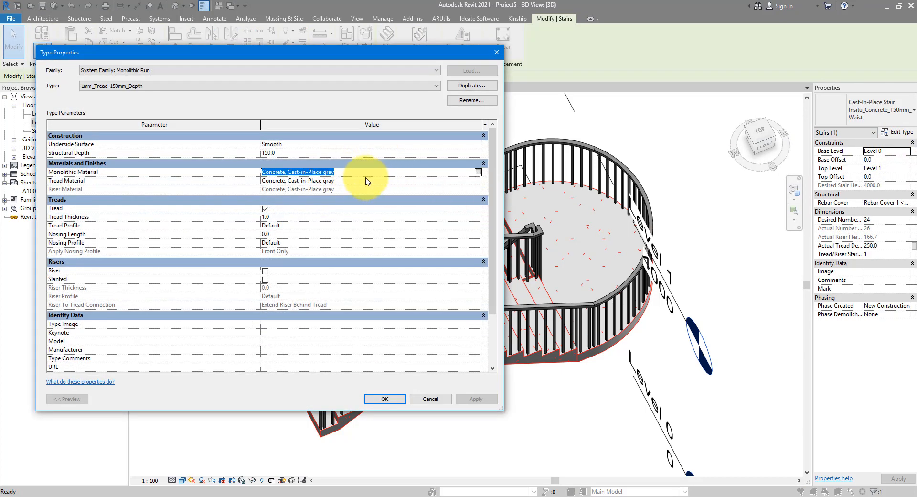
{"action": "left_click", "coordinate": [481, 175]}
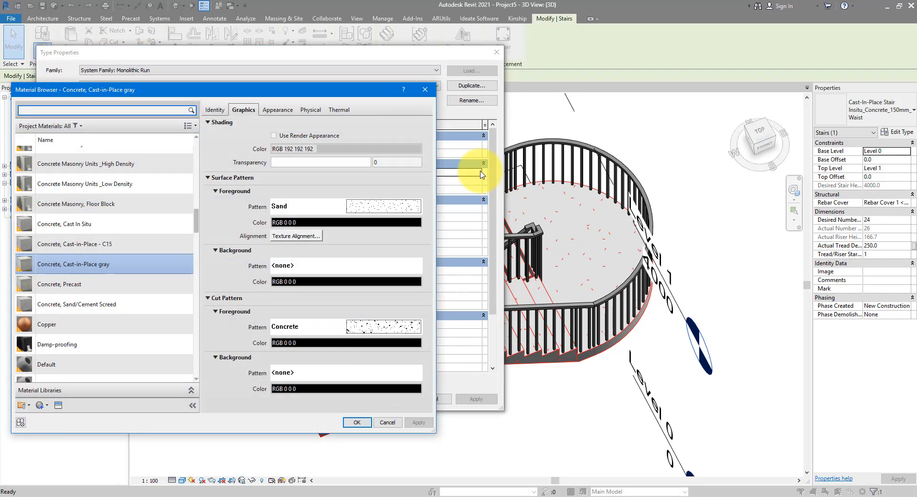
{"action": "left_click", "coordinate": [78, 286]}
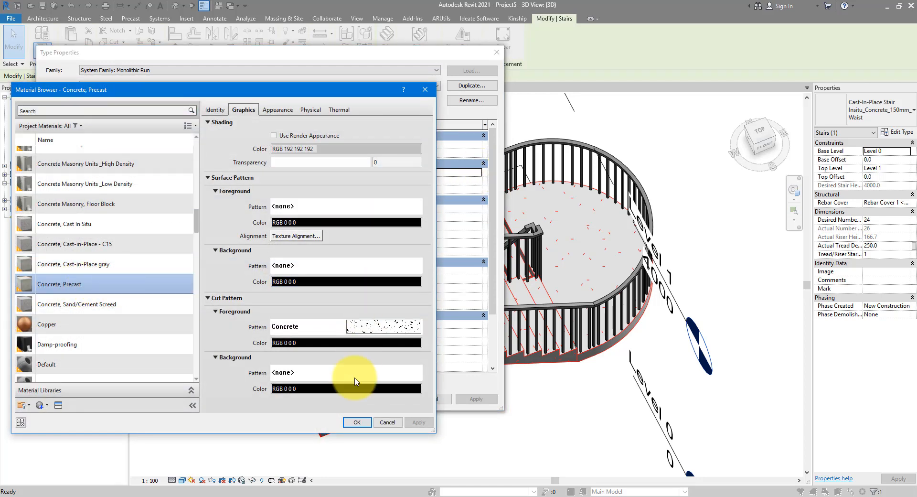
{"action": "left_click", "coordinate": [357, 421]}
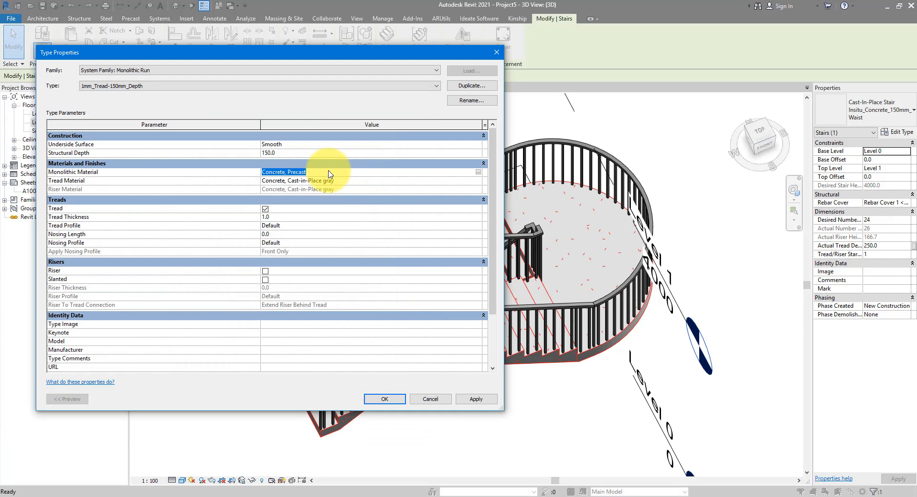
Step: Set the run type's tread material to Concrete, Precast and apply the type changes to the stair
{"action": "left_click", "coordinate": [345, 181]}
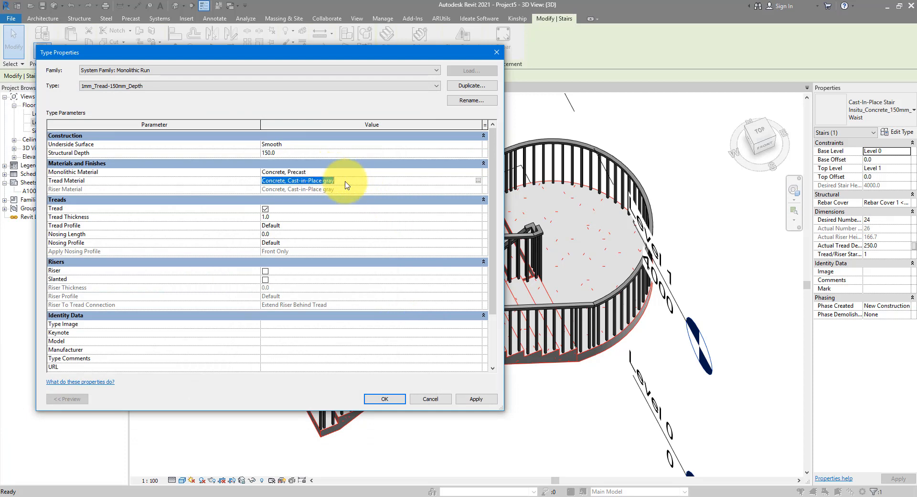
{"action": "type", "text": "Concrete, Precast"}
{"action": "left_click", "coordinate": [381, 400]}
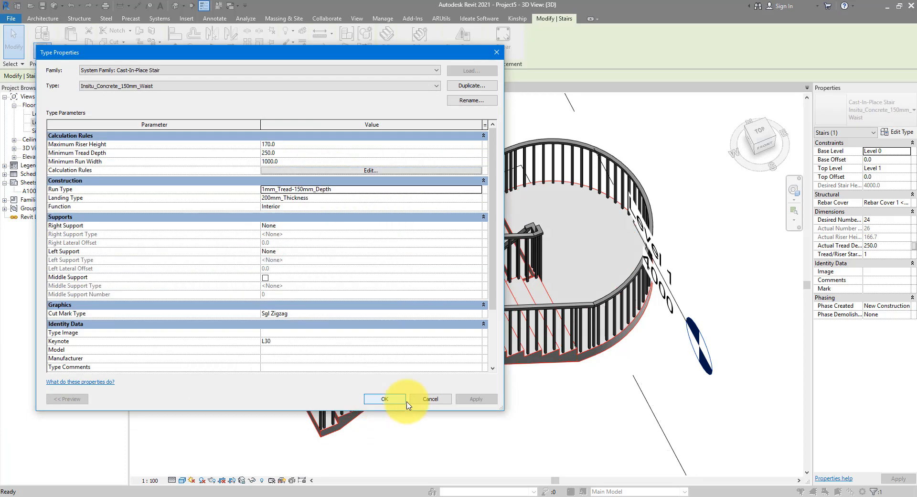
{"action": "left_click", "coordinate": [383, 399]}
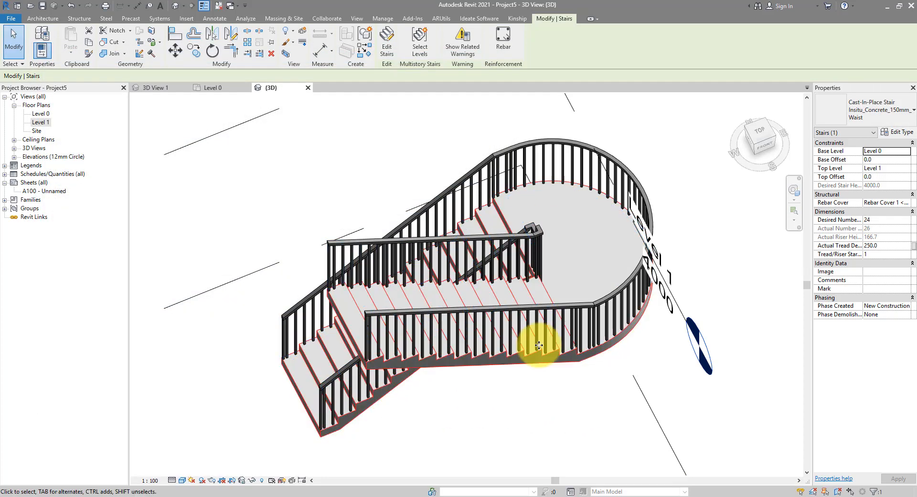
{"action": "left_click", "coordinate": [550, 412]}
Step: Select Level 1 and open the South elevation, leaving room above the stair for more levels
{"action": "middle_click_drag", "start_coordinate": [549, 412], "coordinate": [556, 386], "text": "shift"}
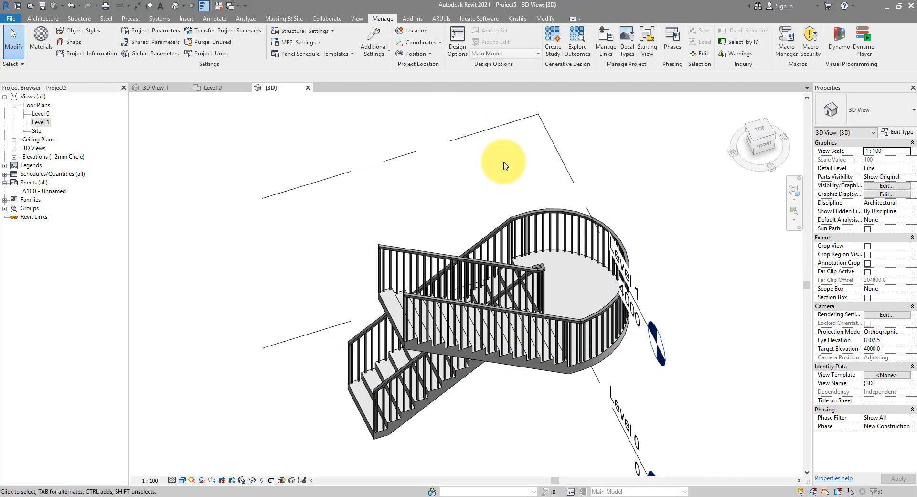
{"action": "left_click", "coordinate": [492, 128]}
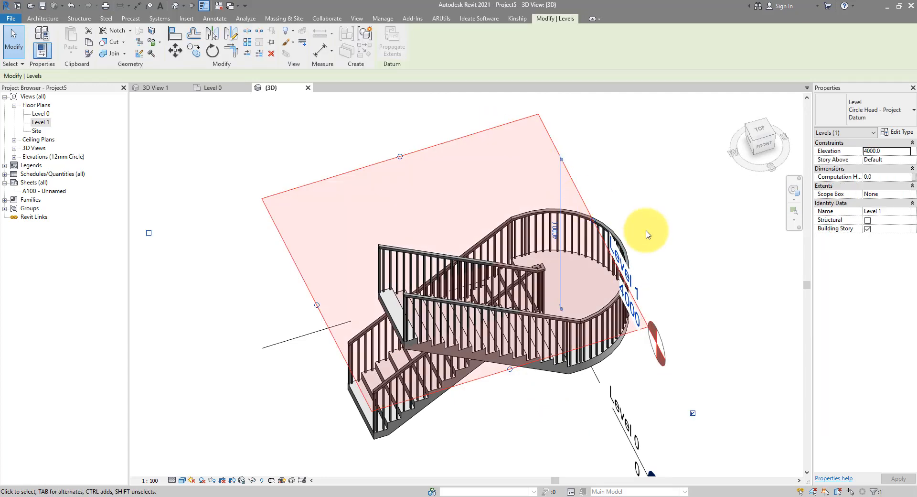
{"action": "middle_click_drag", "start_coordinate": [649, 233], "coordinate": [637, 210], "text": "shift"}
{"action": "scroll", "coordinate": [629, 213], "scroll_direction": "down", "scroll_amount": 3}
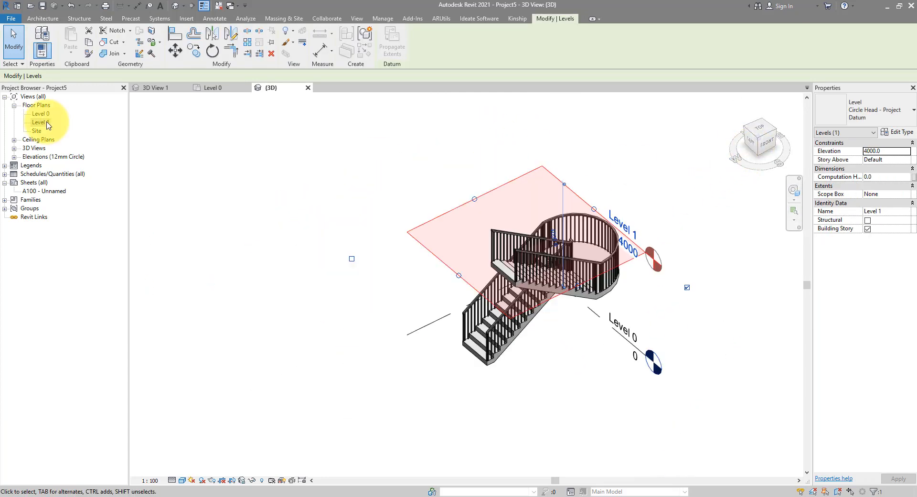
{"action": "left_click", "coordinate": [36, 157]}
{"action": "double_click", "coordinate": [36, 156]}
{"action": "double_click", "coordinate": [40, 182]}
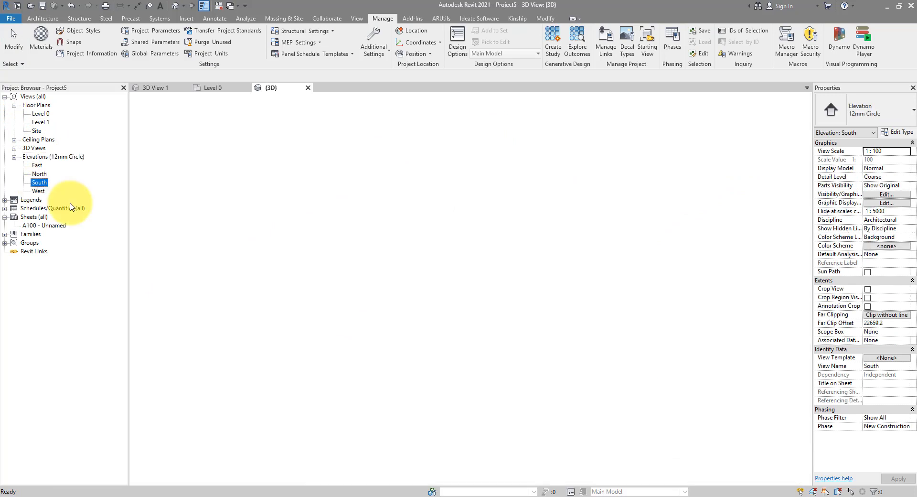
{"action": "scroll", "coordinate": [472, 299], "scroll_direction": "down", "scroll_amount": 3}
{"action": "middle_click_drag", "start_coordinate": [511, 250], "coordinate": [474, 303]}
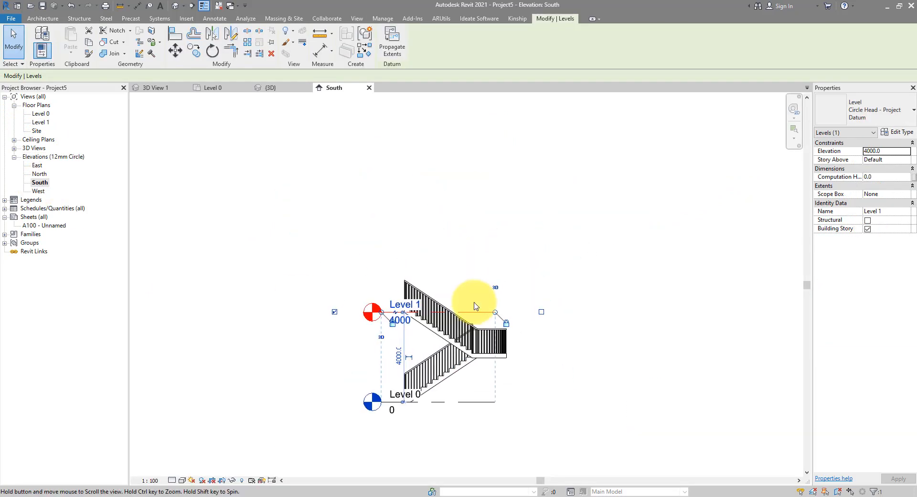
Step: Copy Level 1 upward four times at 4000 mm spacing, up to an elevation of 20000
{"action": "left_click", "coordinate": [194, 56]}
{"action": "left_click", "coordinate": [130, 76]}
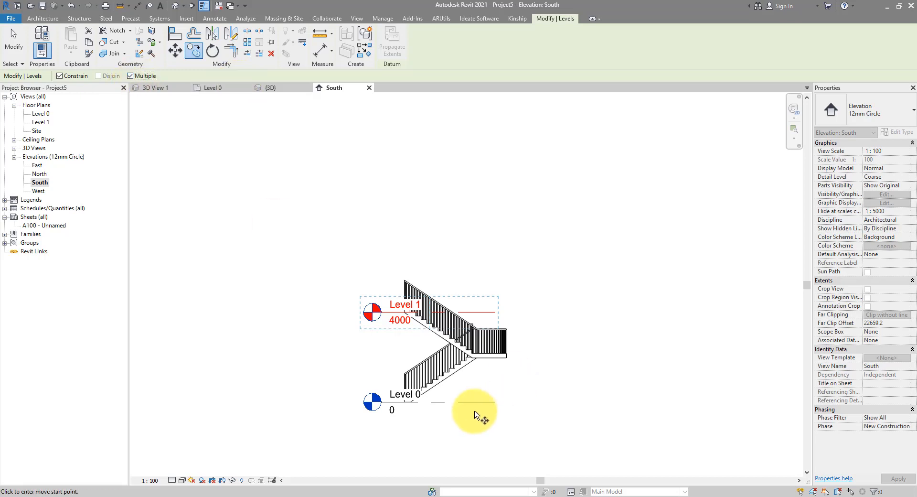
{"action": "left_click", "coordinate": [476, 403]}
{"action": "left_click", "coordinate": [480, 312]}
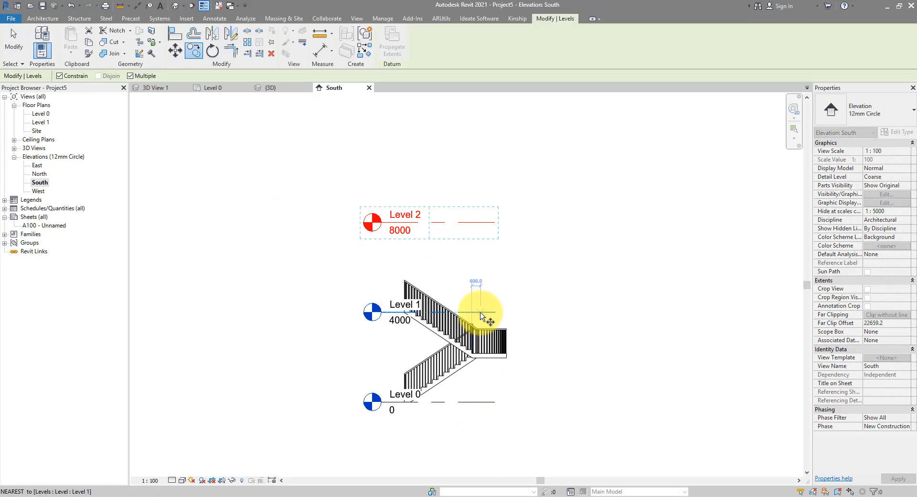
{"action": "left_click", "coordinate": [481, 221]}
{"action": "middle_click_drag", "start_coordinate": [476, 343], "coordinate": [462, 390]}
{"action": "left_click", "coordinate": [464, 305]}
{"action": "left_click", "coordinate": [467, 216]}
{"action": "key", "text": "Escape"}
{"action": "key", "text": "Escape"}
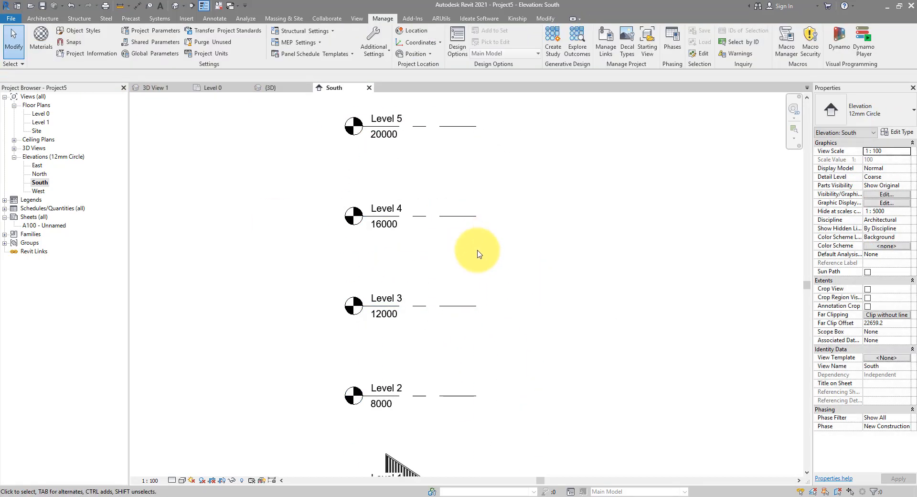
{"action": "scroll", "coordinate": [478, 252], "scroll_direction": "down", "scroll_amount": 1}
{"action": "middle_click_drag", "start_coordinate": [496, 317], "coordinate": [513, 282]}
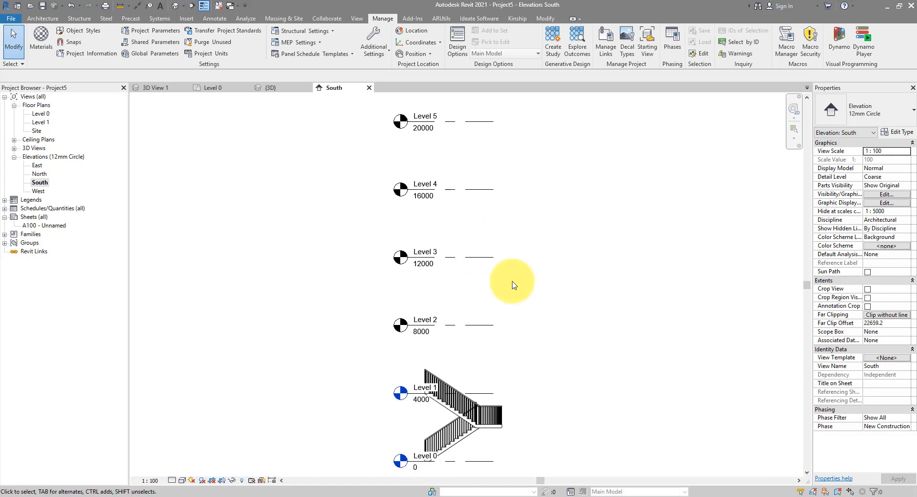
Step: In the 3D view, turn the stair into a multistory stair connected to Levels 2 through 5
{"action": "left_click", "coordinate": [176, 8]}
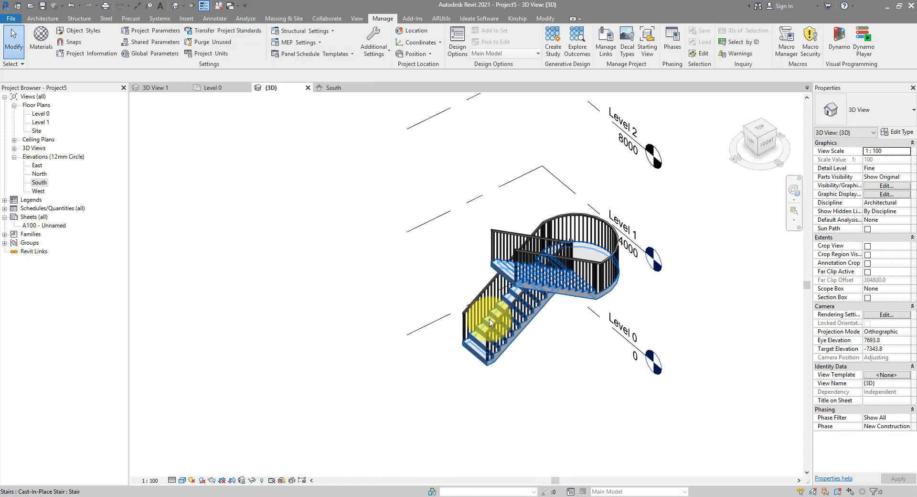
{"action": "left_click", "coordinate": [490, 323]}
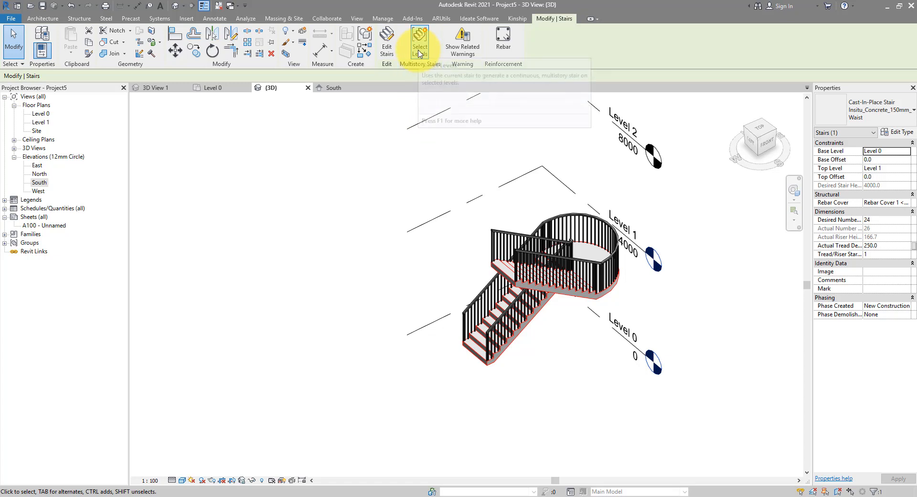
{"action": "left_click", "coordinate": [420, 51]}
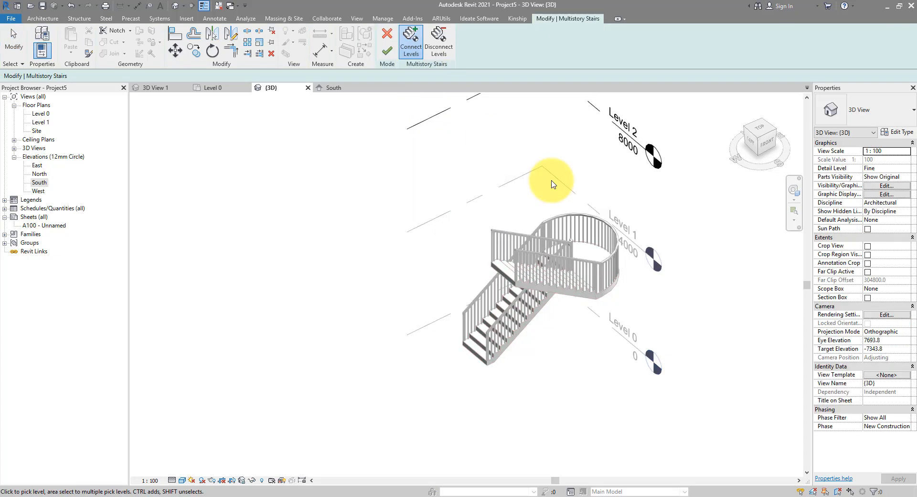
{"action": "middle_click_drag", "start_coordinate": [594, 177], "coordinate": [515, 368]}
{"action": "scroll", "coordinate": [518, 361], "scroll_direction": "down", "scroll_amount": 2}
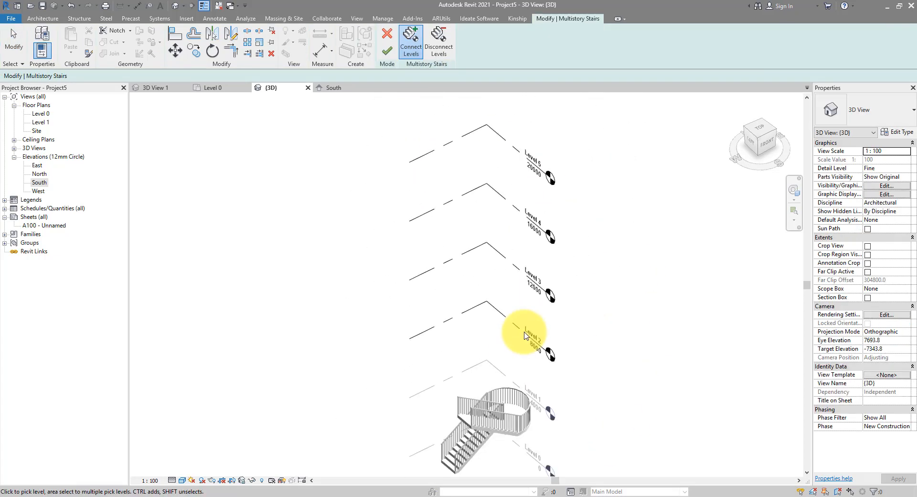
{"action": "middle_click_drag", "start_coordinate": [524, 332], "coordinate": [502, 367]}
{"action": "left_click_drag", "start_coordinate": [570, 129], "coordinate": [472, 395]}
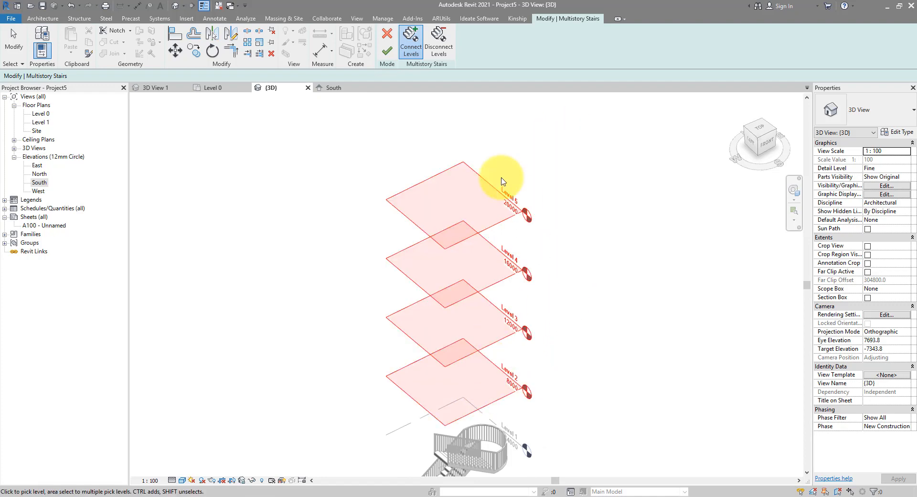
{"action": "left_click", "coordinate": [387, 51]}
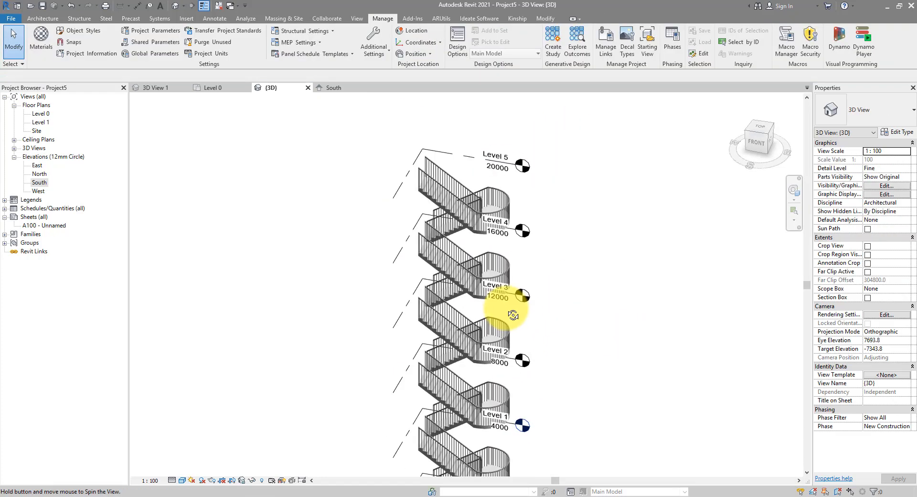
{"action": "middle_click_drag", "start_coordinate": [539, 363], "coordinate": [641, 337], "text": "shift"}
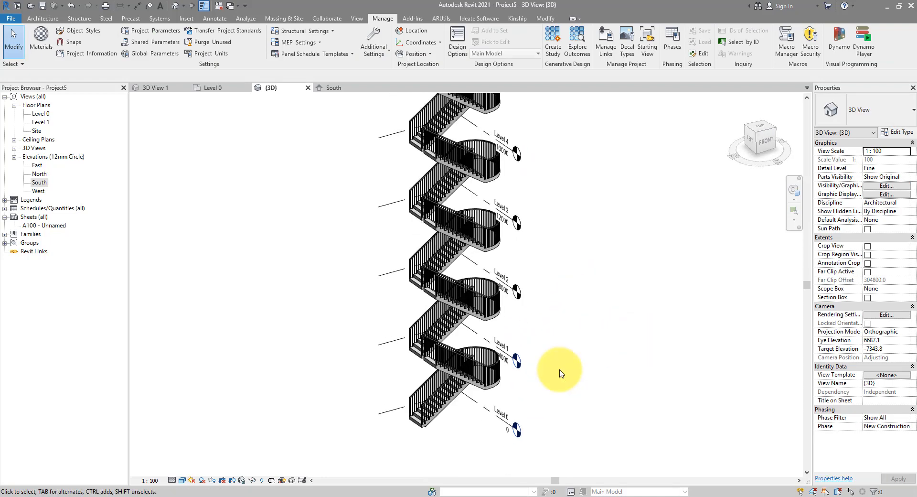
{"action": "scroll", "coordinate": [409, 401], "scroll_direction": "up", "scroll_amount": 4}
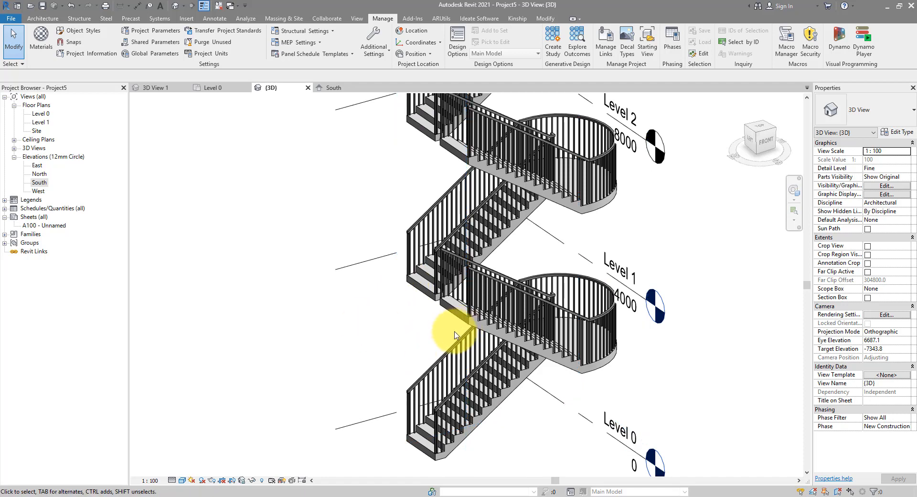
Step: On the Level 1 floor plan, start a floor and pick the open end edges of both stair flights as boundary lines
{"action": "double_click", "coordinate": [40, 123]}
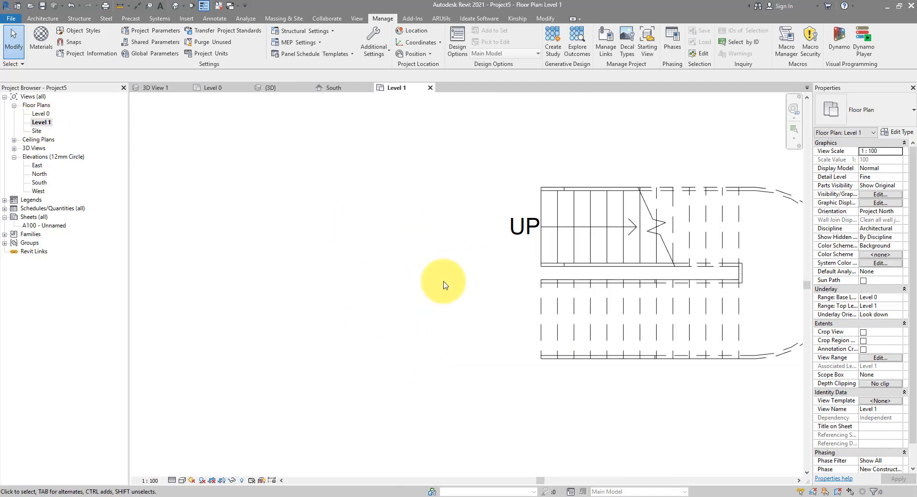
{"action": "left_click", "coordinate": [42, 19]}
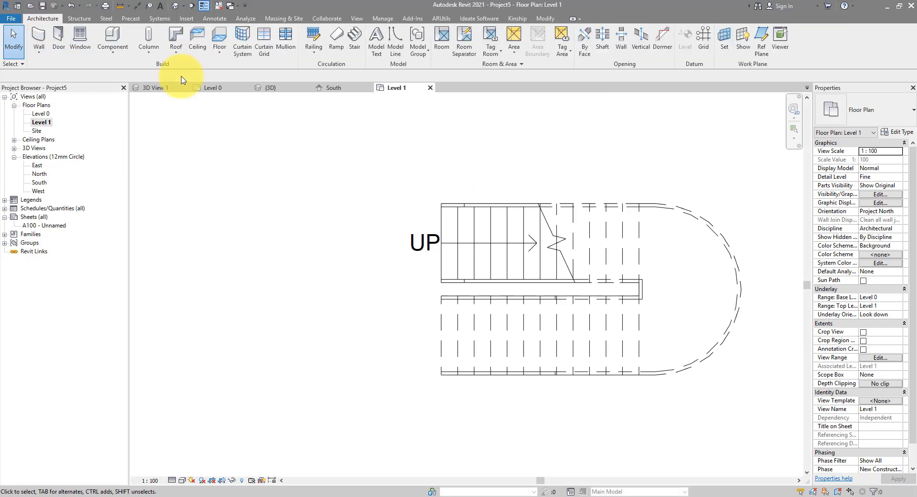
{"action": "left_click", "coordinate": [219, 54]}
{"action": "left_click", "coordinate": [237, 70]}
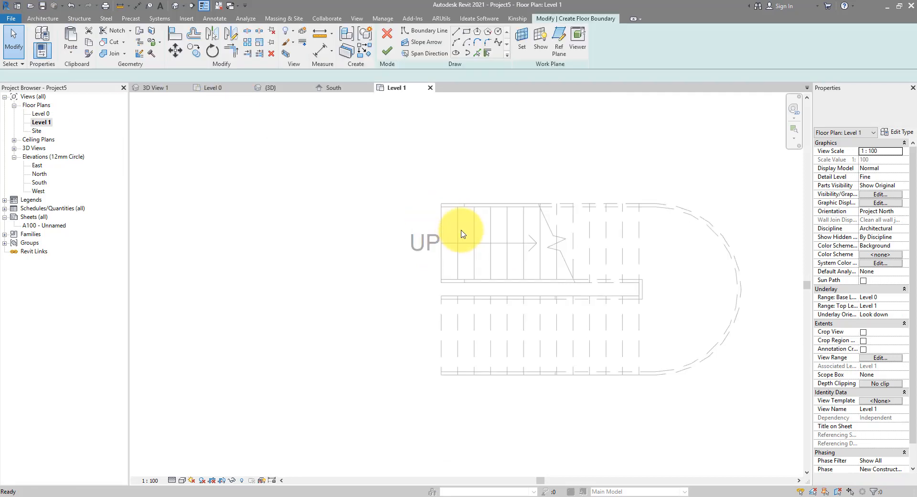
{"action": "left_click", "coordinate": [476, 52]}
{"action": "left_click", "coordinate": [440, 242]}
{"action": "left_click", "coordinate": [441, 310]}
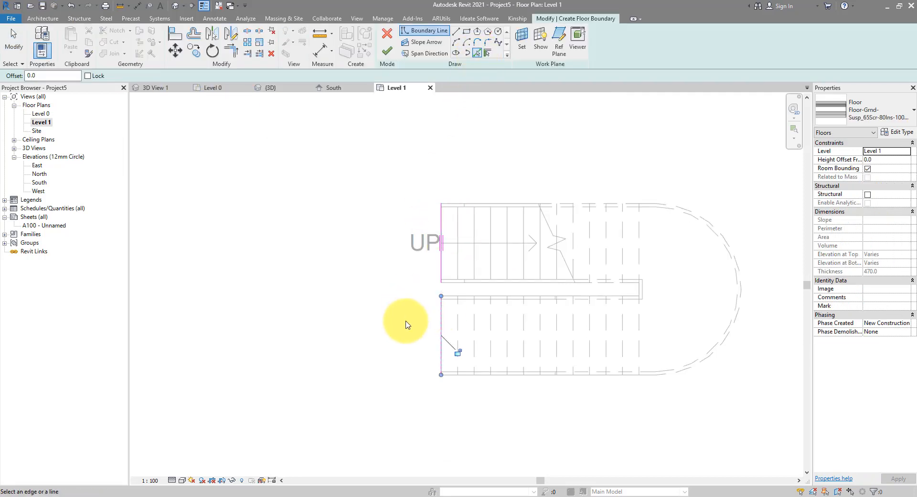
{"action": "key", "text": "Escape"}
{"action": "key", "text": "Escape"}
{"action": "left_click_drag", "start_coordinate": [474, 301], "coordinate": [412, 343]}
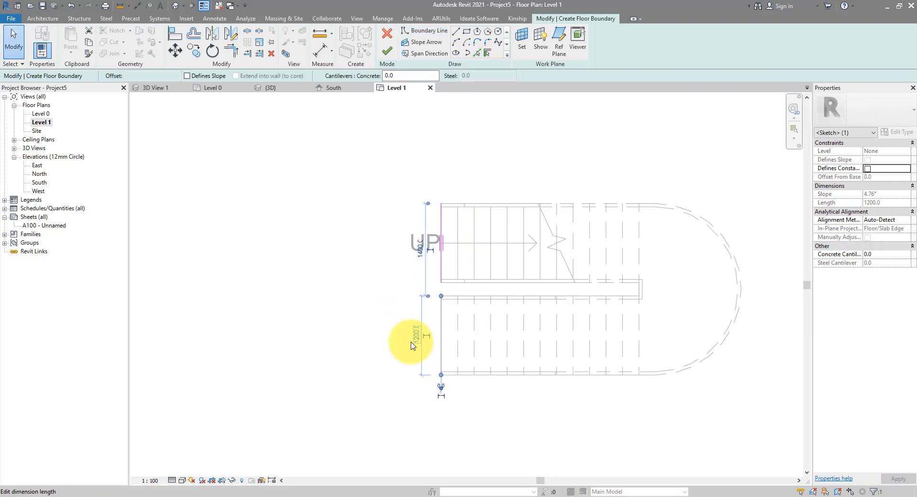
Step: Draw a 250 mm horizontal boundary line outward from the upper outer corner of the stair
{"action": "left_click", "coordinate": [458, 34]}
{"action": "scroll", "coordinate": [429, 199], "scroll_direction": "up", "scroll_amount": 3}
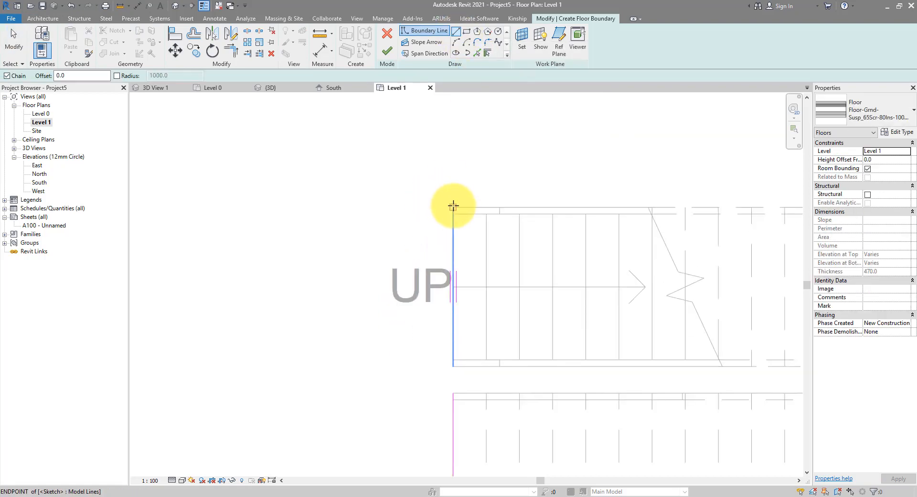
{"action": "left_click", "coordinate": [453, 206]}
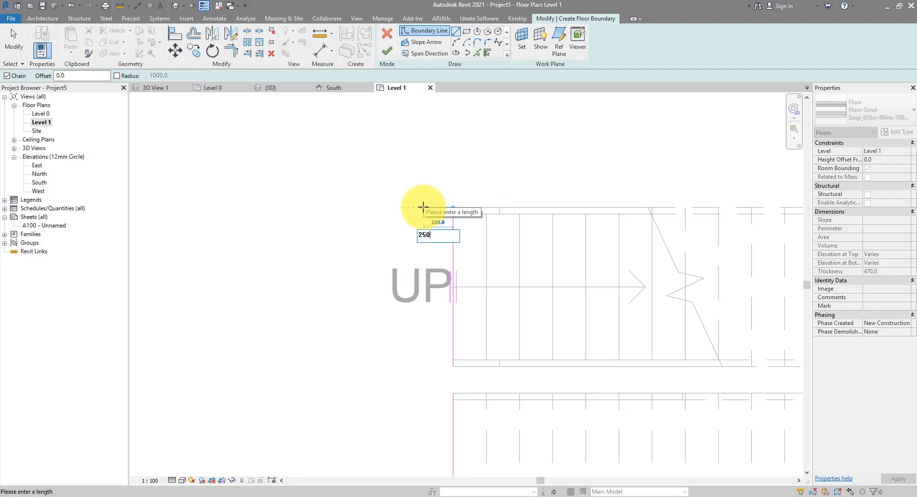
{"action": "key", "text": "Return"}
{"action": "key", "text": "Escape"}
{"action": "key", "text": "Escape"}
Step: Copy the 250 mm line to the stair's lower outer corner and trim the two flight edge lines into one continuous line
{"action": "left_click_drag", "start_coordinate": [446, 172], "coordinate": [417, 225]}
{"action": "scroll", "coordinate": [417, 225], "scroll_direction": "down", "scroll_amount": 3}
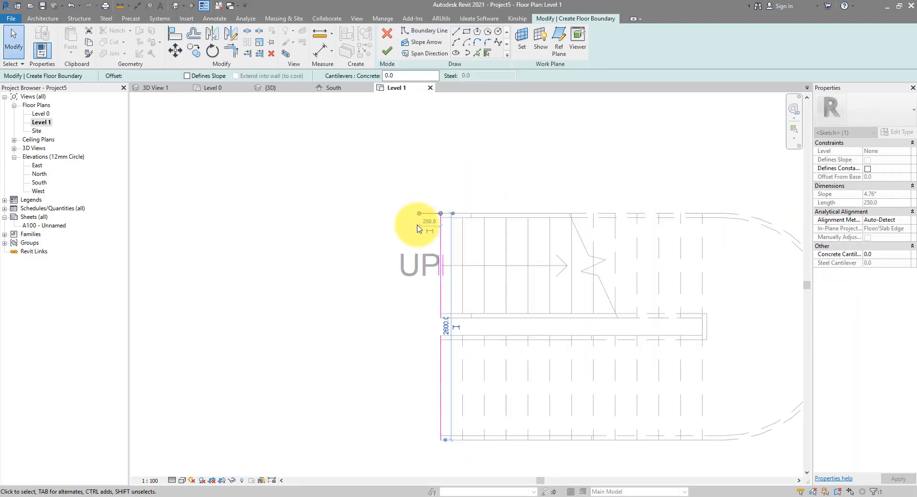
{"action": "key", "text": "c"}
{"action": "key", "text": "o"}
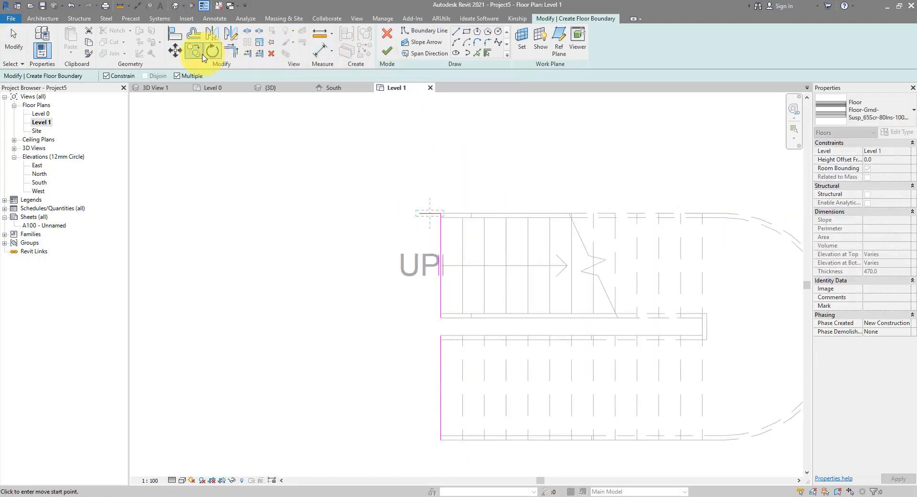
{"action": "left_click", "coordinate": [440, 213]}
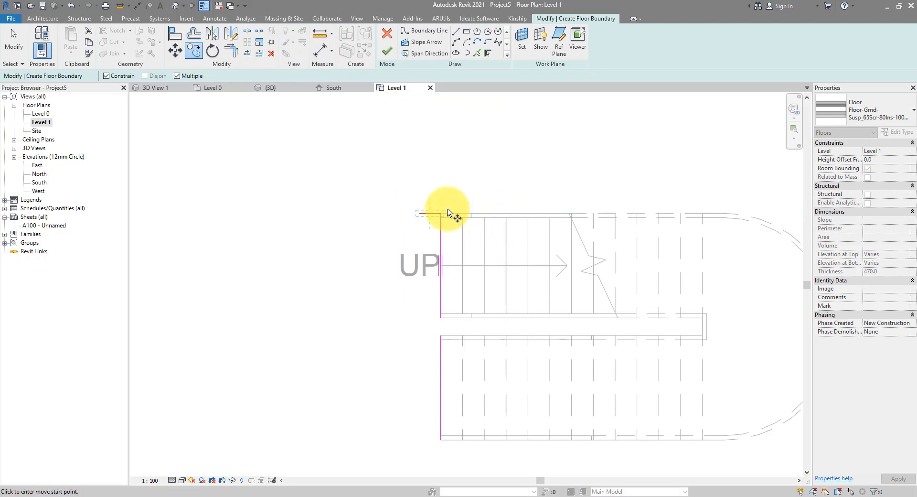
{"action": "left_click", "coordinate": [441, 439]}
{"action": "key", "text": "Escape"}
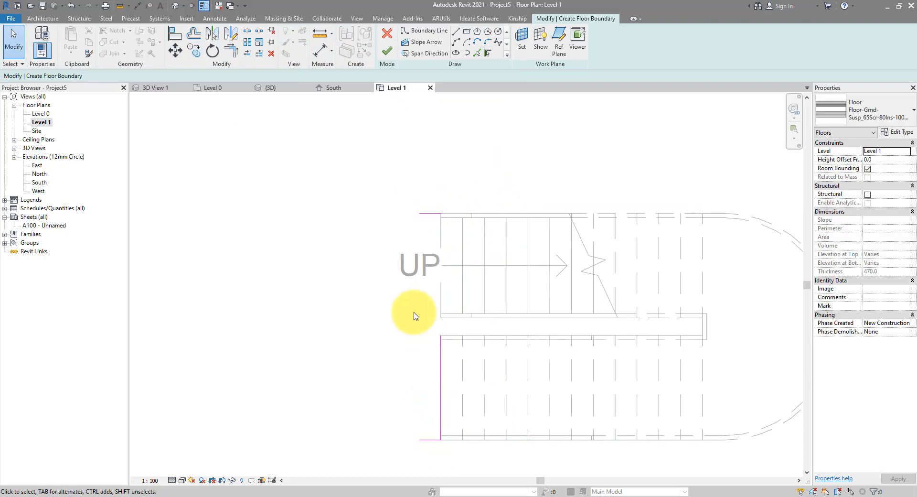
{"action": "key", "text": "t"}
{"action": "key", "text": "r"}
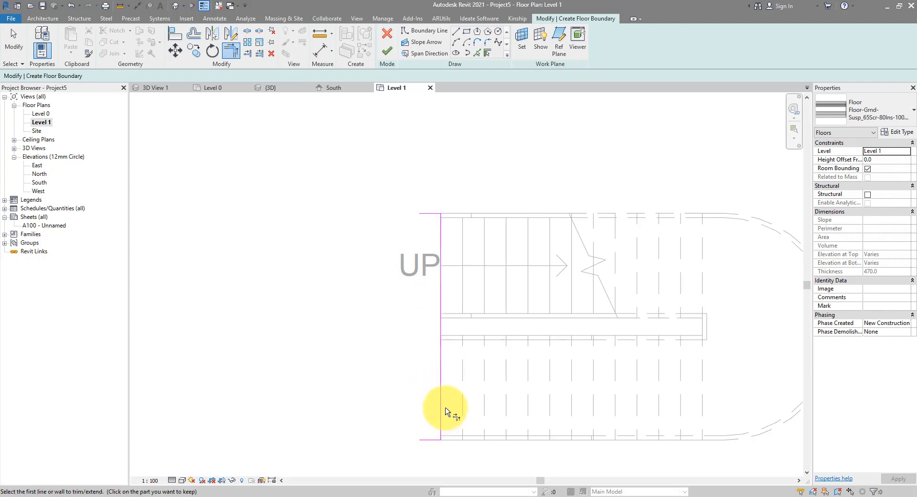
Step: Close the floor boundary with a semicircular arc between the outer ends of the two 250 mm lines and finish the floor
{"action": "left_click", "coordinate": [457, 43]}
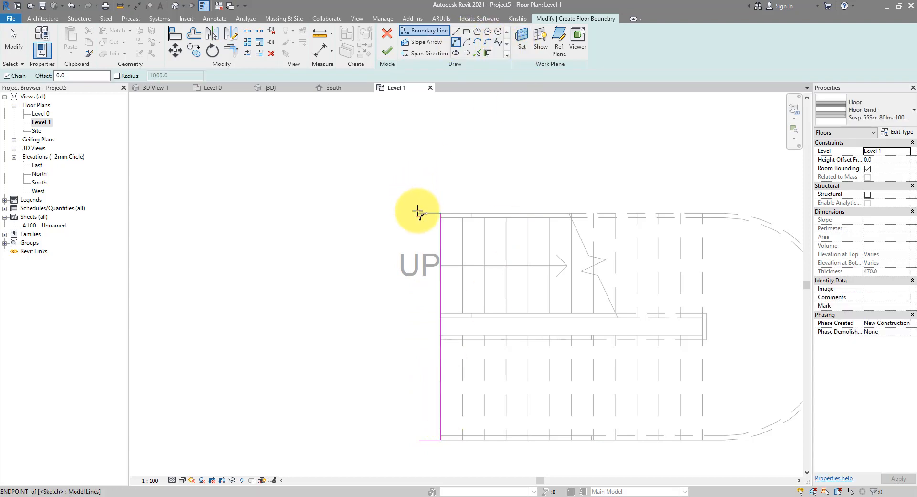
{"action": "left_click", "coordinate": [418, 213]}
{"action": "left_click", "coordinate": [420, 439]}
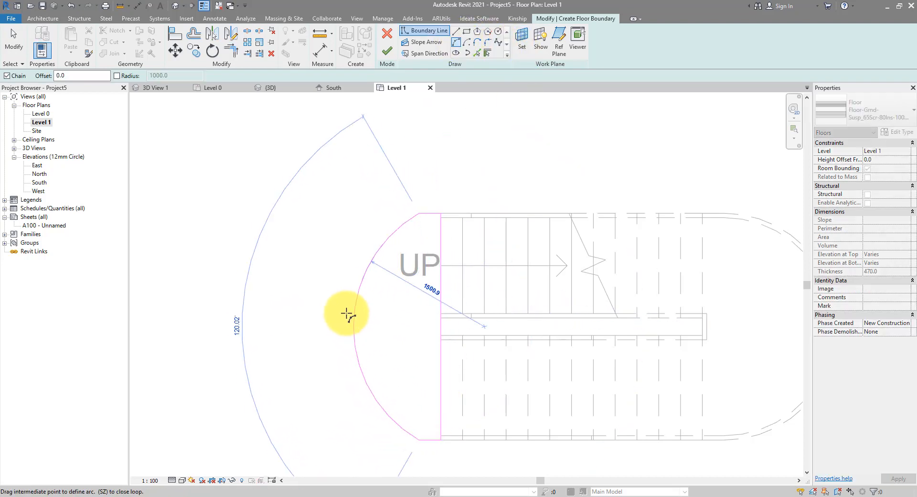
{"action": "left_click", "coordinate": [326, 307]}
{"action": "key", "text": "Escape"}
{"action": "key", "text": "Escape"}
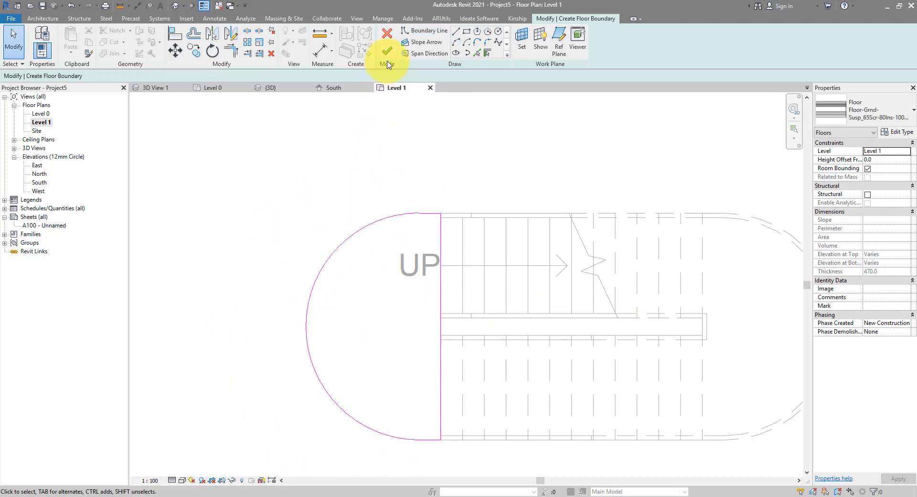
{"action": "left_click", "coordinate": [388, 56]}
{"action": "left_click", "coordinate": [403, 144]}
{"action": "scroll", "coordinate": [403, 143], "scroll_direction": "down", "scroll_amount": 3}
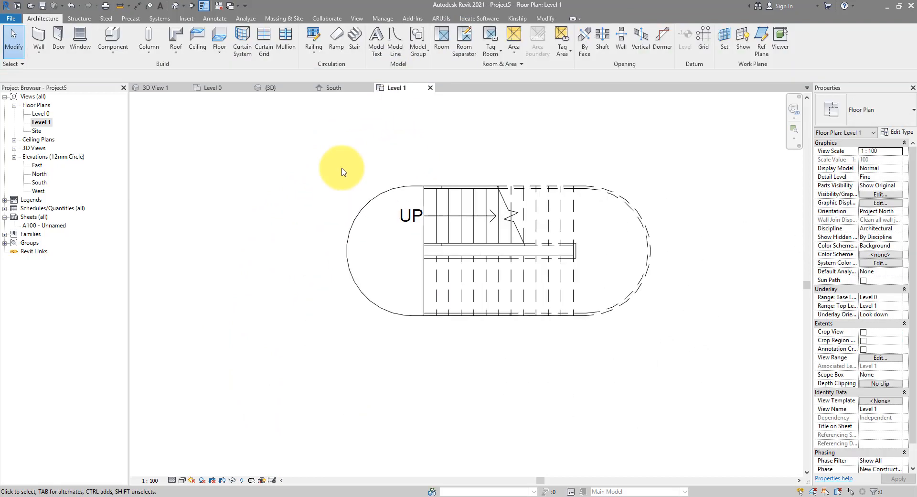
Step: Select the new rounded floor in the 3D view and duplicate its type with the name 200mm
{"action": "left_click", "coordinate": [176, 5]}
{"action": "scroll", "coordinate": [420, 368], "scroll_direction": "up", "scroll_amount": 3}
{"action": "left_click", "coordinate": [426, 283]}
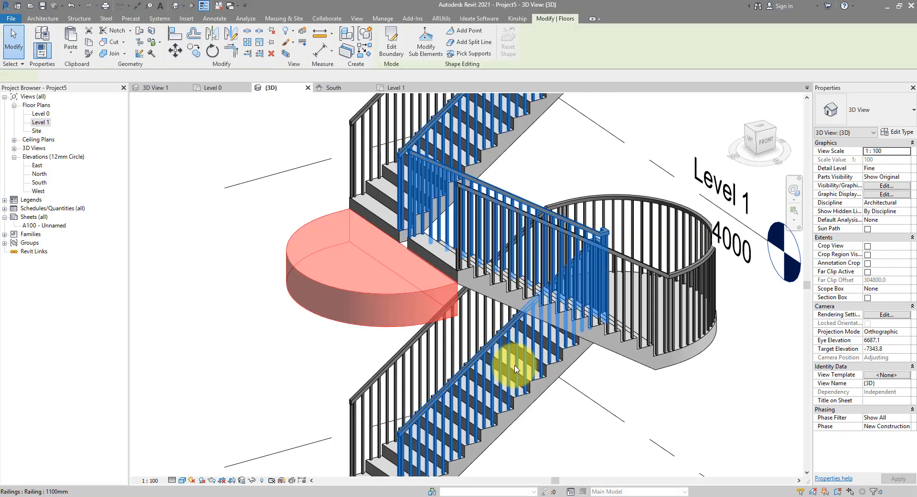
{"action": "middle_click_drag", "start_coordinate": [512, 369], "coordinate": [763, 185], "text": "shift"}
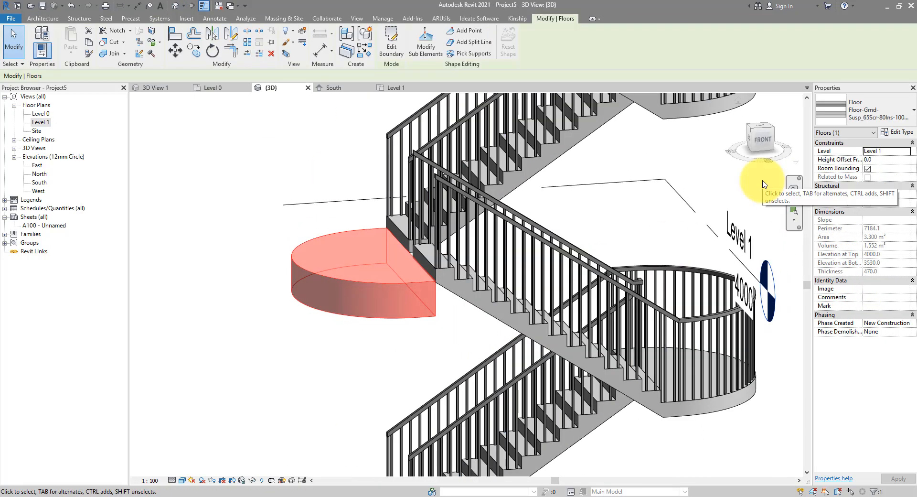
{"action": "left_click", "coordinate": [845, 121]}
{"action": "left_click", "coordinate": [864, 122]}
{"action": "left_click", "coordinate": [887, 134]}
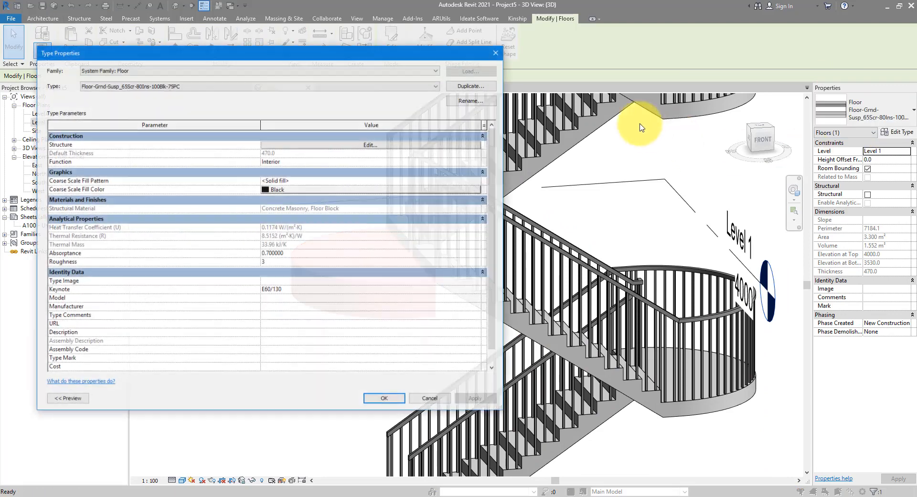
{"action": "left_click", "coordinate": [472, 86]}
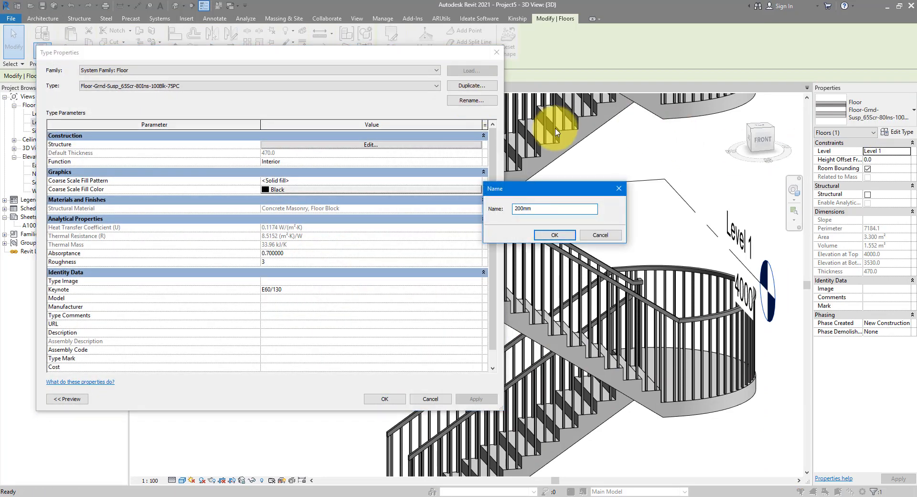
{"action": "key", "text": "Return"}
Step: Set the 200mm floor type's masonry structure layer to 200 mm thick and delete all other layers between and outside the core boundaries
{"action": "left_click", "coordinate": [364, 145]}
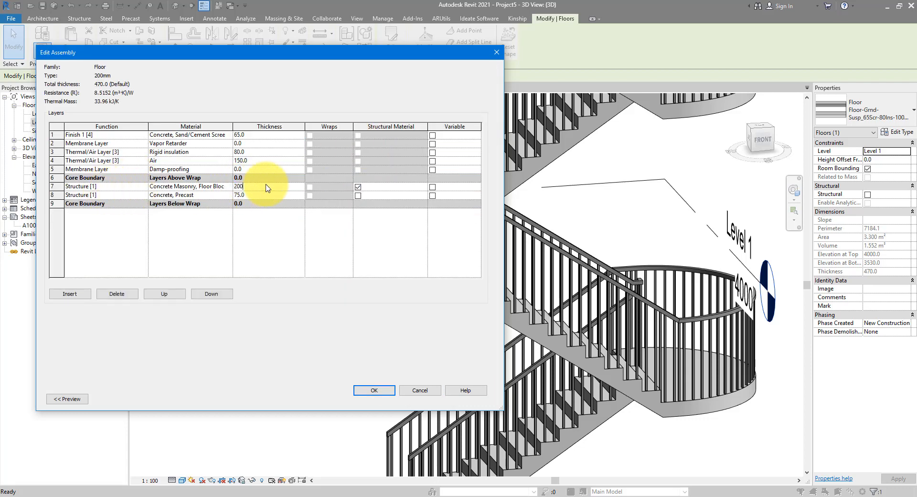
{"action": "left_click", "coordinate": [56, 135]}
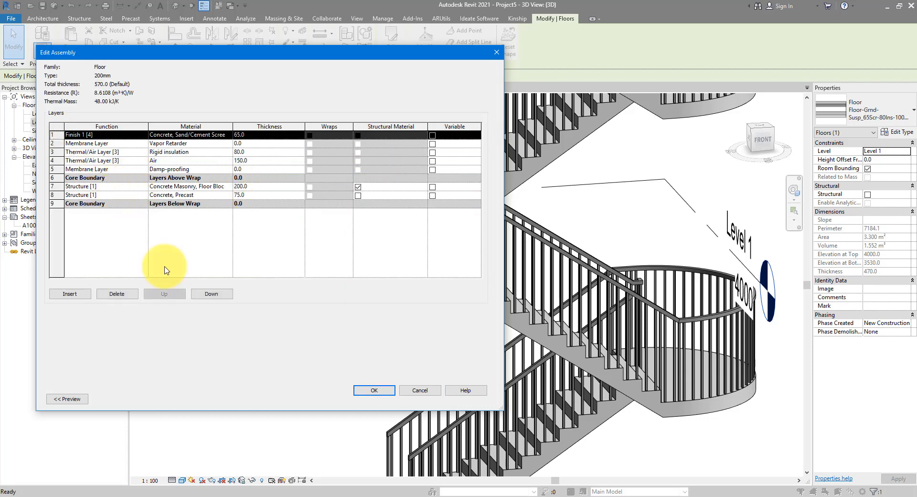
{"action": "left_click", "coordinate": [119, 298]}
{"action": "left_click", "coordinate": [119, 298]}
{"action": "left_click", "coordinate": [119, 298]}
{"action": "left_click", "coordinate": [120, 298]}
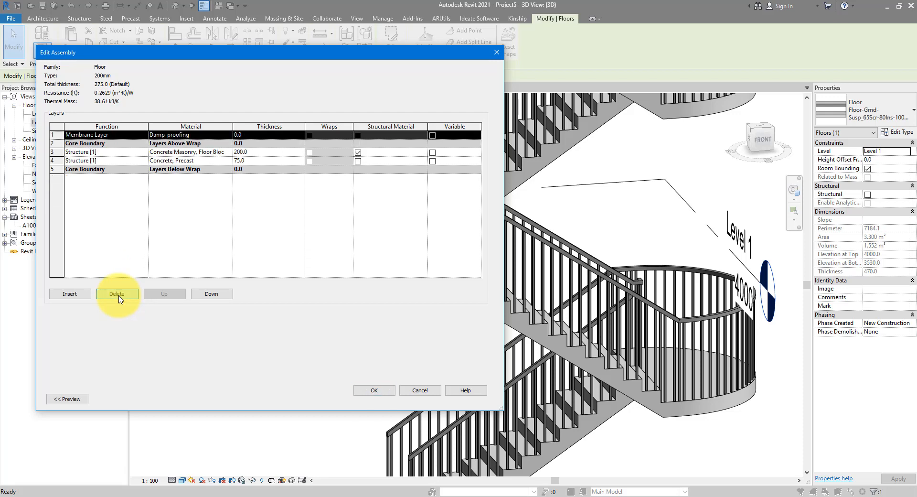
{"action": "left_click", "coordinate": [119, 298]}
{"action": "left_click", "coordinate": [117, 293]}
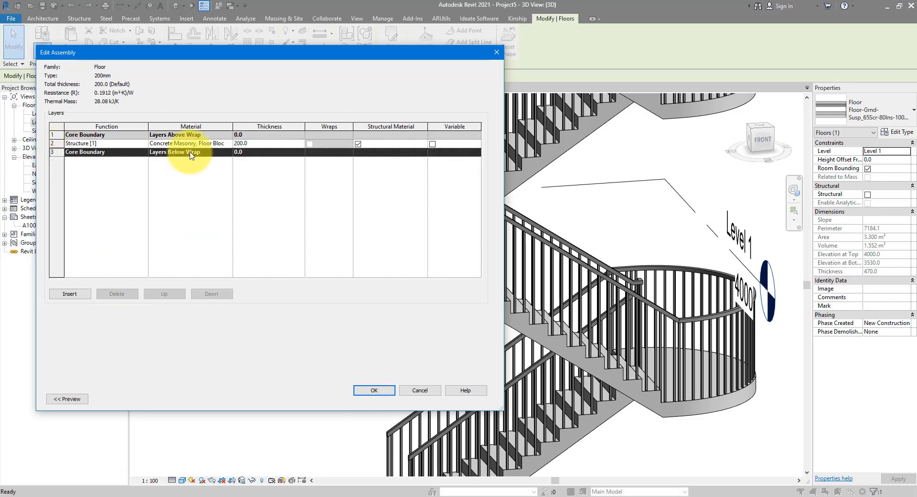
Step: Assign the Concrete, Precast material to the remaining structure layer and apply the floor type changes
{"action": "left_click", "coordinate": [229, 144]}
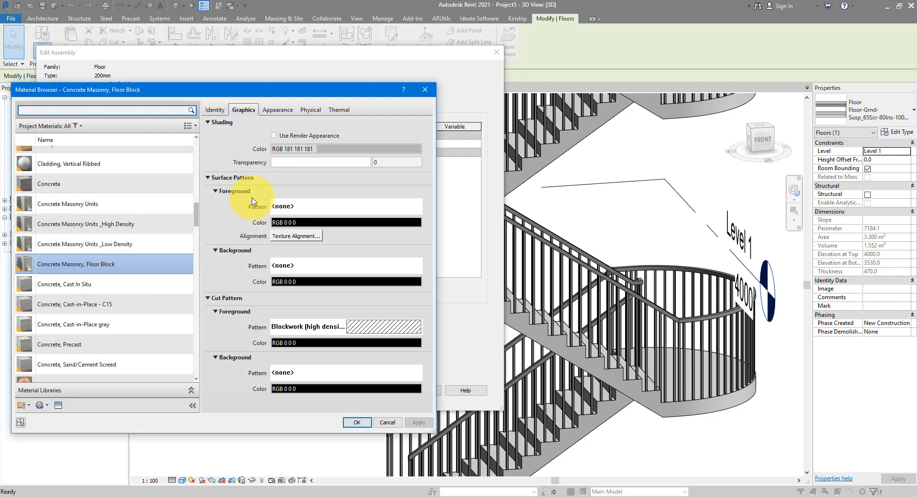
{"action": "scroll", "coordinate": [150, 229], "scroll_direction": "down", "scroll_amount": 2}
{"action": "double_click", "coordinate": [149, 233]}
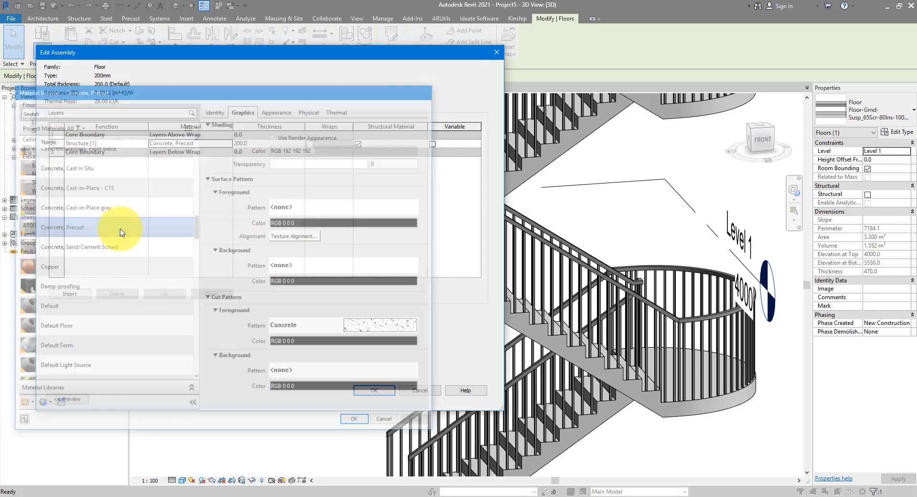
{"action": "left_click", "coordinate": [371, 391]}
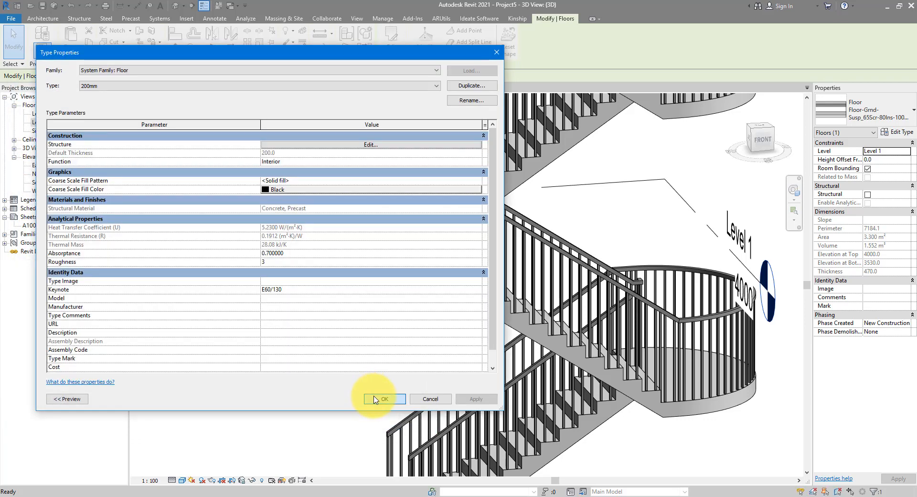
{"action": "left_click", "coordinate": [375, 399]}
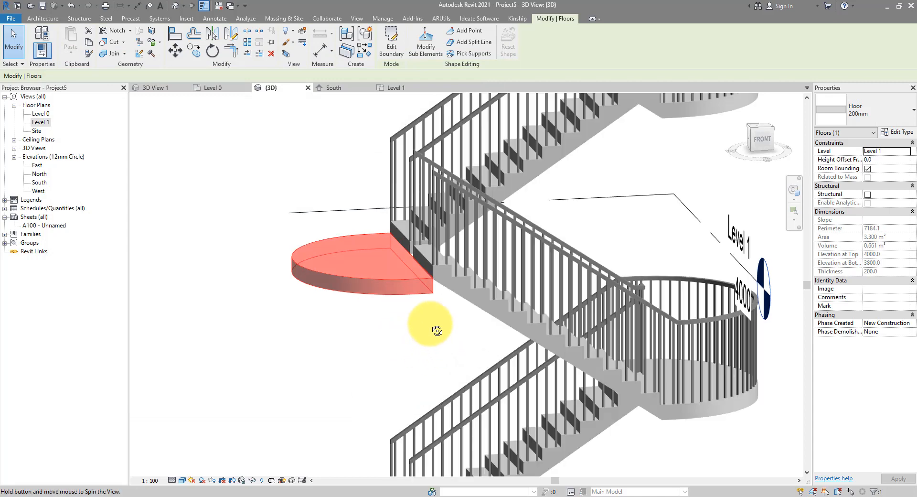
Step: Select the individual stair between Level 0 and Level 1 within the multistory stair and open it for editing
{"action": "middle_click_drag", "start_coordinate": [437, 331], "coordinate": [450, 310], "text": "shift"}
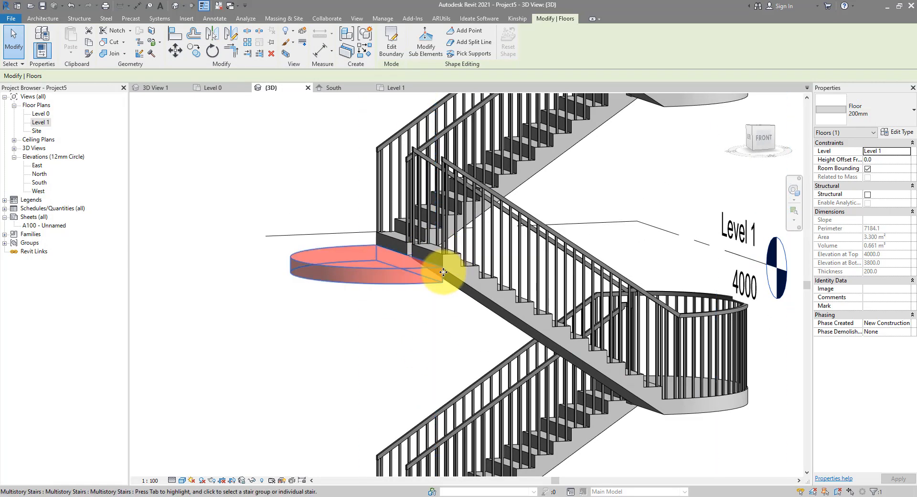
{"action": "scroll", "coordinate": [422, 305], "scroll_direction": "down", "scroll_amount": 2}
{"action": "middle_click_drag", "start_coordinate": [421, 309], "coordinate": [384, 330], "text": "shift"}
{"action": "left_click", "coordinate": [414, 301]}
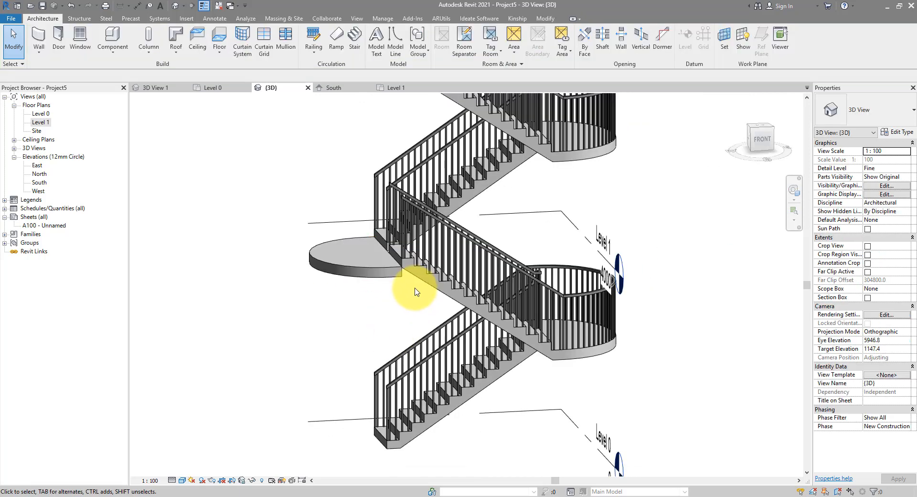
{"action": "left_click", "coordinate": [424, 284]}
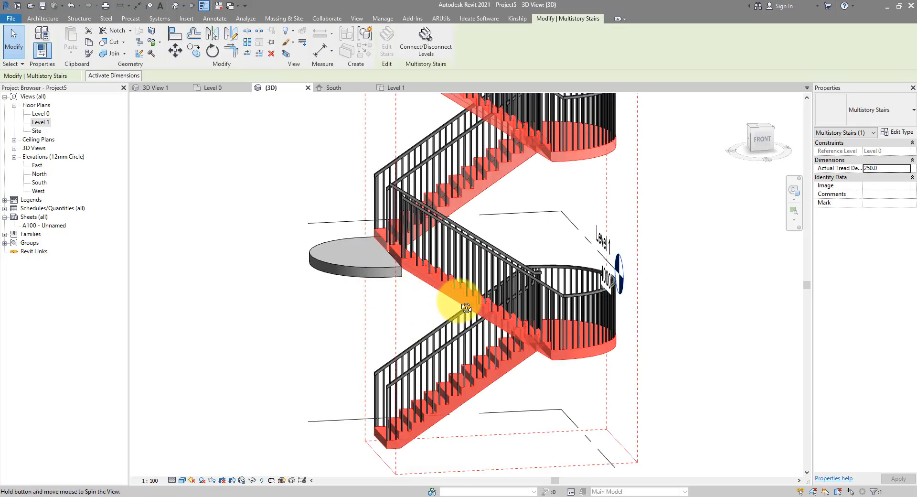
{"action": "middle_click_drag", "start_coordinate": [444, 305], "coordinate": [420, 306], "text": "shift"}
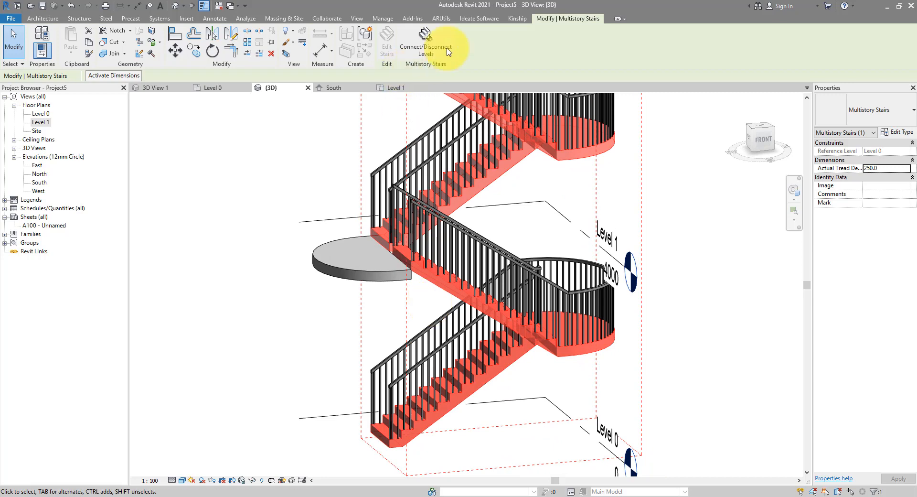
{"action": "key", "text": "Tab"}
{"action": "left_click", "coordinate": [422, 283]}
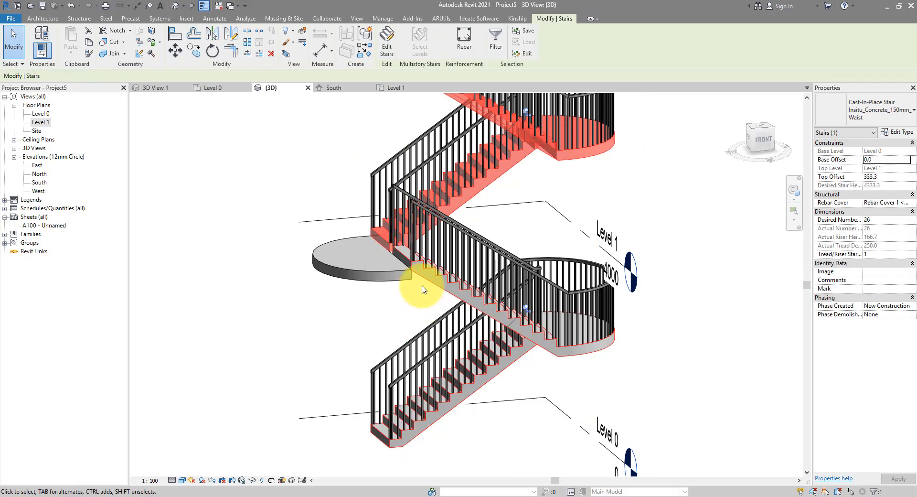
{"action": "left_click", "coordinate": [389, 57]}
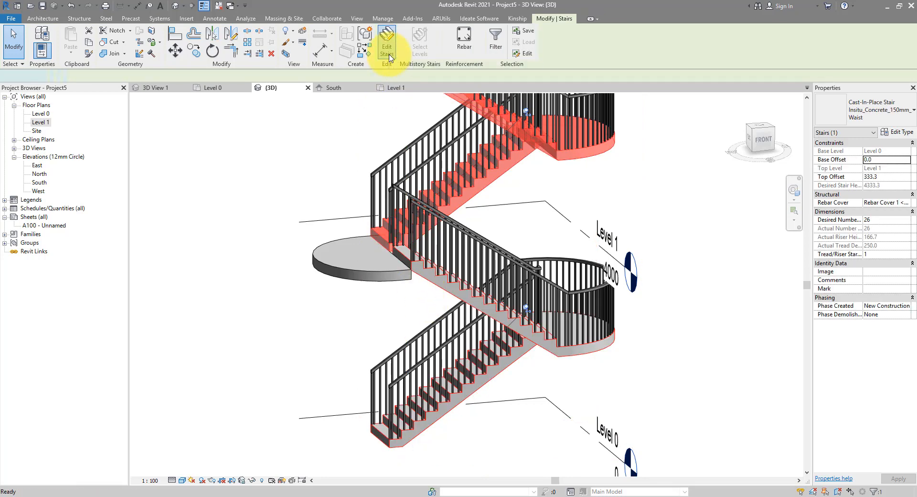
Step: Turn off End with Riser for the upper run, set its relative top height to 4000 mm, and finish the stair
{"action": "left_click", "coordinate": [466, 281]}
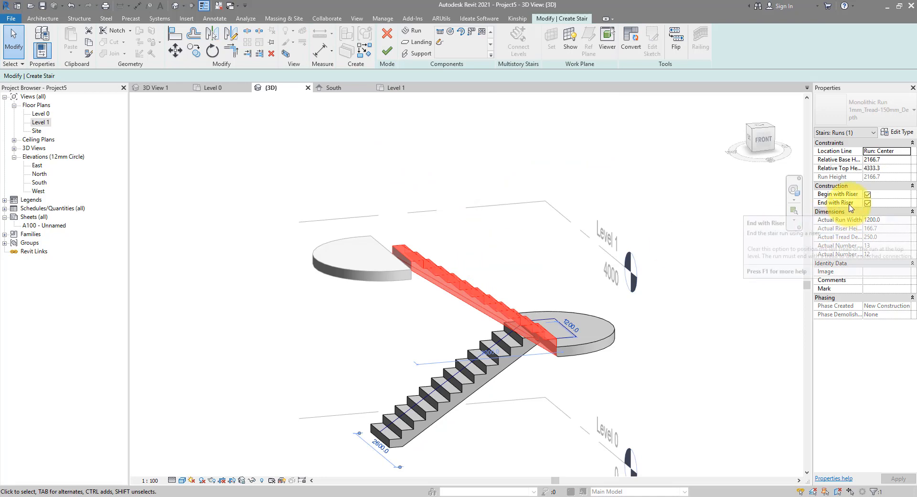
{"action": "left_click", "coordinate": [868, 203]}
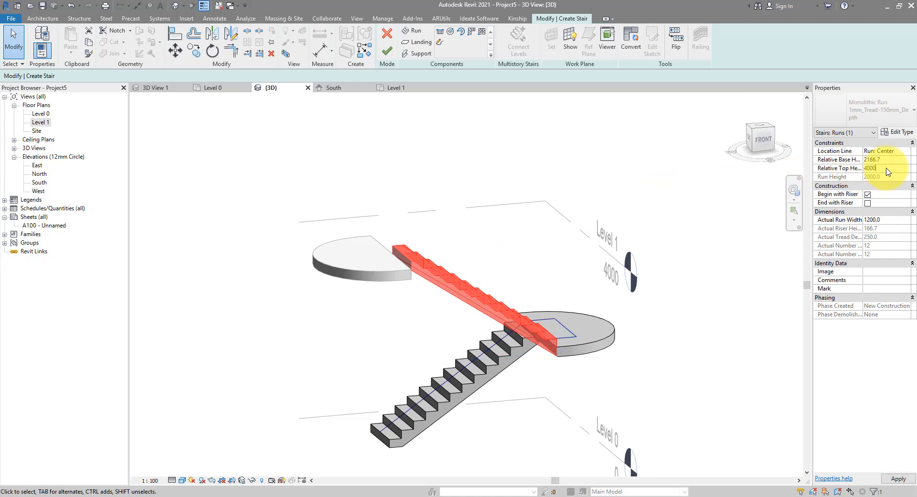
{"action": "left_click", "coordinate": [509, 262]}
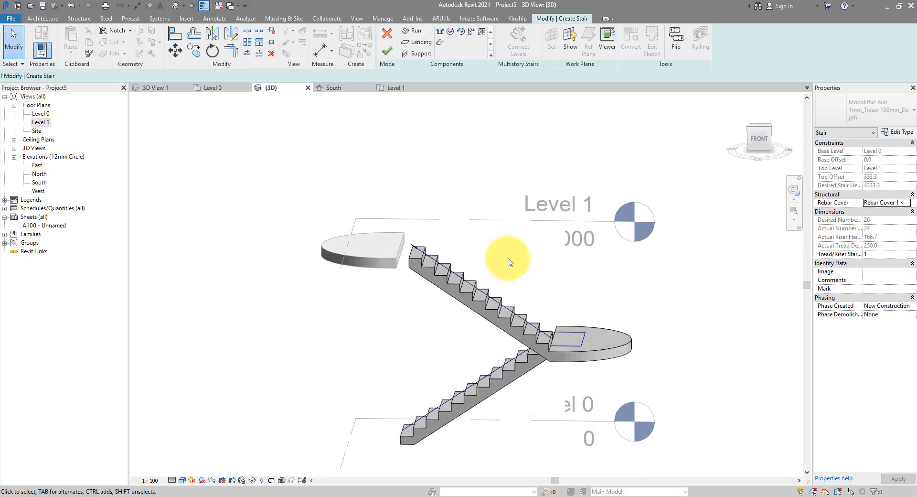
{"action": "left_click", "coordinate": [387, 51]}
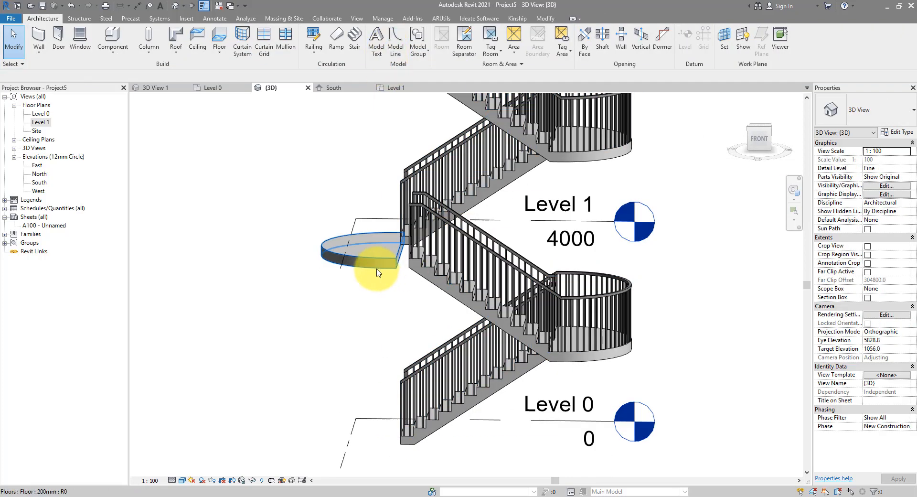
Step: Open the rounded Level 1 floor's boundary for editing and pick the end edge of the arriving upper flight as a boundary line
{"action": "scroll", "coordinate": [406, 287], "scroll_direction": "up", "scroll_amount": 4}
{"action": "left_click", "coordinate": [402, 275]}
{"action": "scroll", "coordinate": [389, 253], "scroll_direction": "up", "scroll_amount": 4}
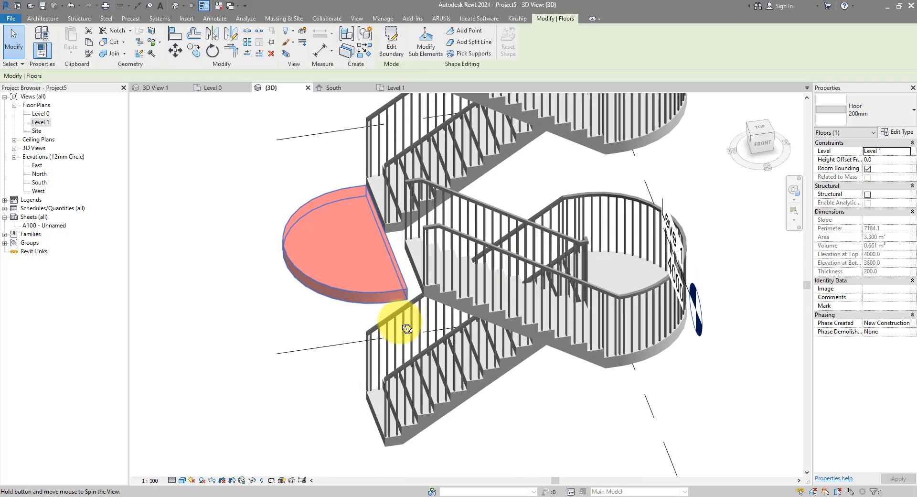
{"action": "double_click", "coordinate": [383, 243]}
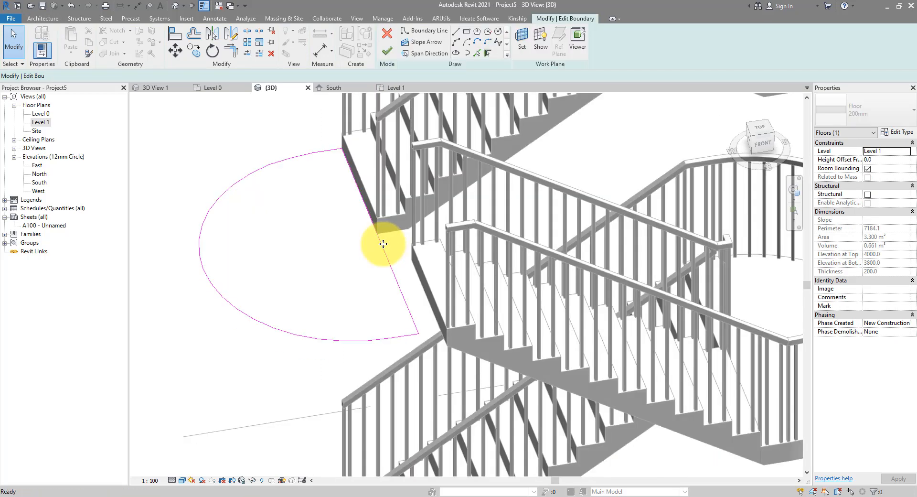
{"action": "left_click", "coordinate": [476, 52]}
{"action": "left_click", "coordinate": [422, 262]}
Step: Draw a boundary line from the picked edge to the floor's straight side, trim the outline into a closed loop and finish the floor
{"action": "left_click", "coordinate": [456, 31]}
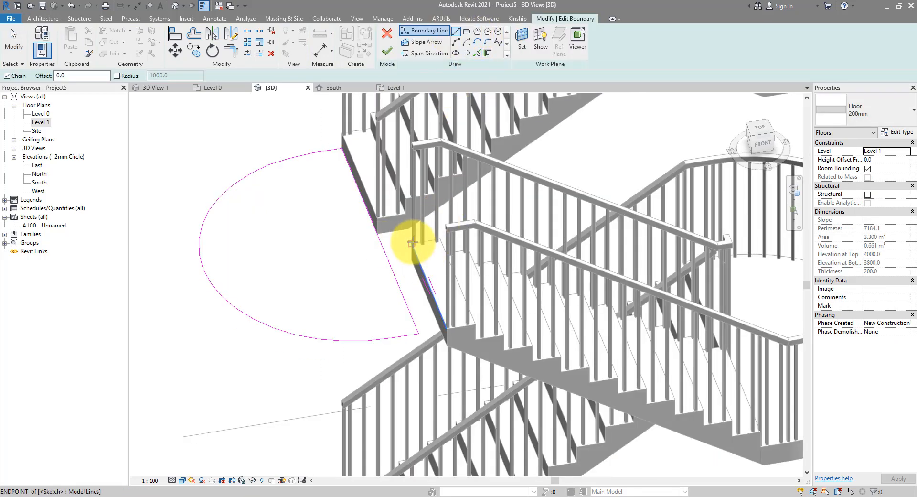
{"action": "left_click", "coordinate": [412, 243]}
{"action": "left_click", "coordinate": [383, 248]}
{"action": "key", "text": "t"}
{"action": "key", "text": "r"}
{"action": "left_click", "coordinate": [412, 335]}
{"action": "left_click", "coordinate": [436, 314]}
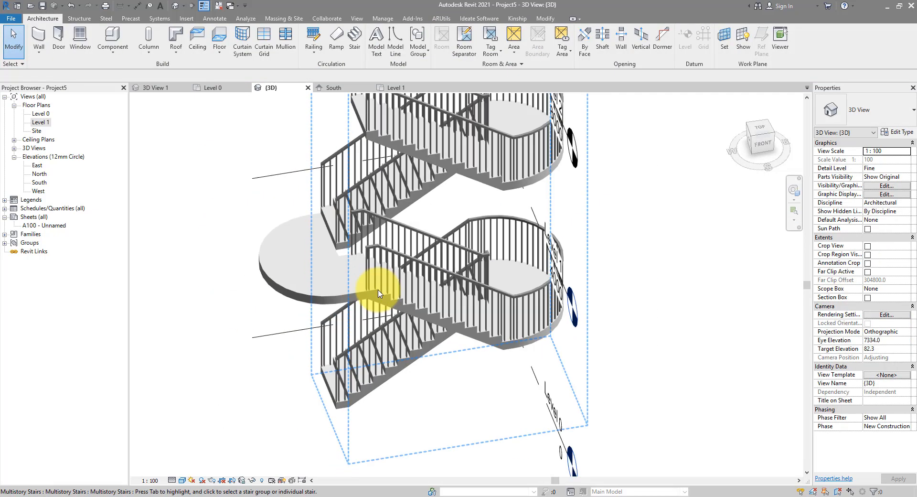
Step: Copy the rounded Level 1 floor and paste it aligned to Levels 2 through 5
{"action": "scroll", "coordinate": [379, 293], "scroll_direction": "down", "scroll_amount": 3}
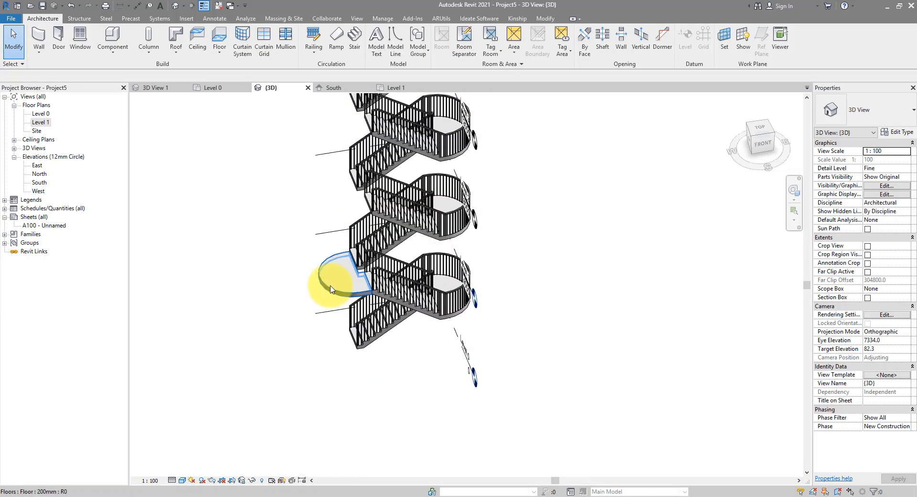
{"action": "left_click", "coordinate": [334, 283]}
{"action": "middle_click_drag", "start_coordinate": [338, 265], "coordinate": [334, 329]}
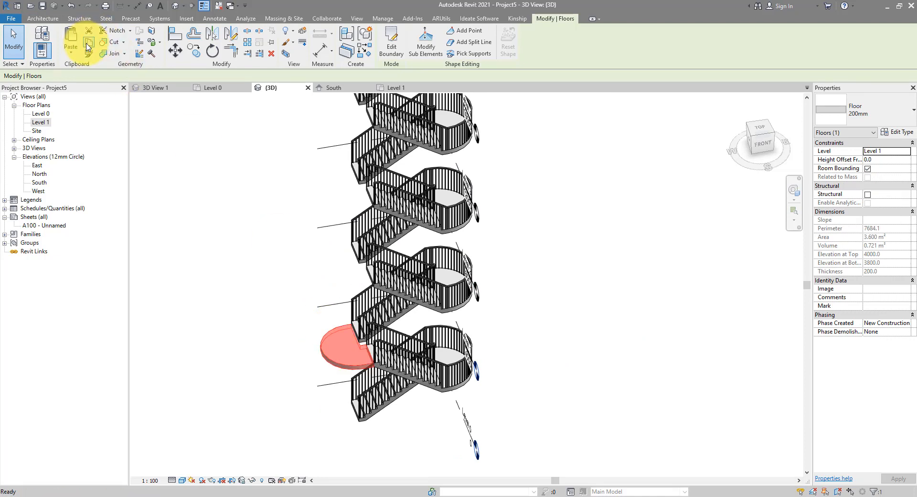
{"action": "left_click", "coordinate": [70, 55]}
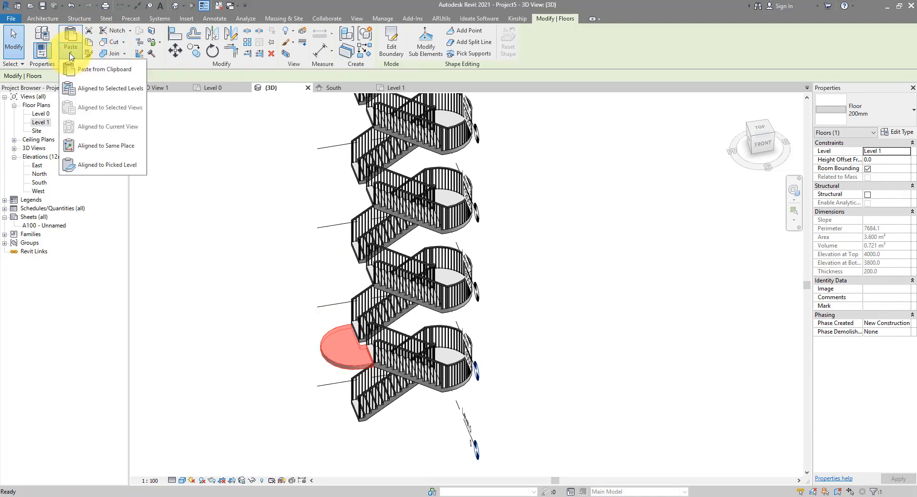
{"action": "left_click", "coordinate": [124, 91]}
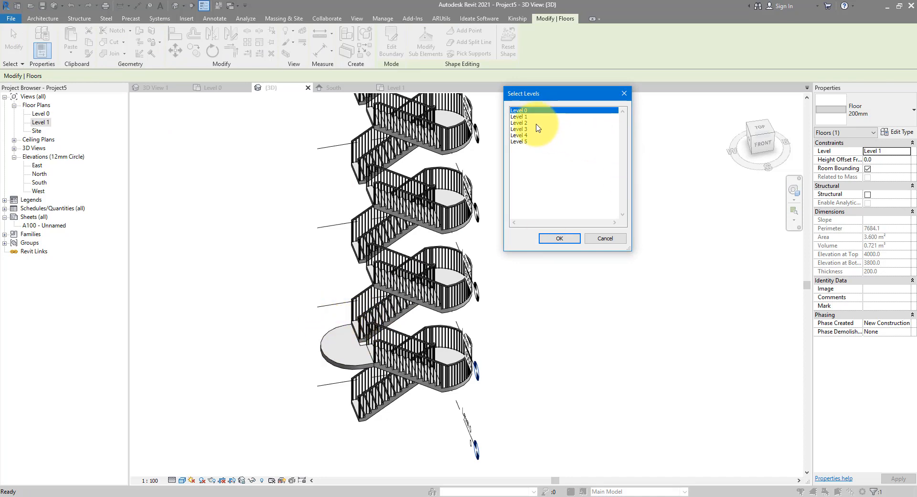
{"action": "left_click", "coordinate": [525, 142], "text": "shift"}
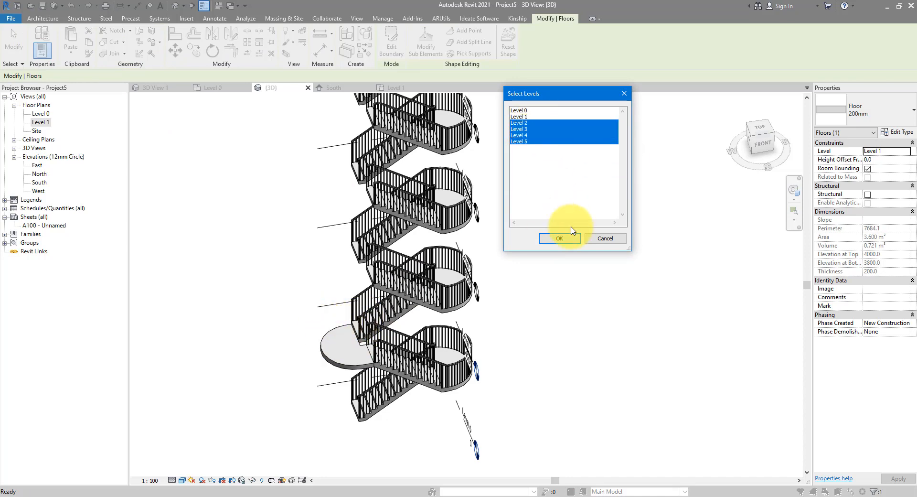
{"action": "left_click", "coordinate": [558, 239]}
{"action": "left_click", "coordinate": [559, 241]}
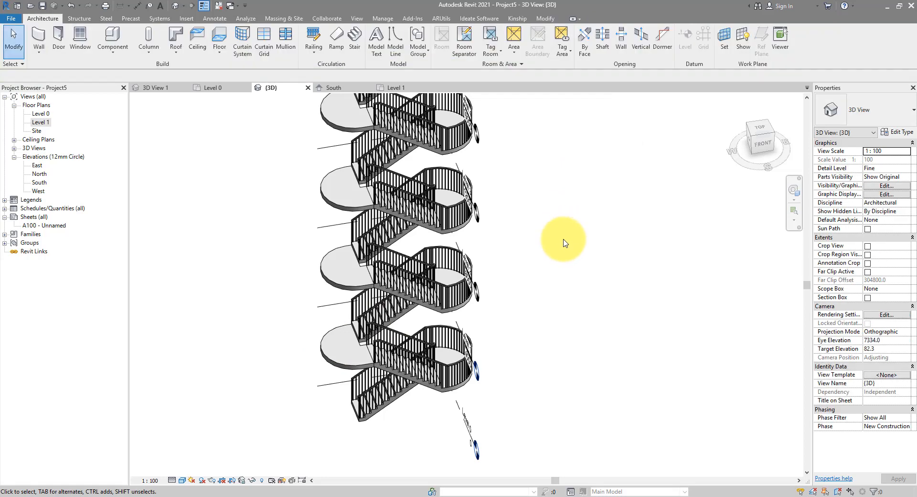
{"action": "middle_click_drag", "start_coordinate": [559, 242], "coordinate": [566, 291], "text": "shift"}
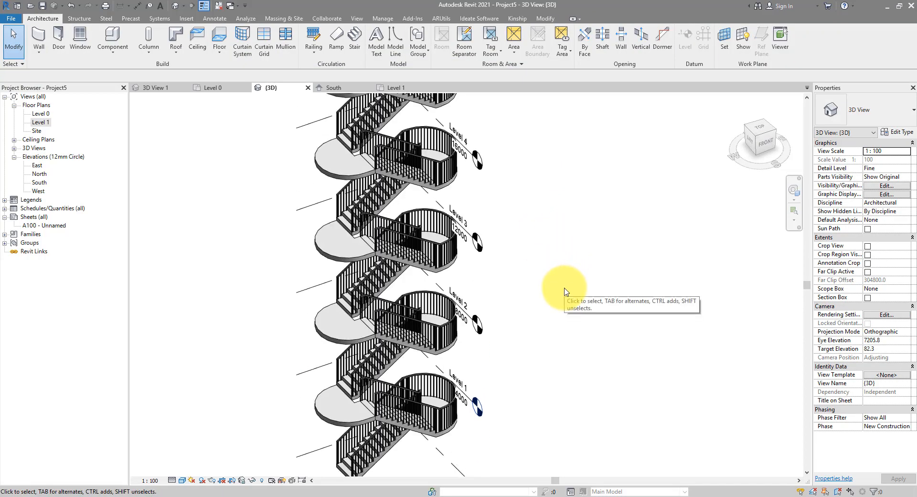
Step: Save the project in the RVT Files folder as Rogers stair 2
{"action": "key", "text": "ctrl+s"}
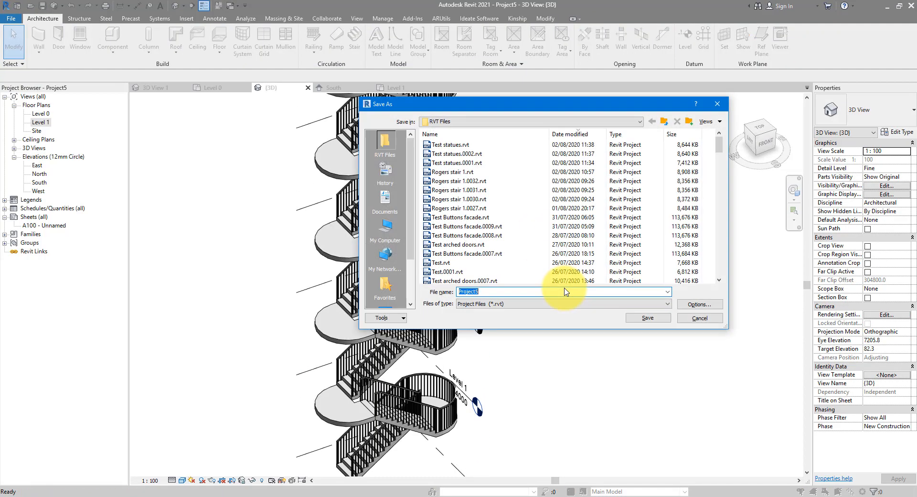
{"action": "type", "text": "Rogers stair 2"}
{"action": "key", "text": "Return"}
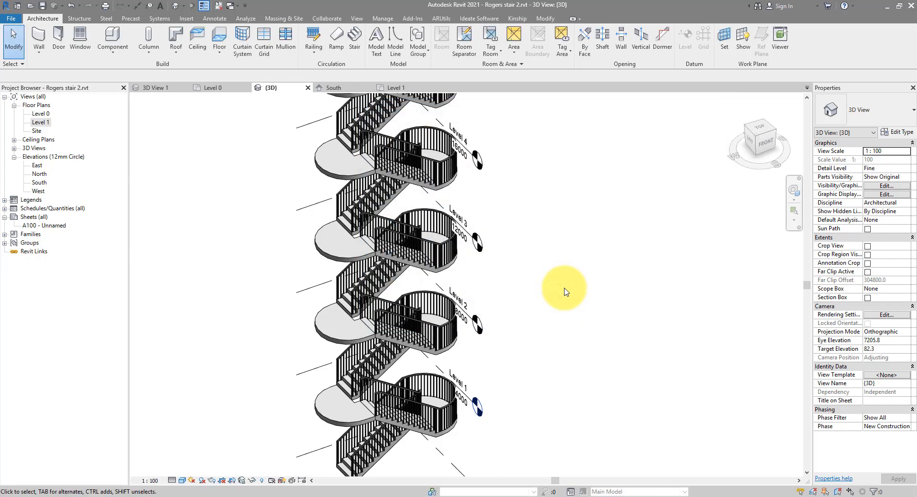
Step: Open the baluster placement of the outer stair railing's 1100mm type and set the regular baluster family to None
{"action": "scroll", "coordinate": [445, 369], "scroll_direction": "up", "scroll_amount": 3}
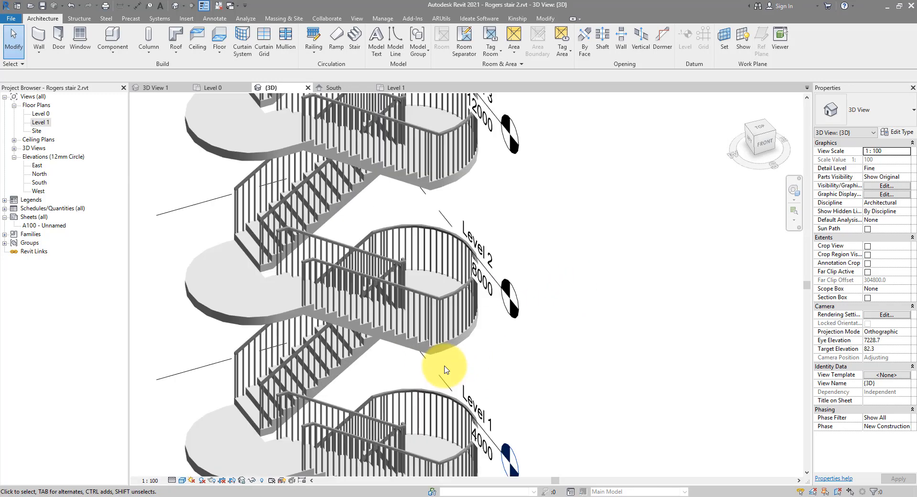
{"action": "left_click", "coordinate": [447, 302]}
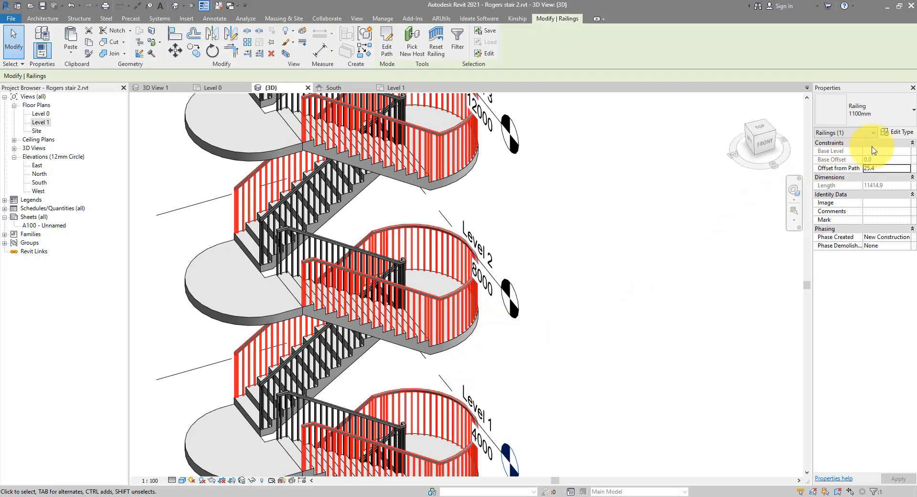
{"action": "left_click", "coordinate": [895, 133]}
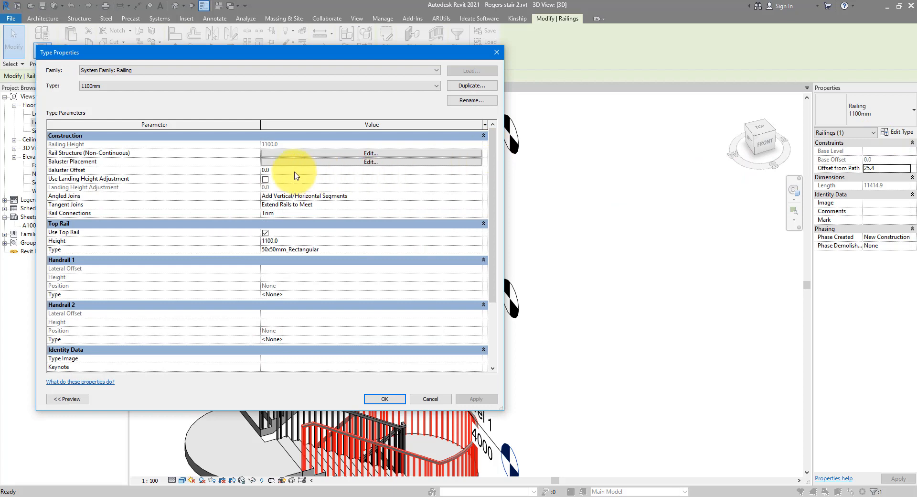
{"action": "left_click", "coordinate": [300, 162]}
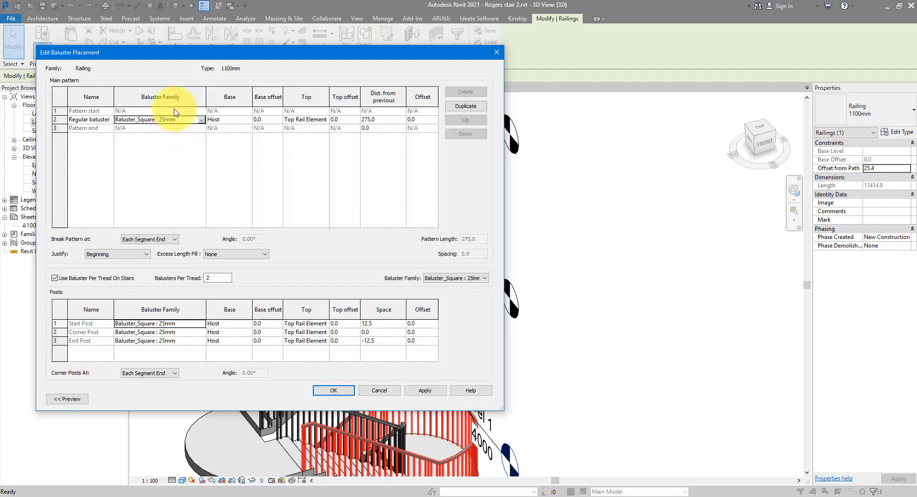
{"action": "left_click", "coordinate": [186, 119]}
{"action": "left_click", "coordinate": [203, 120]}
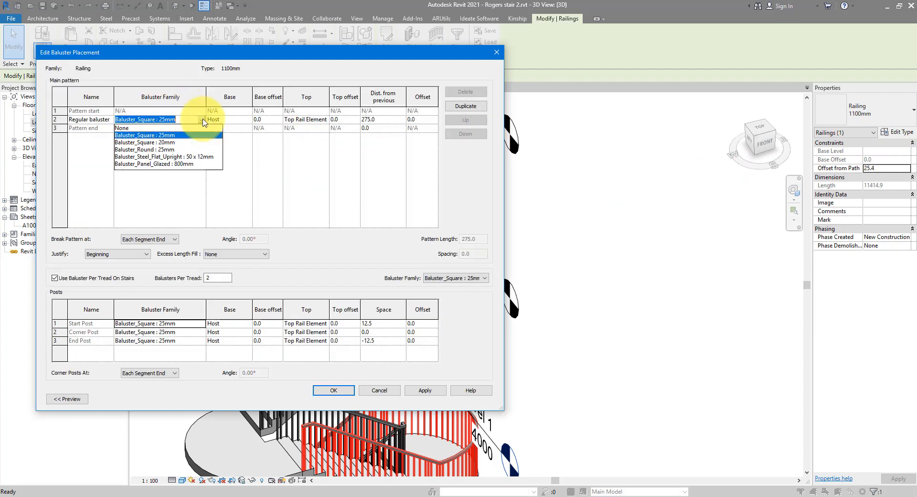
{"action": "left_click", "coordinate": [139, 128]}
Step: Set the start, corner and end post families of the 1100mm railing type to None and apply the type changes
{"action": "left_click", "coordinate": [177, 324]}
{"action": "left_click", "coordinate": [202, 323]}
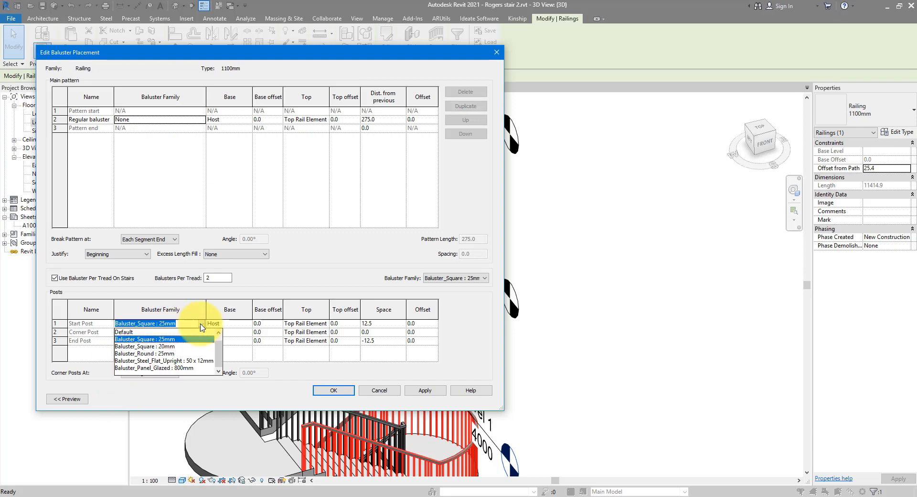
{"action": "left_click", "coordinate": [134, 332]}
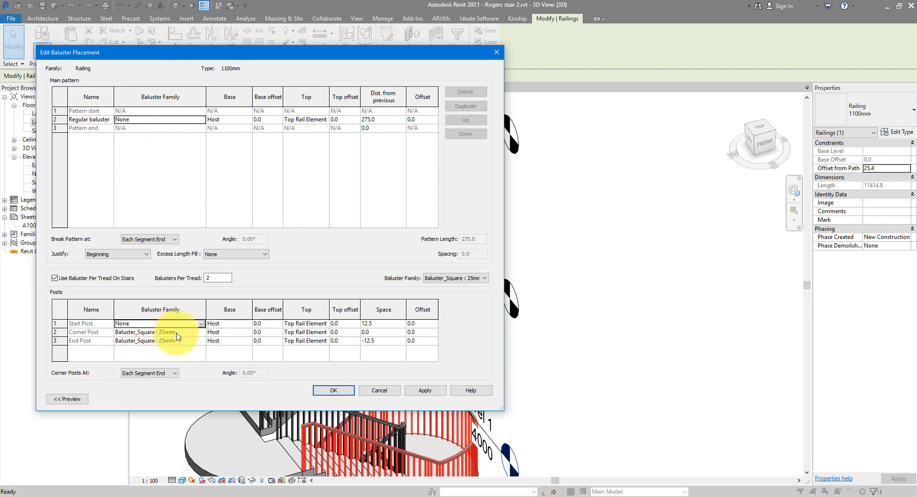
{"action": "left_click", "coordinate": [202, 332]}
{"action": "left_click", "coordinate": [149, 340]}
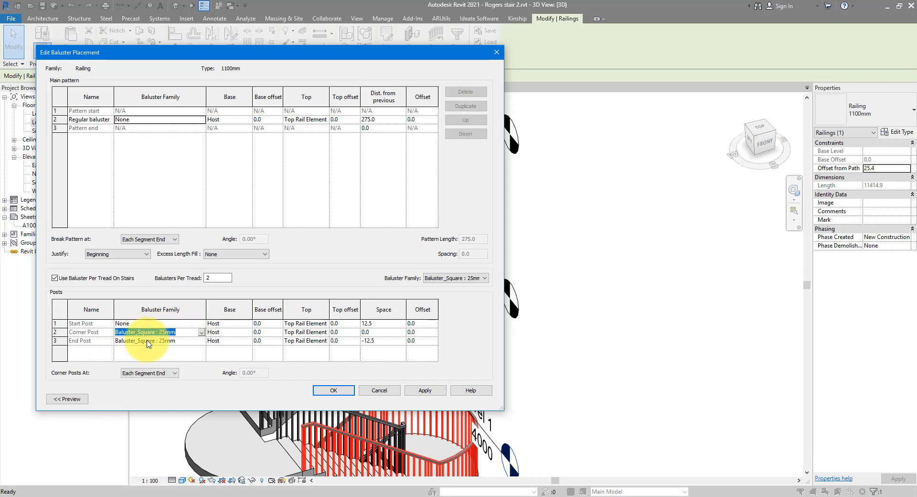
{"action": "left_click", "coordinate": [202, 340]}
{"action": "left_click", "coordinate": [189, 348]}
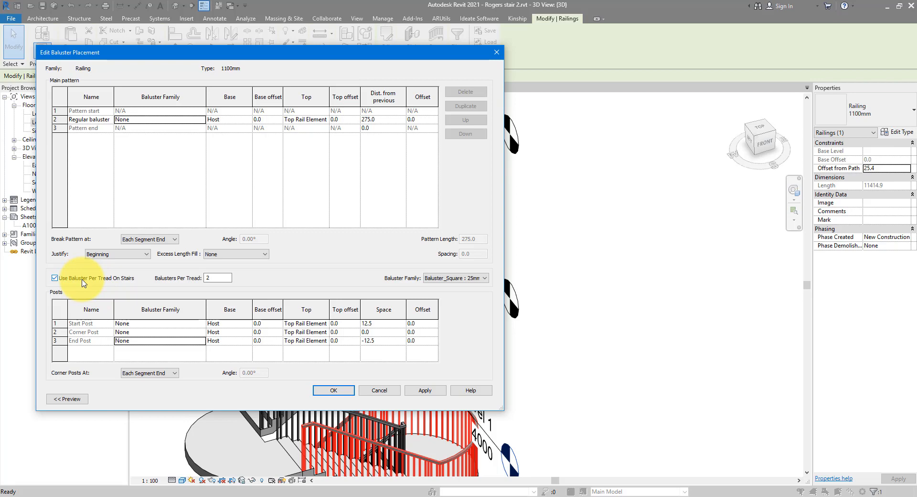
{"action": "left_click", "coordinate": [329, 392]}
{"action": "left_click", "coordinate": [384, 399]}
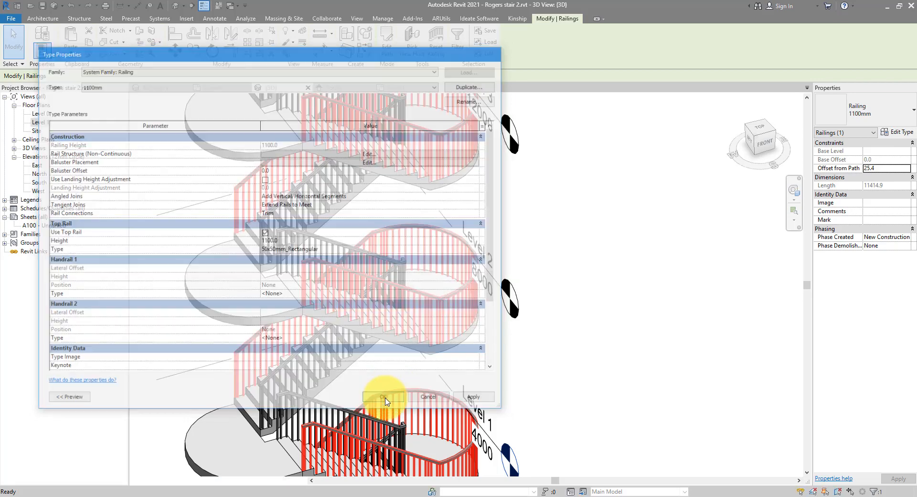
Step: Inspect the railings around the stair, switch to Photos to examine the reference image of the metal-clad tower, and return to Revit
{"action": "middle_click_drag", "start_coordinate": [596, 352], "coordinate": [644, 323], "text": "shift"}
{"action": "left_click", "coordinate": [513, 286]}
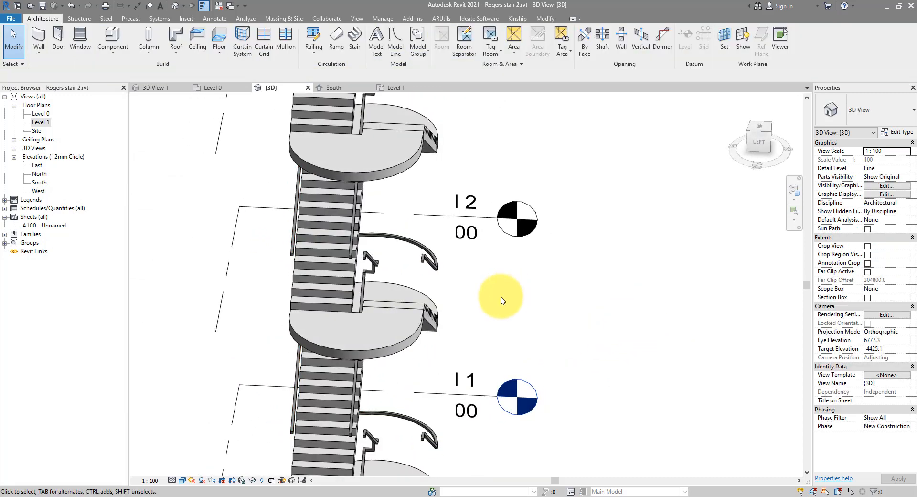
{"action": "mouse_move", "coordinate": [270, 496]}
{"action": "left_click", "coordinate": [321, 487]}
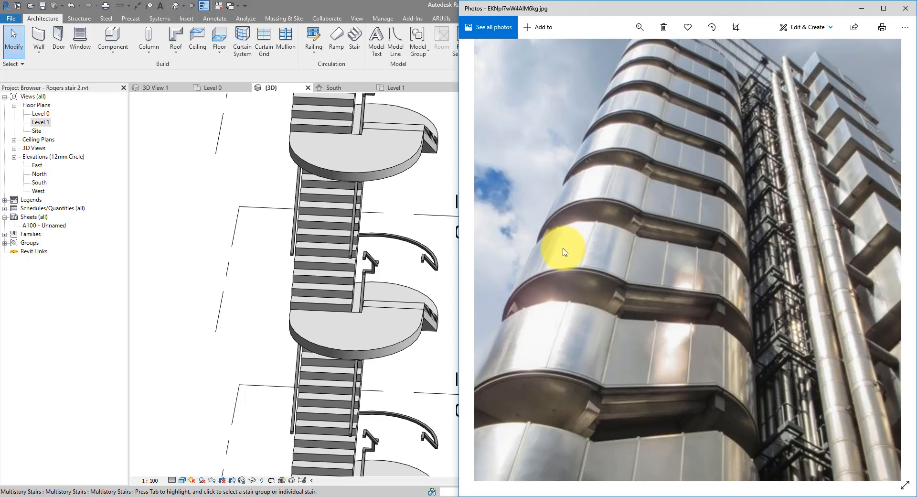
{"action": "left_click", "coordinate": [439, 203]}
Step: Draw a straight architectural wall of type Curtain_Wall-Empty, 8000 mm high from Level 0, beside the stair
{"action": "scroll", "coordinate": [434, 200], "scroll_direction": "down", "scroll_amount": 3}
{"action": "middle_click_drag", "start_coordinate": [559, 249], "coordinate": [499, 258], "text": "shift"}
{"action": "middle_click_drag", "start_coordinate": [181, 119], "coordinate": [122, 93]}
{"action": "left_click", "coordinate": [37, 58]}
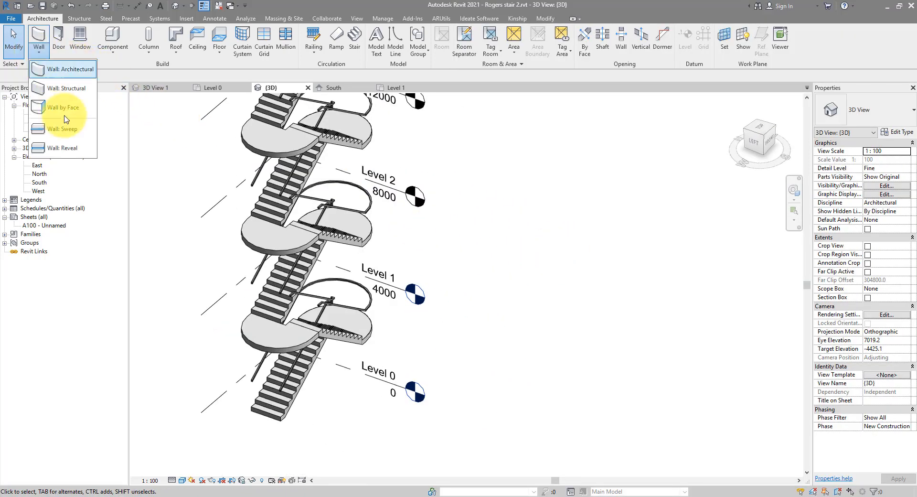
{"action": "left_click", "coordinate": [72, 76]}
{"action": "left_click", "coordinate": [841, 109]}
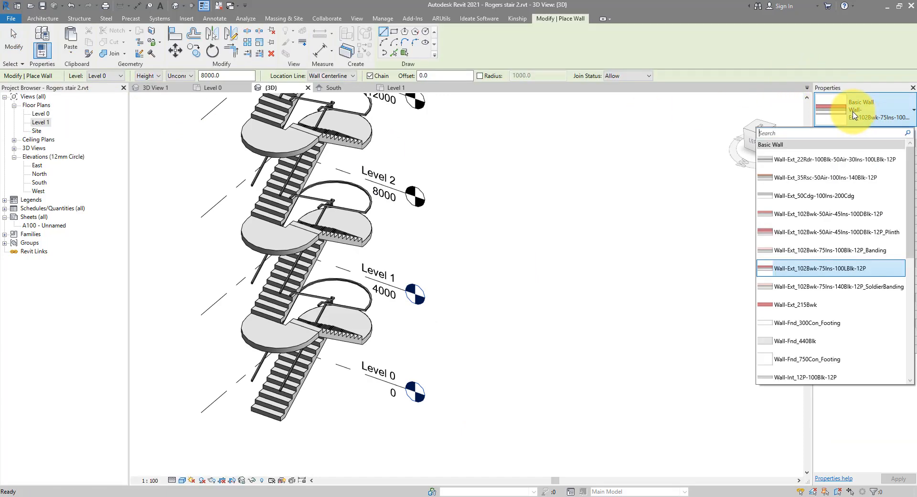
{"action": "scroll", "coordinate": [850, 368], "scroll_direction": "down", "scroll_amount": 10}
{"action": "left_click", "coordinate": [788, 328]}
{"action": "left_click", "coordinate": [437, 419]}
{"action": "left_click", "coordinate": [606, 345]}
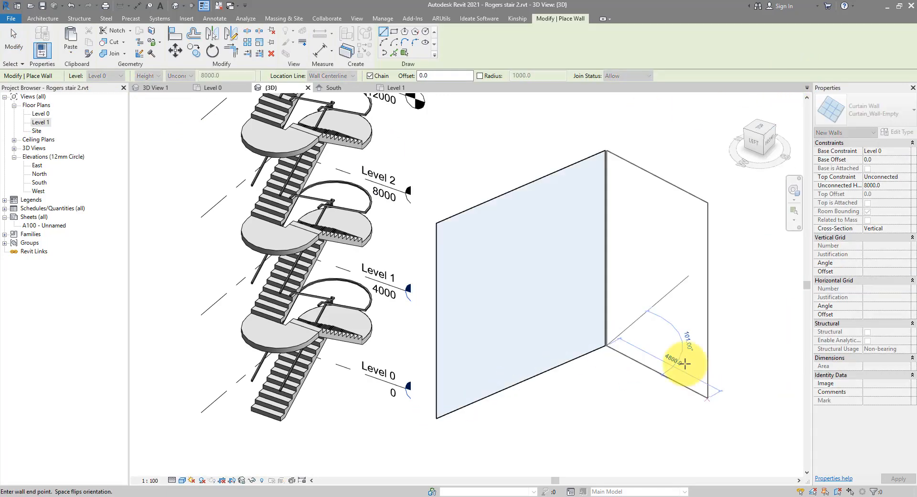
Step: Continue the curtain wall from the straight segment's end with a tangent arc of about 2096 mm radius and 130°
{"action": "left_click", "coordinate": [384, 42]}
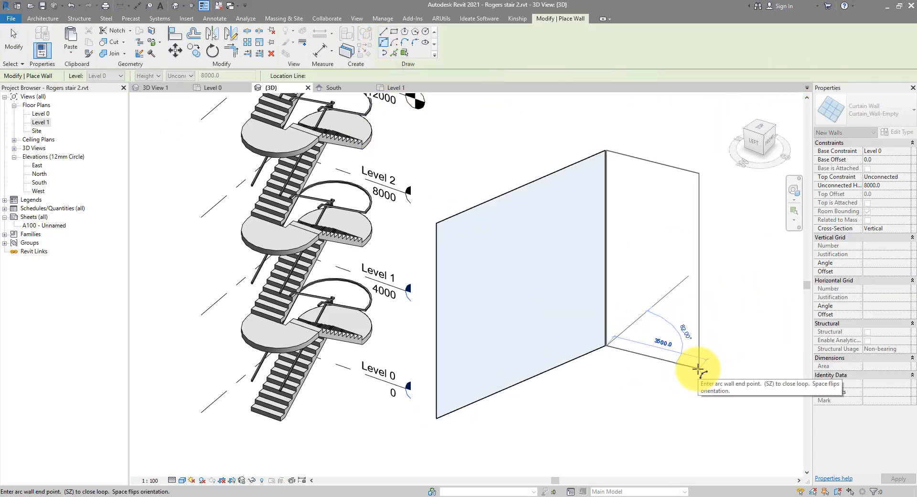
{"action": "left_click", "coordinate": [706, 371]}
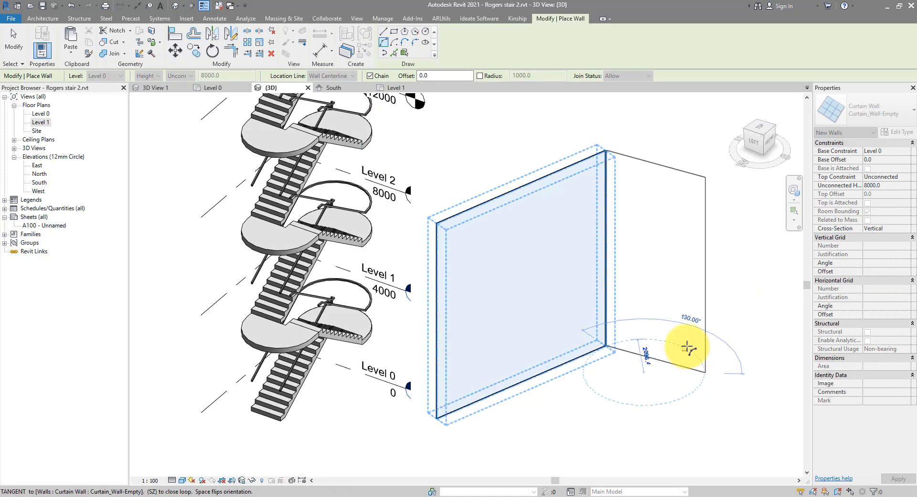
{"action": "left_click", "coordinate": [692, 360]}
{"action": "key", "text": "Escape"}
{"action": "key", "text": "Escape"}
Step: Set the Curtain_Wall-Empty type's vertical grid layout to Maximum Spacing at 1500 mm and keep its horizontal grid layout at None
{"action": "left_click", "coordinate": [892, 134]}
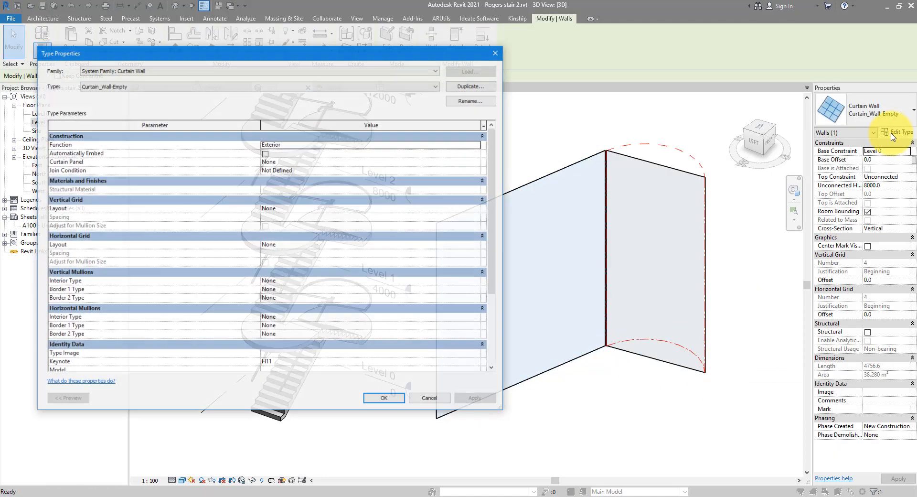
{"action": "left_click", "coordinate": [477, 208]}
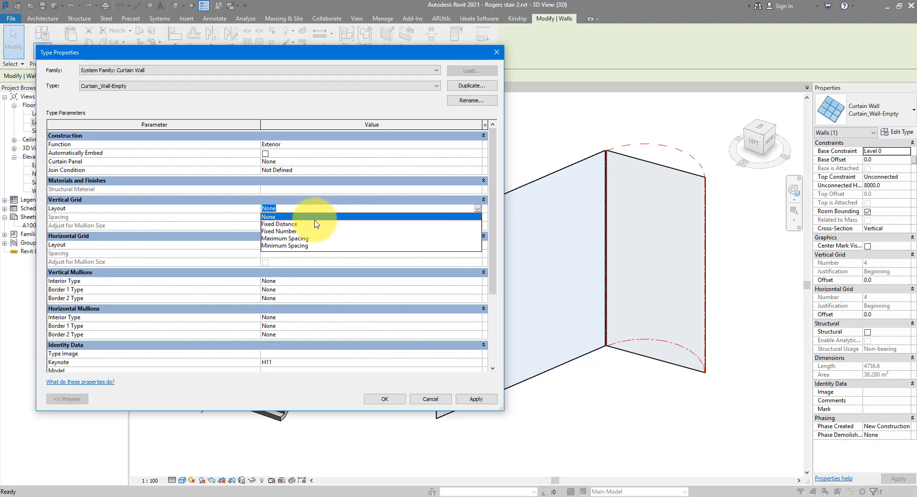
{"action": "left_click", "coordinate": [300, 238]}
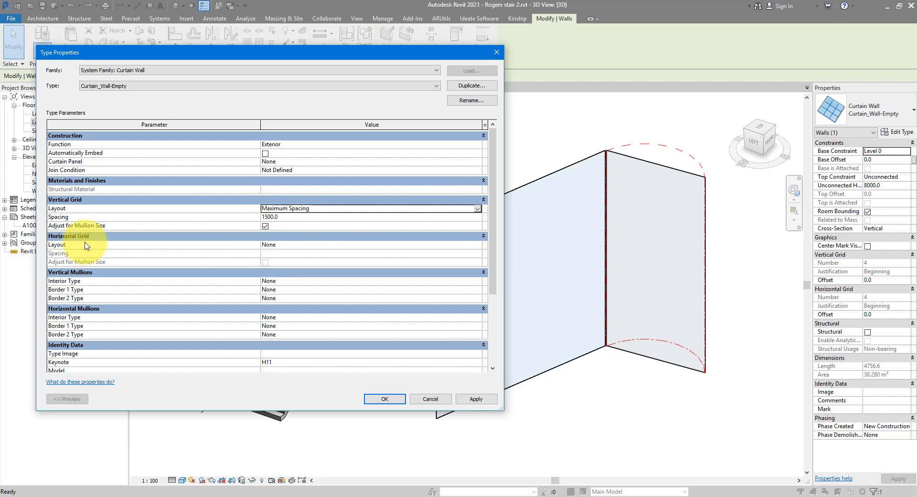
{"action": "left_click", "coordinate": [478, 245]}
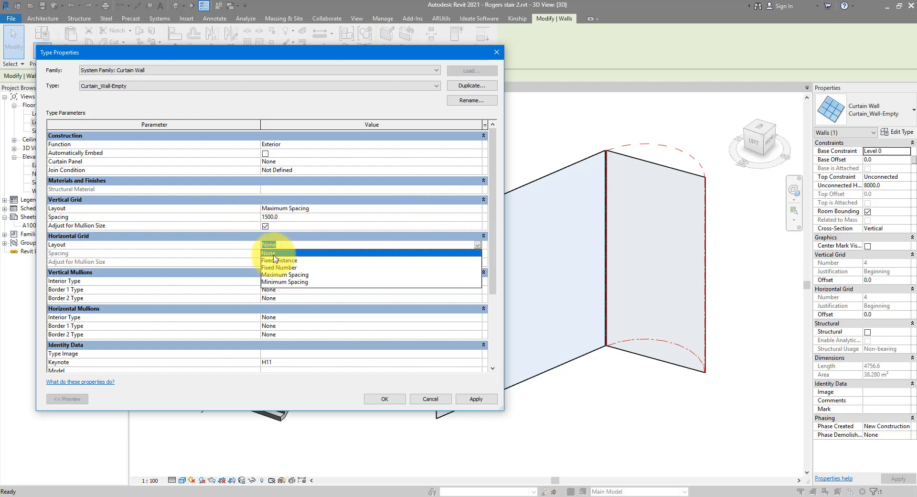
{"action": "left_click", "coordinate": [353, 253]}
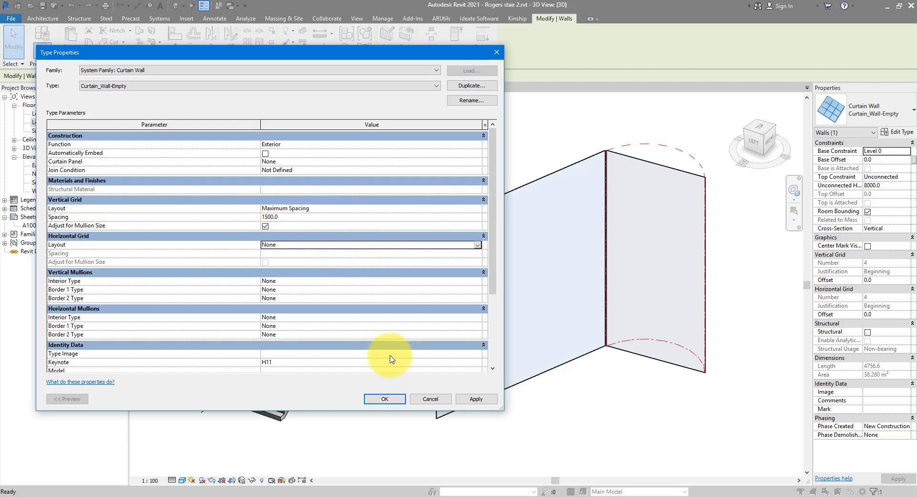
{"action": "left_click", "coordinate": [385, 399]}
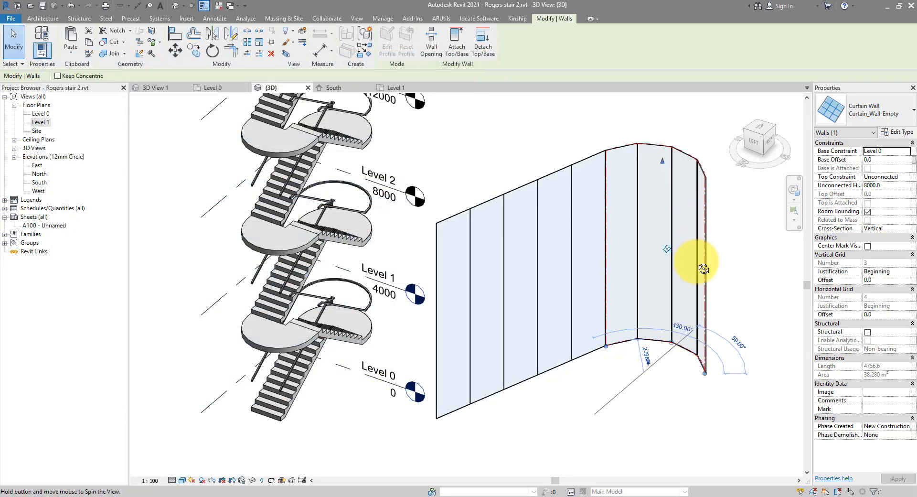
Step: Examine the panel joints along the top edge of the curved curtain wall and the overall wall shape
{"action": "middle_click_drag", "start_coordinate": [702, 262], "coordinate": [663, 185], "text": "shift"}
{"action": "left_click", "coordinate": [663, 185]}
{"action": "scroll", "coordinate": [663, 186], "scroll_direction": "up", "scroll_amount": 2}
{"action": "scroll", "coordinate": [683, 209], "scroll_direction": "up", "scroll_amount": 5}
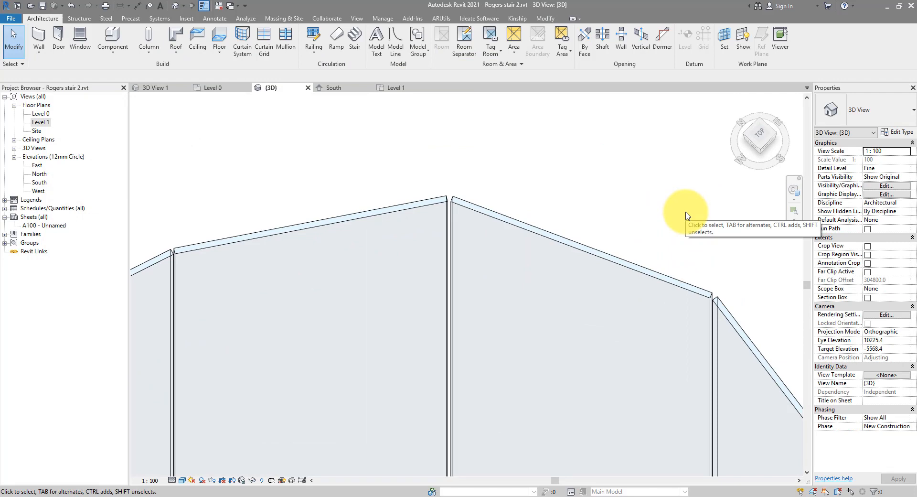
{"action": "scroll", "coordinate": [686, 215], "scroll_direction": "down", "scroll_amount": 3}
{"action": "scroll", "coordinate": [577, 164], "scroll_direction": "down", "scroll_amount": 3}
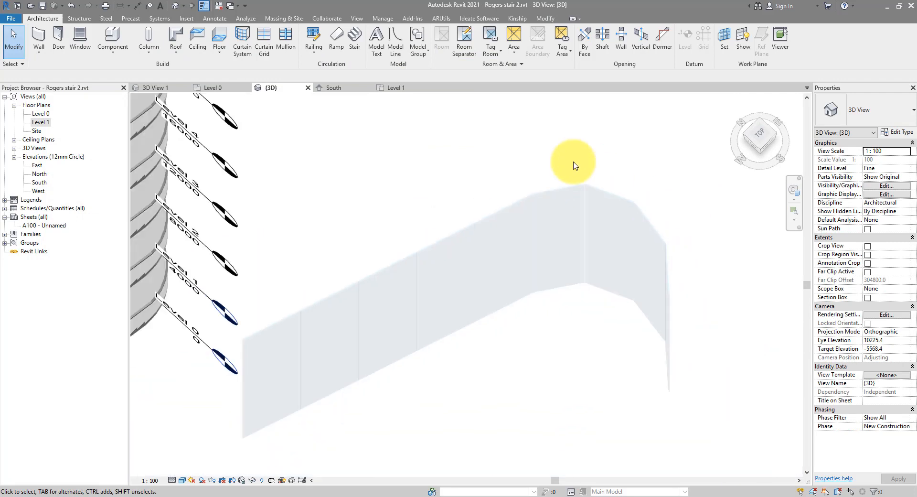
{"action": "scroll", "coordinate": [539, 148], "scroll_direction": "down", "scroll_amount": 2}
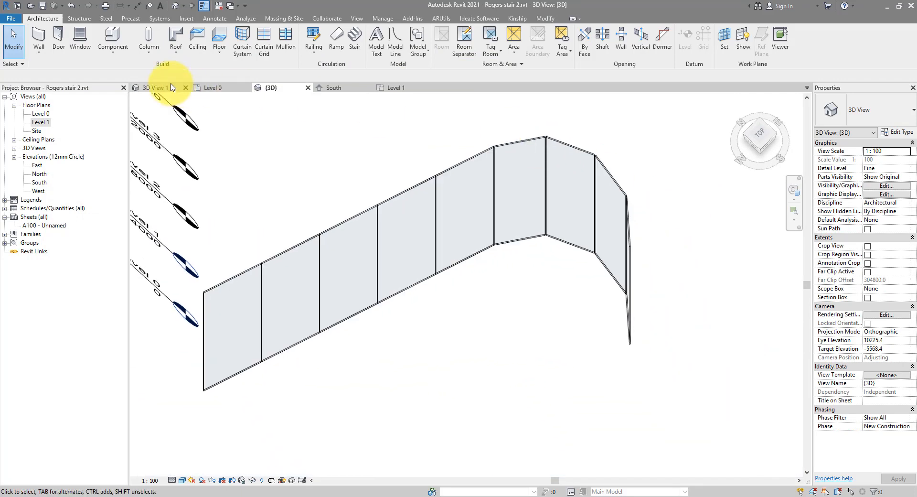
Step: Draw a separate straight Curtain_Wall-Empty wall about 4520 mm long in front of the curved curtain wall
{"action": "left_click", "coordinate": [40, 61]}
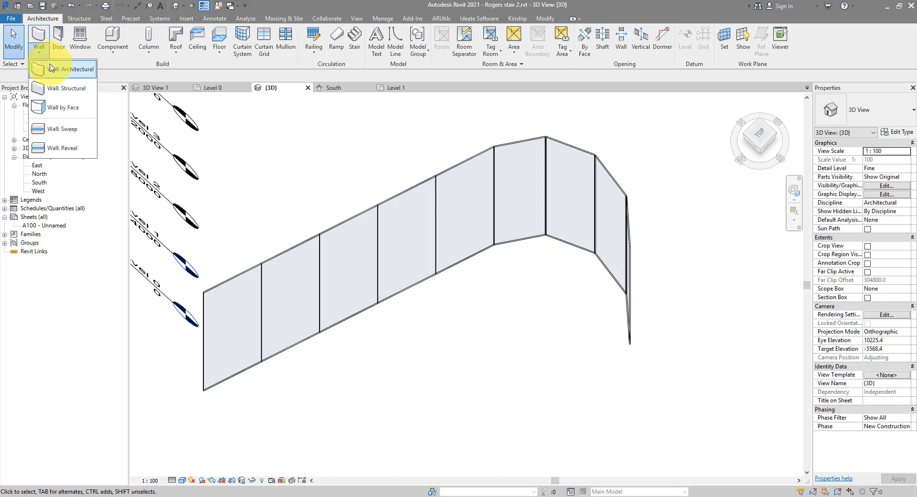
{"action": "left_click", "coordinate": [44, 51]}
{"action": "left_click", "coordinate": [365, 375]}
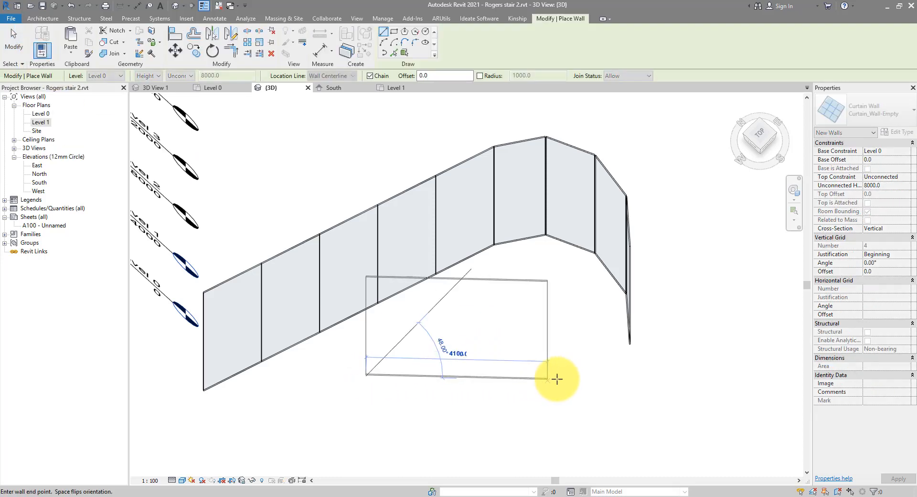
{"action": "left_click", "coordinate": [562, 385]}
{"action": "key", "text": "Escape"}
{"action": "key", "text": "Escape"}
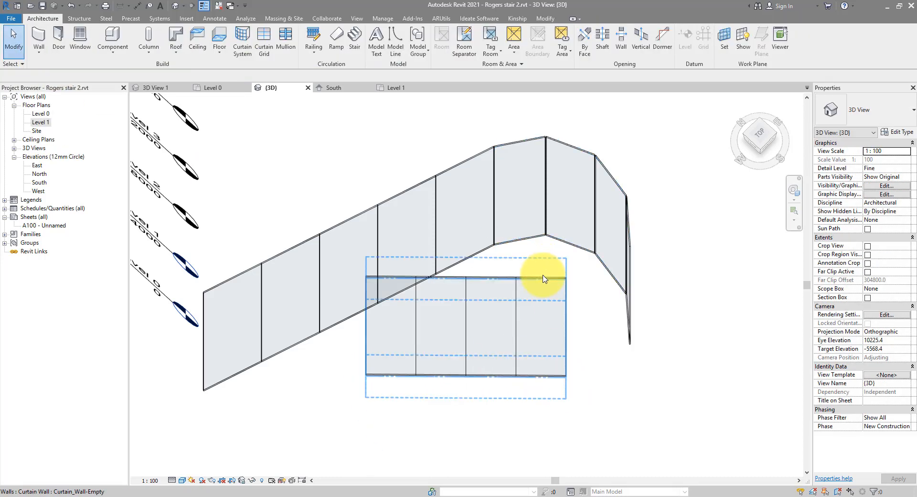
Step: Change the separate straight wall to type Wall-Ret_300Con and duplicate that type as 50mm Metal Panel
{"action": "left_click", "coordinate": [860, 110]}
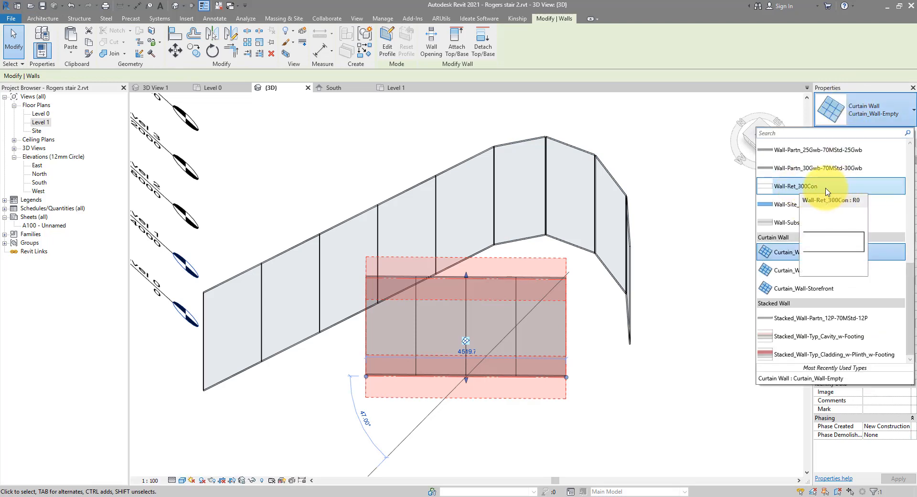
{"action": "left_click", "coordinate": [807, 185]}
{"action": "left_click", "coordinate": [896, 134]}
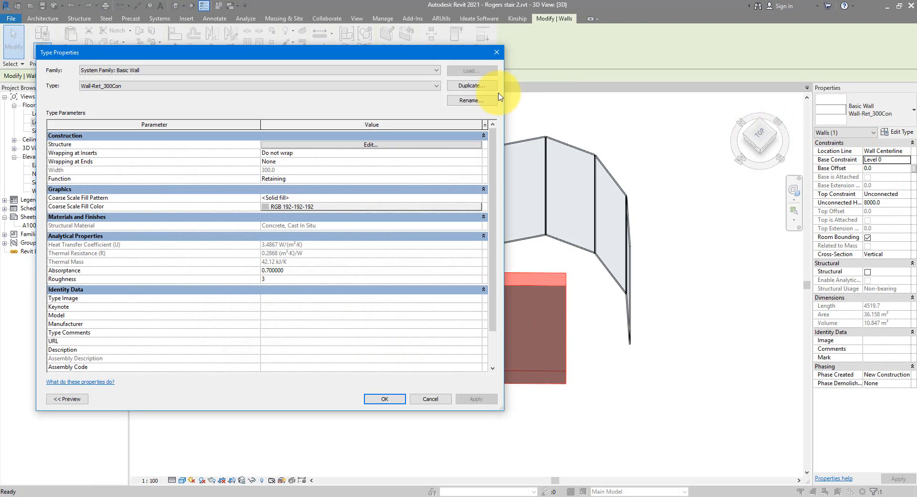
{"action": "left_click", "coordinate": [472, 85]}
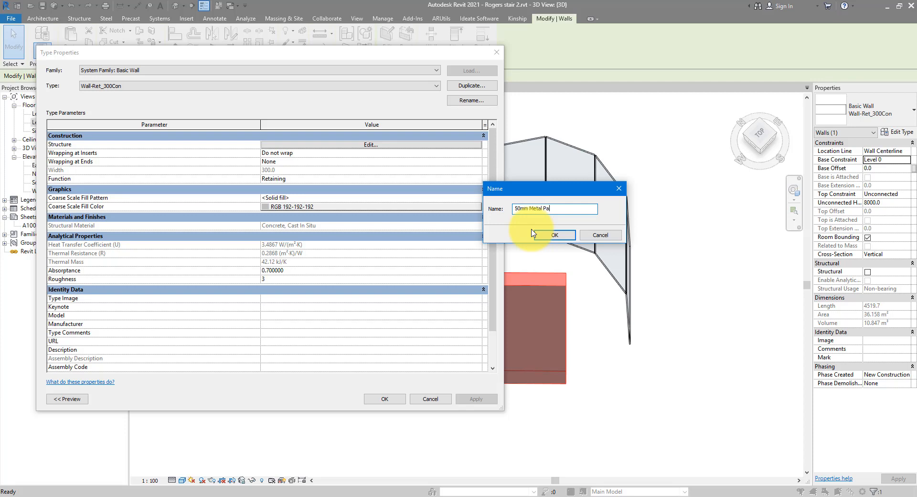
{"action": "left_click", "coordinate": [554, 235]}
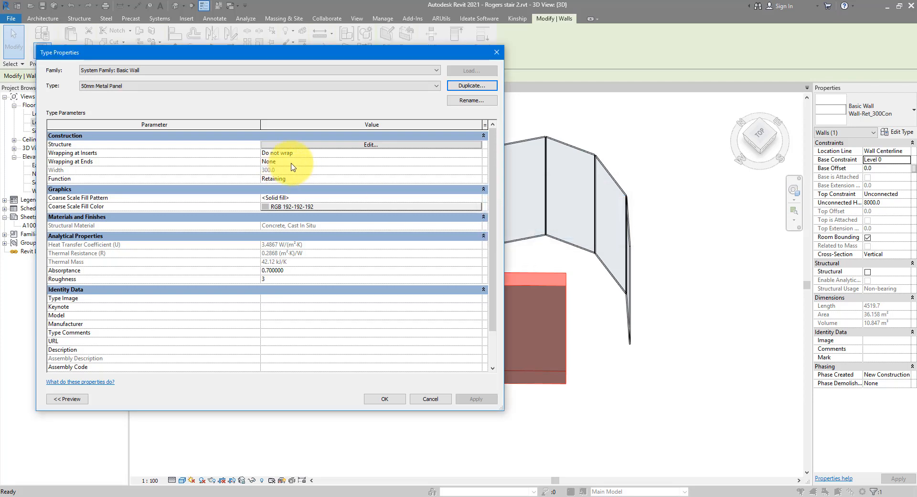
Step: Give the 50mm Metal Panel wall type's structure layer a 50 mm thickness and the Metal Panel material
{"action": "left_click", "coordinate": [334, 145]}
{"action": "left_click", "coordinate": [304, 144]}
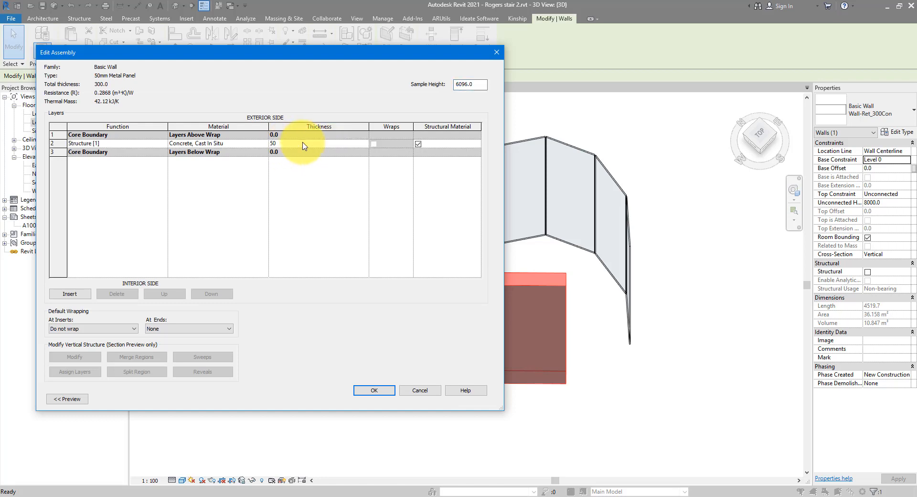
{"action": "left_click", "coordinate": [263, 145]}
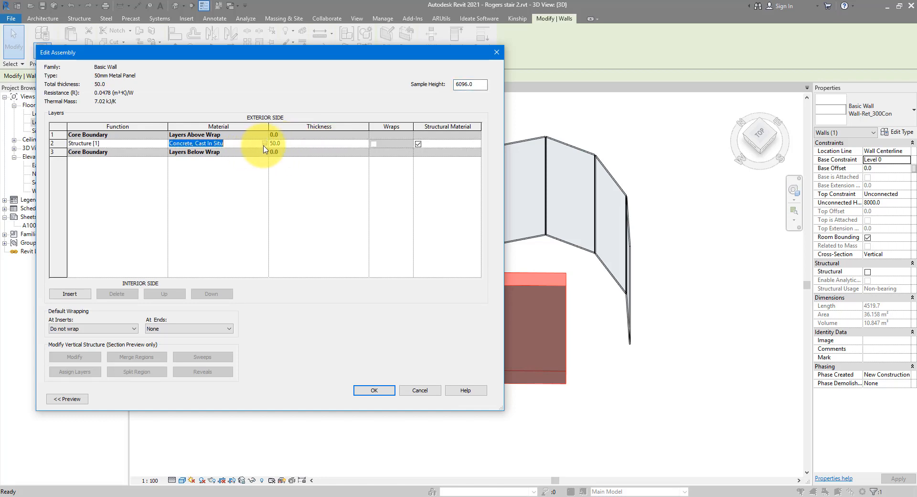
{"action": "left_click", "coordinate": [266, 144]}
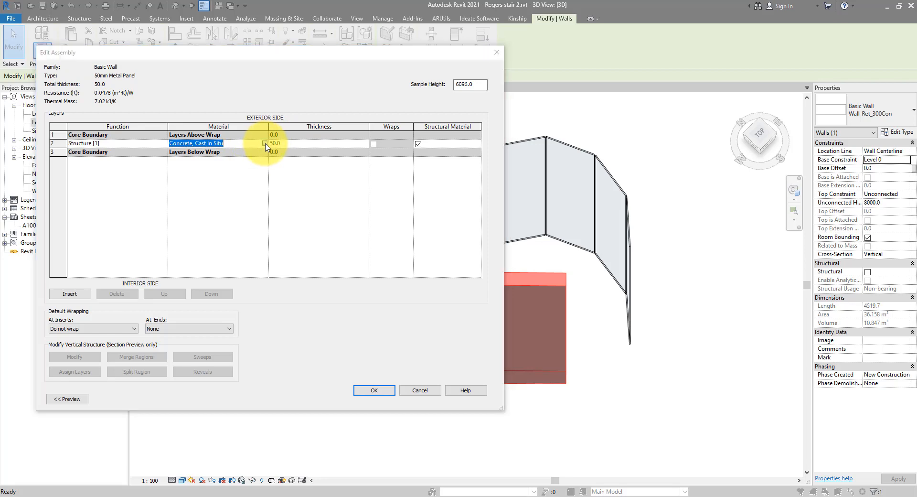
{"action": "left_click_drag", "start_coordinate": [272, 97], "coordinate": [410, 146]}
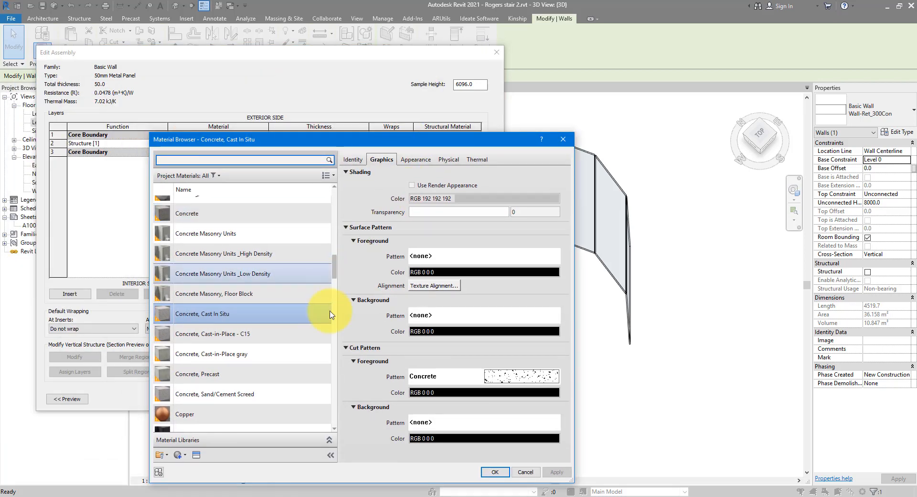
{"action": "scroll", "coordinate": [305, 316], "scroll_direction": "down", "scroll_amount": 10}
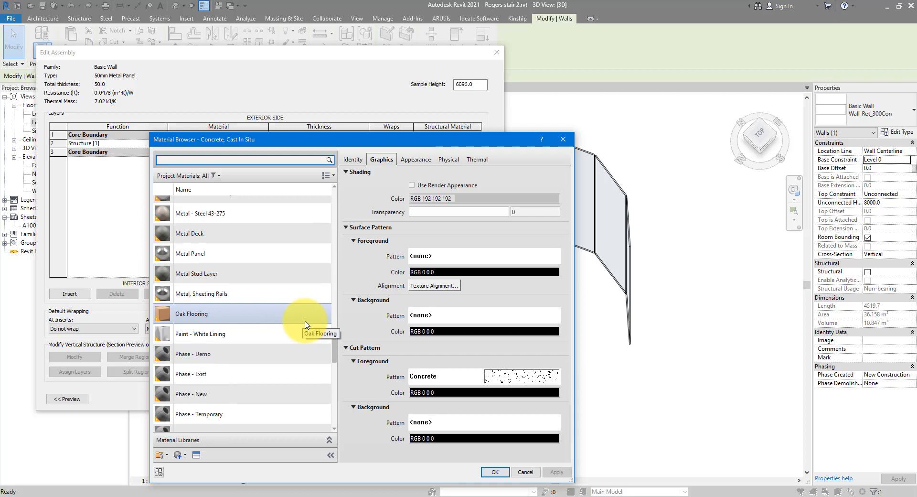
{"action": "left_click", "coordinate": [195, 256]}
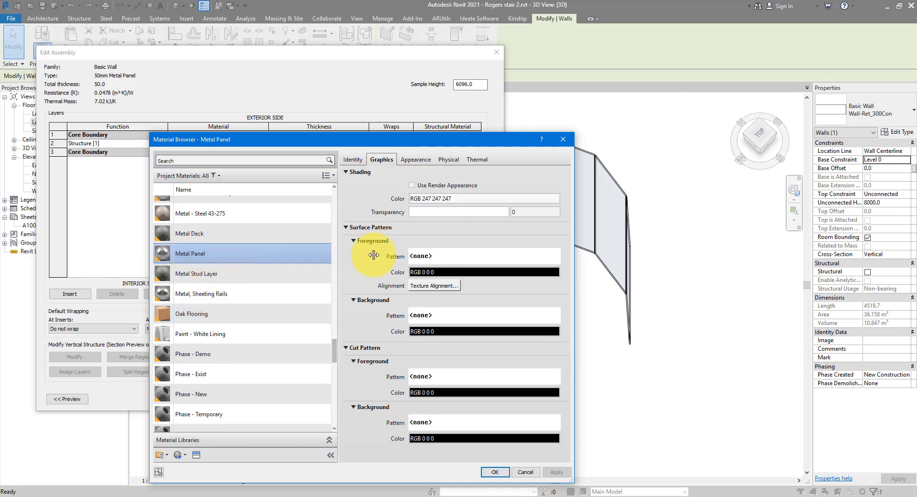
{"action": "left_click", "coordinate": [417, 161]}
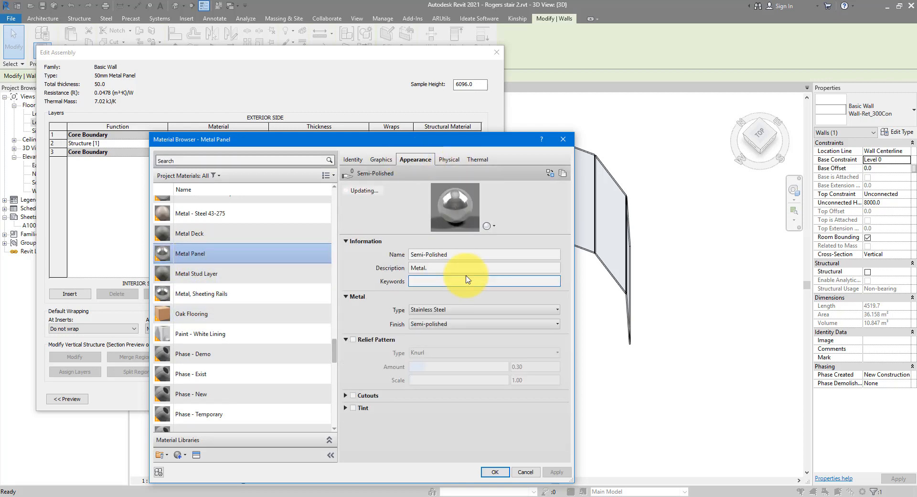
{"action": "left_click", "coordinate": [494, 472]}
{"action": "left_click", "coordinate": [374, 397]}
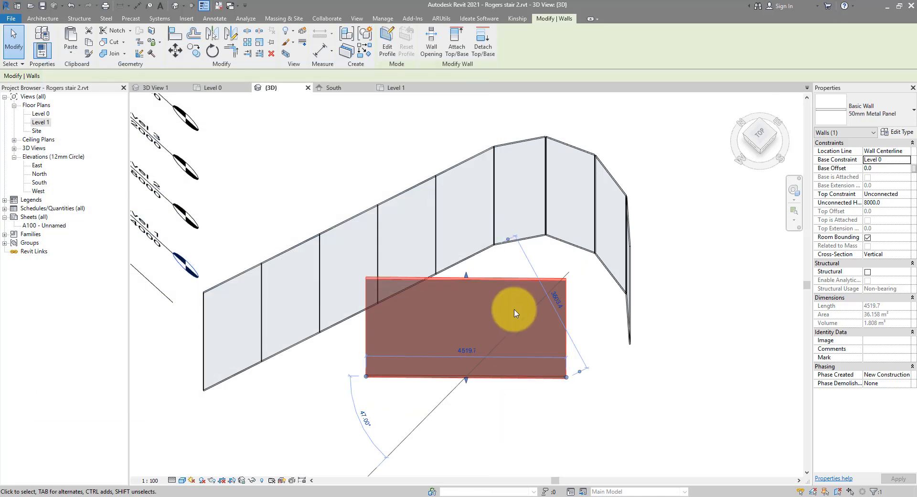
Step: Set the Curtain_Wall-Empty type's curtain panel to Basic Wall : 50mm Metal Panel and check the curved panels
{"action": "left_click", "coordinate": [606, 157]}
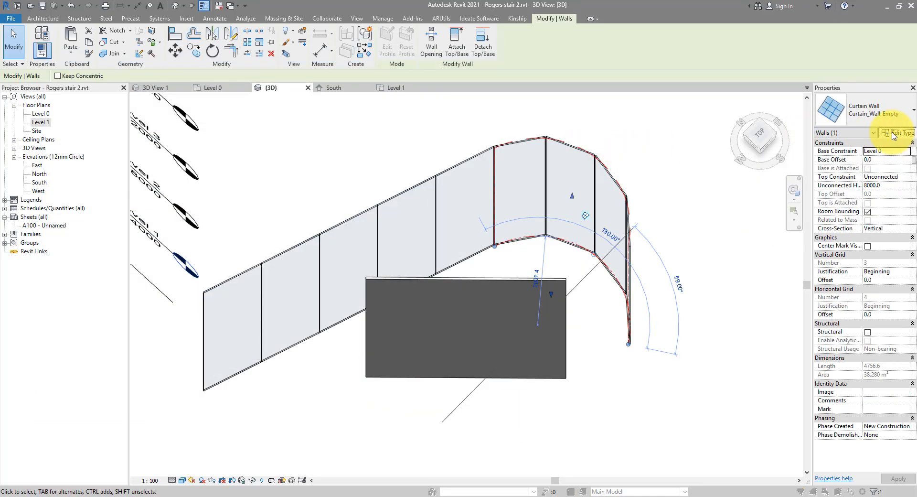
{"action": "left_click", "coordinate": [891, 134]}
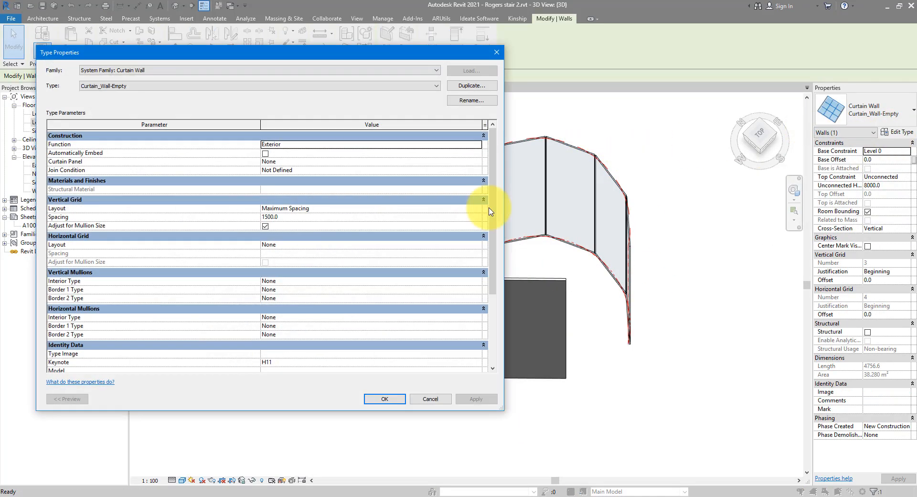
{"action": "left_click", "coordinate": [307, 161]}
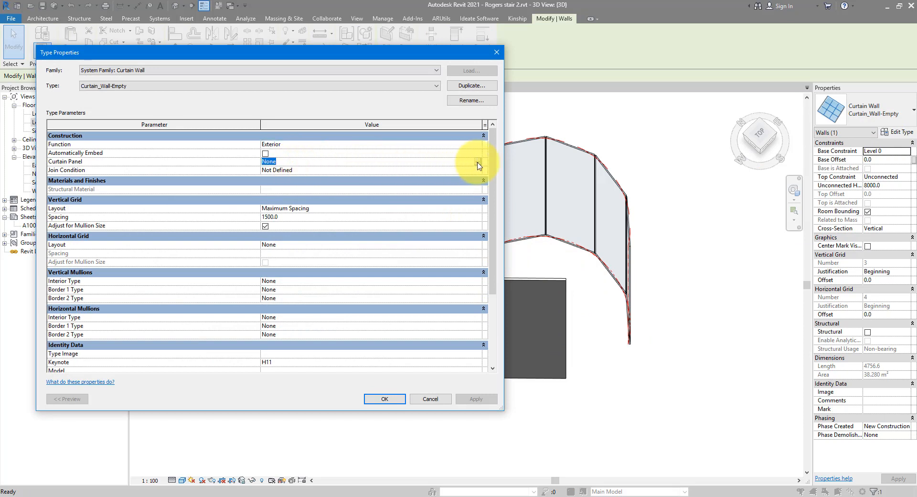
{"action": "left_click", "coordinate": [477, 162]}
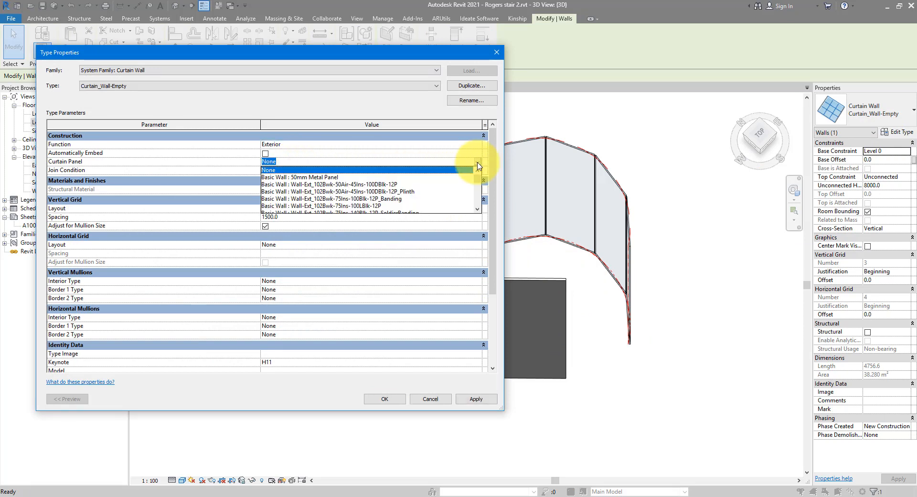
{"action": "left_click", "coordinate": [336, 177]}
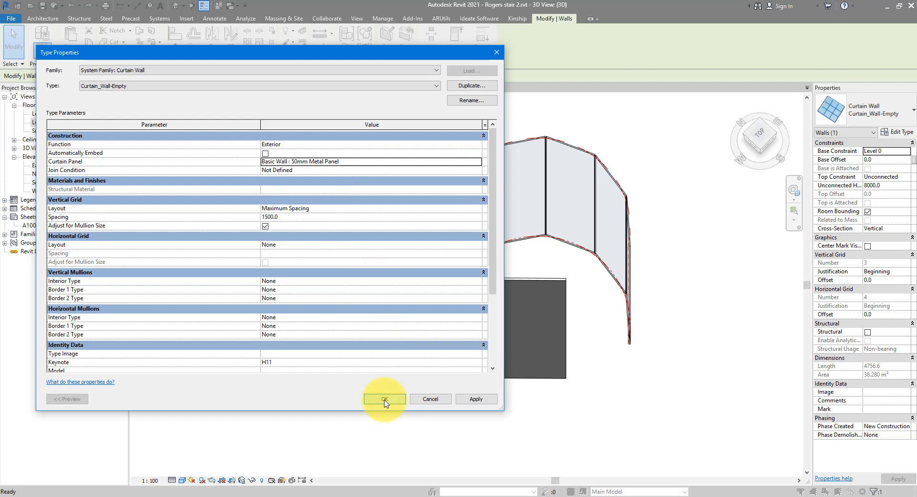
{"action": "left_click", "coordinate": [385, 399]}
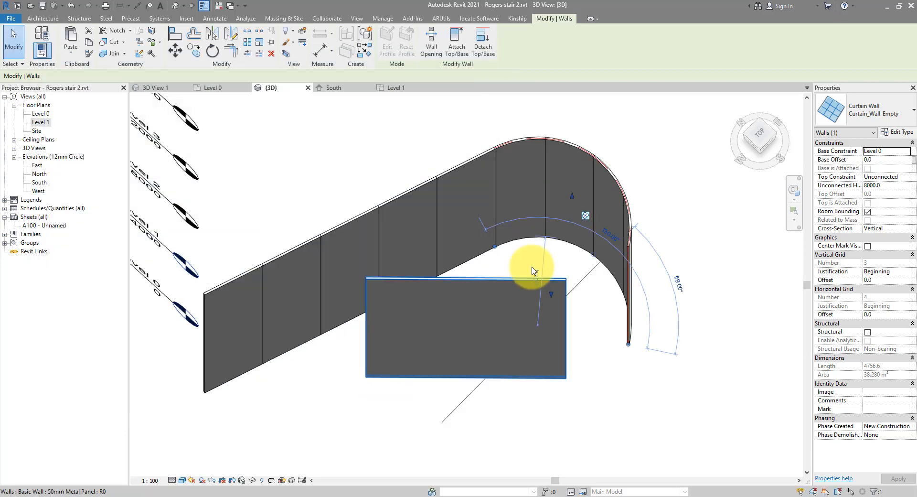
{"action": "scroll", "coordinate": [614, 149], "scroll_direction": "up", "scroll_amount": 6}
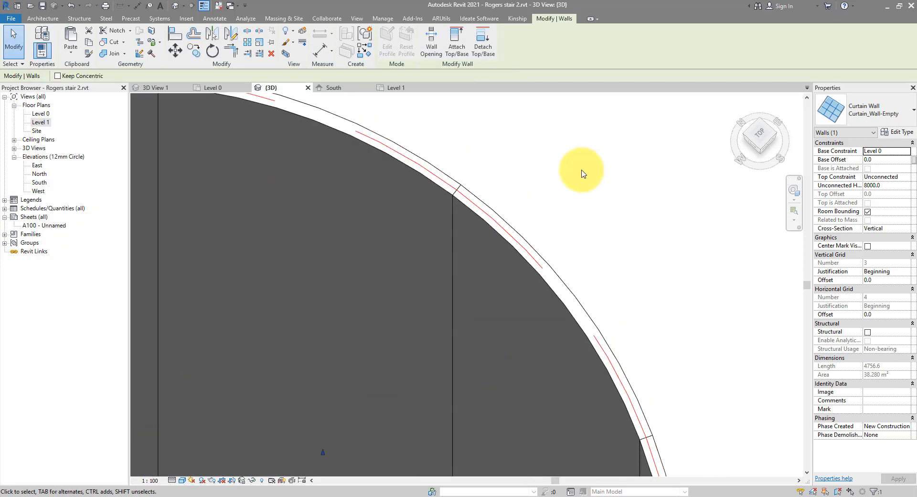
{"action": "scroll", "coordinate": [527, 189], "scroll_direction": "down", "scroll_amount": 4}
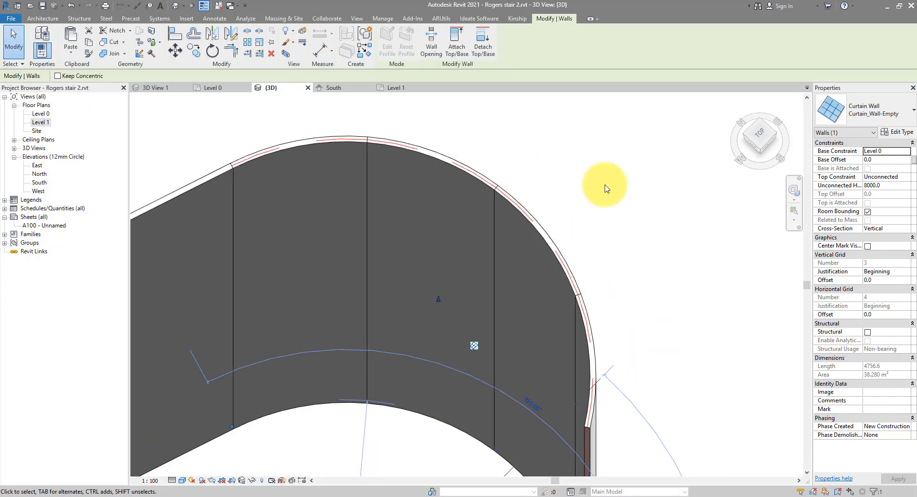
{"action": "scroll", "coordinate": [608, 188], "scroll_direction": "down", "scroll_amount": 3}
Step: Place a new Curtain_Wall-Empty wall like the existing one by picking the curved edge of the stair's lowest rounded landing
{"action": "middle_click_drag", "start_coordinate": [772, 266], "coordinate": [254, 202], "text": "shift"}
{"action": "scroll", "coordinate": [458, 242], "scroll_direction": "down", "scroll_amount": 3}
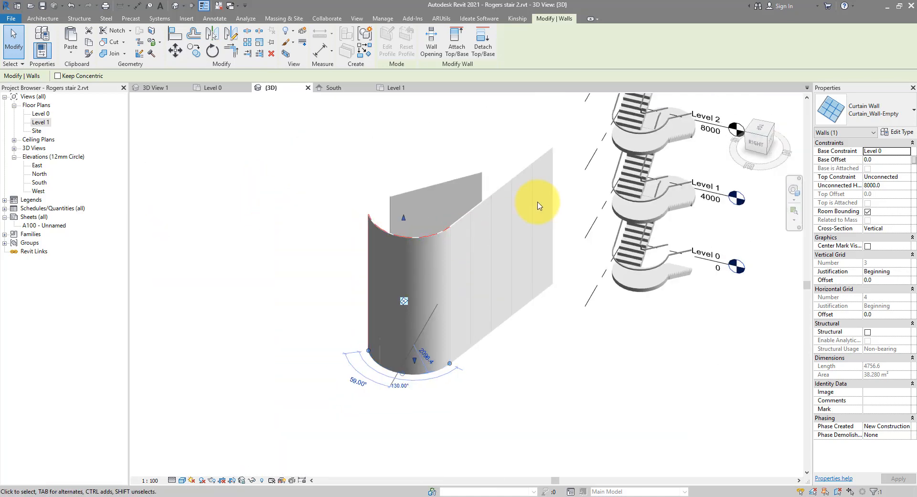
{"action": "middle_click_drag", "start_coordinate": [538, 205], "coordinate": [392, 285]}
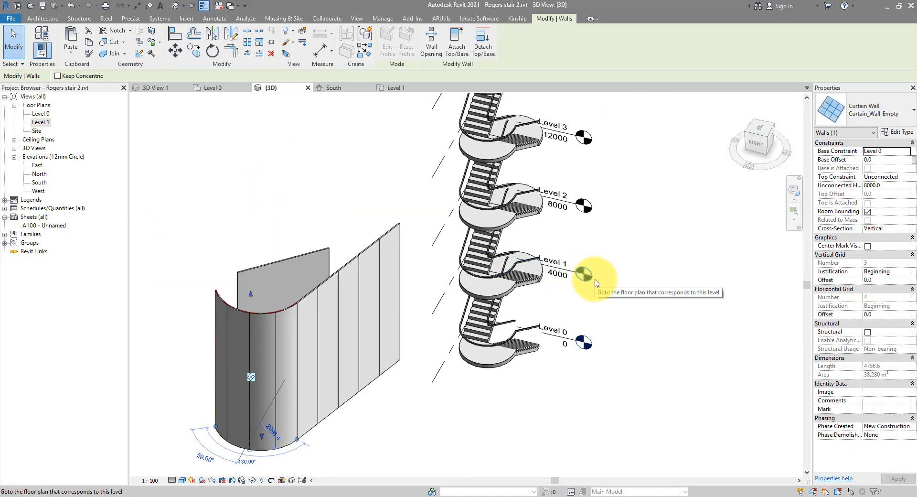
{"action": "right_click", "coordinate": [280, 311]}
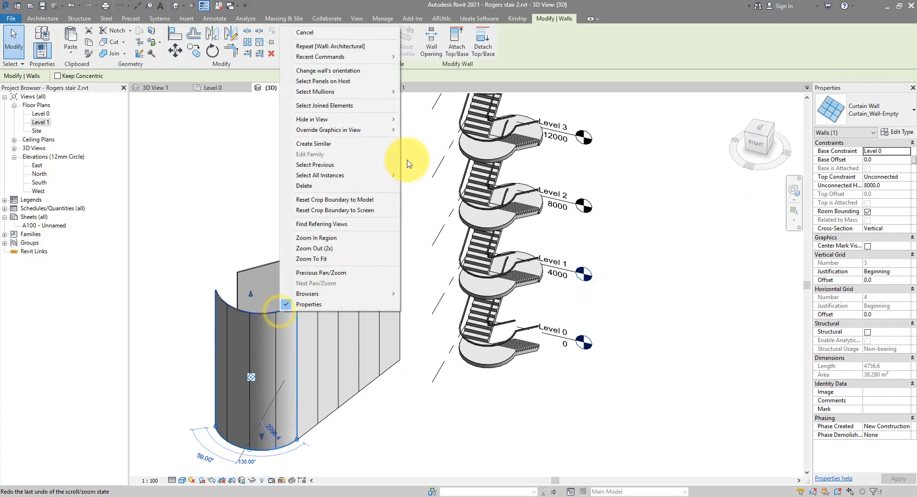
{"action": "left_click", "coordinate": [324, 144]}
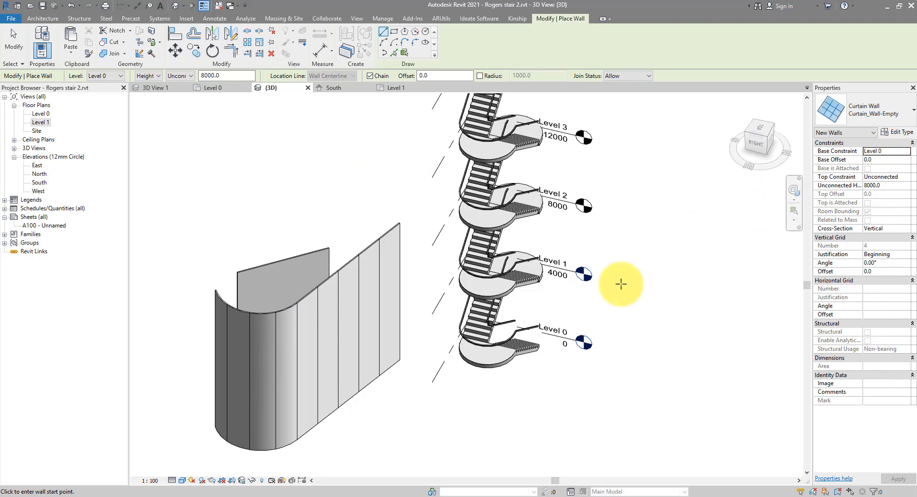
{"action": "left_click", "coordinate": [395, 53]}
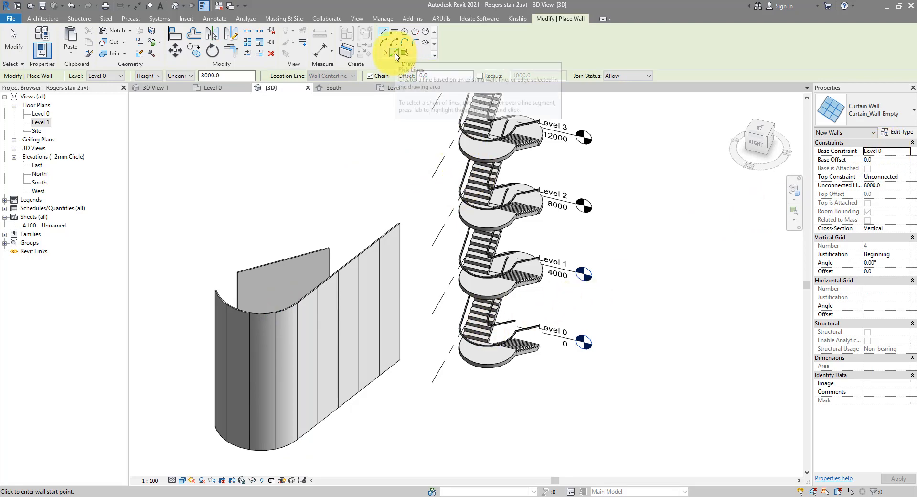
{"action": "middle_click_drag", "start_coordinate": [539, 388], "coordinate": [411, 330], "text": "shift"}
{"action": "middle_click_drag", "start_coordinate": [412, 329], "coordinate": [412, 187]}
{"action": "scroll", "coordinate": [439, 330], "scroll_direction": "up", "scroll_amount": 5}
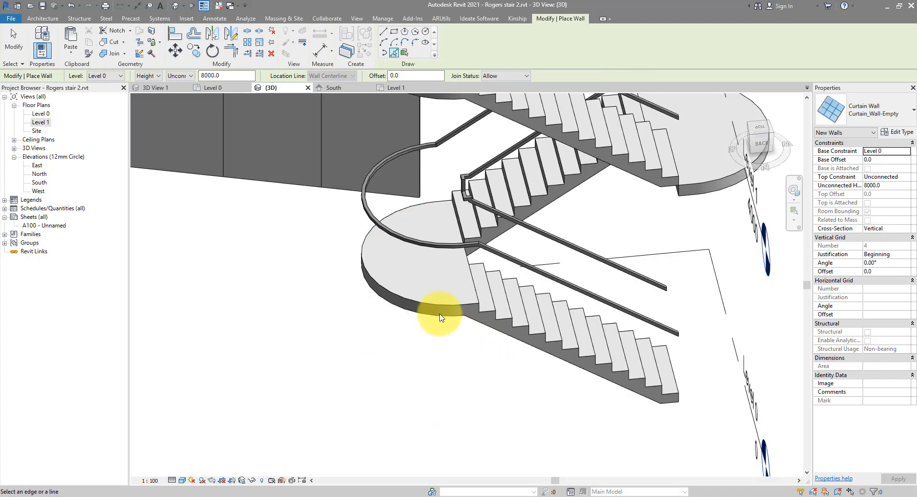
{"action": "left_click", "coordinate": [433, 305]}
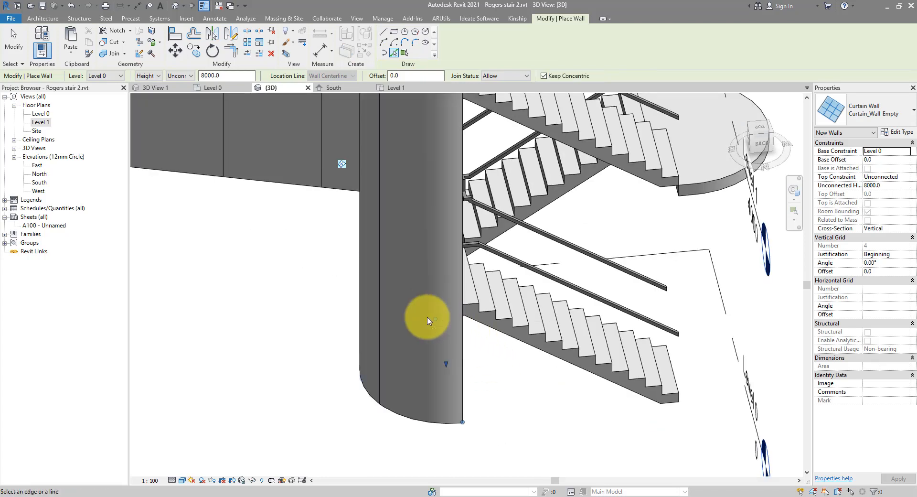
Step: Place another Curtain_Wall-Empty wall along the inner side of the lowest stair flight and finish placing walls
{"action": "left_click", "coordinate": [563, 362]}
{"action": "key", "text": "Escape"}
{"action": "key", "text": "Escape"}
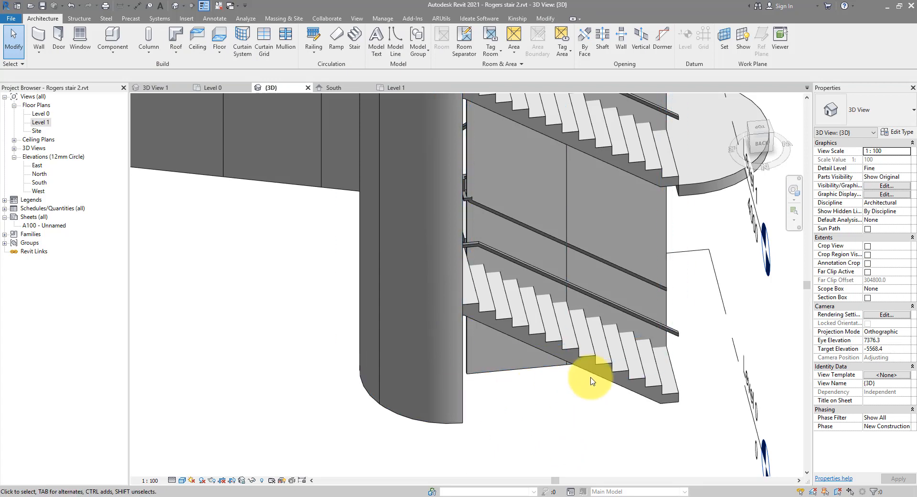
Step: Open the Level 0 floor plan and start a numerical Offset of 50 mm with Copy turned off
{"action": "double_click", "coordinate": [40, 114]}
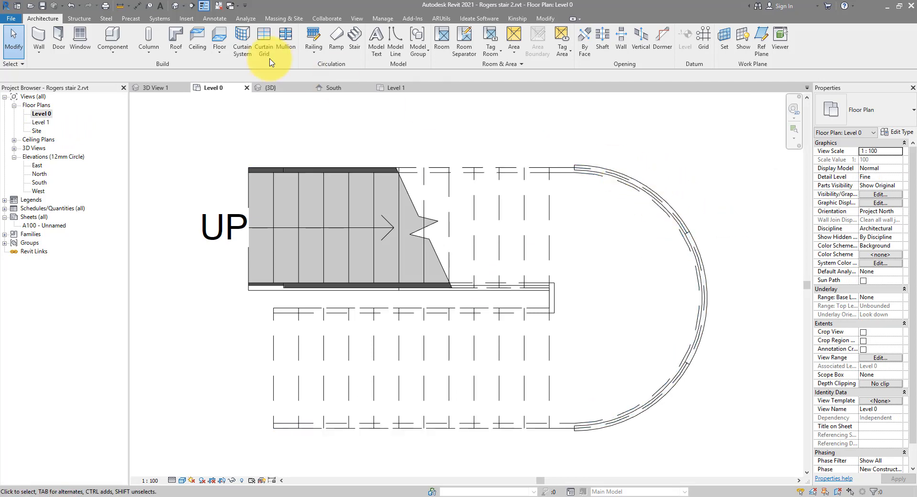
{"action": "left_click", "coordinate": [382, 18]}
{"action": "left_click", "coordinate": [545, 18]}
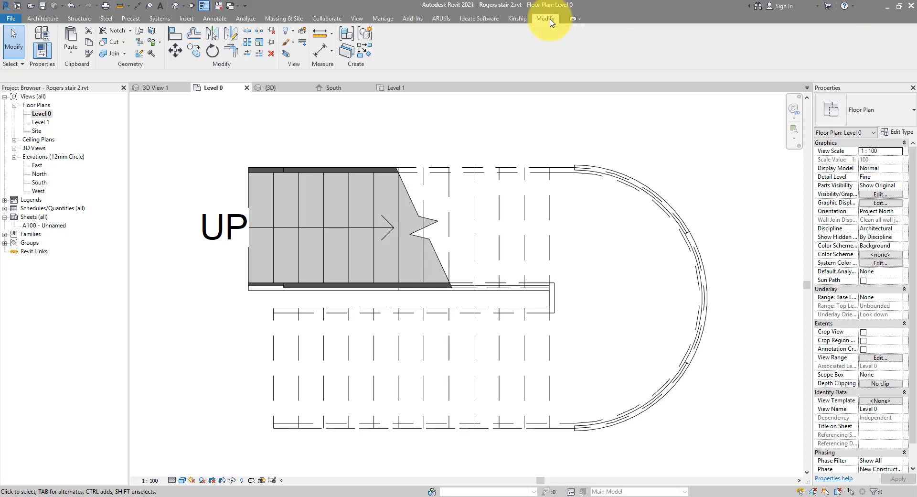
{"action": "left_click", "coordinate": [193, 34]}
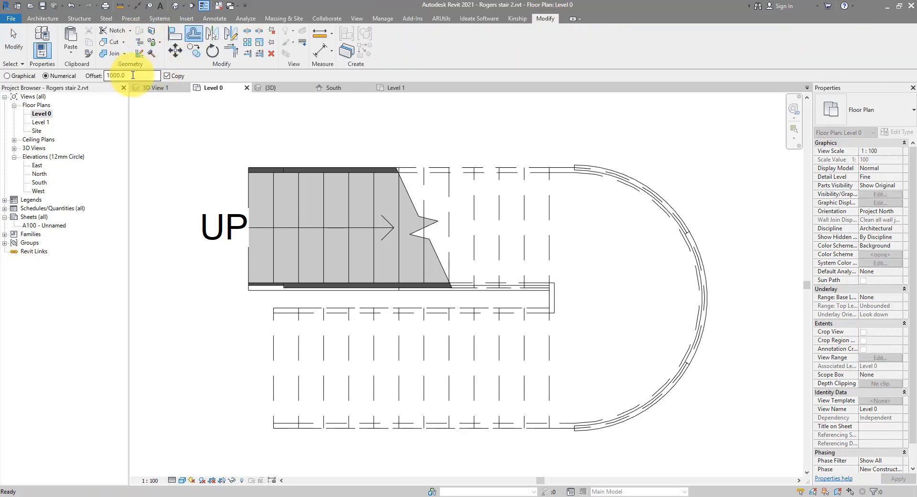
{"action": "left_click_drag", "start_coordinate": [133, 75], "coordinate": [78, 75]}
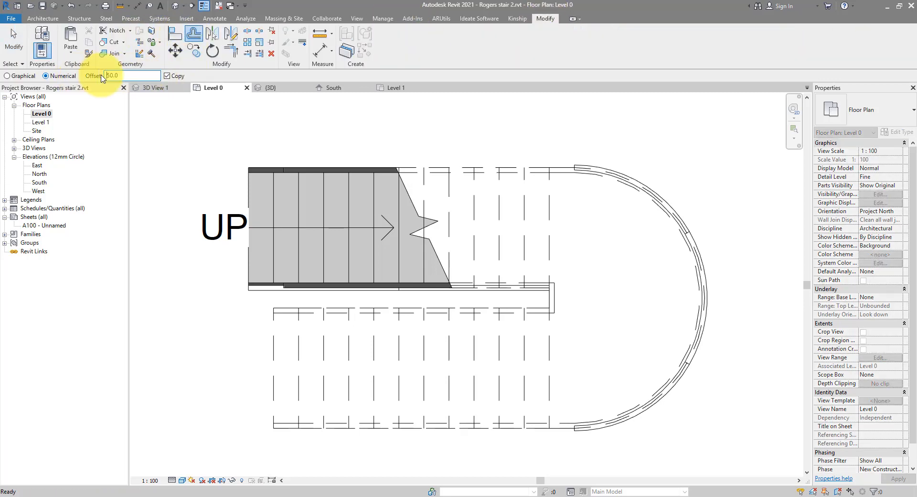
{"action": "left_click", "coordinate": [165, 75]}
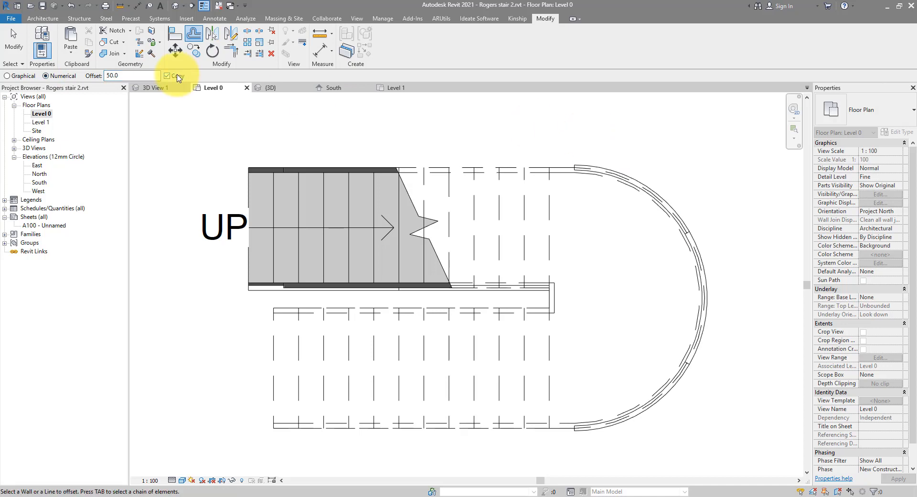
Step: Try to offset only the upper panel of the curved landing wall 50 mm outward, and undo it
{"action": "left_click", "coordinate": [674, 210]}
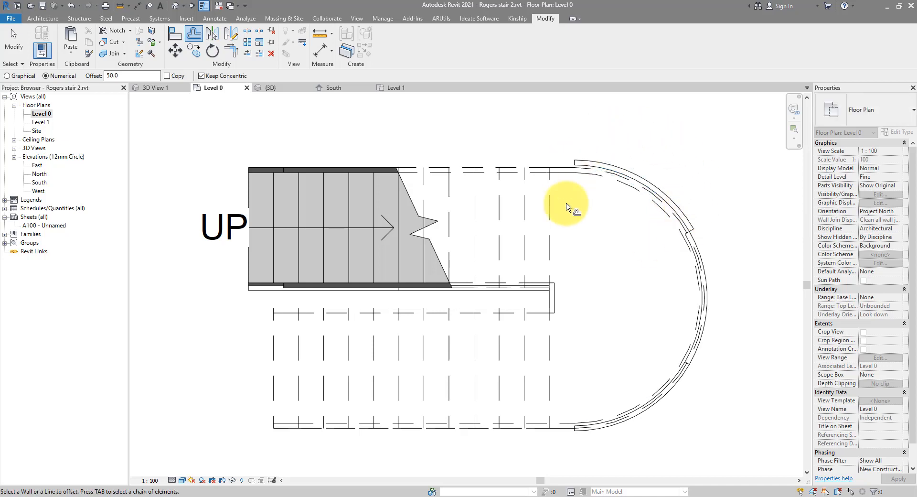
{"action": "key", "text": "ctrl+z"}
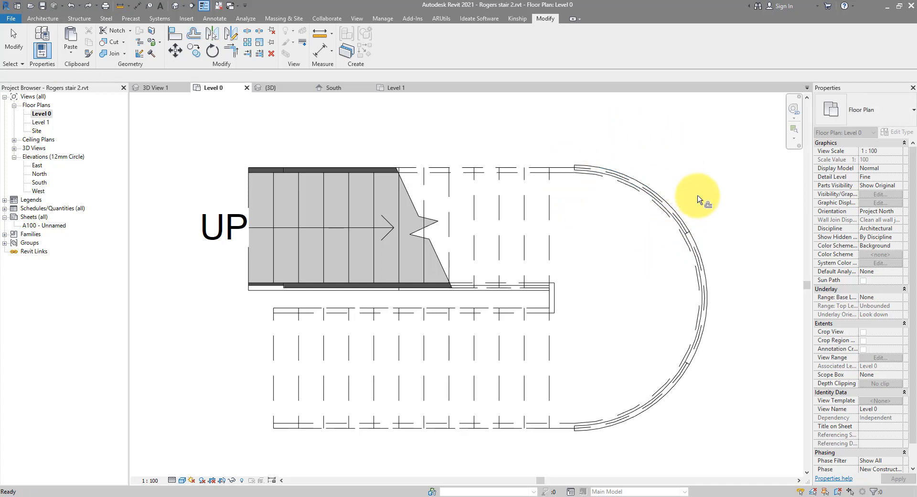
{"action": "key", "text": "Escape"}
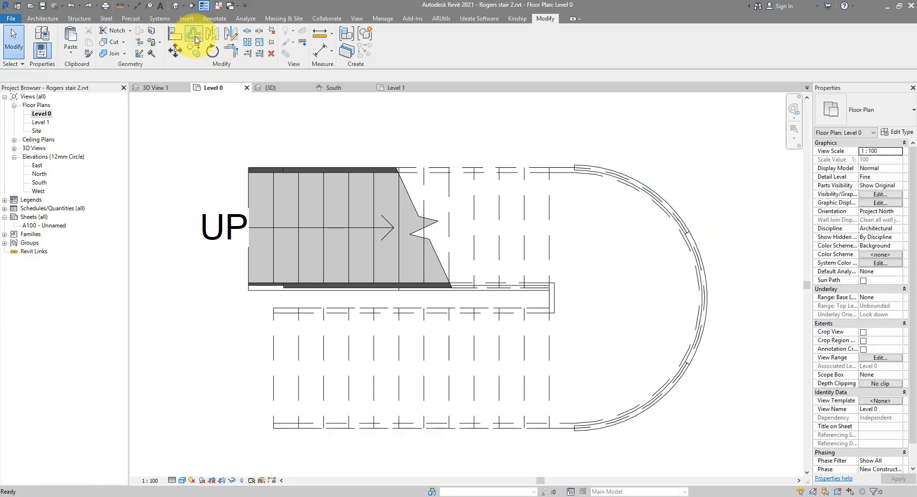
Step: Offset the entire curved curtain wall 50 mm outward from the landing edge without making a copy
{"action": "left_click", "coordinate": [194, 35]}
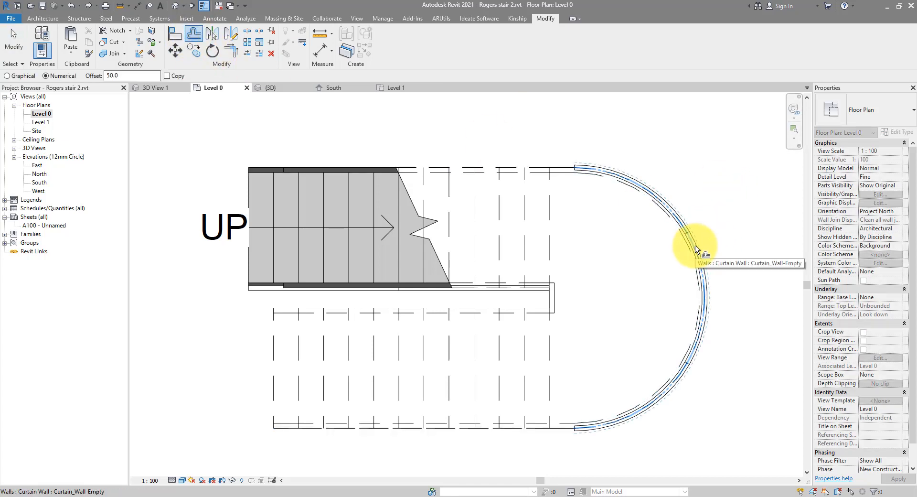
{"action": "left_click", "coordinate": [695, 249]}
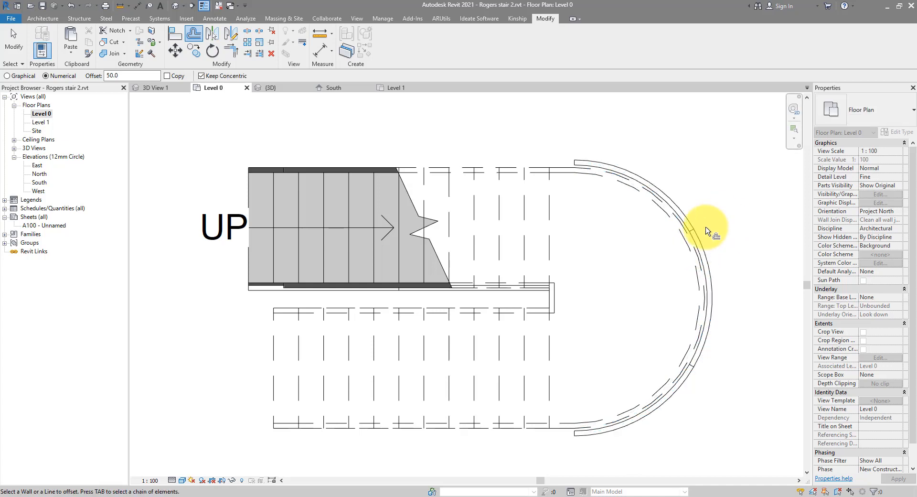
{"action": "key", "text": "Escape"}
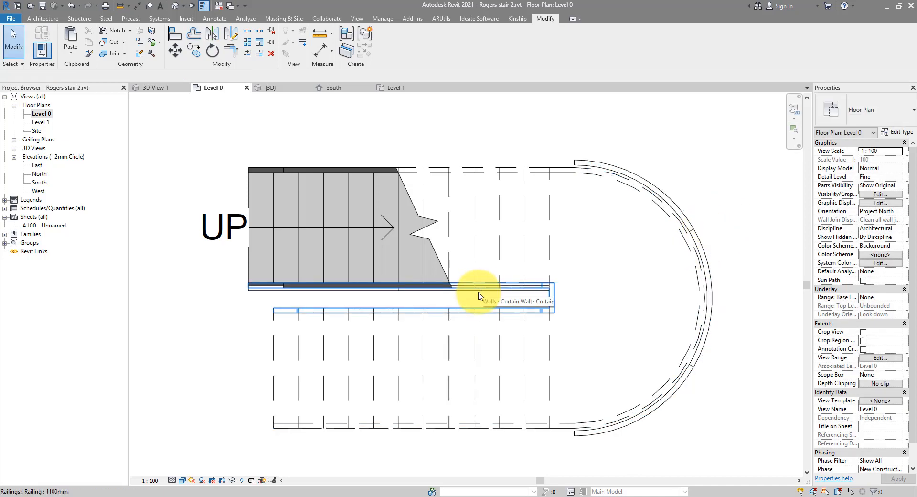
Step: Offset the straight curtain wall along the inner side of the lowest flight 50 mm away from the stair, without copying
{"action": "left_click", "coordinate": [302, 291]}
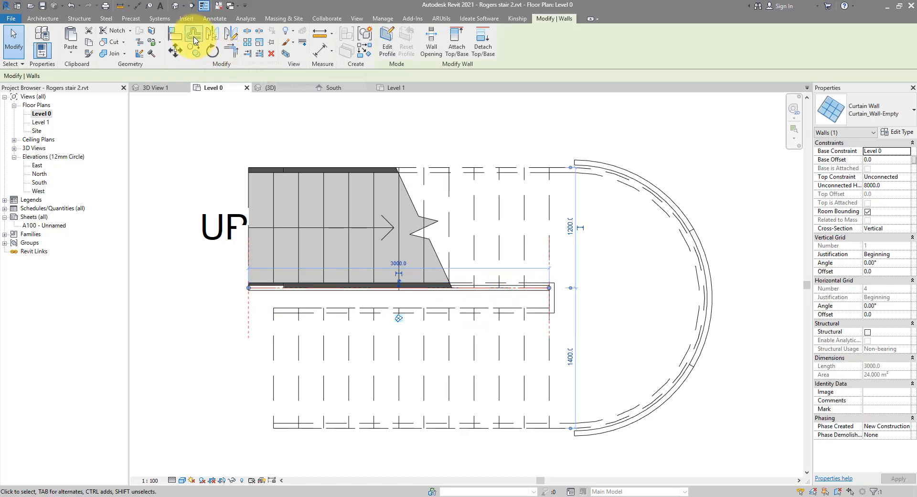
{"action": "left_click", "coordinate": [195, 40]}
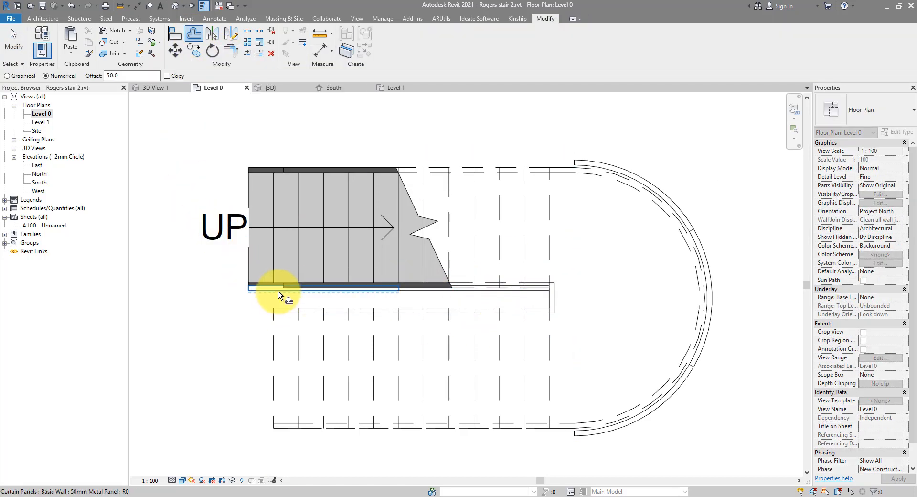
{"action": "key", "text": "Escape"}
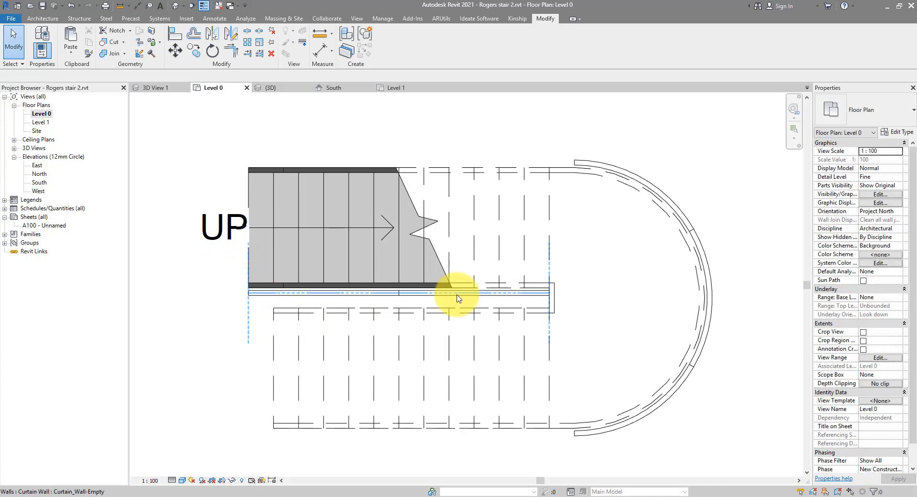
Step: Mirror a copy of the offset wall across the lowest flight's centreline and extend it to meet the curved landing wall
{"action": "left_click", "coordinate": [457, 299]}
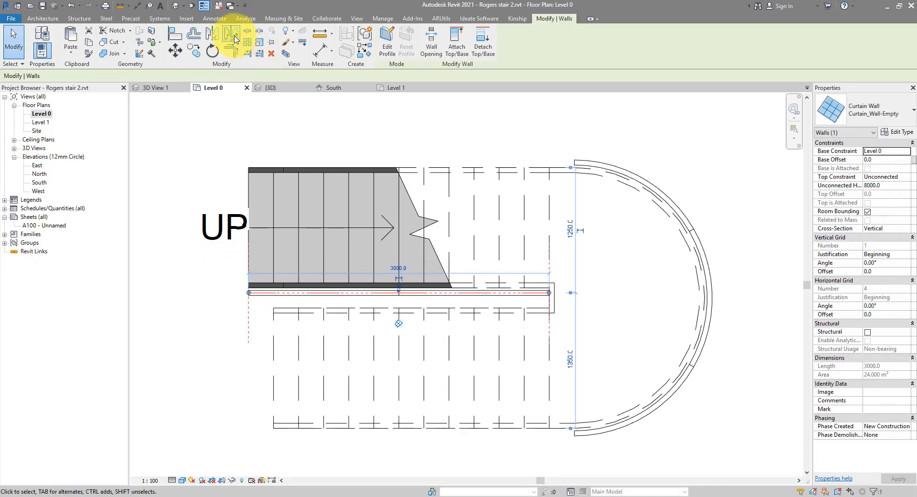
{"action": "left_click", "coordinate": [232, 36]}
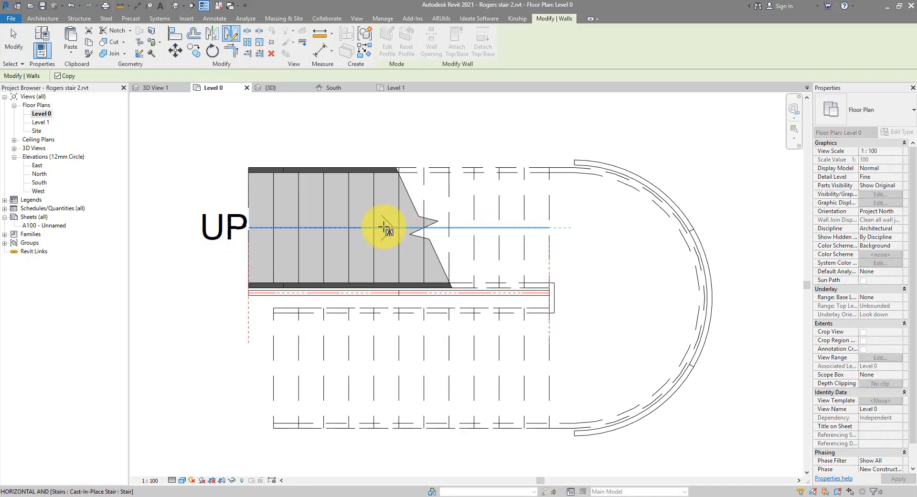
{"action": "left_click", "coordinate": [353, 228]}
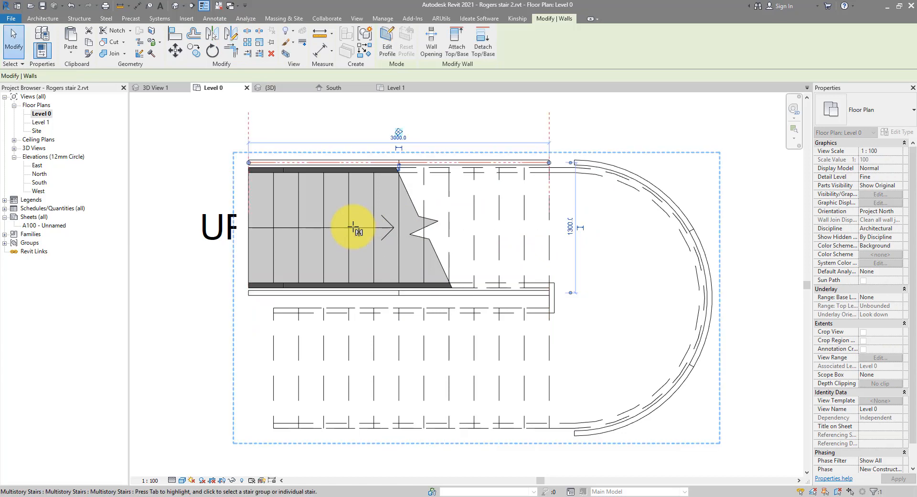
{"action": "left_click", "coordinate": [454, 227]}
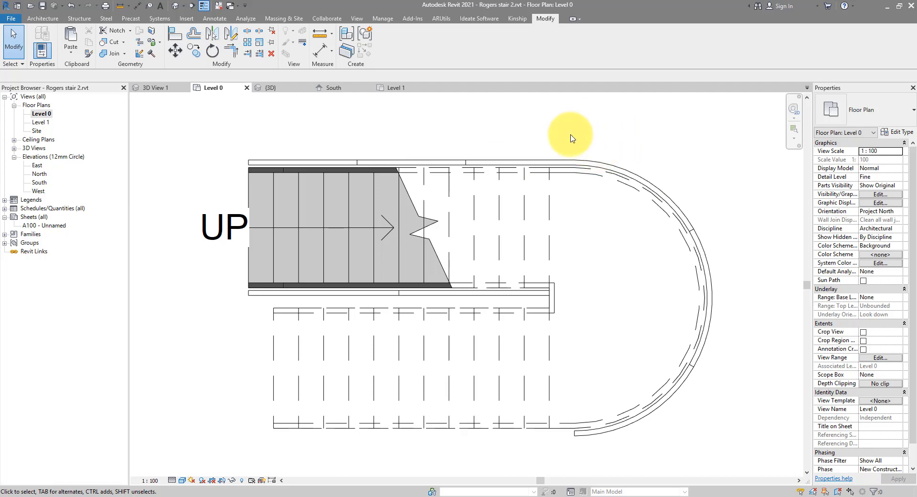
Step: In the 3D view, set the unconnected height of the joined curved and outer straight curtain walls to 2500 mm
{"action": "left_click", "coordinate": [175, 7]}
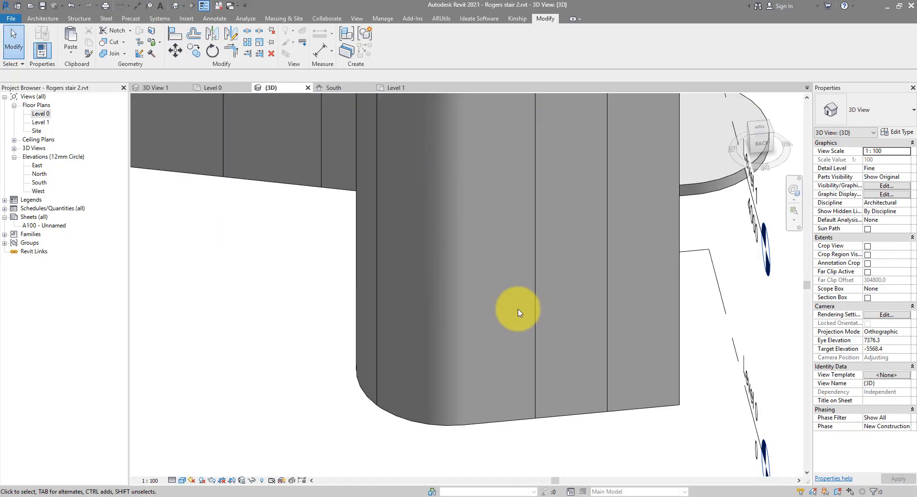
{"action": "scroll", "coordinate": [460, 311], "scroll_direction": "down", "scroll_amount": 5}
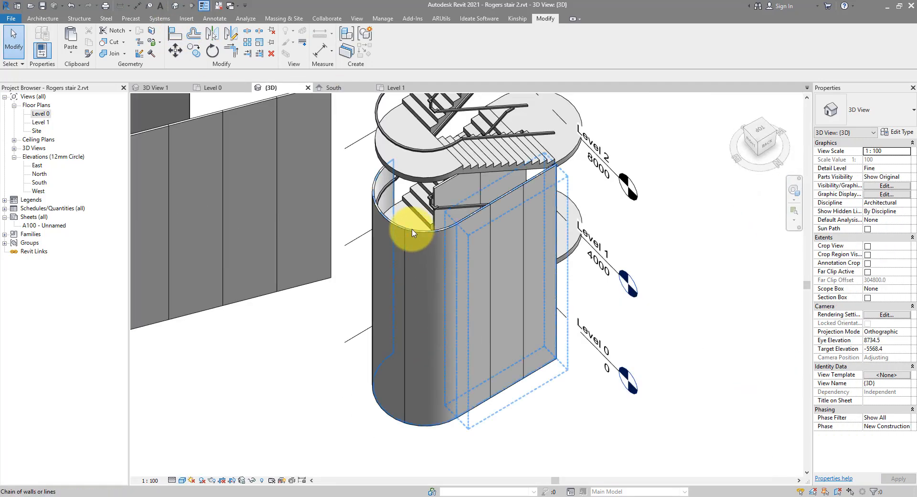
{"action": "left_click", "coordinate": [420, 229]}
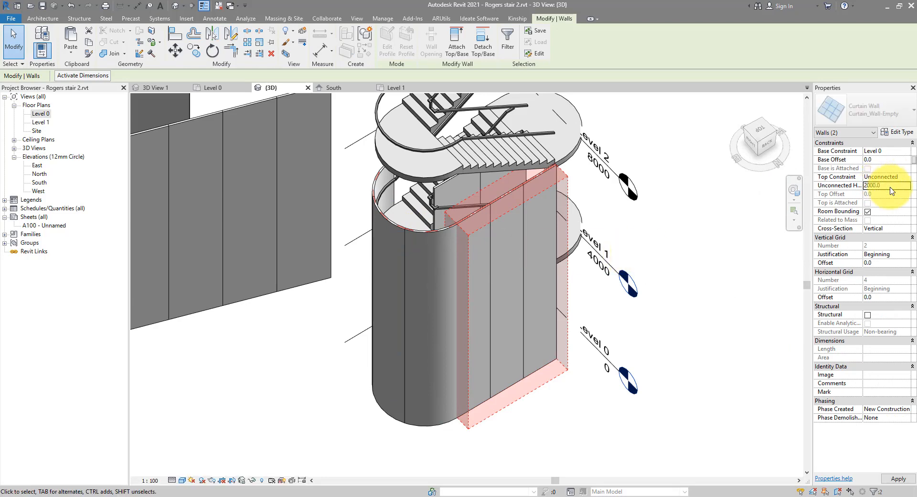
{"action": "scroll", "coordinate": [597, 394], "scroll_direction": "up", "scroll_amount": 5}
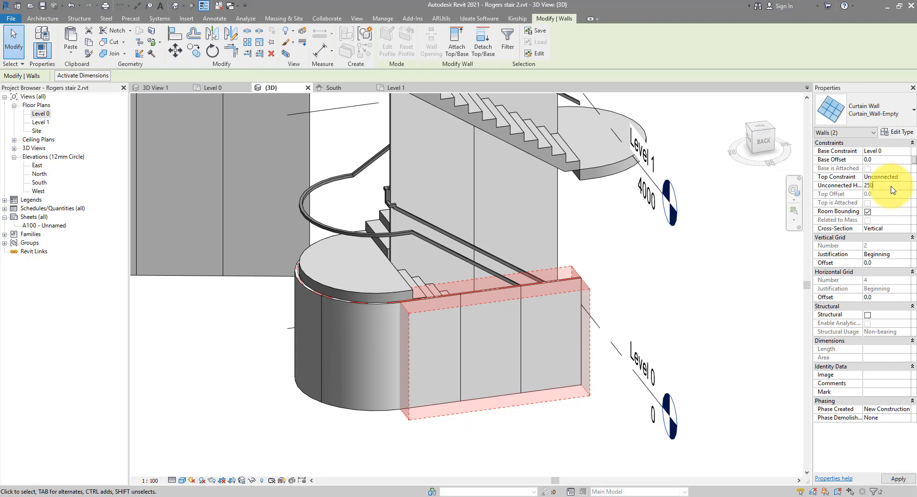
{"action": "key", "text": "Return"}
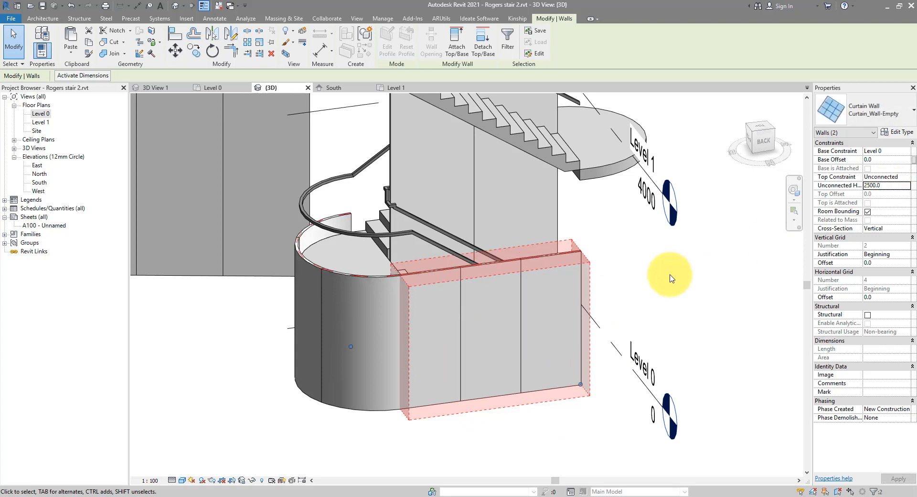
Step: Switch to Photos to examine the panel joints on the tower facade reference image, and return to Revit
{"action": "mouse_move", "coordinate": [265, 495]}
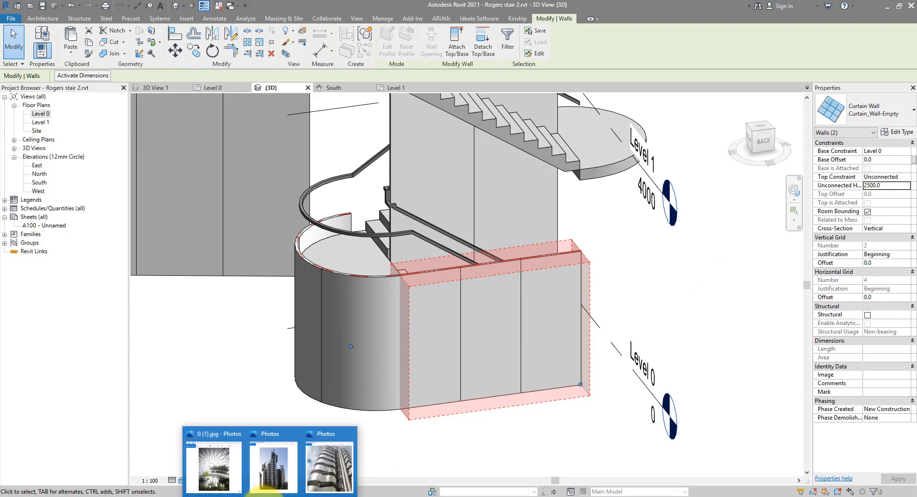
{"action": "left_click", "coordinate": [324, 461]}
{"action": "scroll", "coordinate": [662, 273], "scroll_direction": "up", "scroll_amount": 2}
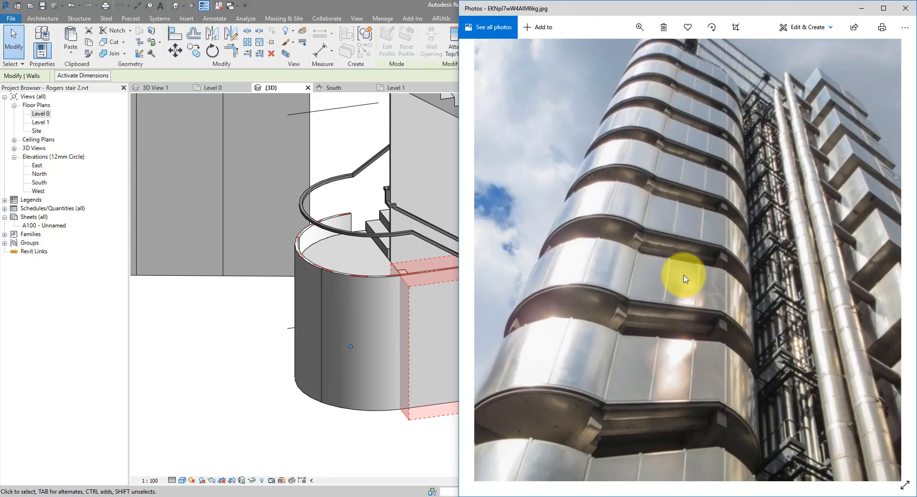
{"action": "left_click", "coordinate": [344, 10]}
Step: Duplicate the 30mm_Square rectangular curtain wall mullion type and name the copy 50mm Square
{"action": "double_click", "coordinate": [31, 233]}
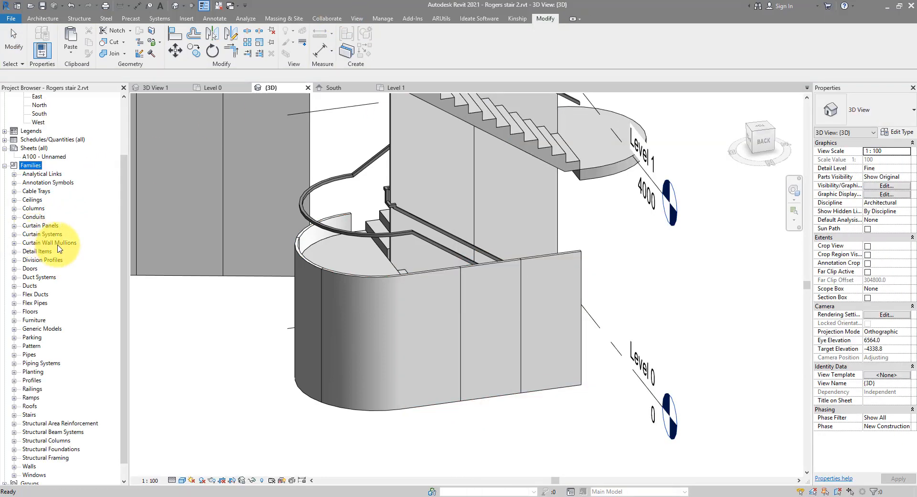
{"action": "double_click", "coordinate": [53, 244]}
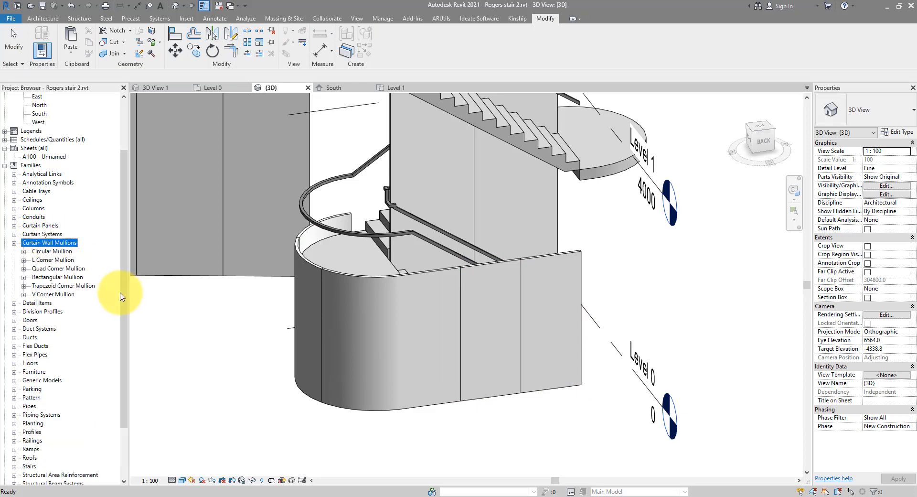
{"action": "double_click", "coordinate": [69, 278]}
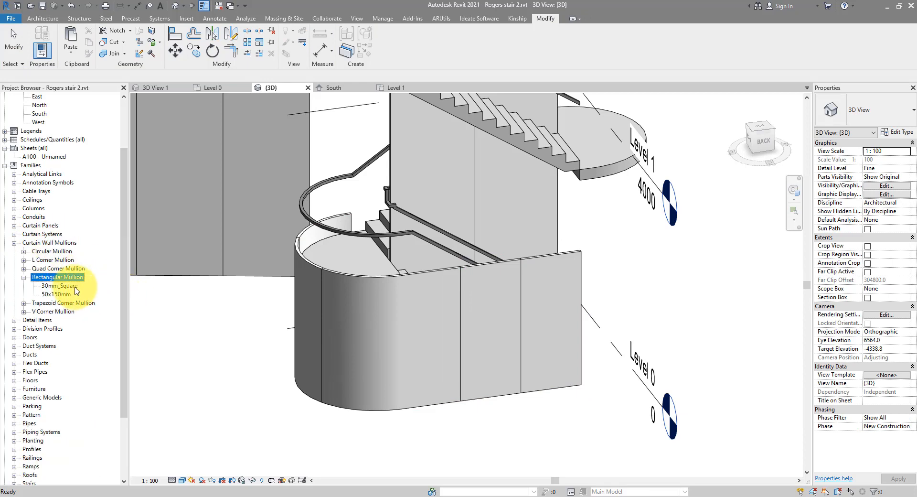
{"action": "right_click", "coordinate": [75, 286]}
{"action": "left_click", "coordinate": [96, 310]}
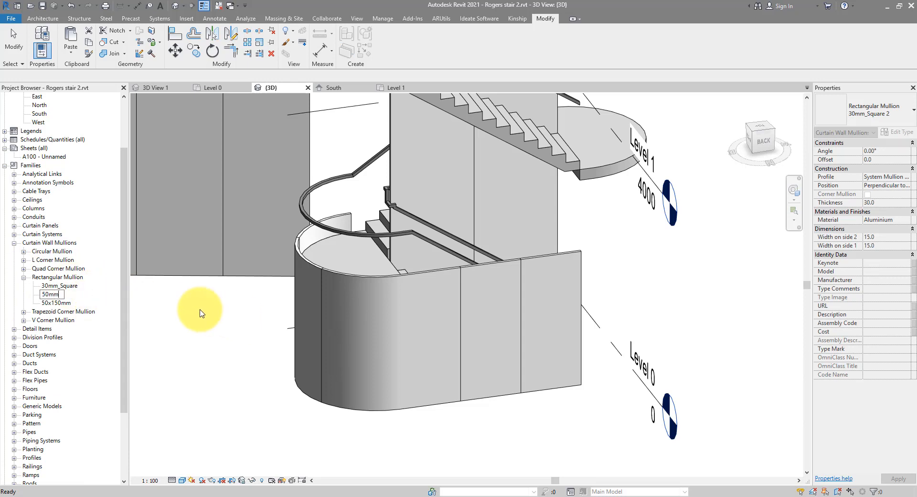
Step: Set the 50mm Square mullion type's width on both sides to 25 mm and its thickness to 50 mm
{"action": "right_click", "coordinate": [67, 294]}
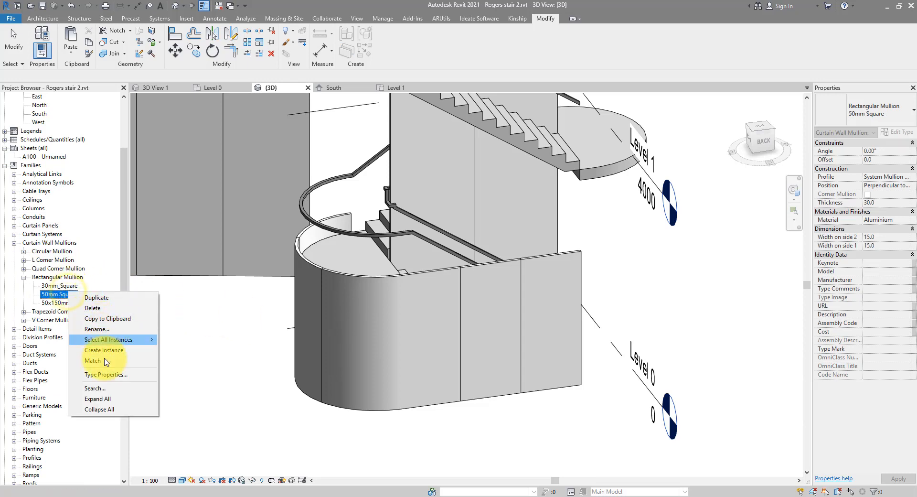
{"action": "left_click", "coordinate": [107, 380]}
{"action": "left_click", "coordinate": [292, 237]}
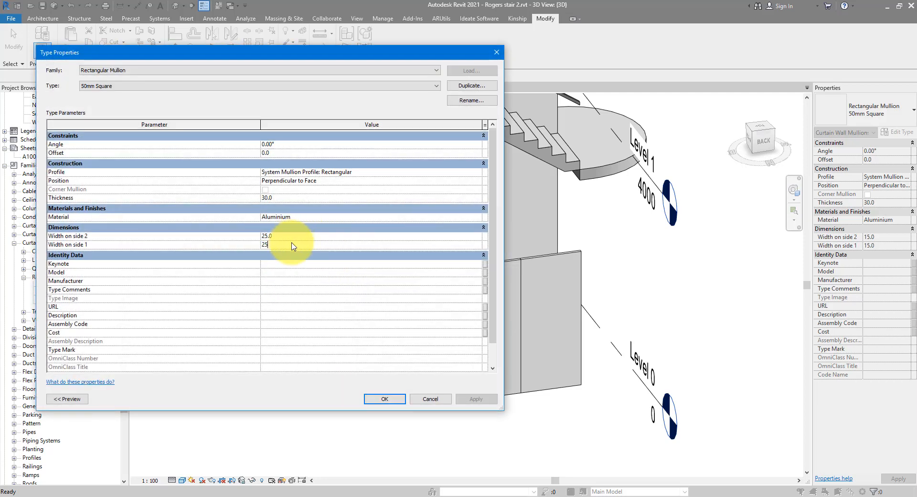
{"action": "key", "text": "Return"}
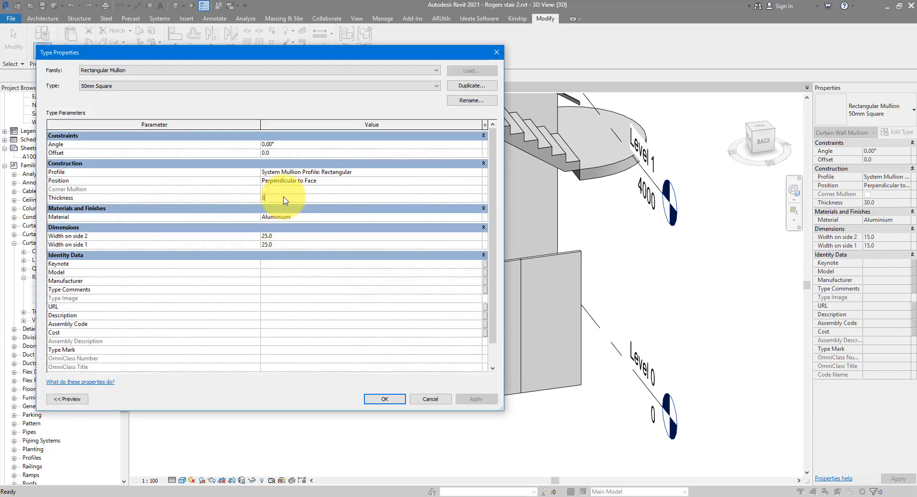
{"action": "left_click", "coordinate": [285, 199]}
{"action": "type", "text": "50"}
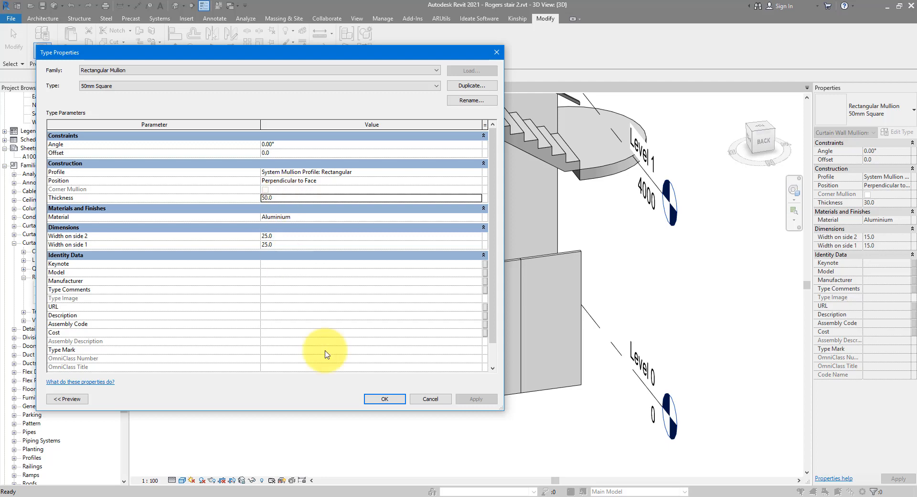
{"action": "left_click", "coordinate": [384, 398]}
Step: Assign Rectangular Mullion : 50mm Square to the interior, border 1 and border 2 vertical mullions of the Curtain_Wall-Empty type
{"action": "left_click", "coordinate": [578, 255]}
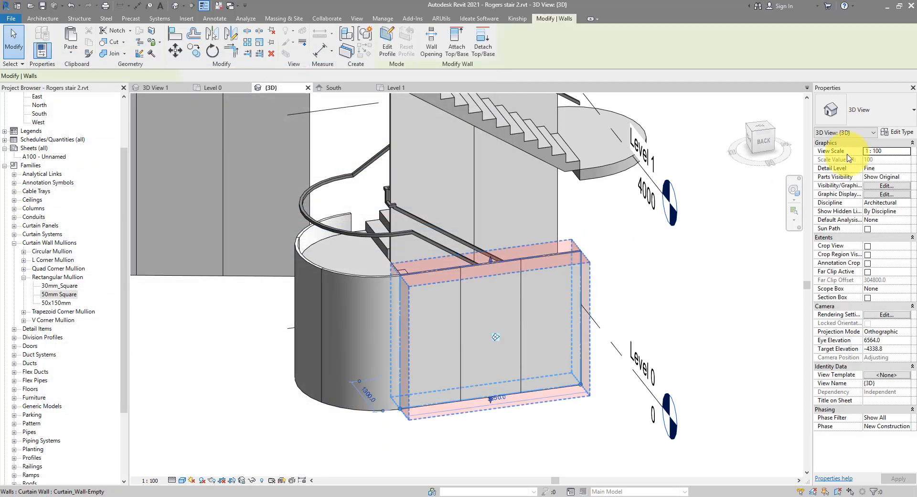
{"action": "left_click", "coordinate": [897, 131]}
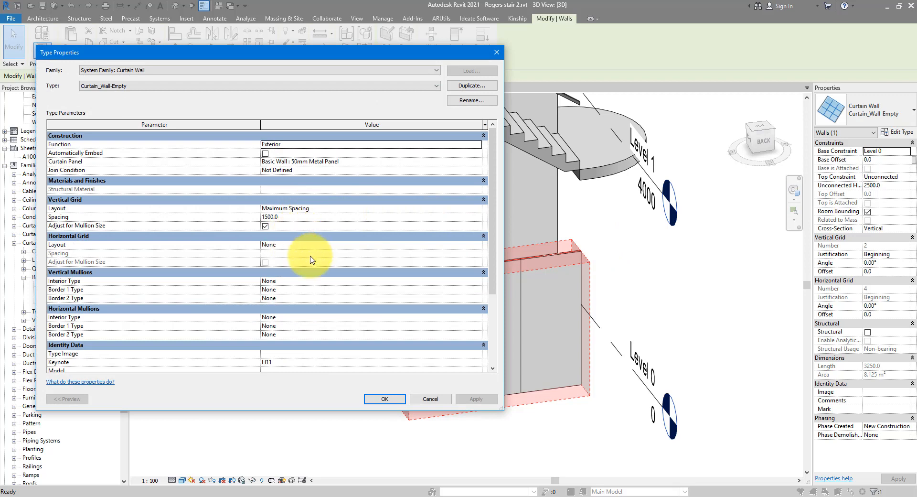
{"action": "left_click", "coordinate": [451, 282]}
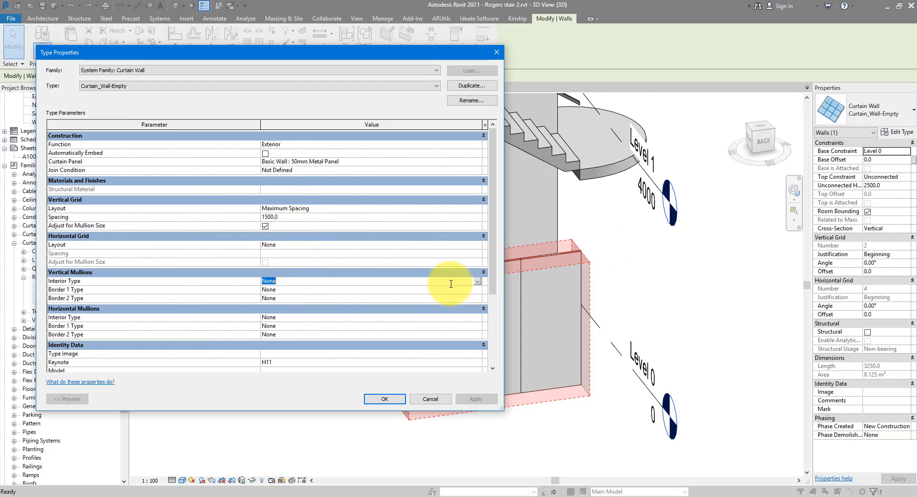
{"action": "left_click", "coordinate": [477, 282]}
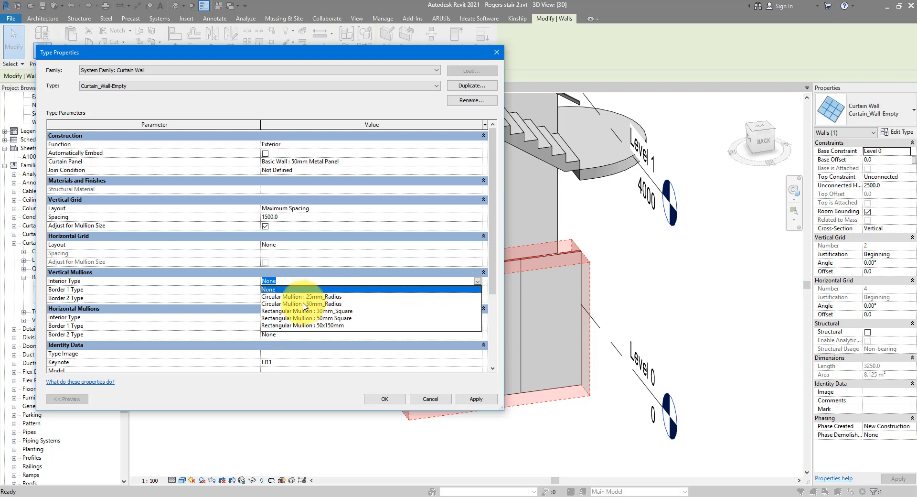
{"action": "left_click", "coordinate": [344, 318]}
{"action": "key", "text": "ctrl+c"}
{"action": "left_click", "coordinate": [391, 290]}
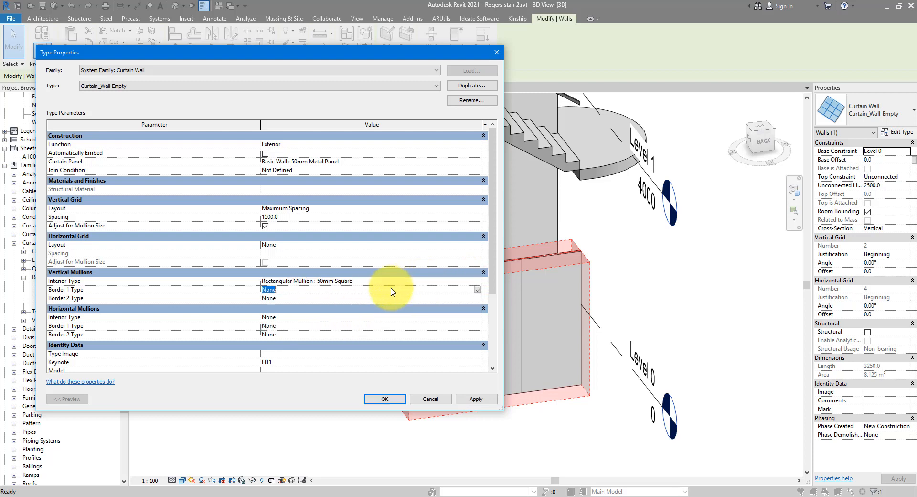
{"action": "key", "text": "ctrl+v"}
{"action": "key", "text": "ctrl+v"}
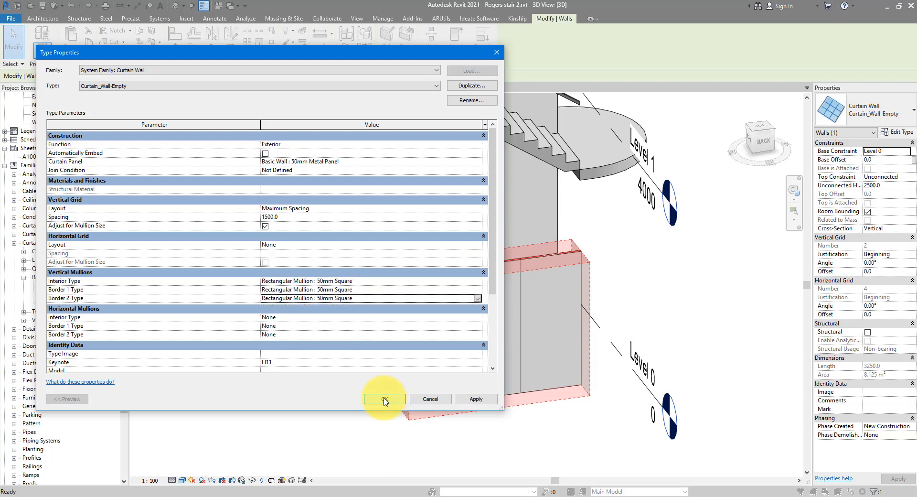
{"action": "left_click", "coordinate": [385, 399]}
{"action": "left_click", "coordinate": [420, 467]}
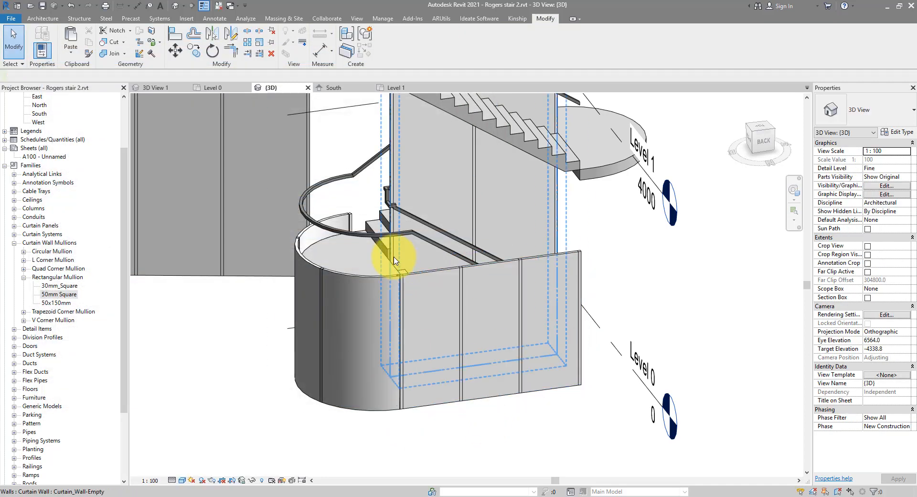
Step: Unpin and delete the overlapping border mullion where the curved landing wall meets the outer straight wall
{"action": "scroll", "coordinate": [394, 282], "scroll_direction": "up", "scroll_amount": 6}
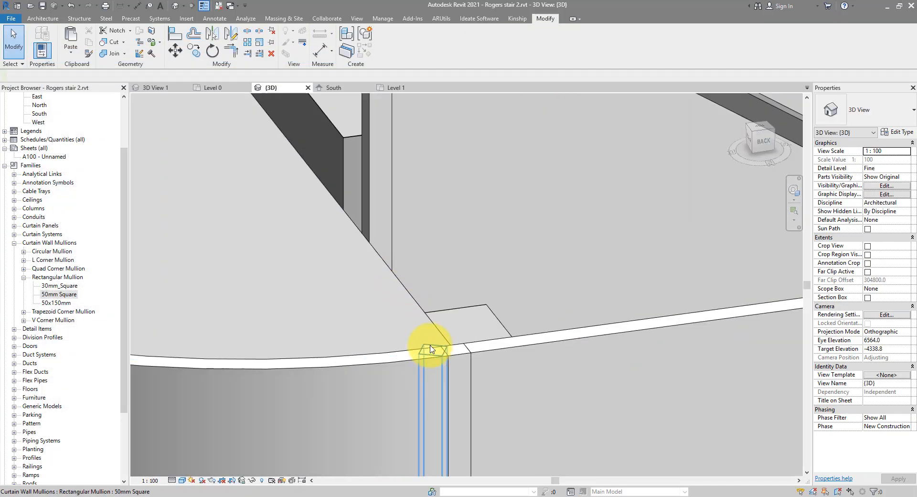
{"action": "left_click", "coordinate": [431, 349]}
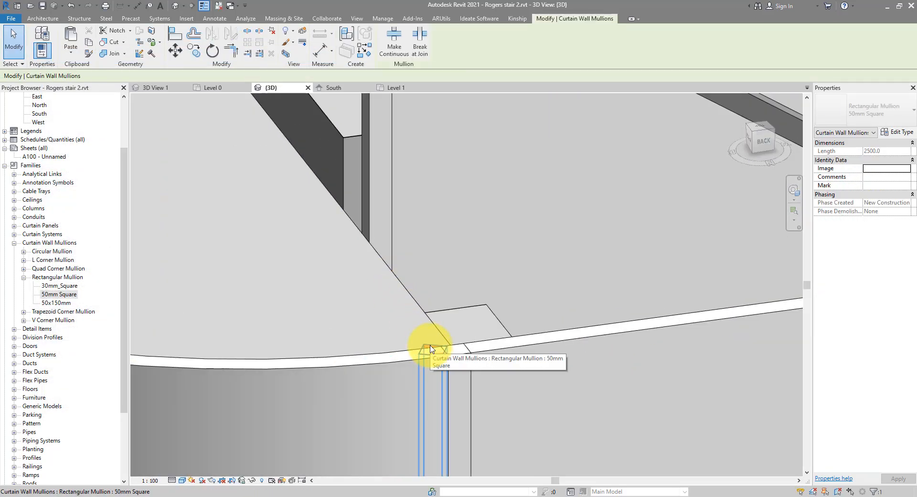
{"action": "left_click", "coordinate": [272, 32]}
{"action": "left_click", "coordinate": [271, 54]}
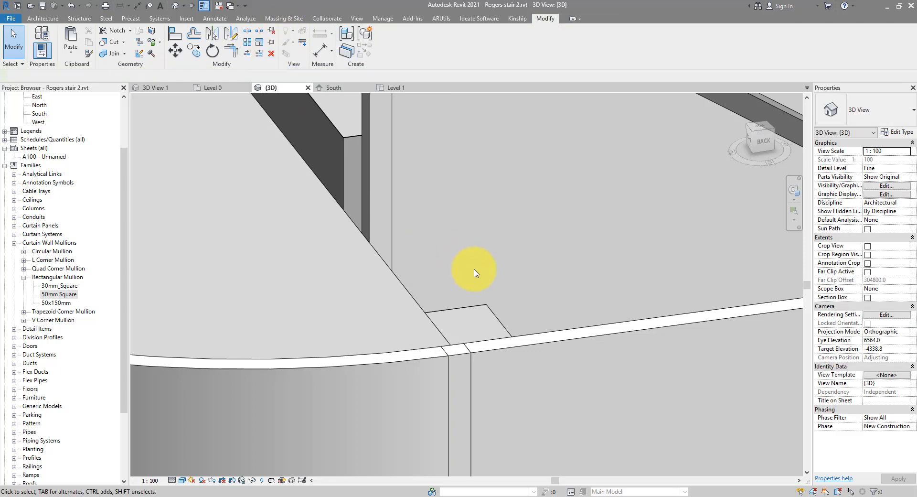
Step: Set the curved landing wall's base offset to 1800 and its unconnected height to 2700
{"action": "scroll", "coordinate": [474, 273], "scroll_direction": "down", "scroll_amount": 5}
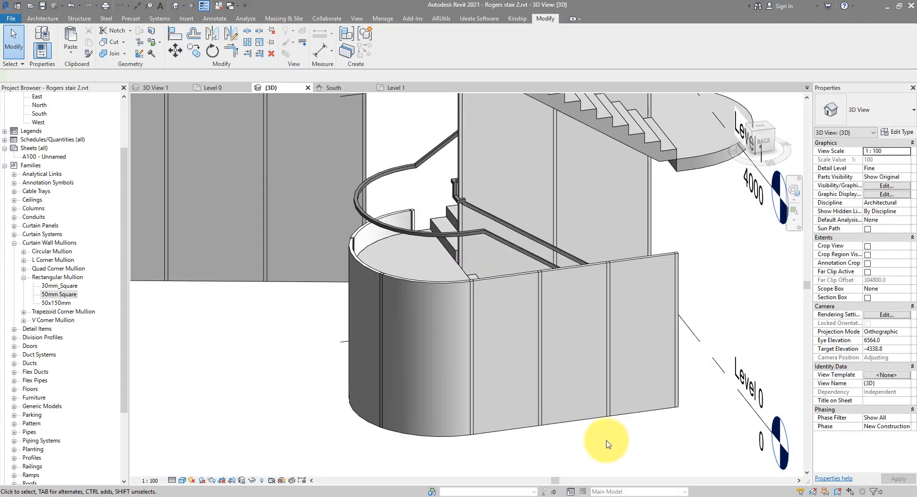
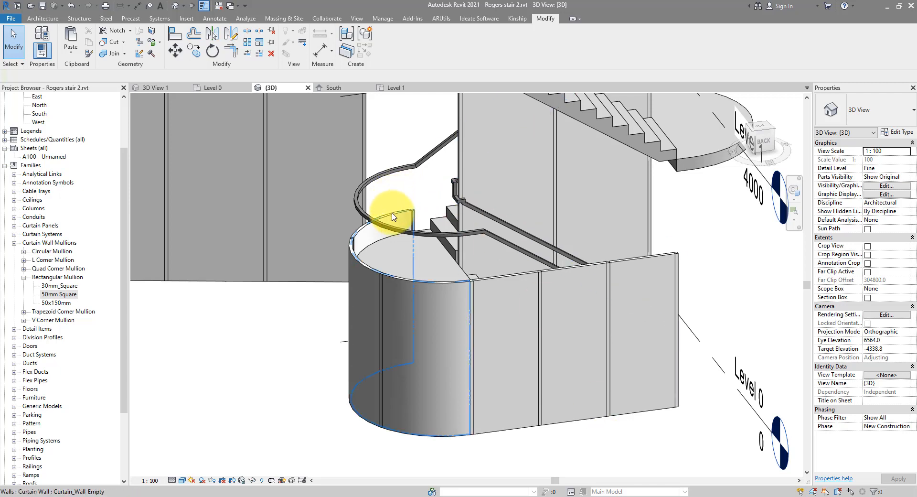
{"action": "left_click", "coordinate": [393, 217]}
{"action": "left_click", "coordinate": [888, 161]}
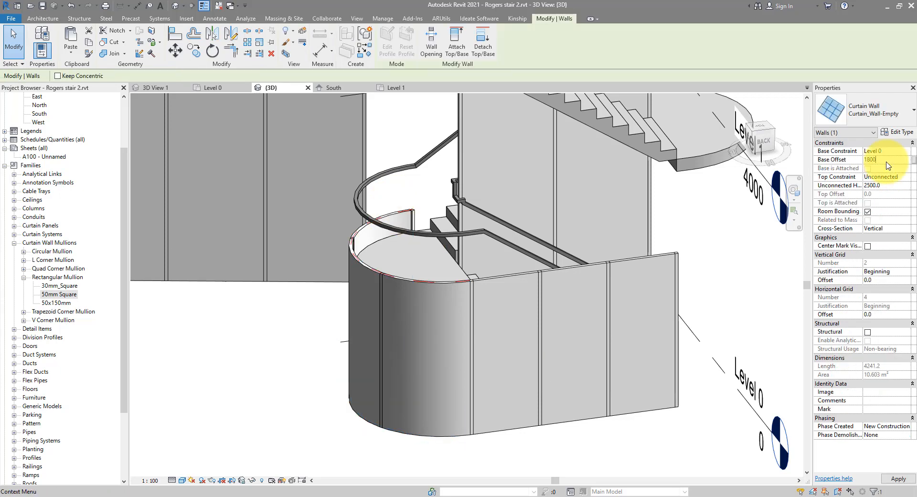
{"action": "type", "text": "1800"}
{"action": "left_click", "coordinate": [879, 185]}
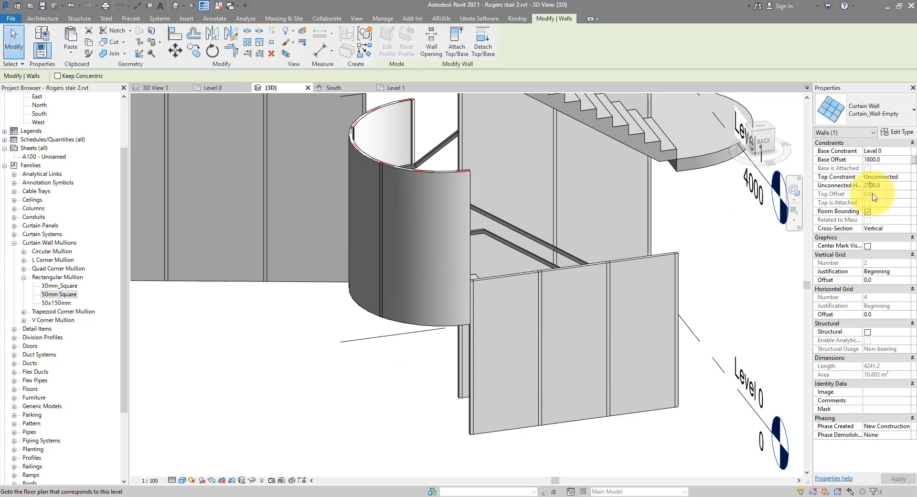
{"action": "scroll", "coordinate": [365, 352], "scroll_direction": "up", "scroll_amount": 4}
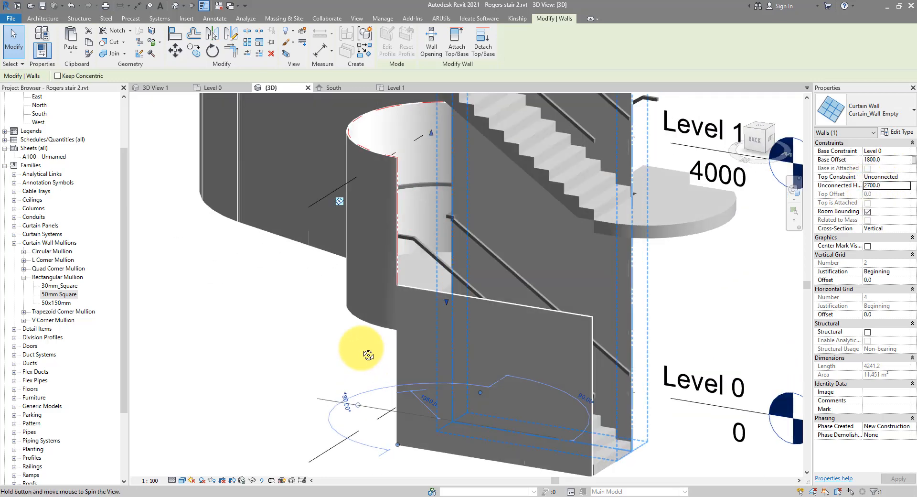
{"action": "left_click", "coordinate": [313, 356]}
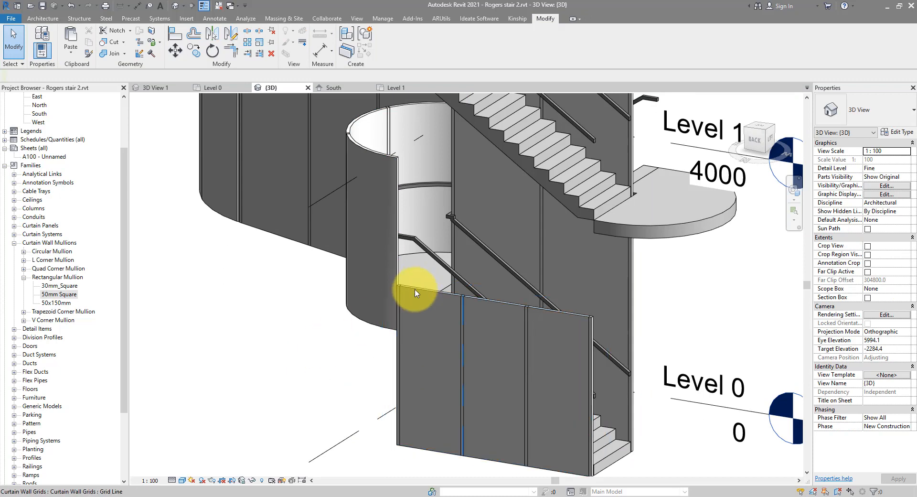
Step: Edit the profile of the outer straight wall beside the lower flight, adding a sloped sketch line picked from the stair's underside edge
{"action": "key", "text": "Tab"}
{"action": "key", "text": "Tab"}
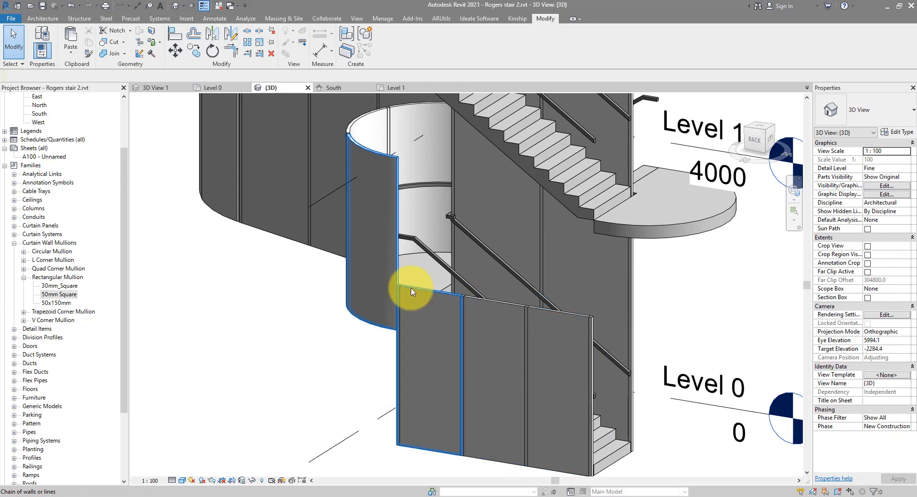
{"action": "left_click", "coordinate": [410, 290]}
{"action": "left_click", "coordinate": [386, 49]}
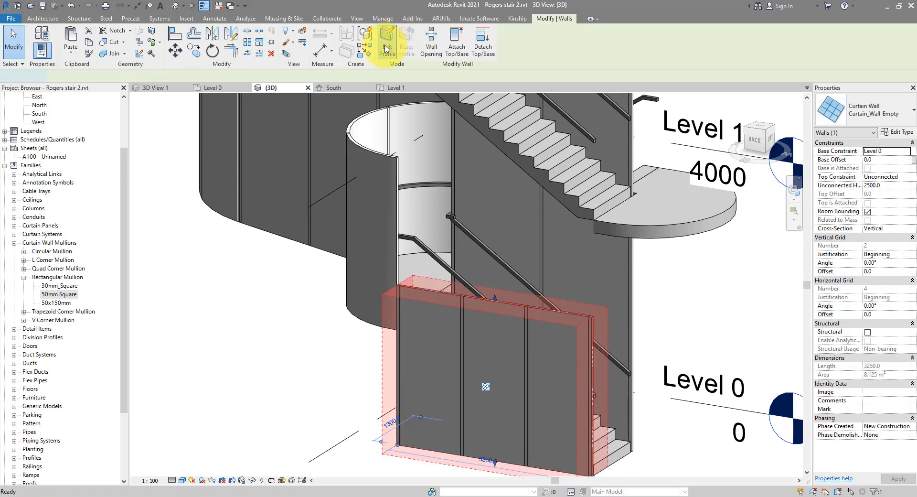
{"action": "mouse_move", "coordinate": [420, 322]}
{"action": "middle_mouse_down", "text": "shift"}
{"action": "mouse_move", "coordinate": [621, 270]}
{"action": "mouse_move", "coordinate": [647, 249]}
{"action": "middle_mouse_up", "text": "shift"}
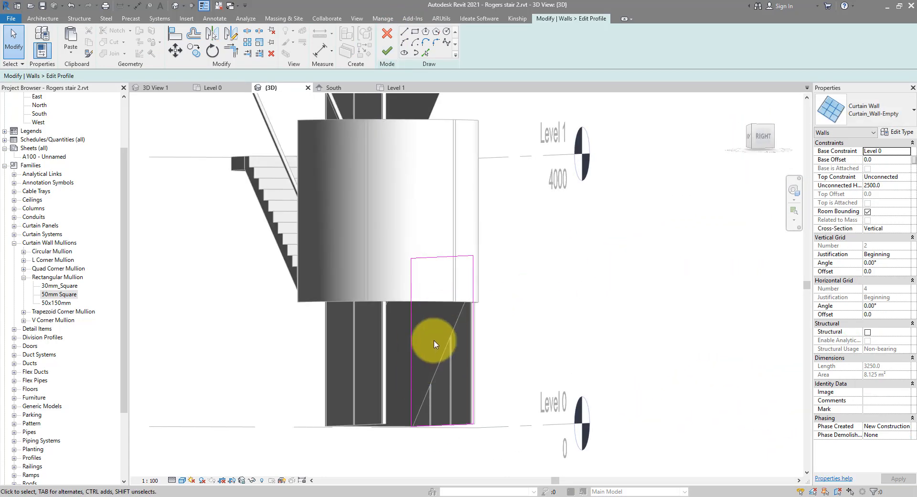
{"action": "left_click", "coordinate": [425, 52]}
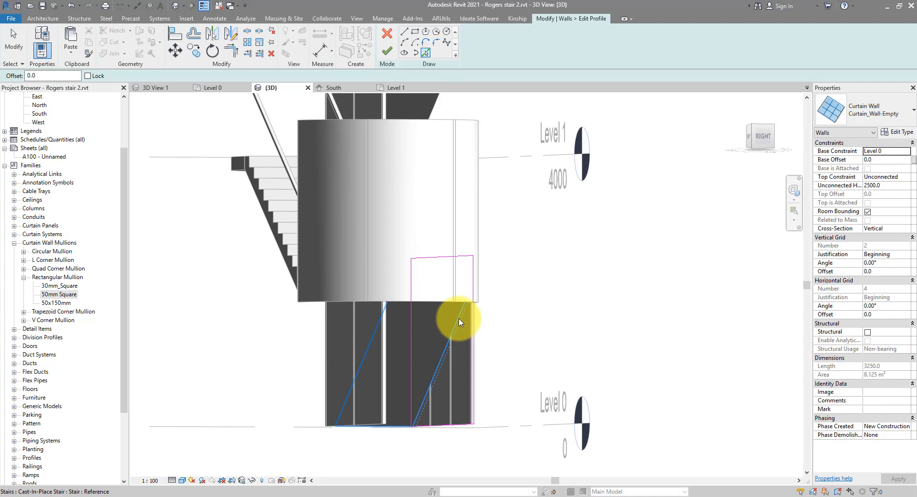
{"action": "left_click", "coordinate": [460, 321]}
{"action": "mouse_move", "coordinate": [588, 324]}
{"action": "middle_mouse_down", "text": "shift"}
{"action": "mouse_move", "coordinate": [536, 348]}
{"action": "mouse_move", "coordinate": [426, 360]}
{"action": "middle_mouse_up", "text": "shift"}
{"action": "key", "text": "Escape"}
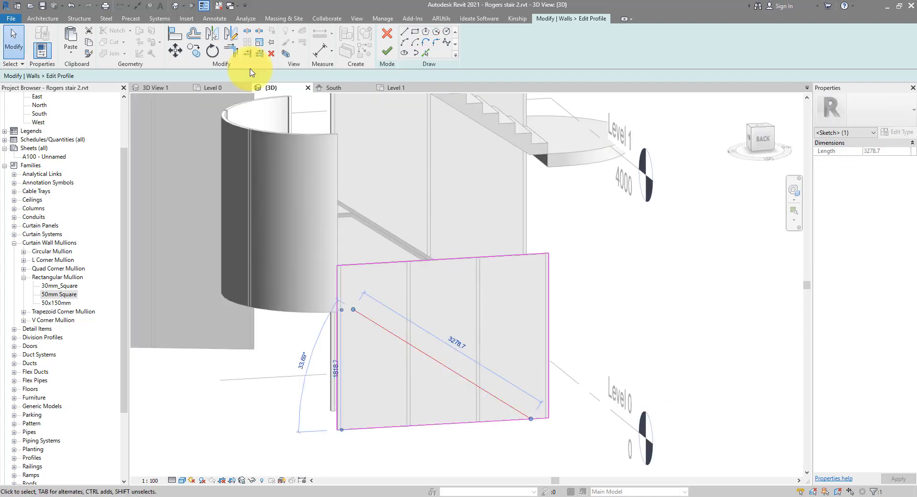
Step: Copy the sloped sketch line 2500 mm straight up
{"action": "left_click", "coordinate": [193, 50]}
{"action": "left_click", "coordinate": [382, 326]}
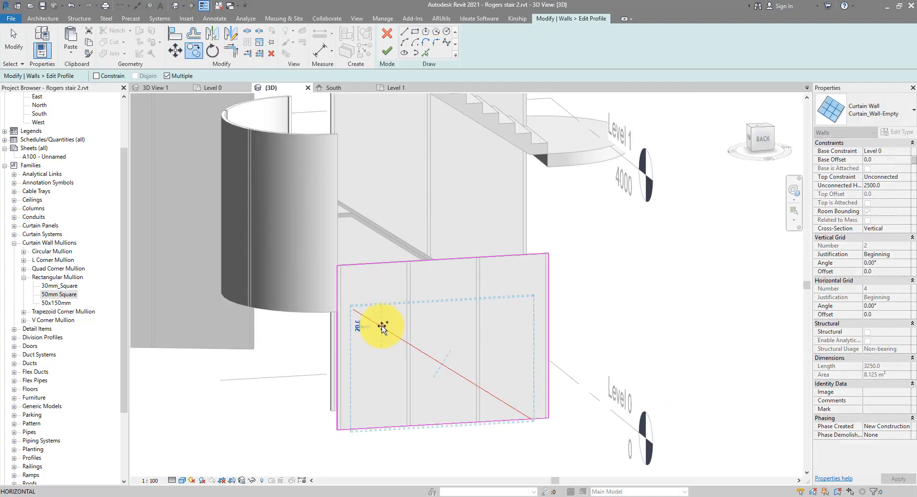
{"action": "type", "text": "2500"}
{"action": "key", "text": "Return"}
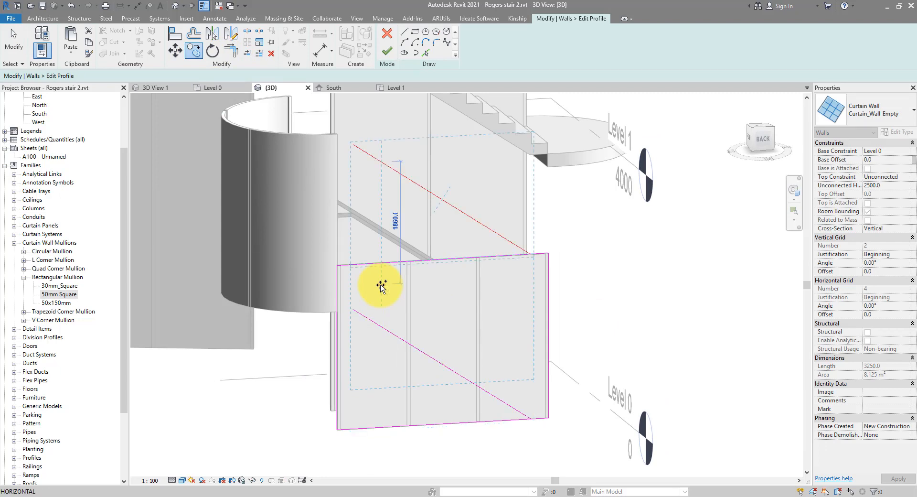
{"action": "key", "text": "Escape"}
Step: Trim the wall sketch to a closed outline running between the two sloped lines, and finish the profile edit
{"action": "key", "text": "t"}
{"action": "key", "text": "r"}
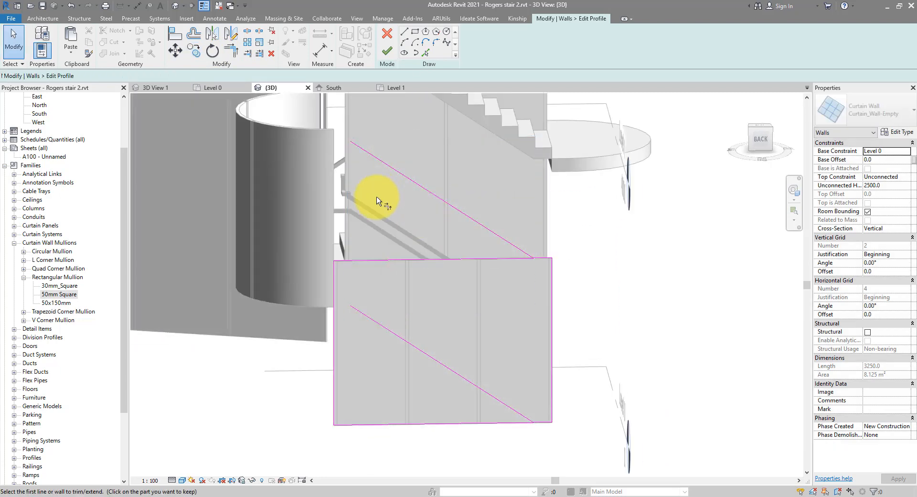
{"action": "left_click", "coordinate": [336, 267]}
{"action": "left_click", "coordinate": [368, 153]}
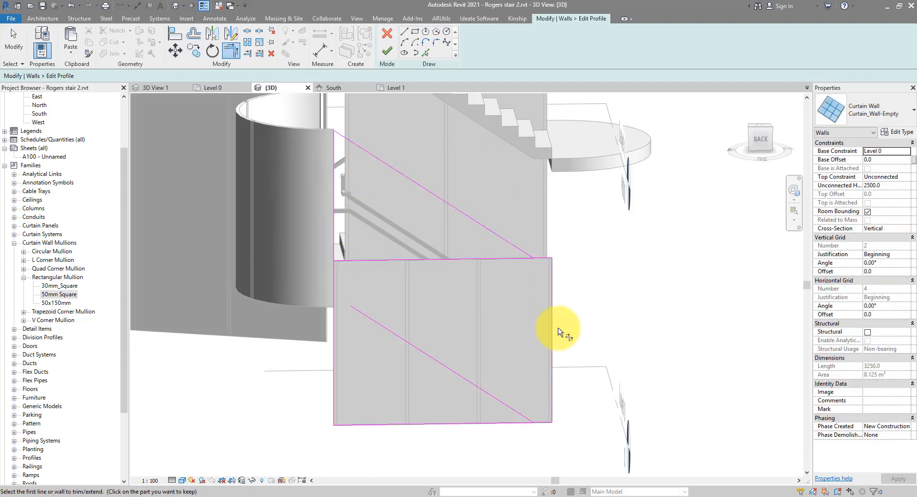
{"action": "left_click", "coordinate": [527, 253]}
{"action": "left_click", "coordinate": [541, 258]}
{"action": "left_click", "coordinate": [523, 414]}
{"action": "left_click", "coordinate": [543, 423]}
{"action": "left_click", "coordinate": [361, 315]}
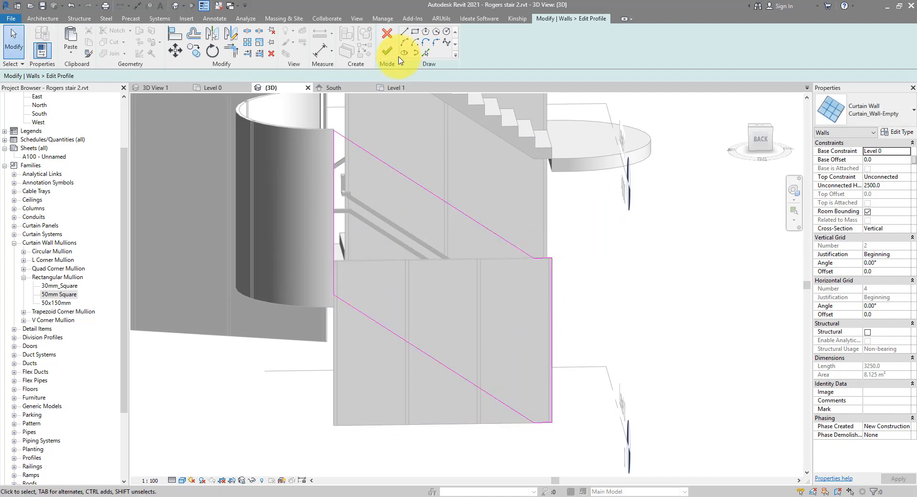
{"action": "left_click", "coordinate": [387, 50]}
Step: Reopen the wall profile, move its lower sloped line down to the curved wall's bottom corner, and finish the edit
{"action": "scroll", "coordinate": [404, 393], "scroll_direction": "up", "scroll_amount": 3}
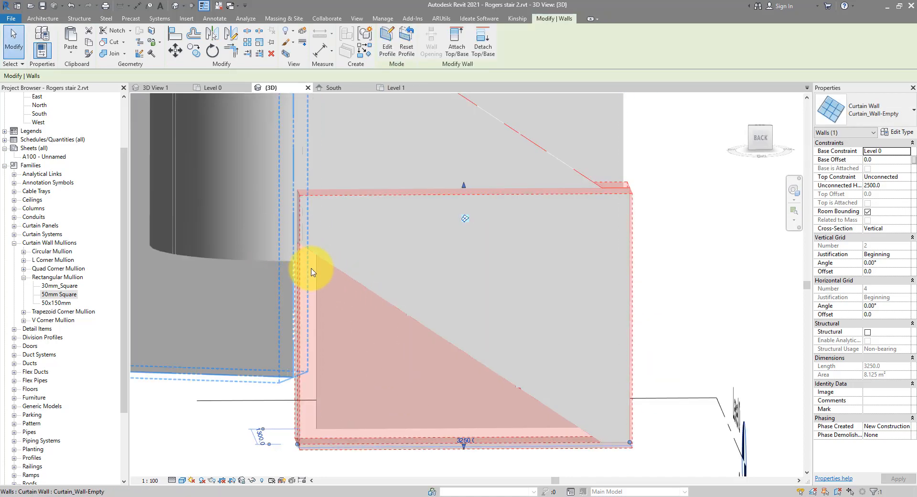
{"action": "left_click", "coordinate": [384, 55]}
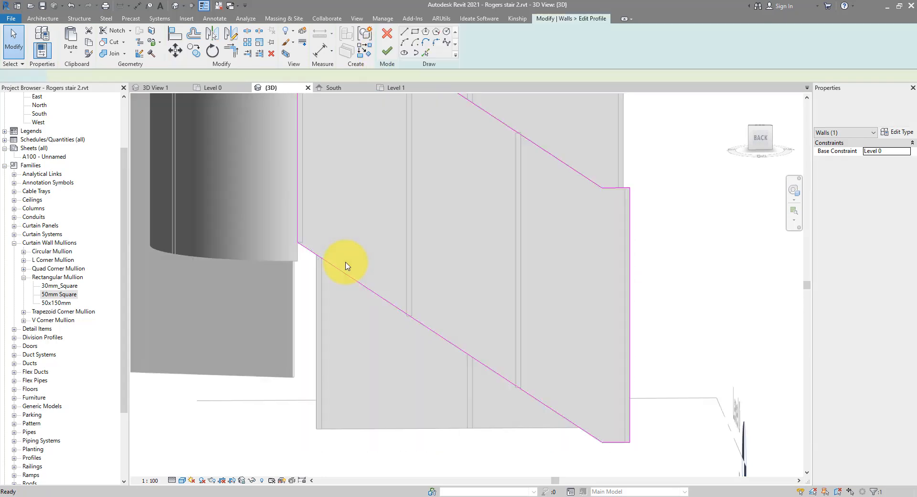
{"action": "middle_click_drag", "start_coordinate": [303, 249], "coordinate": [303, 272], "text": "shift"}
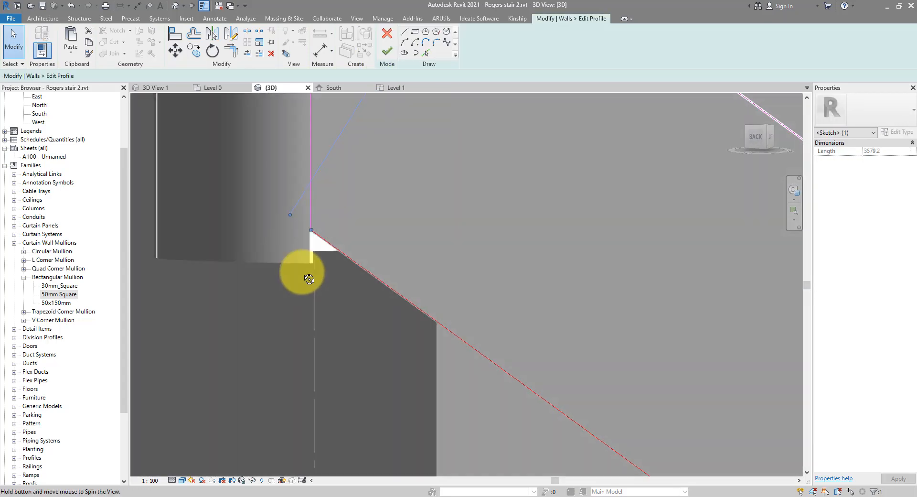
{"action": "left_click", "coordinate": [176, 50]}
{"action": "left_click", "coordinate": [314, 233]}
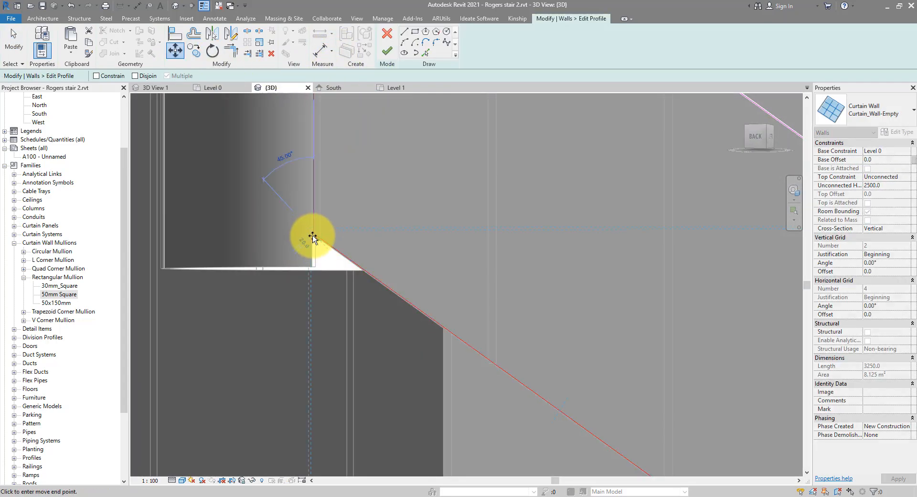
{"action": "left_click", "coordinate": [313, 266]}
{"action": "scroll", "coordinate": [316, 266], "scroll_direction": "down", "scroll_amount": 3}
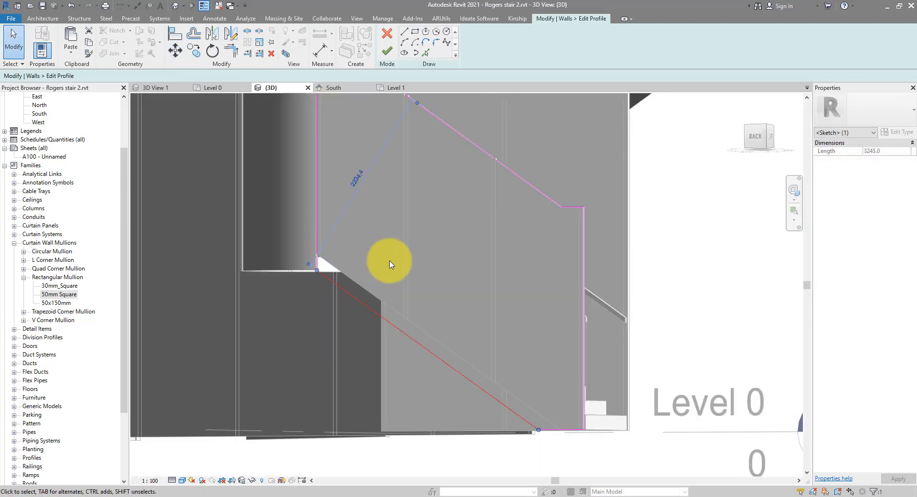
{"action": "left_click", "coordinate": [388, 51]}
{"action": "scroll", "coordinate": [590, 392], "scroll_direction": "down", "scroll_amount": 2}
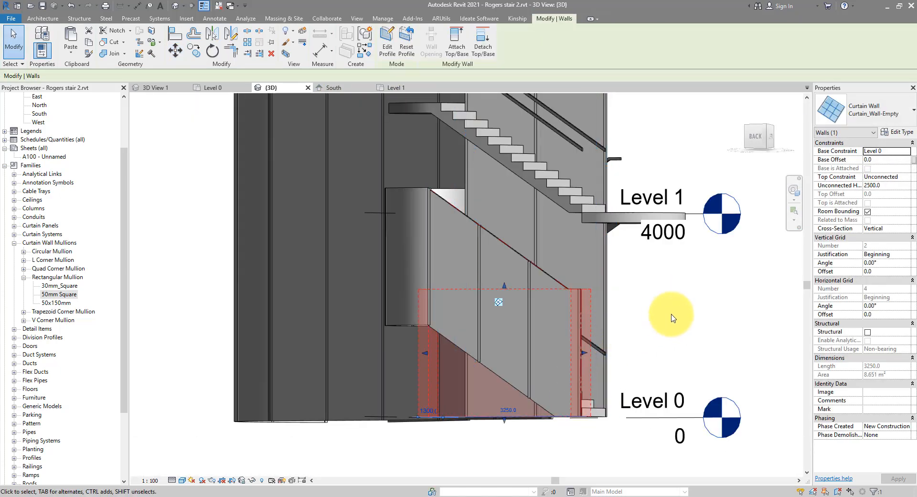
{"action": "left_click", "coordinate": [673, 318]}
Step: Move the straight curtain wall between the flights to the outer edge of the second flight in the Level 0 plan
{"action": "mouse_move", "coordinate": [501, 292]}
{"action": "middle_mouse_down", "text": "shift"}
{"action": "mouse_move", "coordinate": [644, 338]}
{"action": "mouse_move", "coordinate": [625, 286]}
{"action": "mouse_move", "coordinate": [532, 303]}
{"action": "mouse_move", "coordinate": [701, 274]}
{"action": "mouse_move", "coordinate": [440, 272]}
{"action": "mouse_move", "coordinate": [467, 279]}
{"action": "middle_mouse_up", "text": "shift"}
{"action": "left_click", "coordinate": [473, 164]}
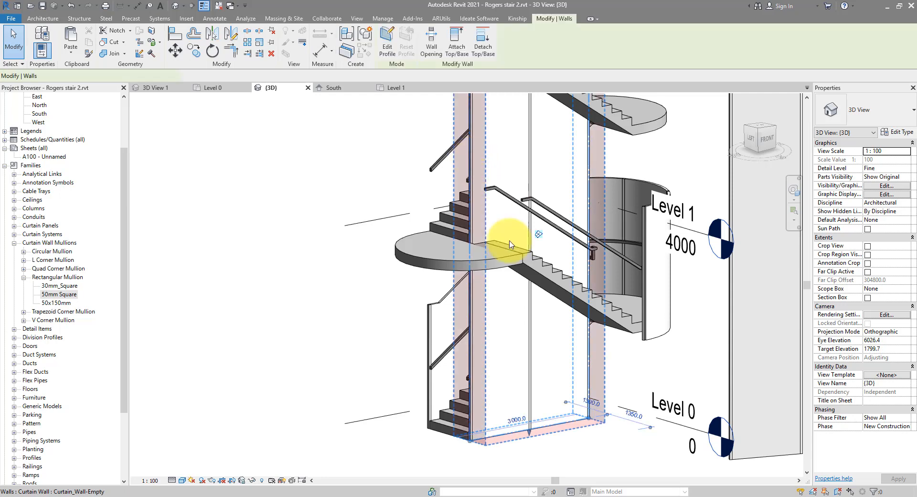
{"action": "left_click", "coordinate": [225, 89]}
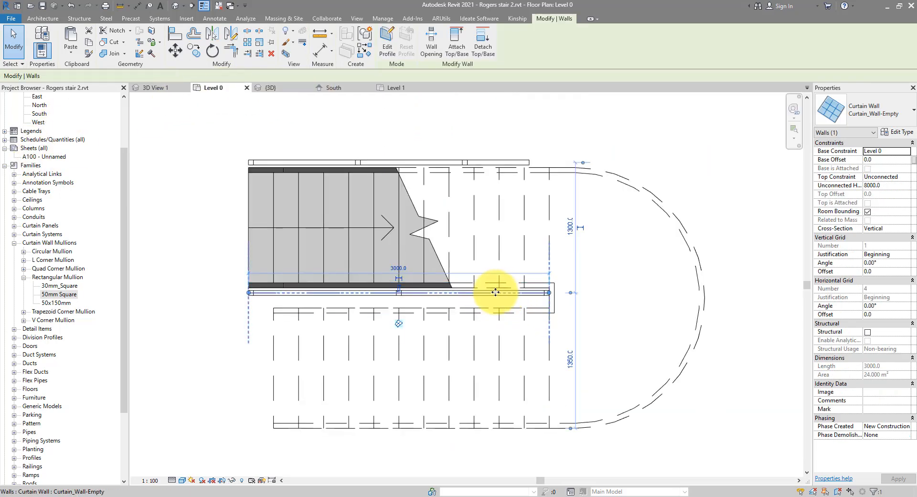
{"action": "left_click", "coordinate": [175, 49]}
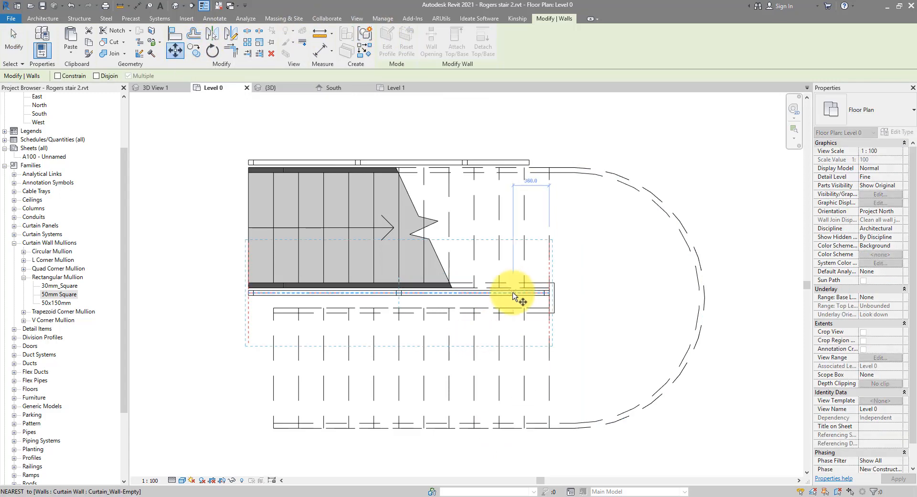
{"action": "left_click", "coordinate": [513, 296]}
{"action": "left_click", "coordinate": [518, 433]}
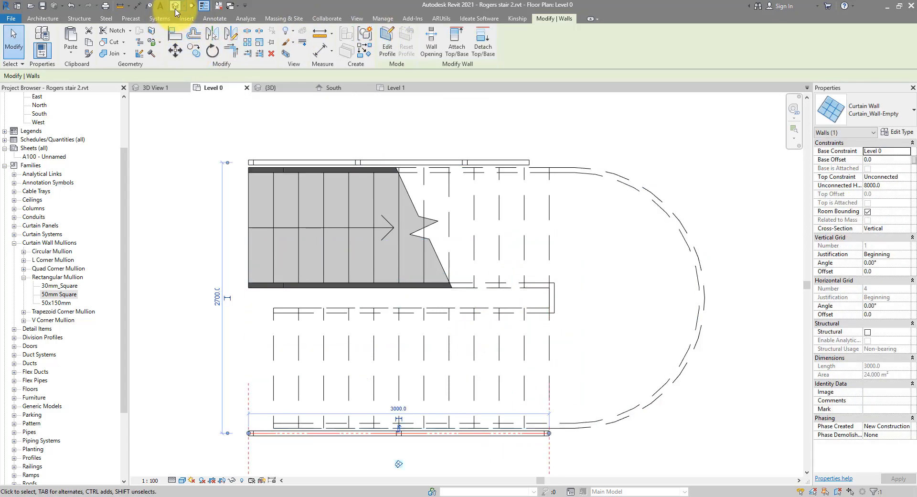
Step: Extend the moved curtain wall in 3D to meet the end of the curved landing wall
{"action": "left_click", "coordinate": [175, 7]}
{"action": "scroll", "coordinate": [649, 260], "scroll_direction": "up", "scroll_amount": 3}
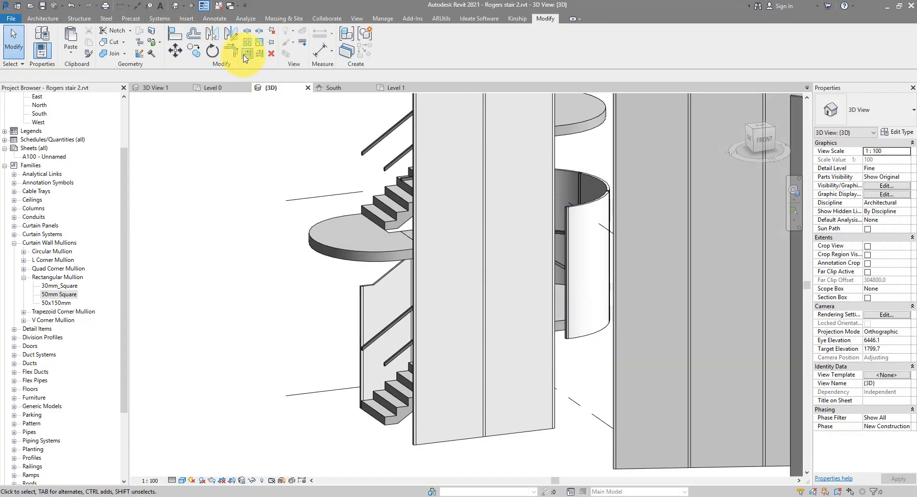
{"action": "left_click", "coordinate": [246, 54]}
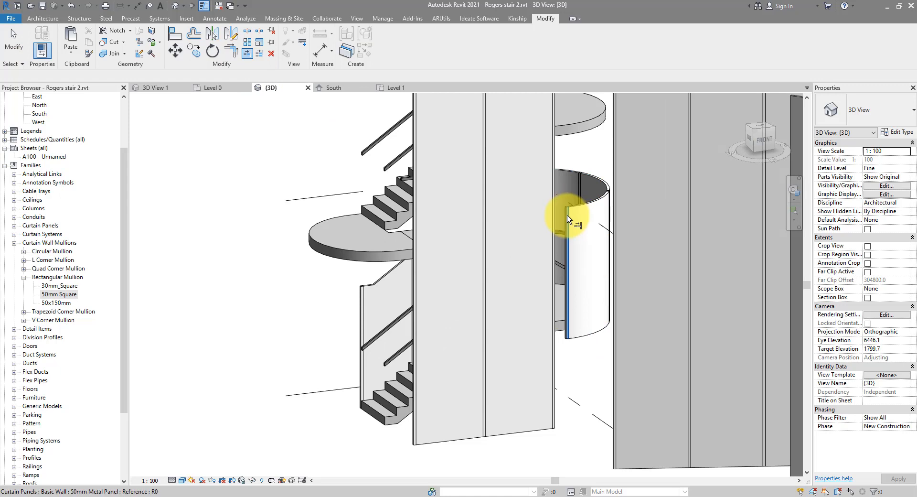
{"action": "left_click", "coordinate": [575, 345]}
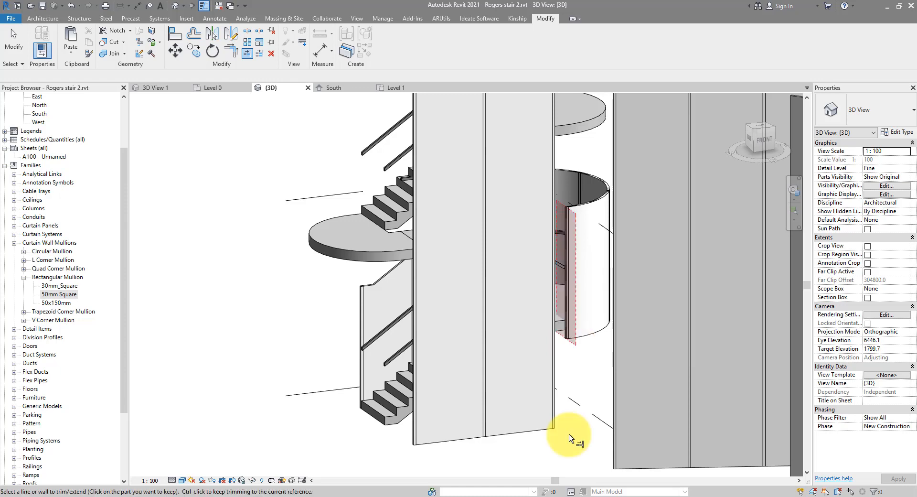
{"action": "left_click", "coordinate": [544, 431]}
{"action": "key", "text": "Escape"}
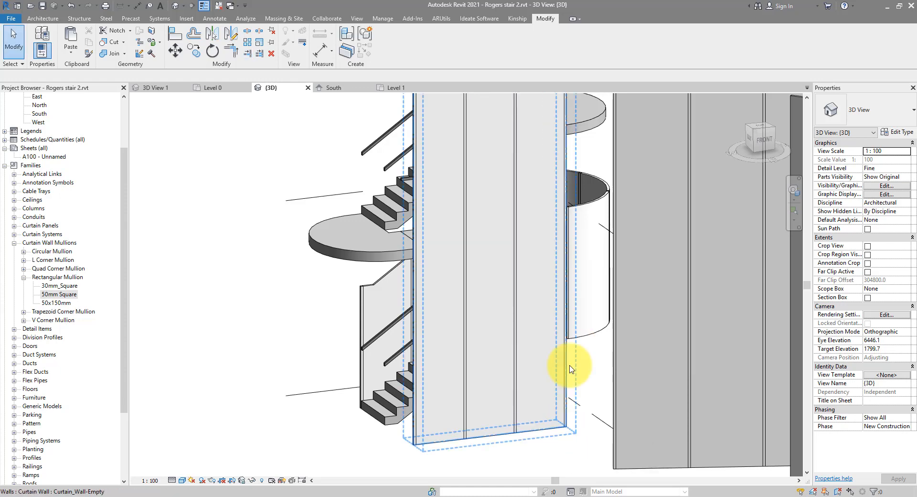
Step: Set the extended straight wall's base offset to 1800 and its unconnected height to 2700
{"action": "left_click", "coordinate": [569, 366]}
{"action": "left_click", "coordinate": [886, 159]}
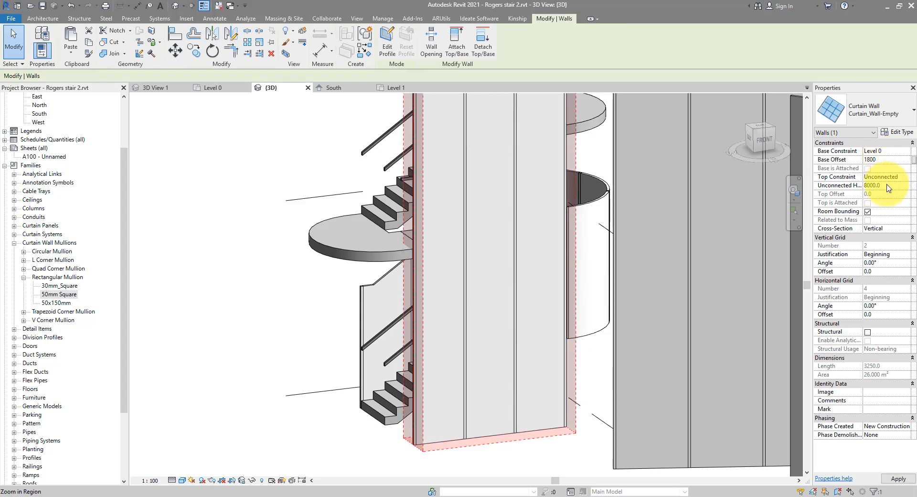
{"action": "key", "text": "Return"}
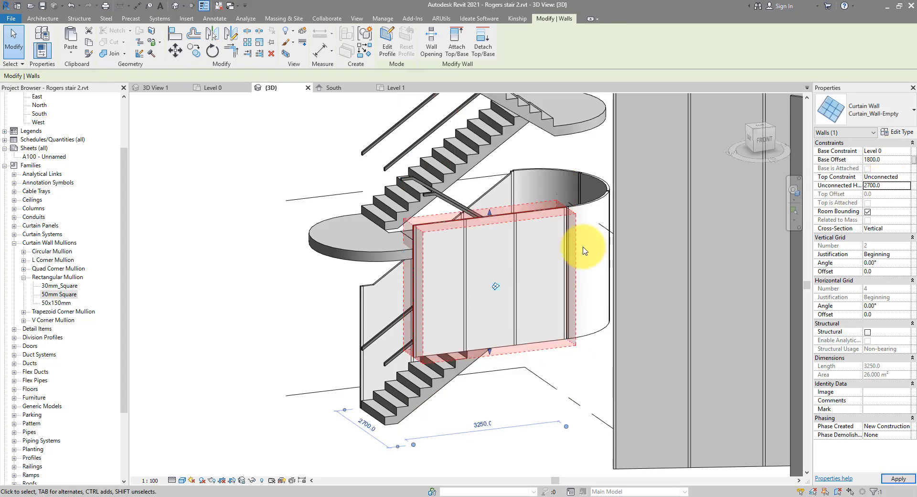
Step: Edit the profile of the wall beside the second flight, adding a sloped sketch line picked from that flight's underside edge
{"action": "left_click", "coordinate": [388, 50]}
{"action": "mouse_move", "coordinate": [536, 250]}
{"action": "middle_mouse_down", "text": "shift"}
{"action": "mouse_move", "coordinate": [411, 272]}
{"action": "mouse_move", "coordinate": [596, 221]}
{"action": "mouse_move", "coordinate": [604, 228]}
{"action": "middle_mouse_up", "text": "shift"}
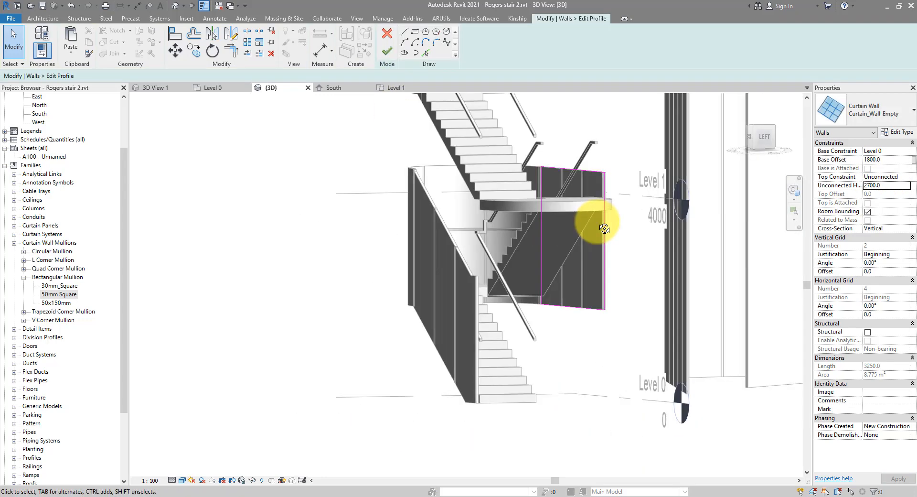
{"action": "scroll", "coordinate": [595, 234], "scroll_direction": "up", "scroll_amount": 3}
{"action": "left_click", "coordinate": [426, 54]}
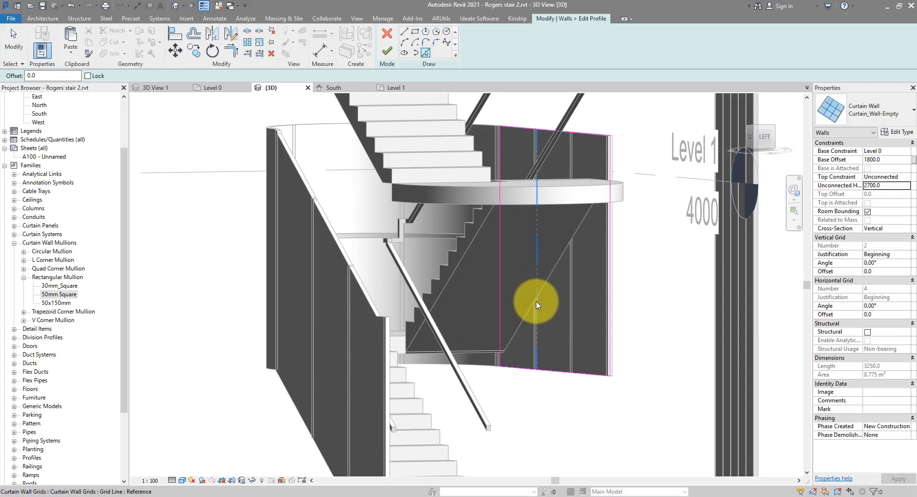
{"action": "mouse_move", "coordinate": [624, 297]}
{"action": "middle_mouse_down", "text": "shift"}
{"action": "mouse_move", "coordinate": [446, 311]}
{"action": "mouse_move", "coordinate": [409, 389]}
{"action": "mouse_move", "coordinate": [475, 334]}
{"action": "middle_mouse_up", "text": "shift"}
{"action": "key", "text": "Escape"}
{"action": "left_click", "coordinate": [475, 334]}
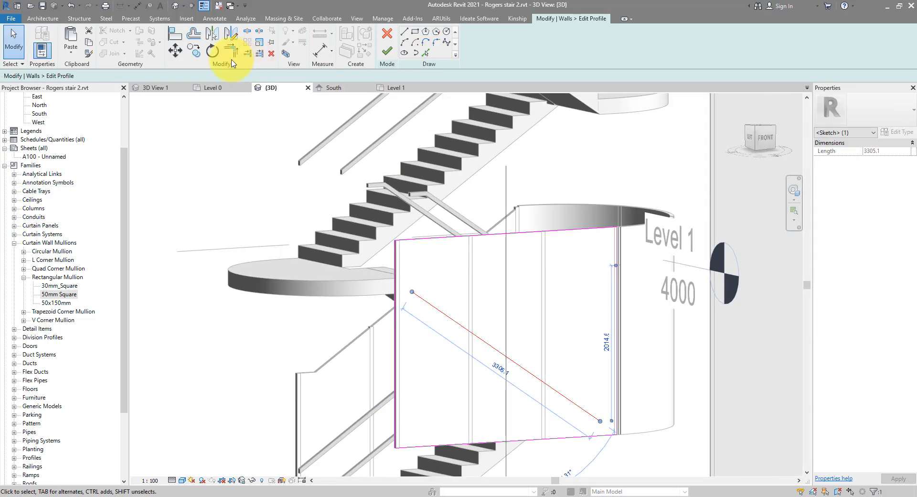
Step: Copy the sloped sketch line straight up and trim both sloped lines with the wall's vertical edges into a closed parallelogram profile
{"action": "left_click", "coordinate": [193, 52]}
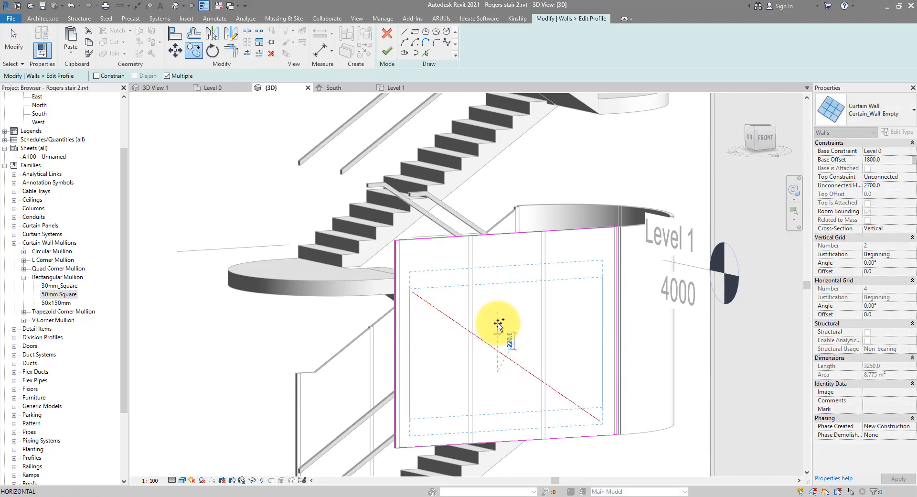
{"action": "key", "text": "Return"}
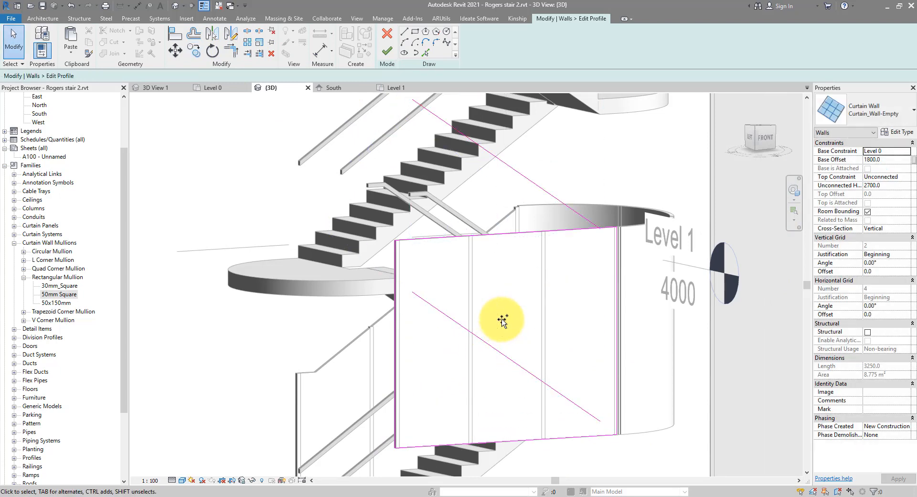
{"action": "key", "text": "t"}
{"action": "key", "text": "r"}
{"action": "left_click", "coordinate": [419, 297]}
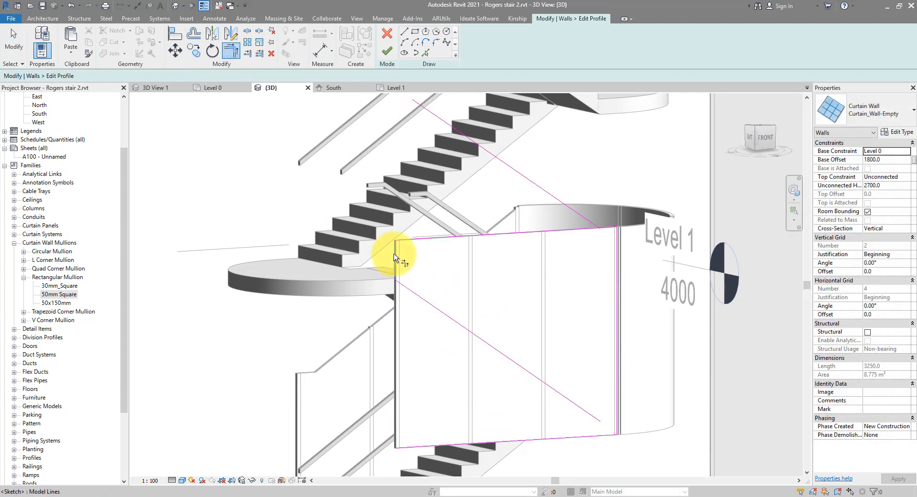
{"action": "left_click", "coordinate": [395, 258]}
{"action": "left_click", "coordinate": [429, 119]}
{"action": "left_click", "coordinate": [572, 393]}
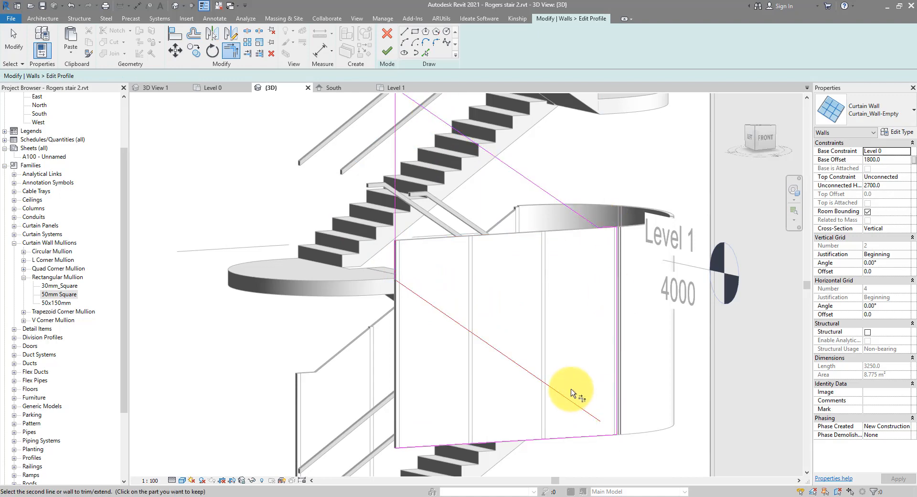
{"action": "left_click", "coordinate": [616, 411]}
{"action": "key", "text": "Escape"}
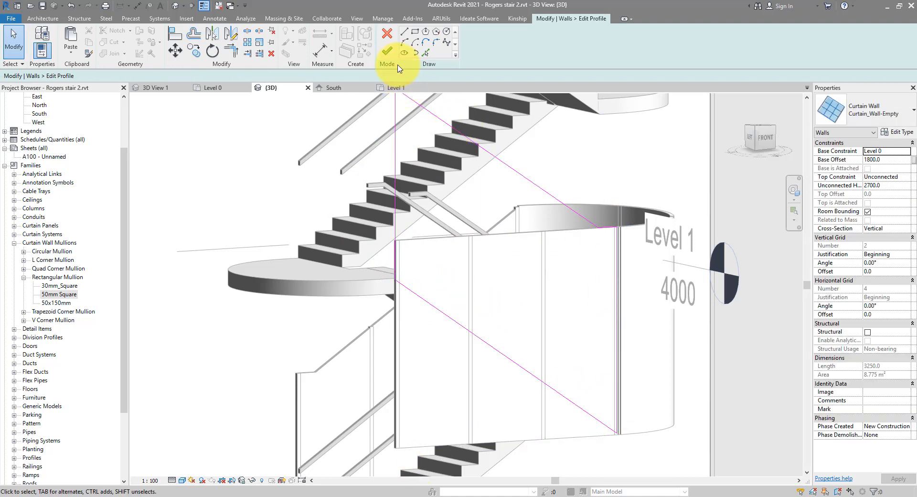
{"action": "left_click", "coordinate": [387, 51]}
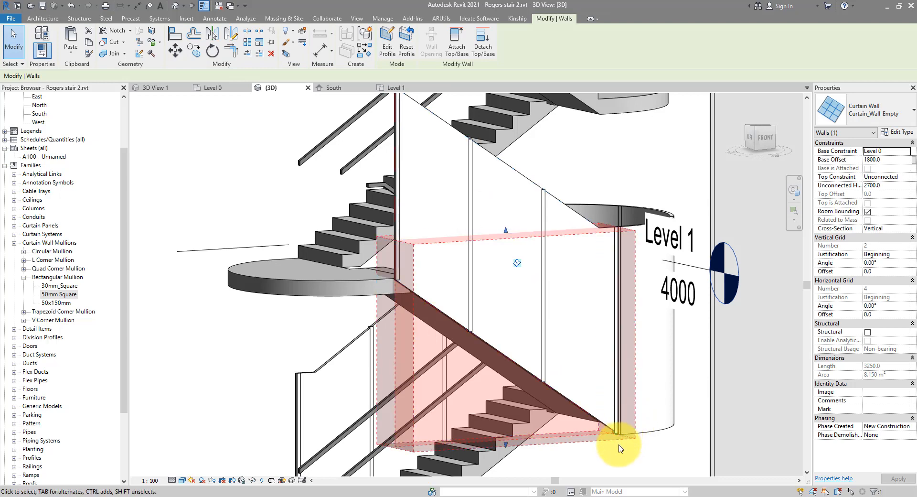
Step: Reopen the wall's profile and move its lower sloped line vertically to the bottom end of the adjoining curved wall's panel
{"action": "scroll", "coordinate": [625, 447], "scroll_direction": "up", "scroll_amount": 4}
{"action": "scroll", "coordinate": [614, 423], "scroll_direction": "up", "scroll_amount": 2}
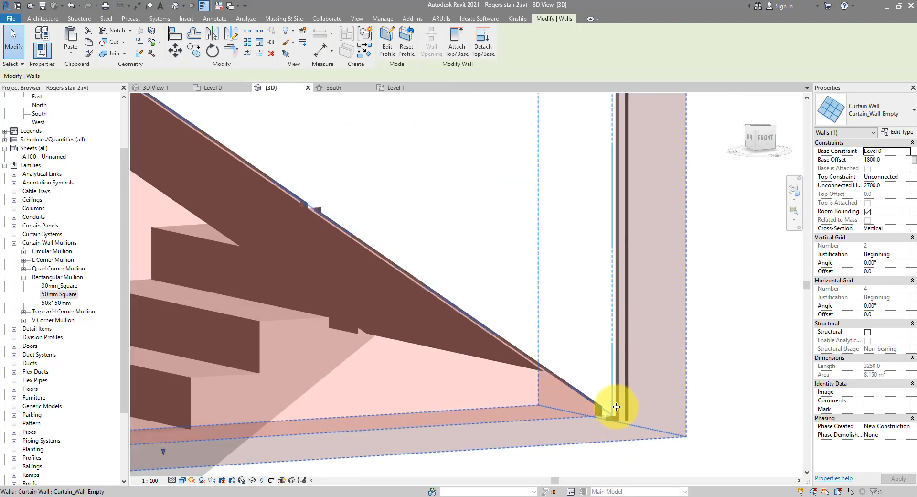
{"action": "left_click", "coordinate": [387, 43]}
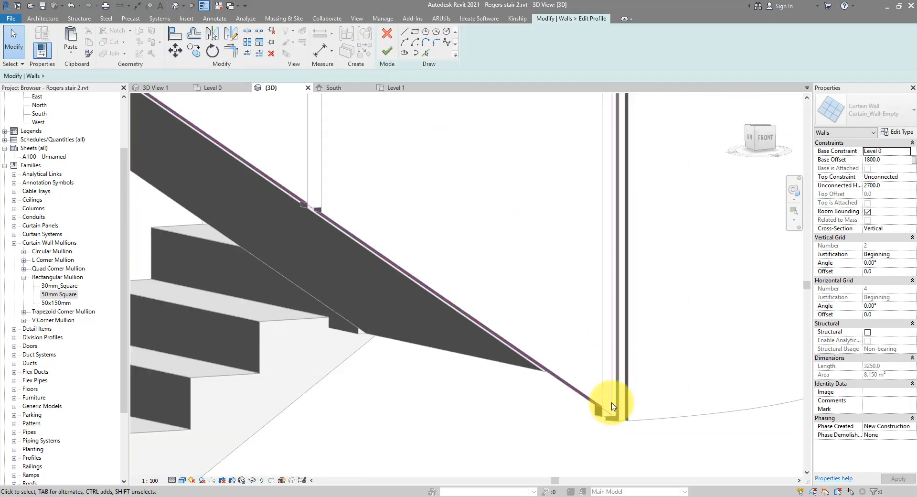
{"action": "left_click", "coordinate": [601, 411]}
{"action": "left_click", "coordinate": [181, 51]}
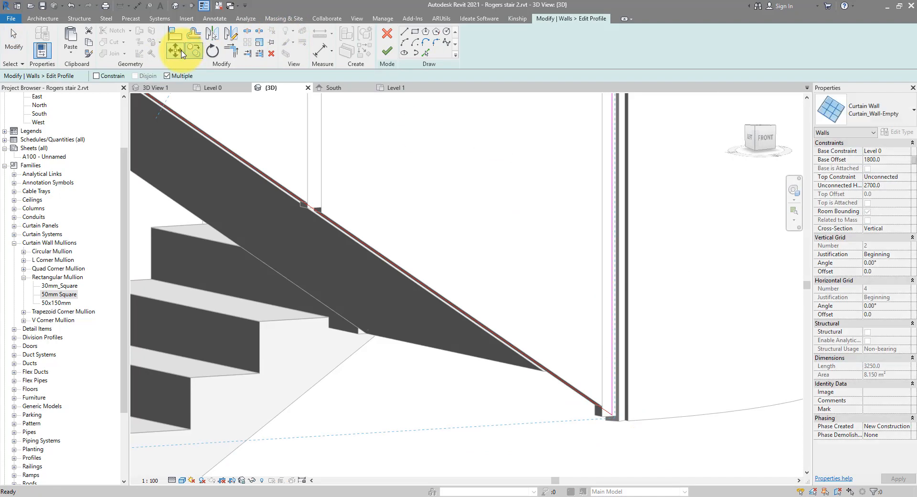
{"action": "left_click", "coordinate": [611, 415]}
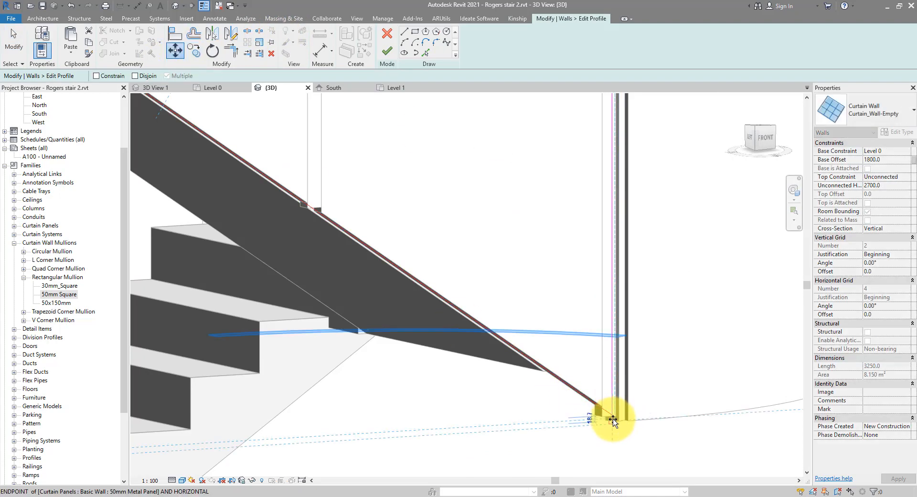
{"action": "left_click", "coordinate": [638, 403]}
{"action": "left_click", "coordinate": [387, 50]}
{"action": "left_click", "coordinate": [605, 465]}
Step: Group the three curtain walls around the lowest flights and landing as a model group named Envelope
{"action": "scroll", "coordinate": [641, 432], "scroll_direction": "down", "scroll_amount": 3}
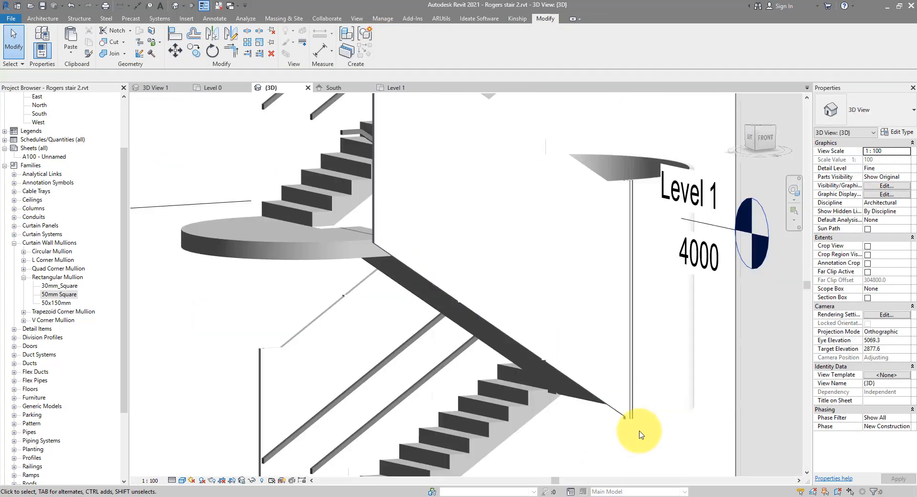
{"action": "mouse_move", "coordinate": [641, 433]}
{"action": "middle_mouse_down", "text": "shift"}
{"action": "mouse_move", "coordinate": [764, 349]}
{"action": "mouse_move", "coordinate": [600, 412]}
{"action": "mouse_move", "coordinate": [623, 436]}
{"action": "middle_mouse_up", "text": "shift"}
{"action": "scroll", "coordinate": [623, 436], "scroll_direction": "down", "scroll_amount": 3}
{"action": "middle_click_drag", "start_coordinate": [623, 435], "coordinate": [622, 335]}
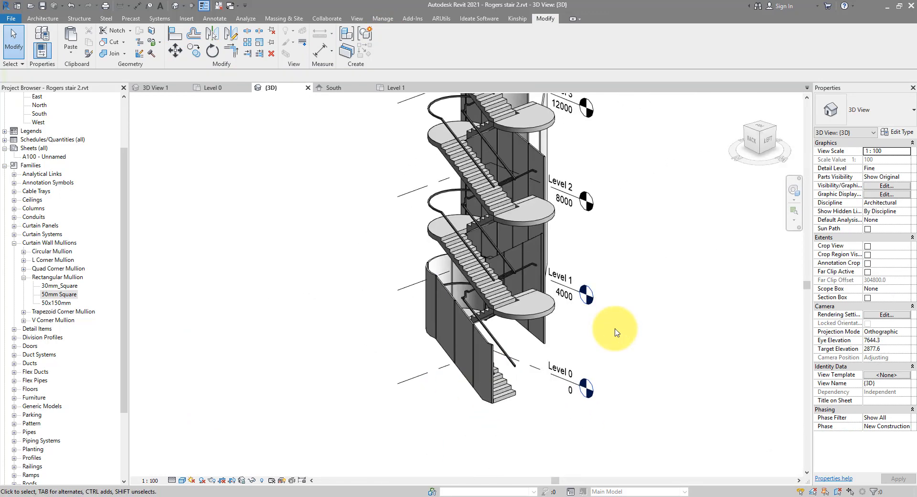
{"action": "scroll", "coordinate": [615, 332], "scroll_direction": "up", "scroll_amount": 3}
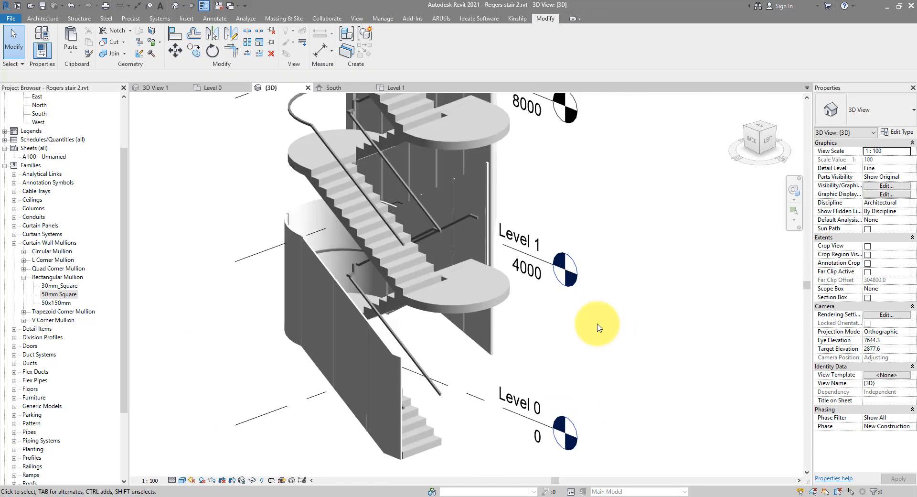
{"action": "left_click", "coordinate": [484, 168]}
{"action": "left_click", "coordinate": [393, 355], "text": "ctrl"}
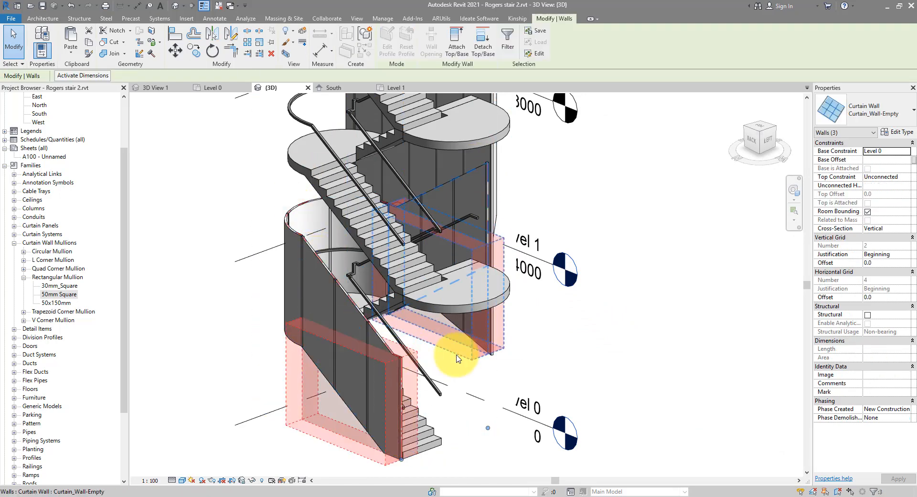
{"action": "left_click", "coordinate": [365, 35]}
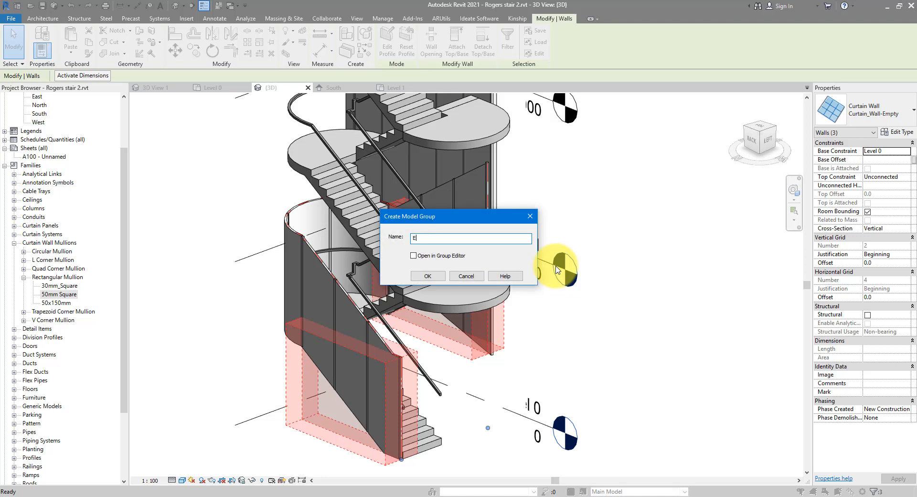
{"action": "type", "text": "Envelope"}
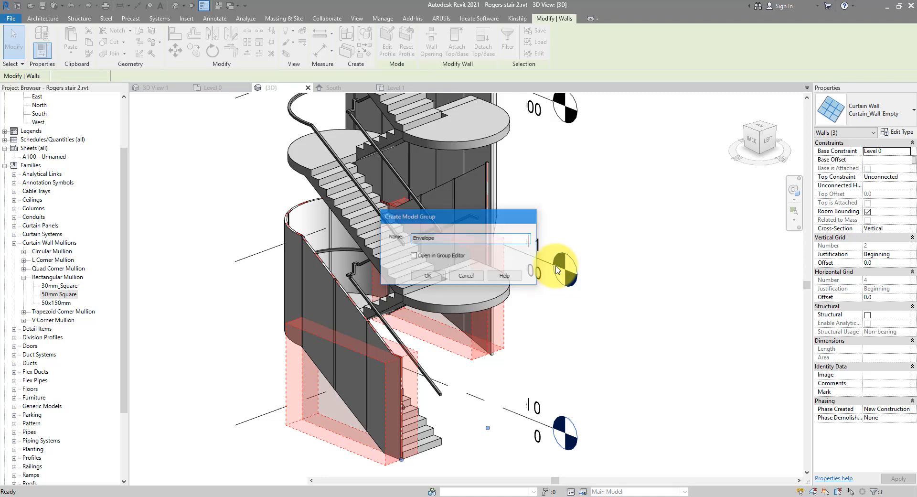
{"action": "key", "text": "Return"}
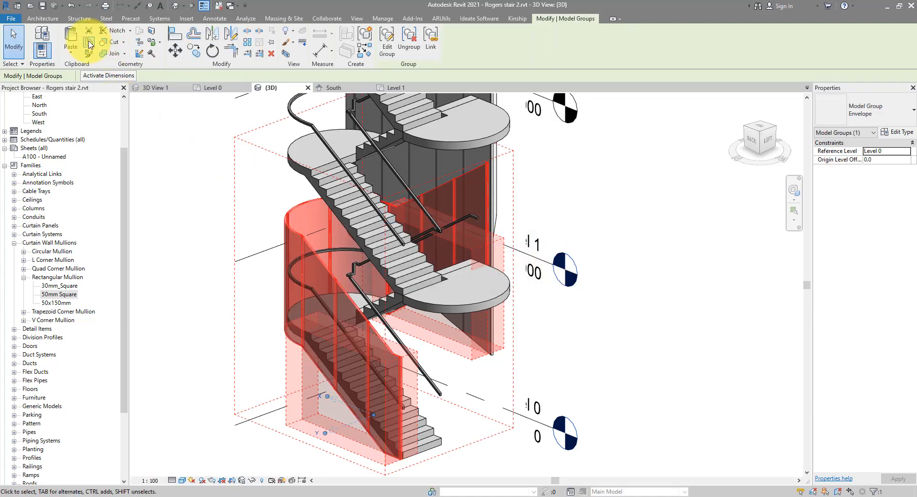
Step: Copy the Envelope group and paste it aligned to Level 1 through Level 5
{"action": "left_click", "coordinate": [73, 52]}
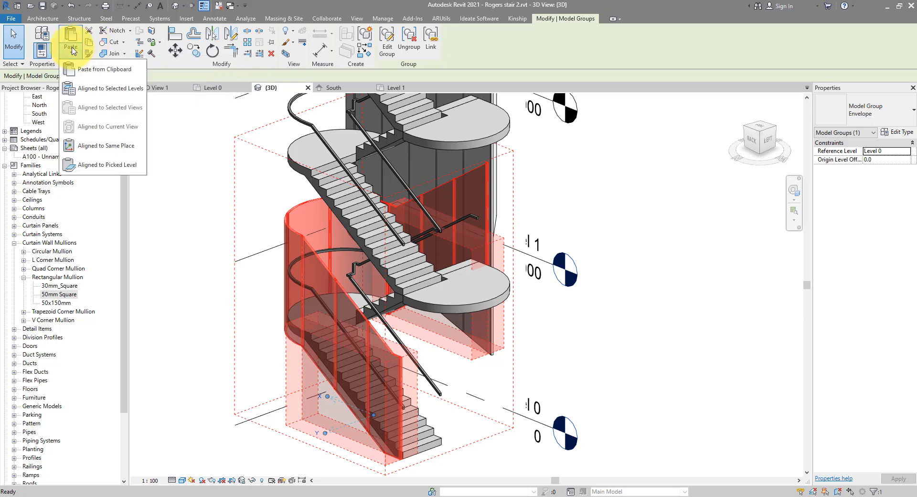
{"action": "left_click", "coordinate": [108, 93]}
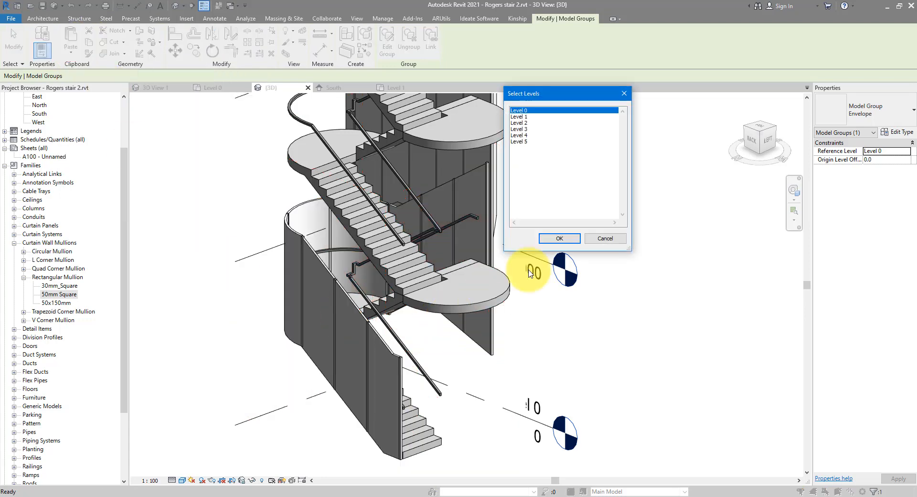
{"action": "left_click", "coordinate": [523, 117]}
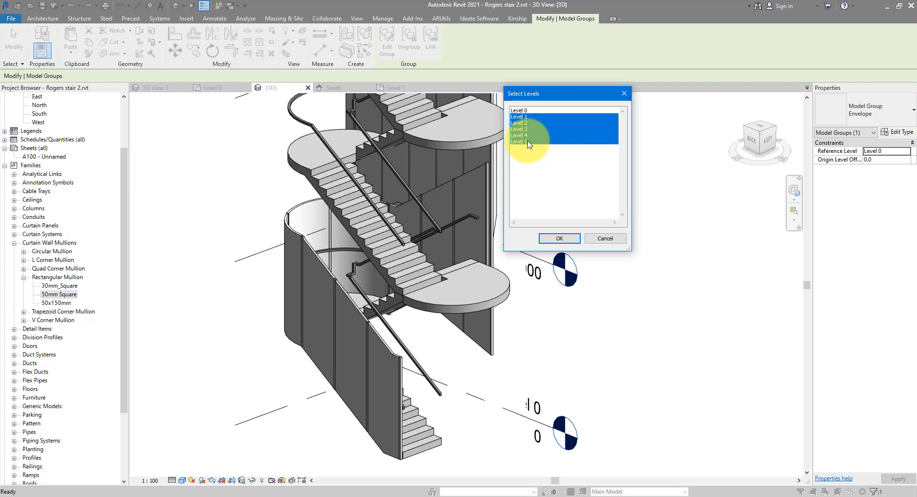
{"action": "left_click", "coordinate": [560, 238]}
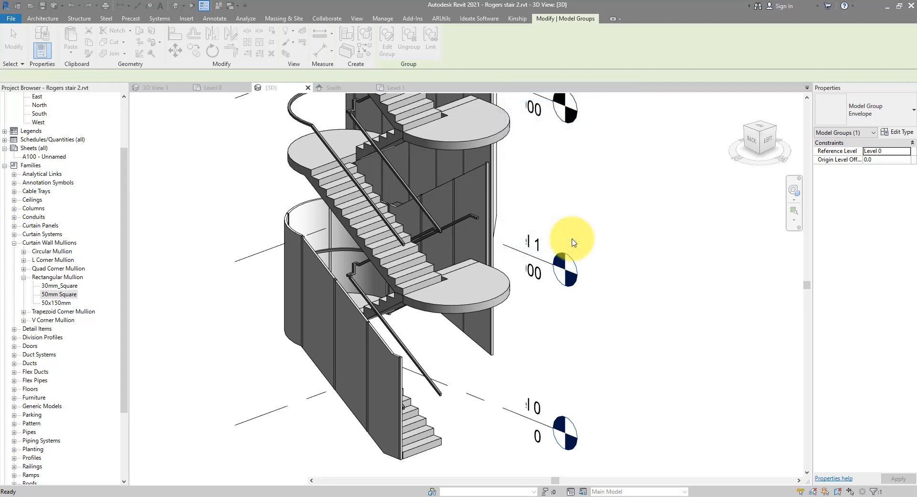
{"action": "middle_click_drag", "start_coordinate": [589, 254], "coordinate": [763, 291], "text": "shift"}
{"action": "middle_click_drag", "start_coordinate": [539, 311], "coordinate": [420, 315], "text": "shift"}
{"action": "scroll", "coordinate": [420, 315], "scroll_direction": "up", "scroll_amount": 5}
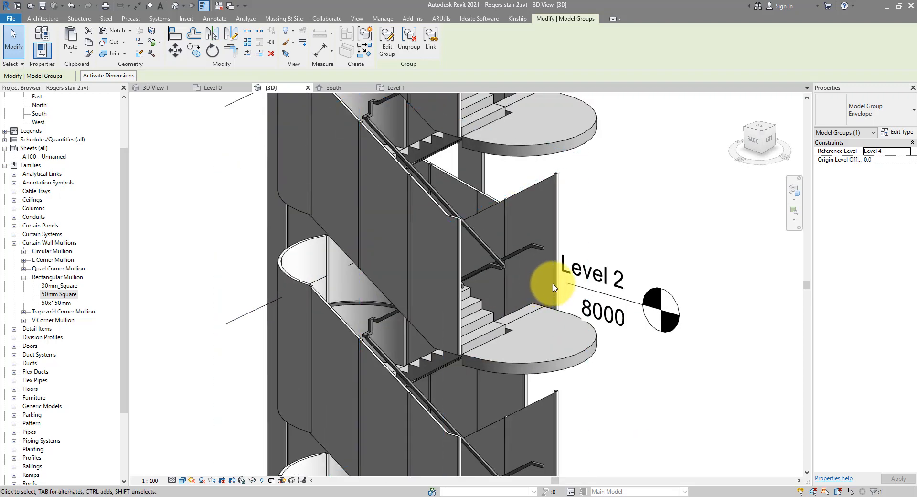
{"action": "scroll", "coordinate": [604, 308], "scroll_direction": "down", "scroll_amount": 5}
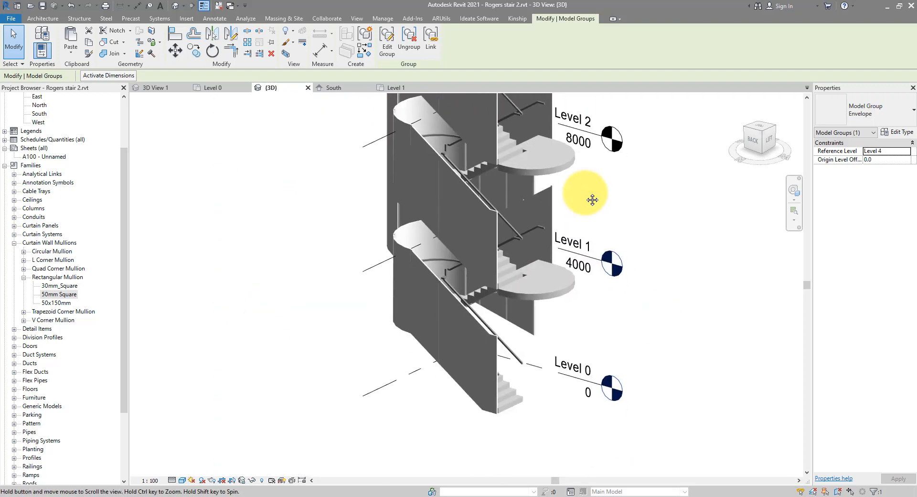
Step: Edit the Level 1 Envelope group and mirror a copy of its curved wall about a vertical axis through the flight's midpoint in plan
{"action": "left_click_drag", "start_coordinate": [400, 248], "coordinate": [445, 130]}
{"action": "left_click", "coordinate": [387, 41]}
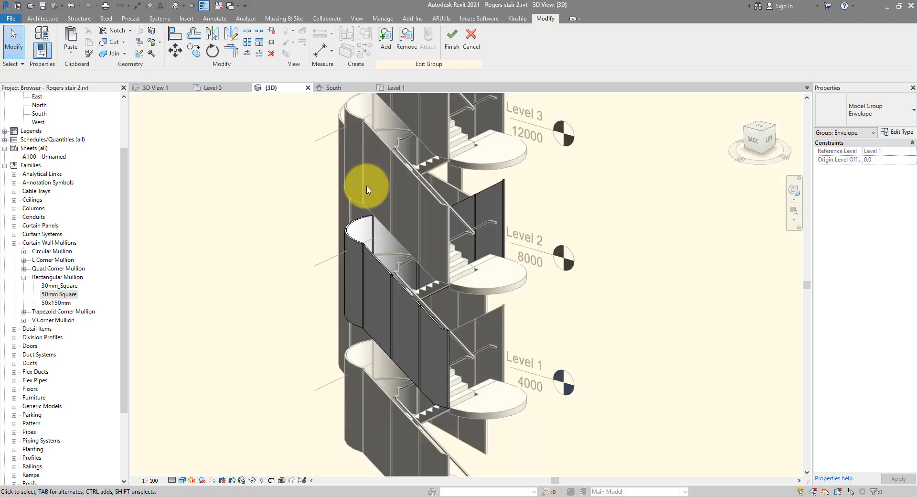
{"action": "left_click", "coordinate": [357, 221]}
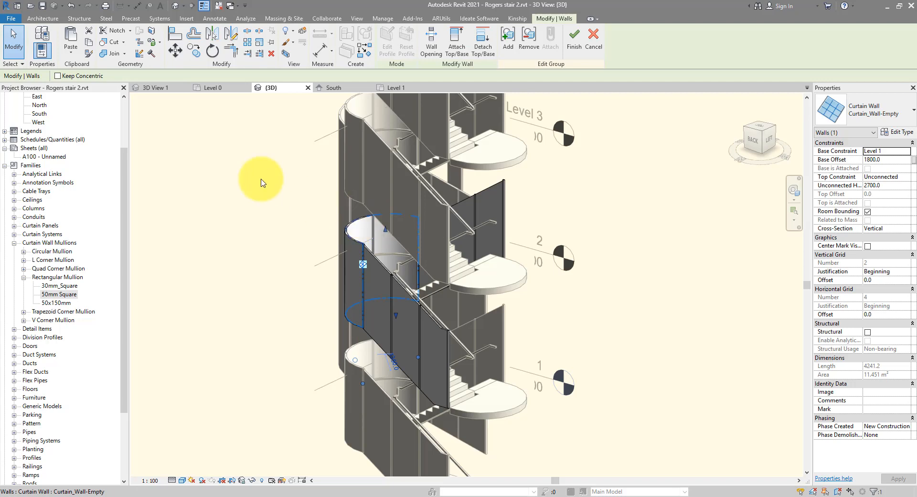
{"action": "left_click", "coordinate": [394, 93]}
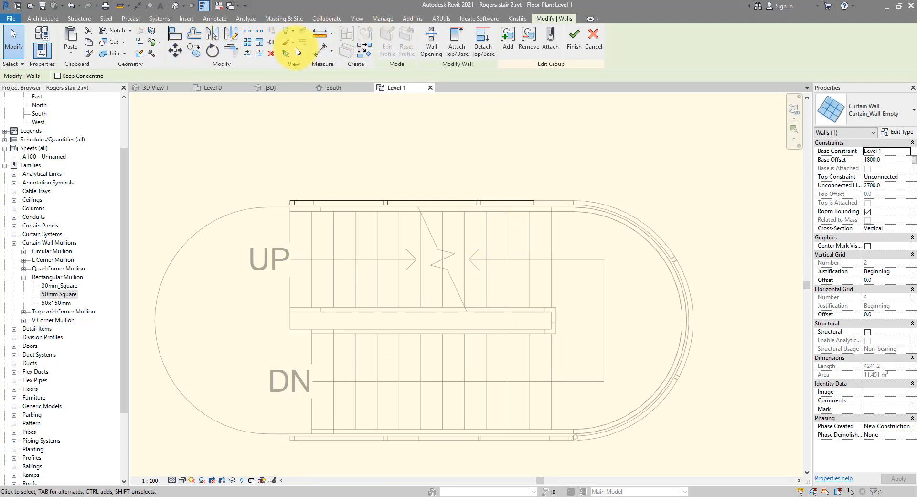
{"action": "left_click", "coordinate": [238, 40]}
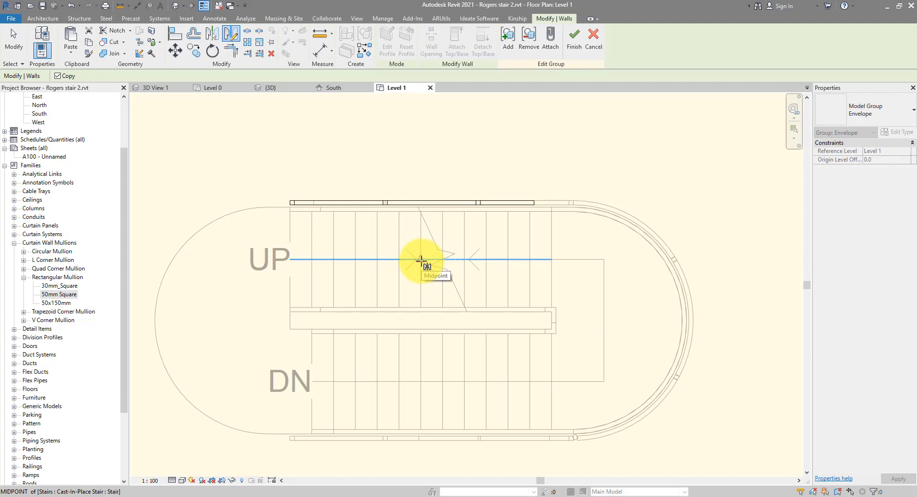
{"action": "left_click", "coordinate": [421, 260]}
{"action": "left_click", "coordinate": [419, 153]}
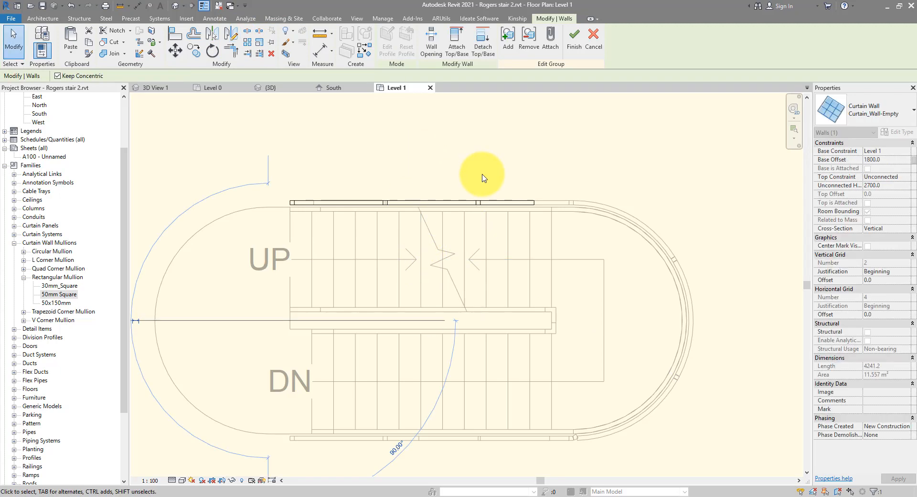
{"action": "scroll", "coordinate": [421, 171], "scroll_direction": "down", "scroll_amount": 2}
Step: Set the mirrored curved wall's base offset to -200 in the 3D view
{"action": "left_click", "coordinate": [175, 8]}
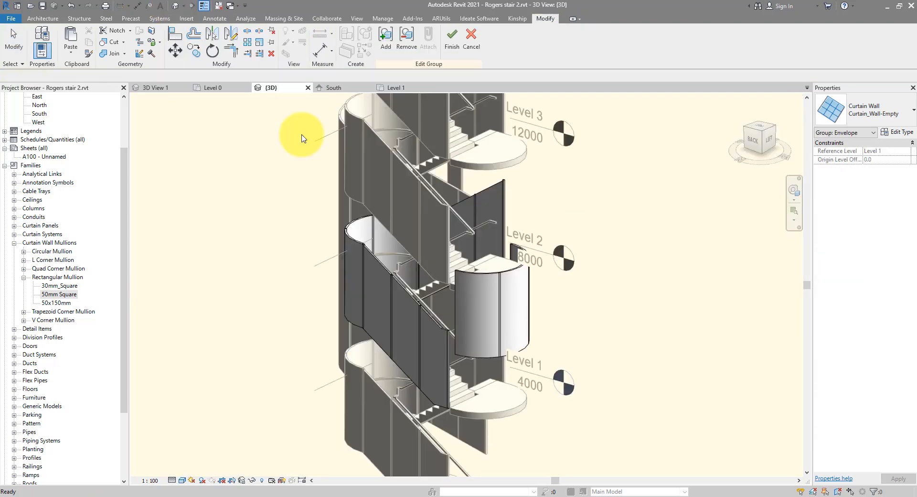
{"action": "middle_click_drag", "start_coordinate": [547, 341], "coordinate": [515, 263]}
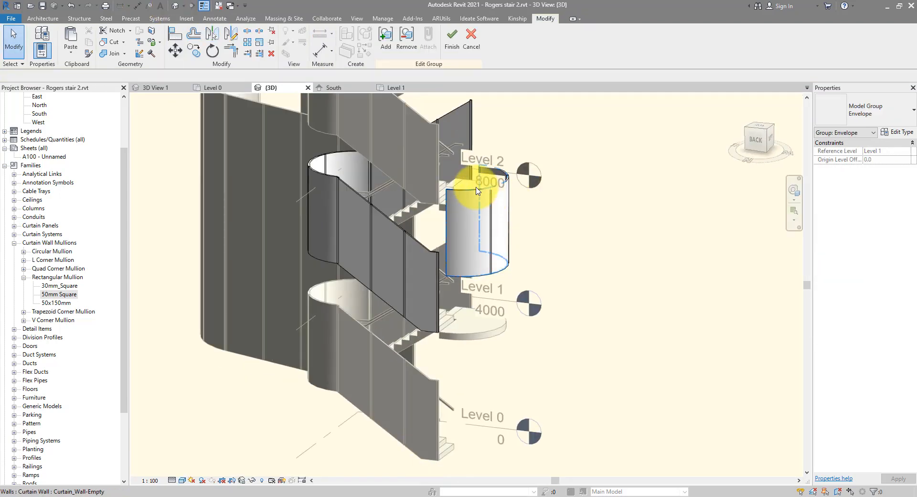
{"action": "left_click", "coordinate": [478, 191]}
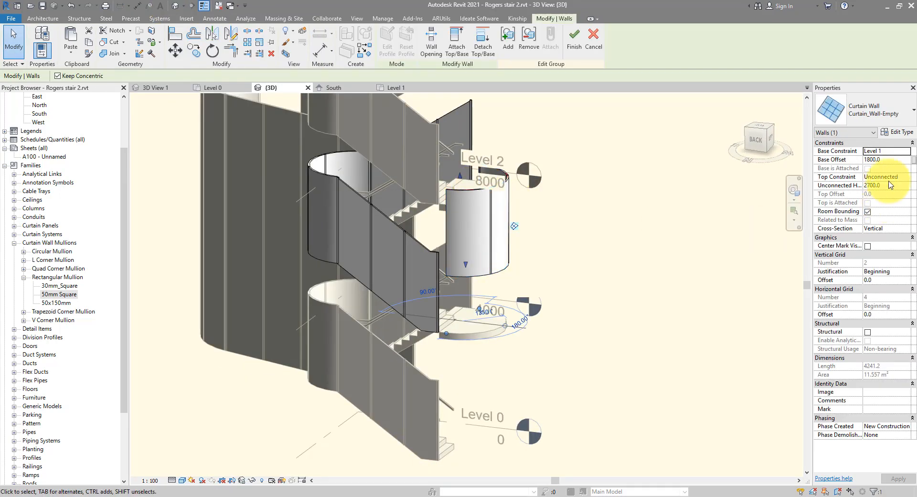
{"action": "scroll", "coordinate": [478, 393], "scroll_direction": "up", "scroll_amount": 4}
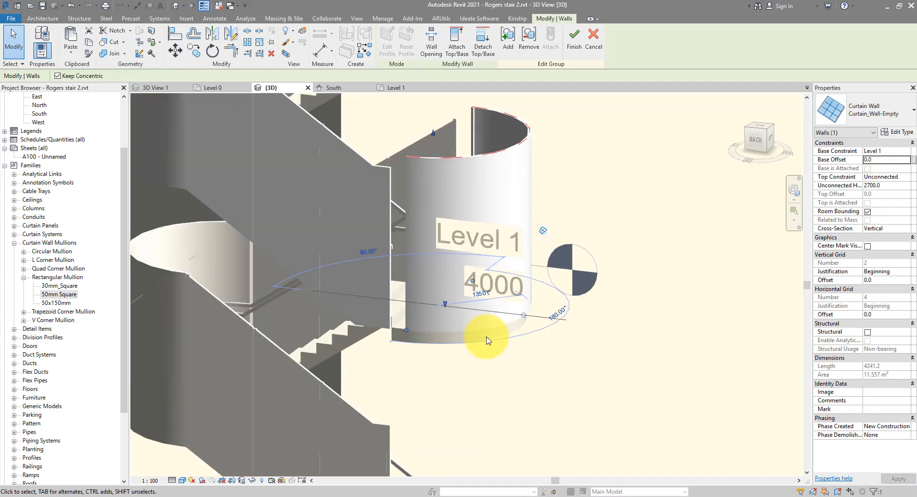
{"action": "left_click", "coordinate": [880, 161]}
{"action": "type", "text": "-200"}
{"action": "scroll", "coordinate": [512, 337], "scroll_direction": "up", "scroll_amount": 4}
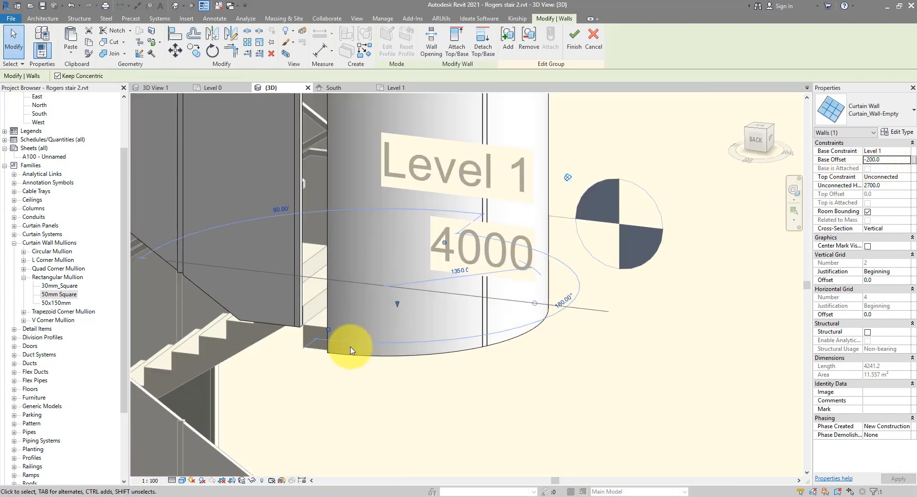
{"action": "scroll", "coordinate": [466, 367], "scroll_direction": "down", "scroll_amount": 3}
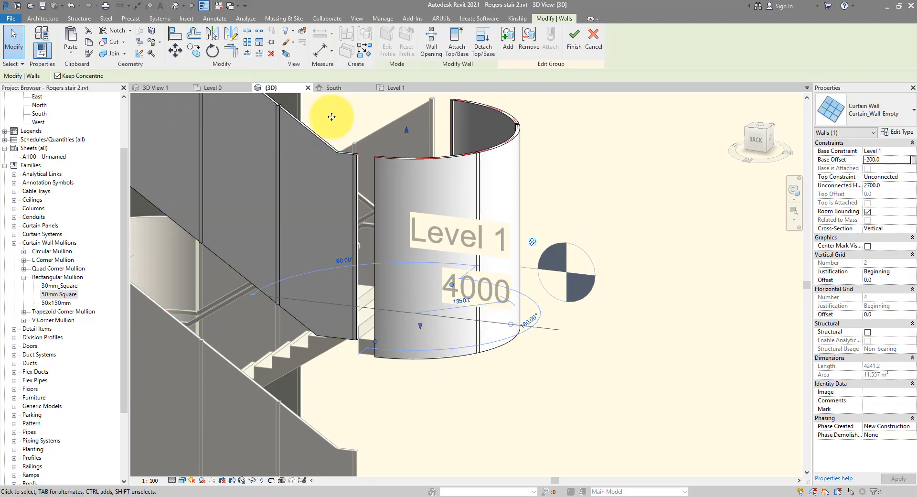
Step: Edit the profile of the straight Level 1 flight wall and align its vertical end edge to the mirrored curved wall's edge
{"action": "left_click", "coordinate": [333, 148]}
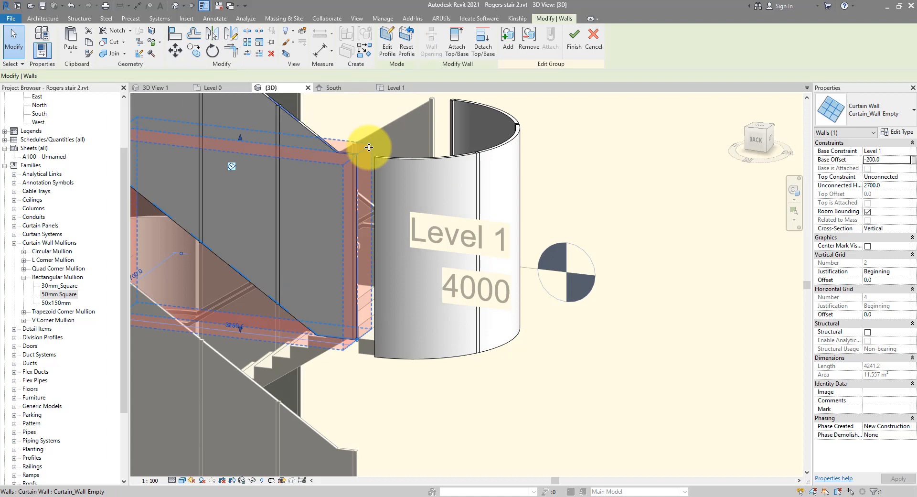
{"action": "left_click", "coordinate": [388, 50]}
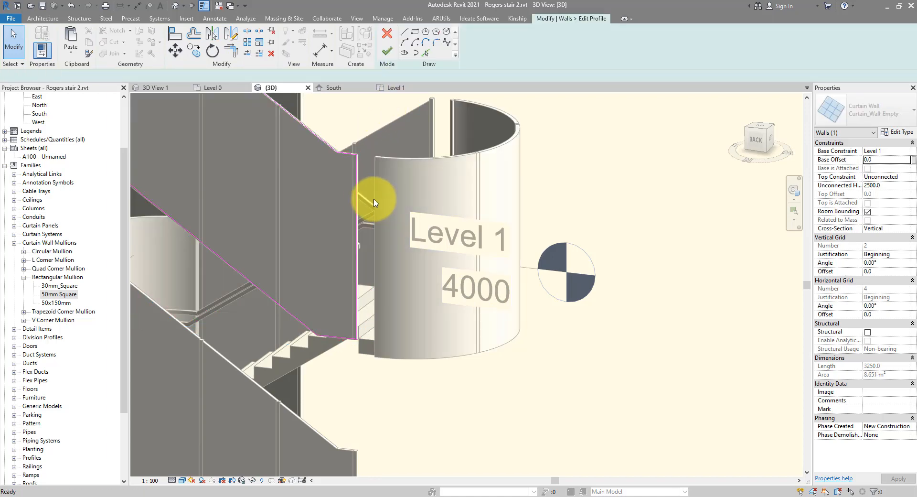
{"action": "left_click", "coordinate": [175, 35]}
{"action": "scroll", "coordinate": [359, 138], "scroll_direction": "up", "scroll_amount": 4}
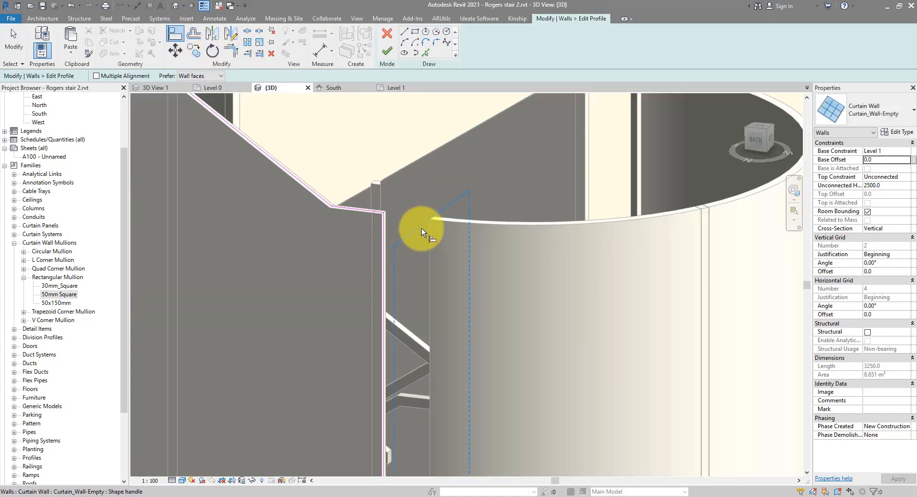
{"action": "left_click", "coordinate": [396, 268]}
{"action": "left_click", "coordinate": [385, 241]}
{"action": "left_click", "coordinate": [737, 485]}
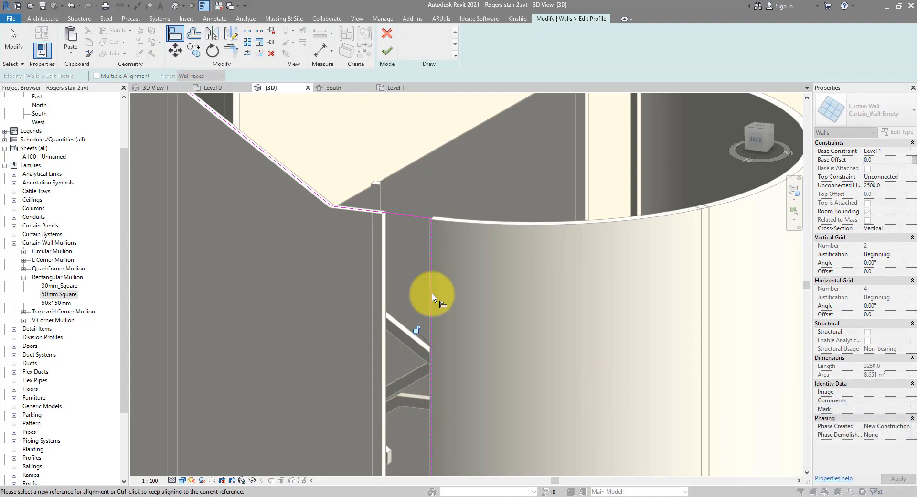
{"action": "middle_click_drag", "start_coordinate": [466, 290], "coordinate": [434, 153]}
{"action": "scroll", "coordinate": [434, 155], "scroll_direction": "down", "scroll_amount": 4}
{"action": "scroll", "coordinate": [434, 358], "scroll_direction": "up", "scroll_amount": 3}
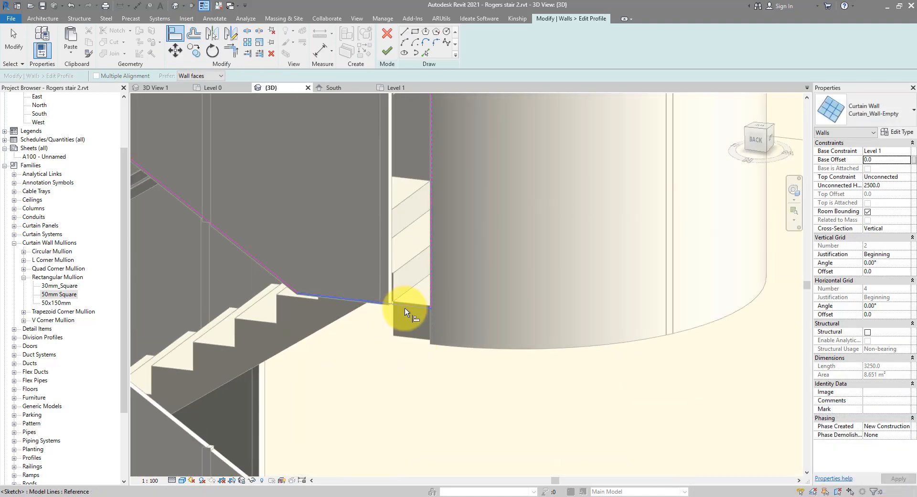
{"action": "key", "text": "Escape"}
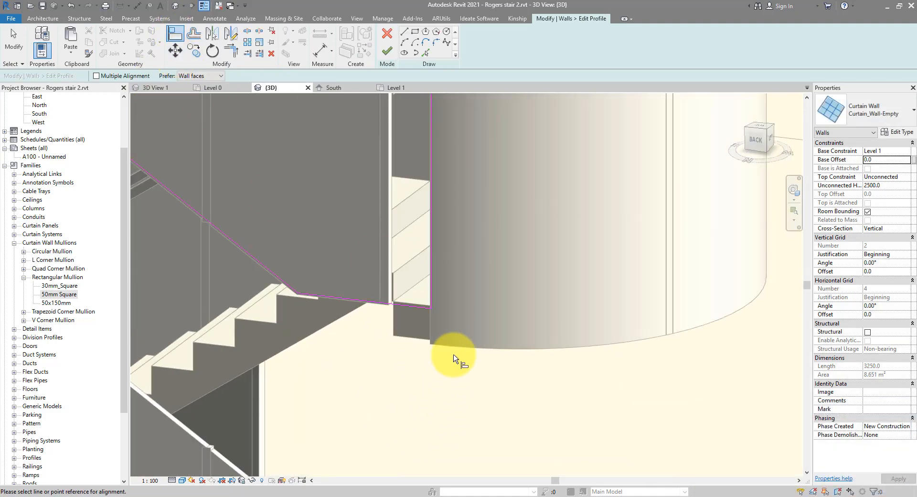
Step: Align the profile's short lower edge to the bottom of the curved wall and finish the profile
{"action": "left_click", "coordinate": [454, 348]}
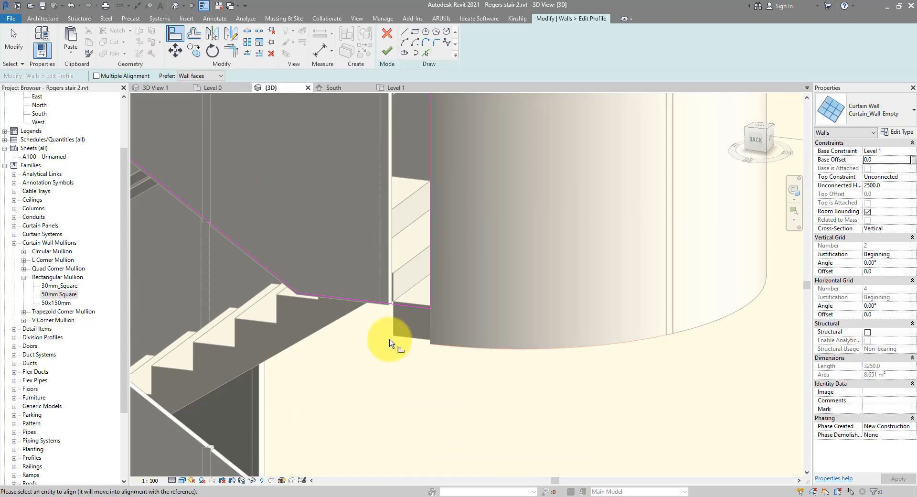
{"action": "left_click", "coordinate": [385, 305]}
{"action": "left_click", "coordinate": [765, 485]}
{"action": "scroll", "coordinate": [378, 370], "scroll_direction": "down", "scroll_amount": 4}
{"action": "left_click", "coordinate": [388, 52]}
Step: Finish editing the Envelope group so the mirrored wall and extended profile apply to every level
{"action": "left_click", "coordinate": [527, 328]}
{"action": "scroll", "coordinate": [528, 329], "scroll_direction": "down", "scroll_amount": 2}
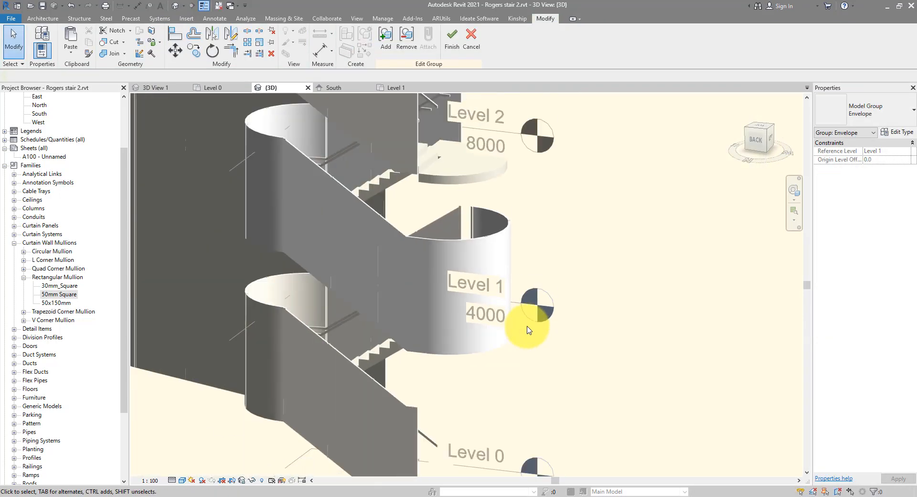
{"action": "middle_click_drag", "start_coordinate": [529, 329], "coordinate": [382, 272], "text": "shift"}
{"action": "middle_click_drag", "start_coordinate": [325, 177], "coordinate": [359, 253]}
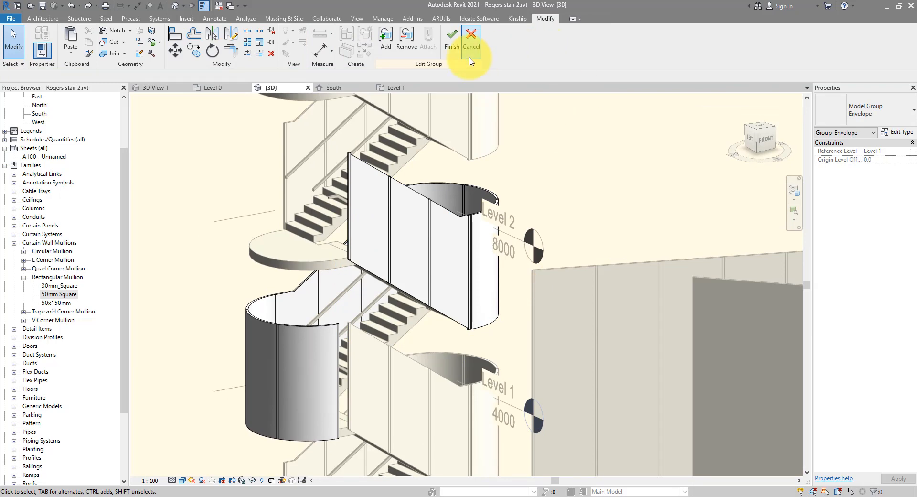
{"action": "left_click", "coordinate": [453, 43]}
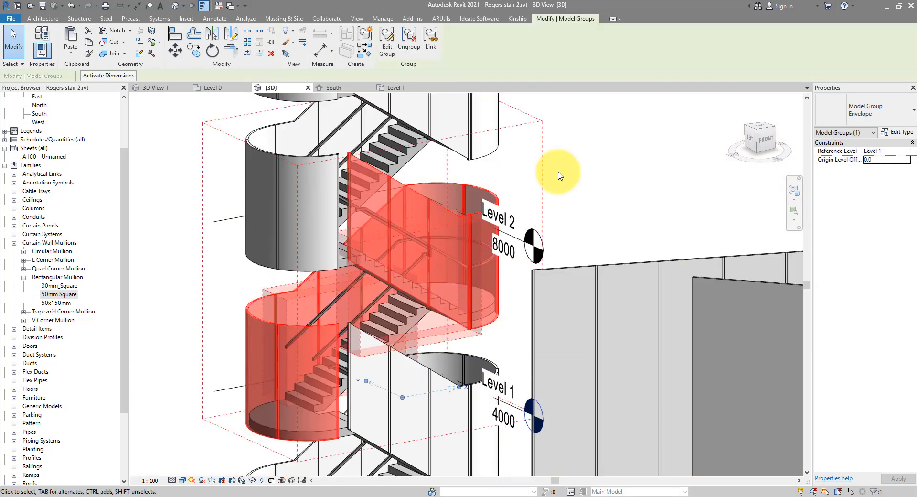
{"action": "left_click", "coordinate": [560, 176]}
Step: Reopen the Level 1 Envelope group for editing and open the profile of its opposite straight flight wall
{"action": "scroll", "coordinate": [358, 191], "scroll_direction": "up", "scroll_amount": 3}
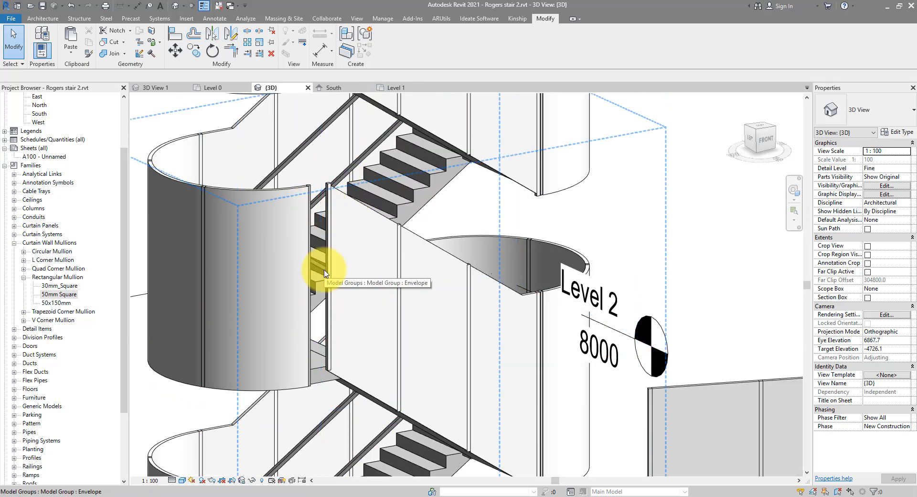
{"action": "left_click", "coordinate": [424, 241]}
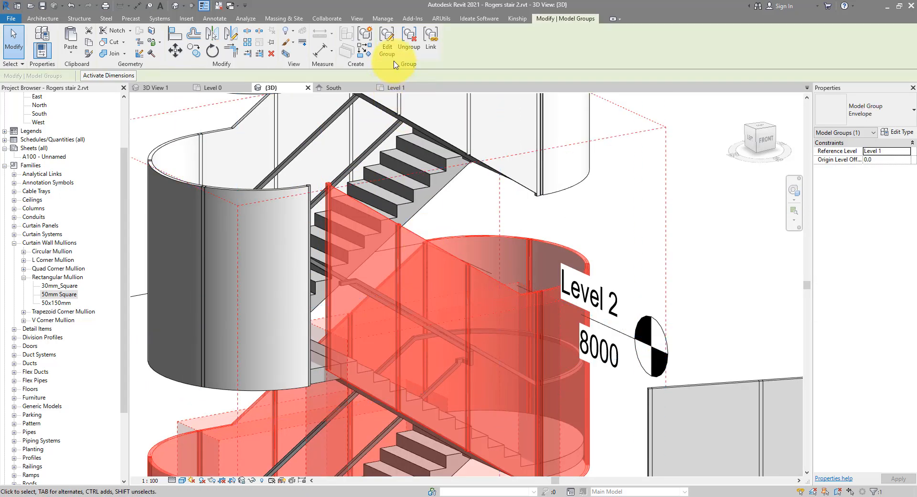
{"action": "left_click", "coordinate": [387, 43]}
{"action": "key", "text": "Tab"}
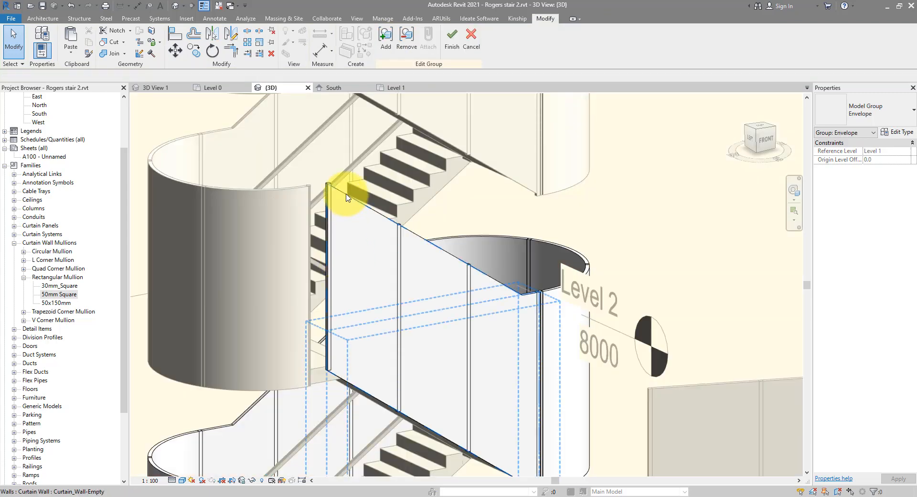
{"action": "left_click", "coordinate": [347, 197]}
{"action": "left_click", "coordinate": [387, 43]}
{"action": "scroll", "coordinate": [333, 404], "scroll_direction": "up", "scroll_amount": 3}
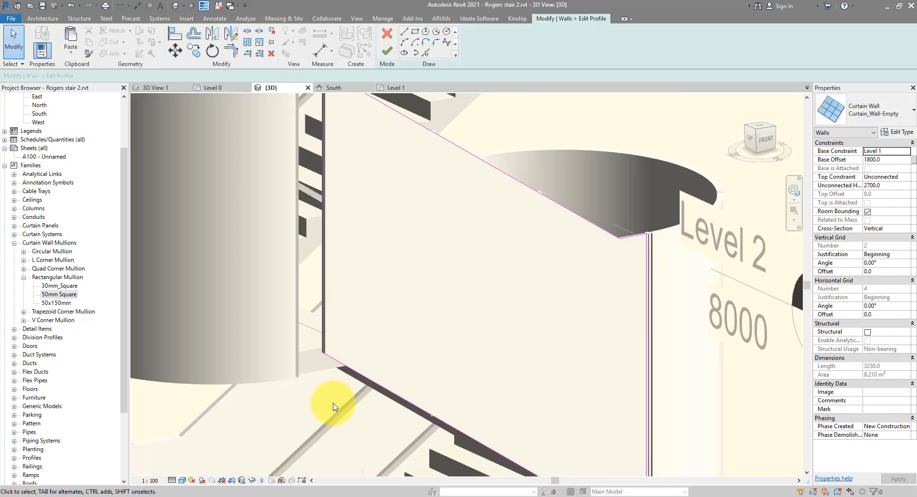
Step: Pick the neighbouring curved wall's end and bottom edges as profile lines and trim them into the flight wall's lower corner
{"action": "middle_click_drag", "start_coordinate": [334, 404], "coordinate": [334, 482]}
{"action": "left_click", "coordinate": [426, 53]}
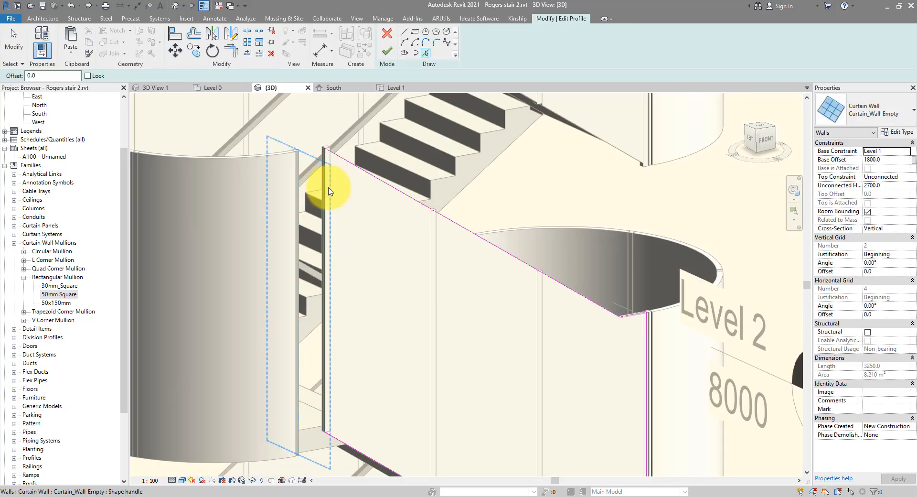
{"action": "left_click", "coordinate": [328, 185]}
{"action": "left_click", "coordinate": [310, 452]}
{"action": "key", "text": "t"}
{"action": "key", "text": "r"}
{"action": "left_click", "coordinate": [353, 449]}
{"action": "left_click", "coordinate": [308, 454]}
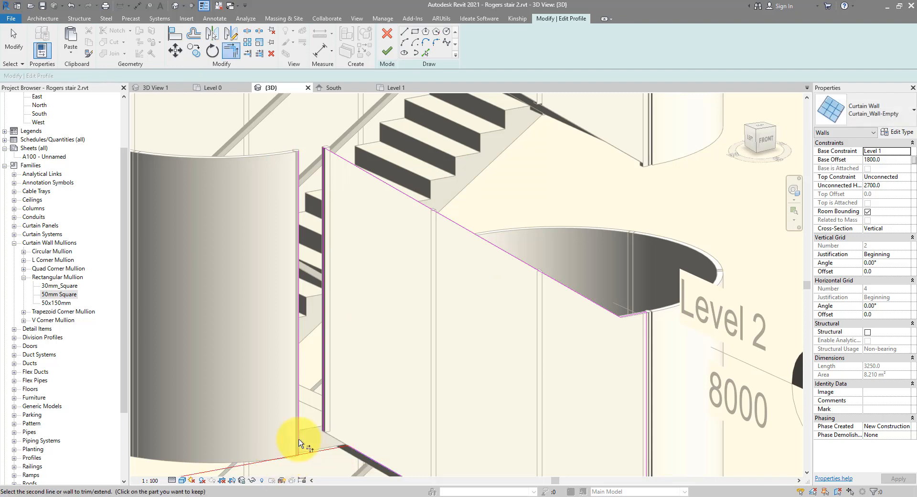
{"action": "left_click", "coordinate": [299, 442]}
Step: Pick the curved wall's top edge as a profile line, trim it to close the upper corner, and finish the profile
{"action": "left_click", "coordinate": [426, 53]}
{"action": "left_click", "coordinate": [293, 153]}
{"action": "key", "text": "t"}
{"action": "key", "text": "r"}
{"action": "left_click", "coordinate": [306, 152]}
{"action": "left_click", "coordinate": [330, 166]}
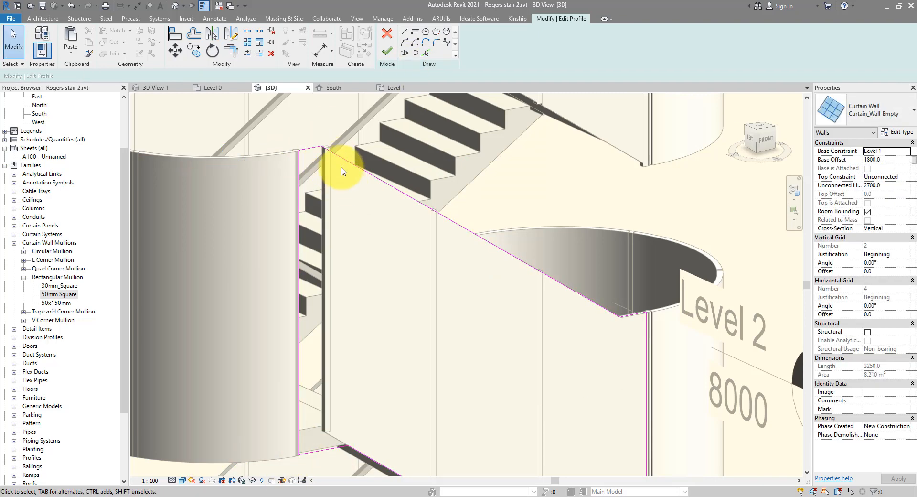
{"action": "left_click", "coordinate": [387, 50]}
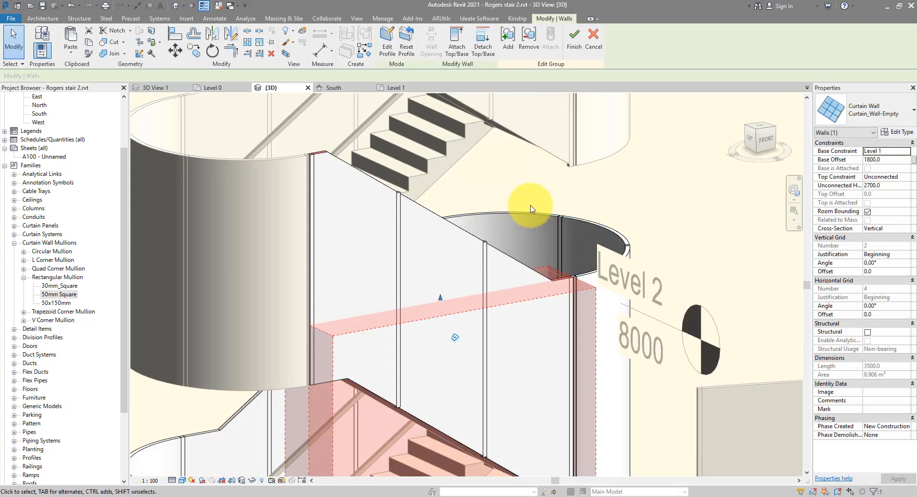
Step: Delete the curved wall's 50mm Square end mullion where it meets the straight flight wall below Level 2, and finish the group edit
{"action": "middle_click_drag", "start_coordinate": [532, 206], "coordinate": [526, 255], "text": "shift"}
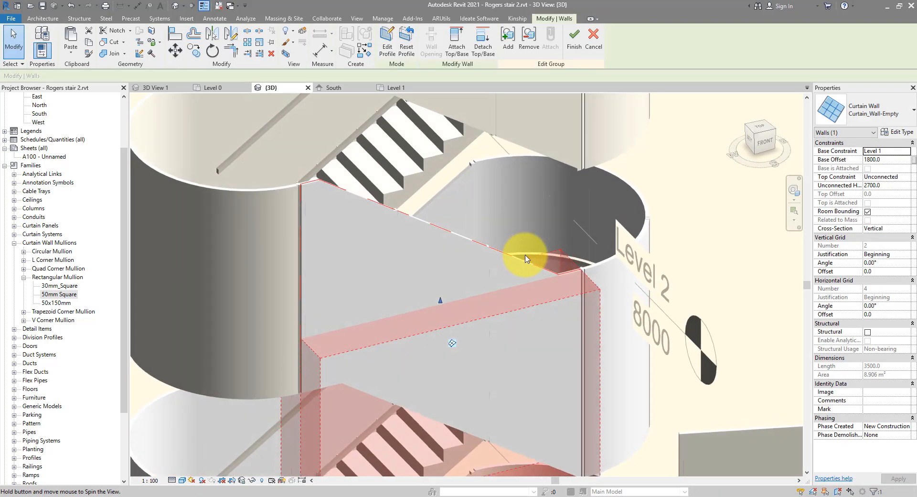
{"action": "scroll", "coordinate": [595, 270], "scroll_direction": "up", "scroll_amount": 6}
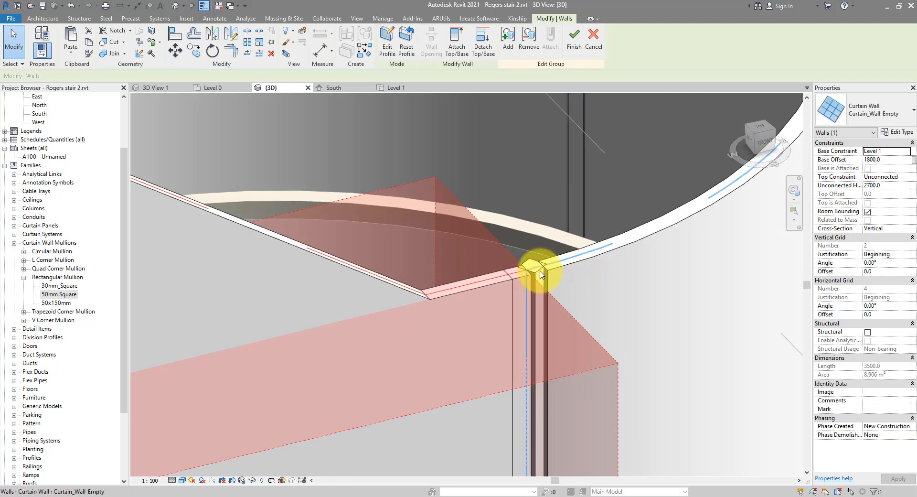
{"action": "left_click", "coordinate": [540, 273]}
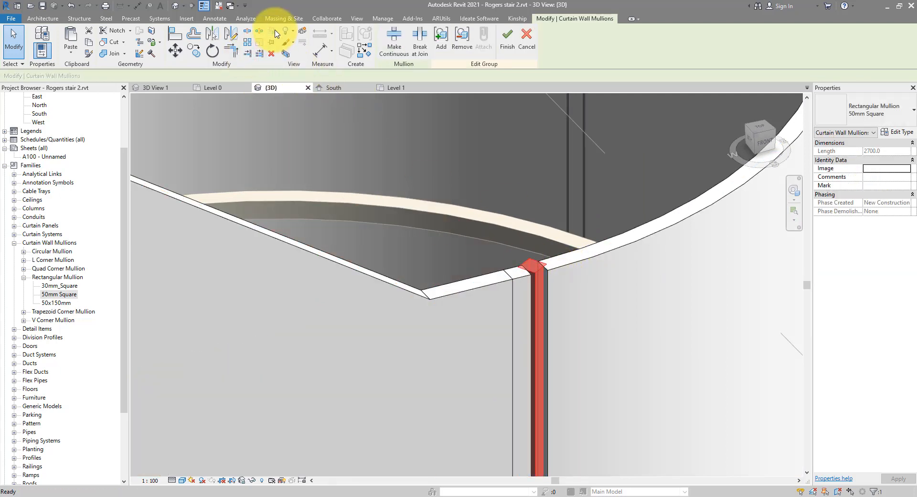
{"action": "left_click", "coordinate": [272, 54]}
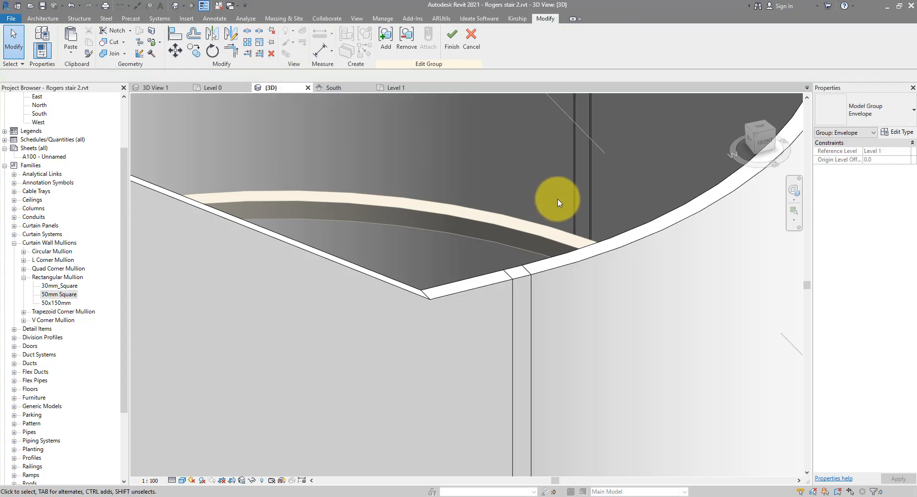
{"action": "scroll", "coordinate": [557, 199], "scroll_direction": "down", "scroll_amount": 4}
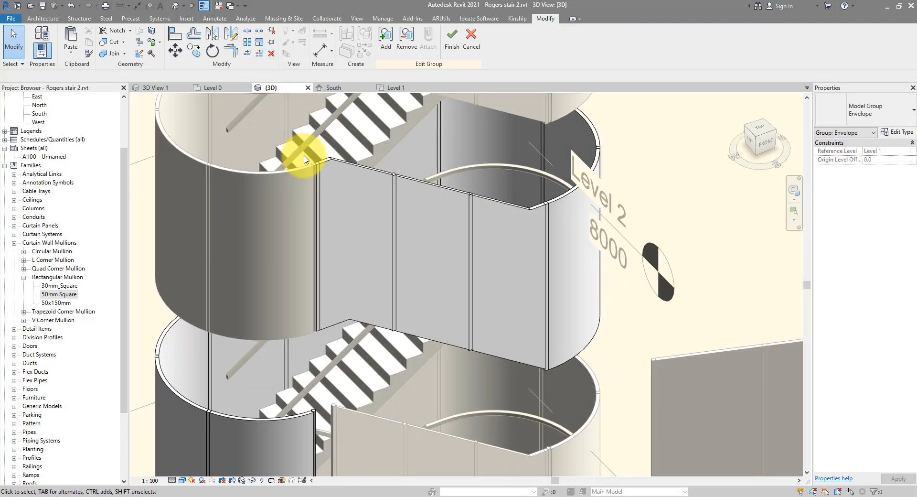
{"action": "scroll", "coordinate": [307, 153], "scroll_direction": "up", "scroll_amount": 5}
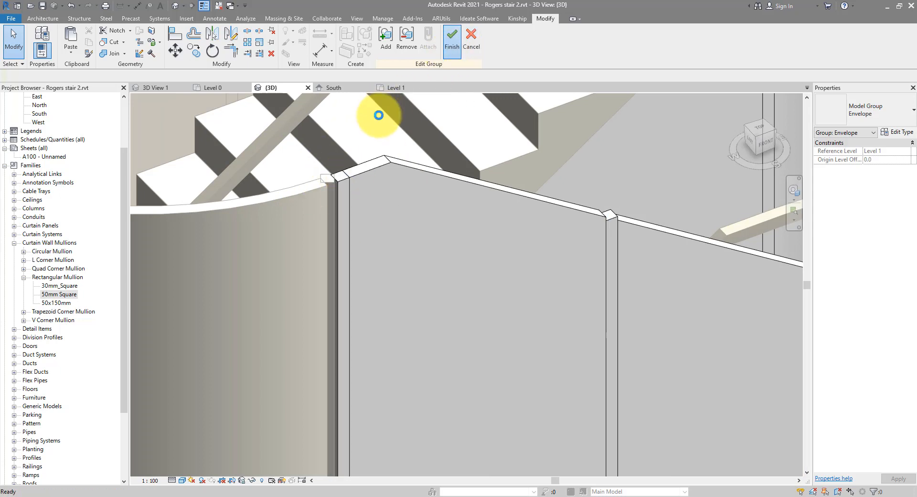
{"action": "left_click", "coordinate": [452, 40]}
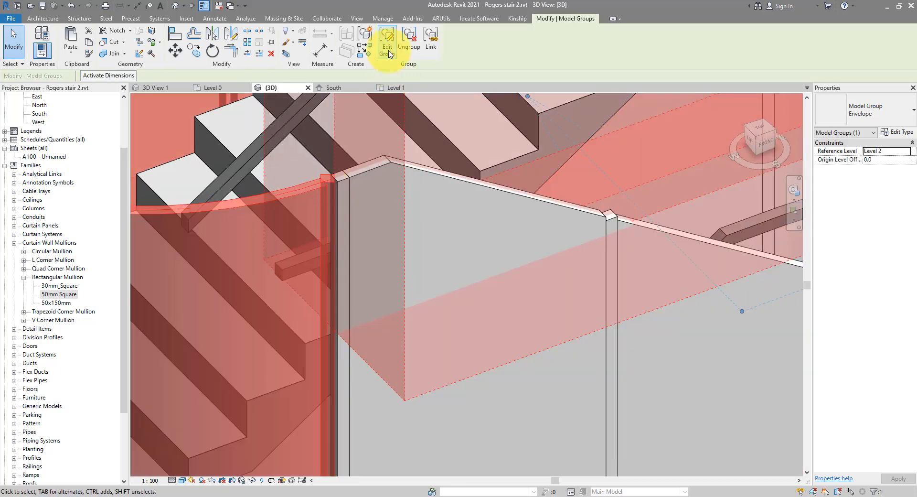
Step: Edit the Level 2 Envelope group, delete the curved wall's end mullion beside the Level 1 flight wall, and finish the group
{"action": "left_click", "coordinate": [387, 38]}
{"action": "left_click", "coordinate": [333, 185]}
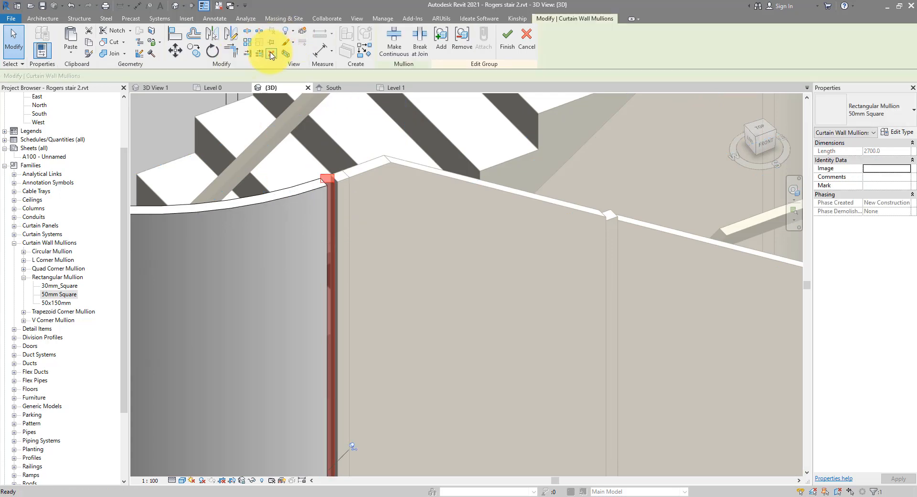
{"action": "left_click", "coordinate": [271, 55]}
{"action": "scroll", "coordinate": [471, 193], "scroll_direction": "down", "scroll_amount": 3}
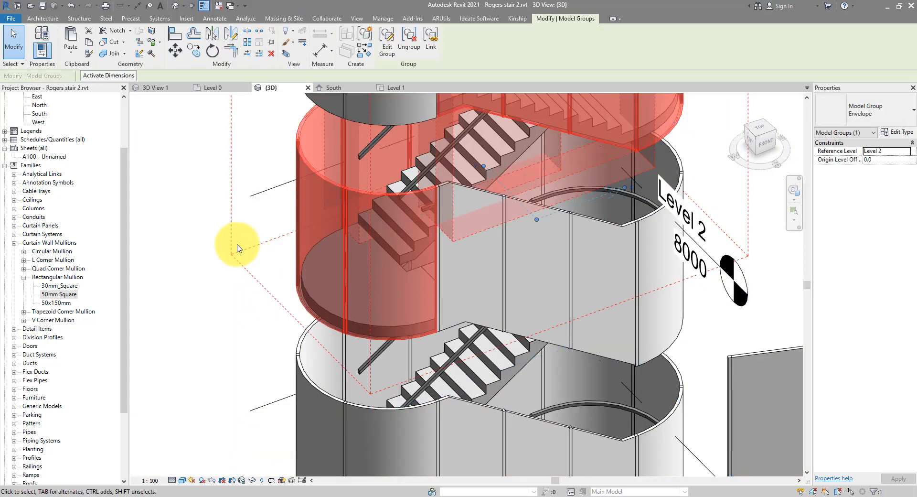
Step: Examine the repeated envelope from several sides, checking wall junctions, landings and handrails between levels
{"action": "middle_click_drag", "start_coordinate": [242, 241], "coordinate": [509, 226], "text": "shift"}
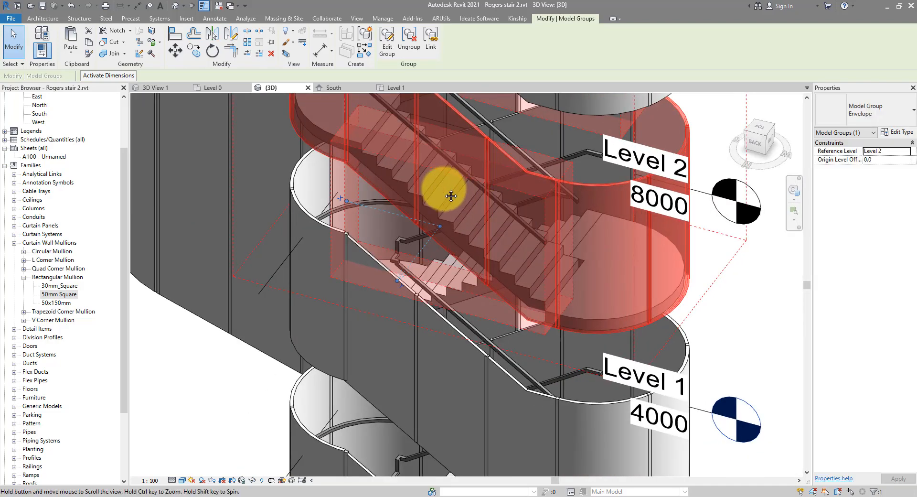
{"action": "middle_click_drag", "start_coordinate": [450, 190], "coordinate": [456, 259]}
{"action": "scroll", "coordinate": [568, 261], "scroll_direction": "up", "scroll_amount": 6}
{"action": "scroll", "coordinate": [338, 214], "scroll_direction": "down", "scroll_amount": 5}
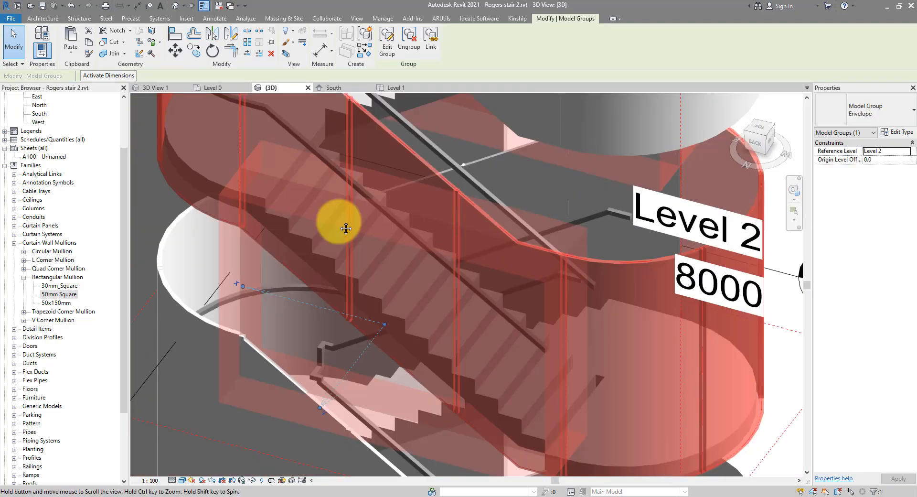
{"action": "middle_click_drag", "start_coordinate": [338, 215], "coordinate": [468, 277], "text": "shift"}
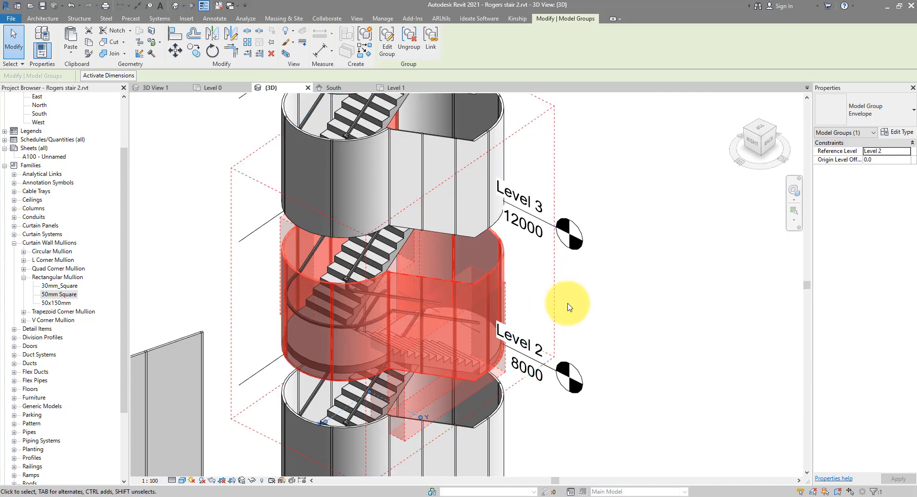
{"action": "left_click", "coordinate": [614, 310]}
{"action": "middle_click_drag", "start_coordinate": [385, 295], "coordinate": [368, 387], "text": "shift"}
{"action": "scroll", "coordinate": [354, 324], "scroll_direction": "up", "scroll_amount": 5}
{"action": "middle_click_drag", "start_coordinate": [353, 322], "coordinate": [617, 237], "text": "shift"}
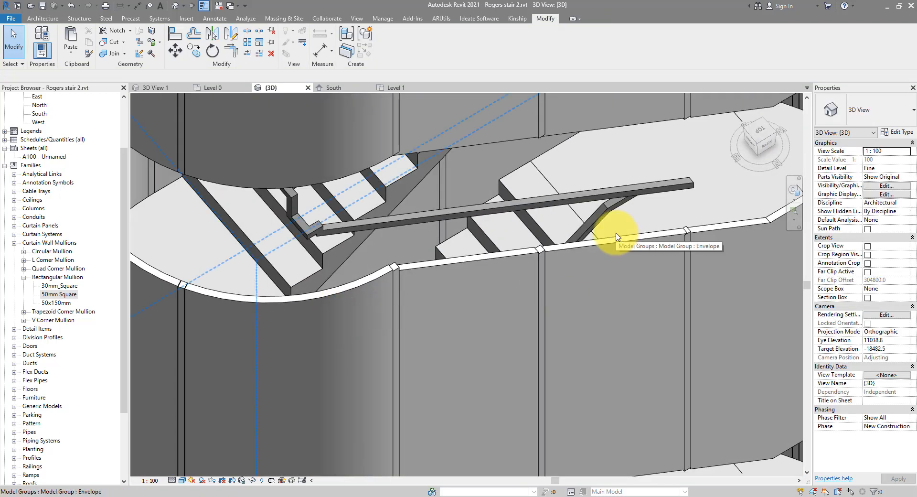
Step: Select all Envelope group instances visible in the view and temporarily hide them to expose the stairs and landings
{"action": "left_click", "coordinate": [617, 242]}
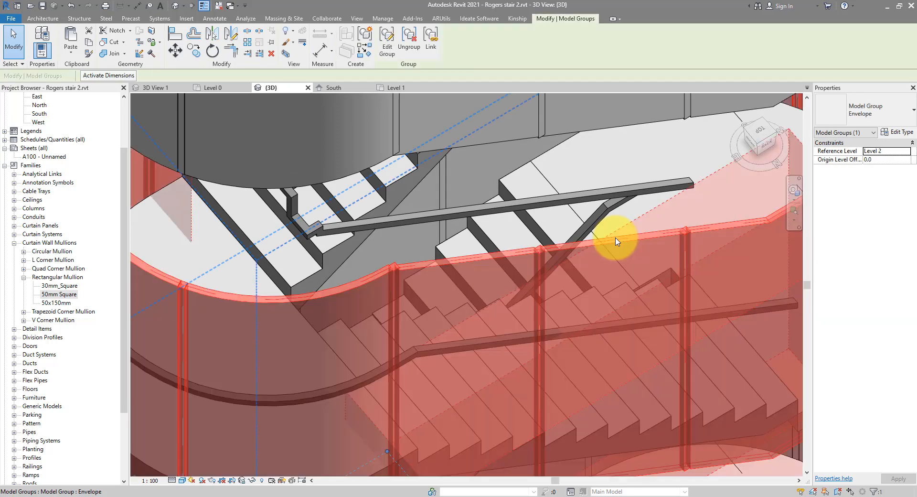
{"action": "right_click", "coordinate": [616, 241]}
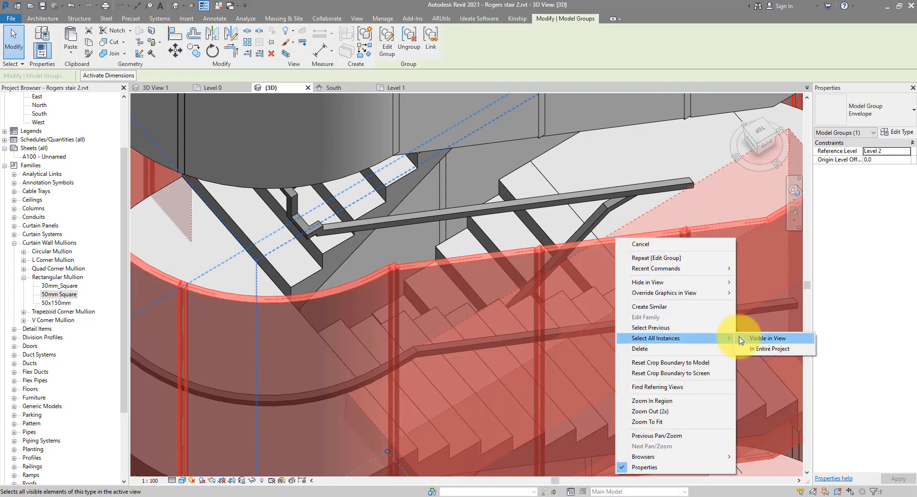
{"action": "left_click", "coordinate": [767, 338]}
{"action": "scroll", "coordinate": [503, 369], "scroll_direction": "down", "scroll_amount": 5}
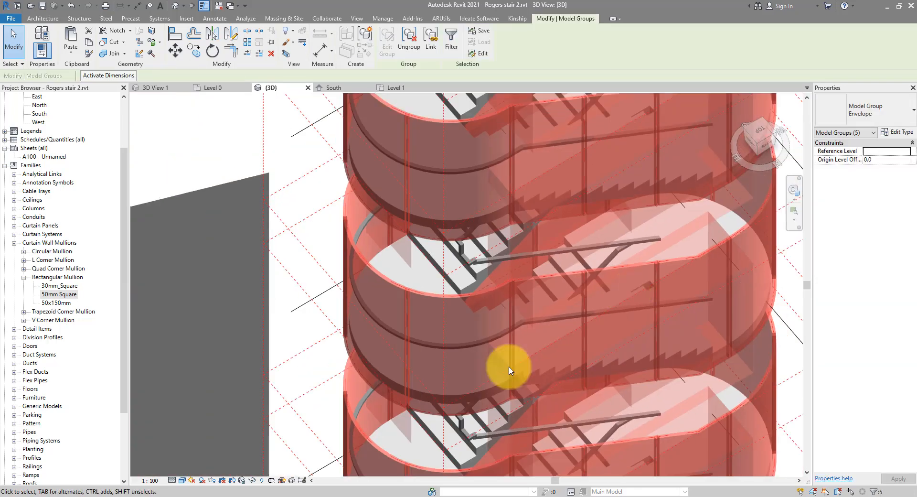
{"action": "left_click", "coordinate": [255, 481]}
{"action": "left_click", "coordinate": [275, 448]}
{"action": "scroll", "coordinate": [614, 317], "scroll_direction": "down", "scroll_amount": 5}
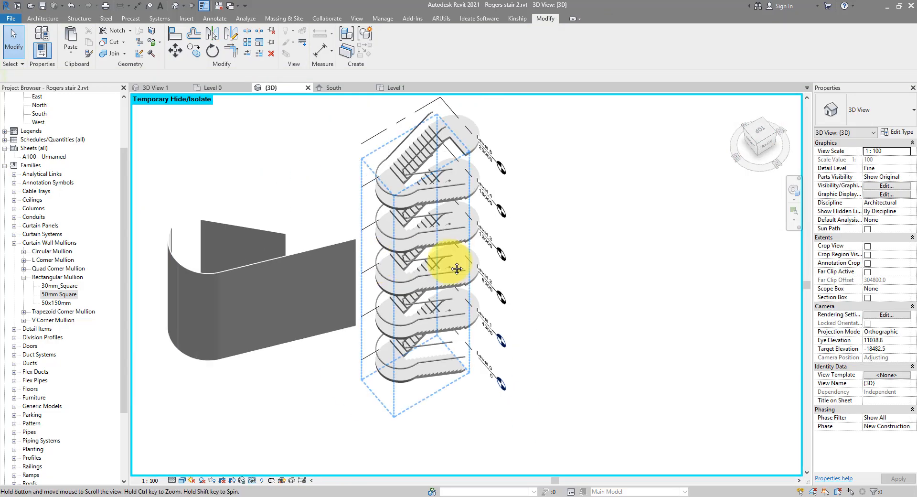
Step: Edit the outer railing's path and add an arc by picking the curved edge of the rounded landing at Level 1
{"action": "scroll", "coordinate": [544, 334], "scroll_direction": "up", "scroll_amount": 8}
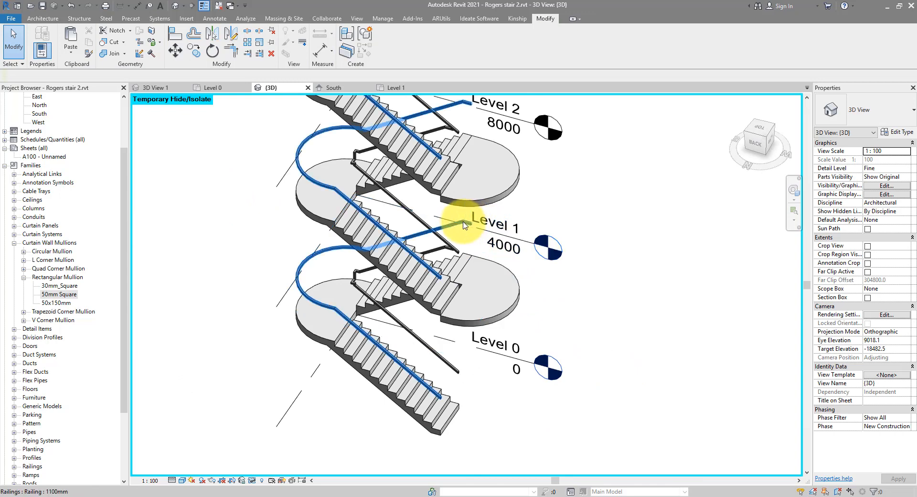
{"action": "left_click", "coordinate": [454, 224]}
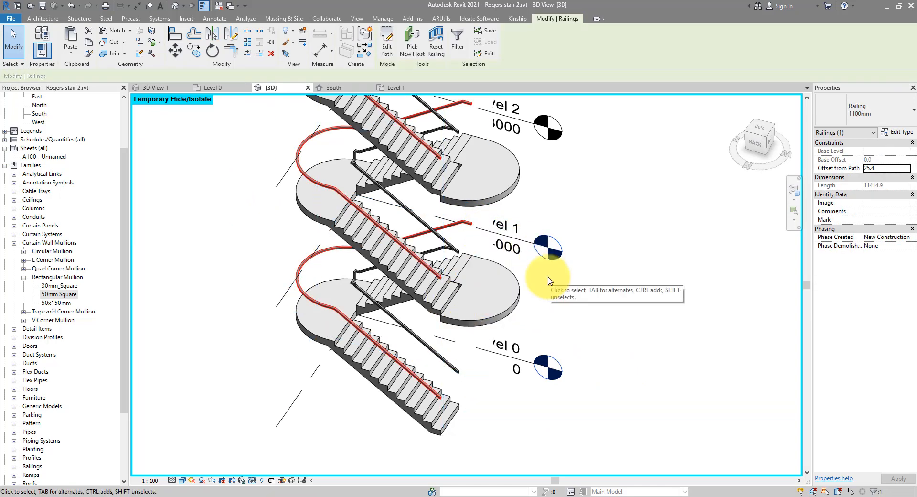
{"action": "left_click", "coordinate": [386, 48]}
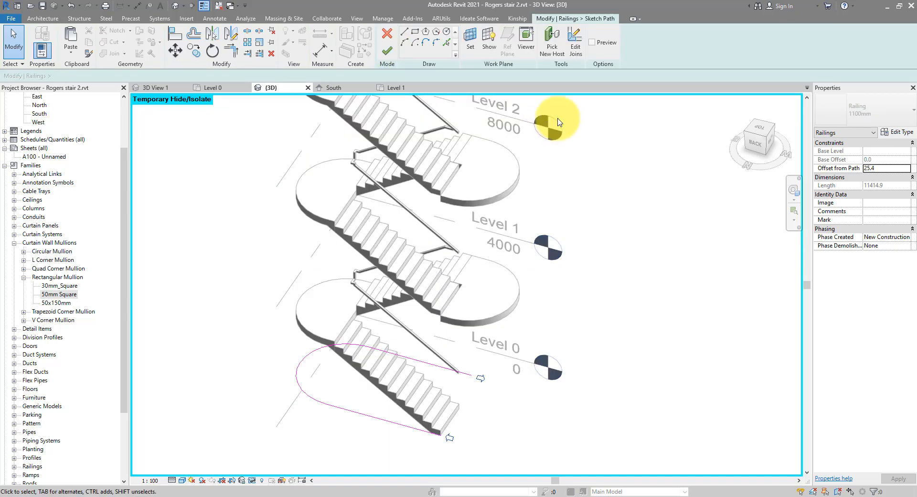
{"action": "left_click", "coordinate": [448, 44]}
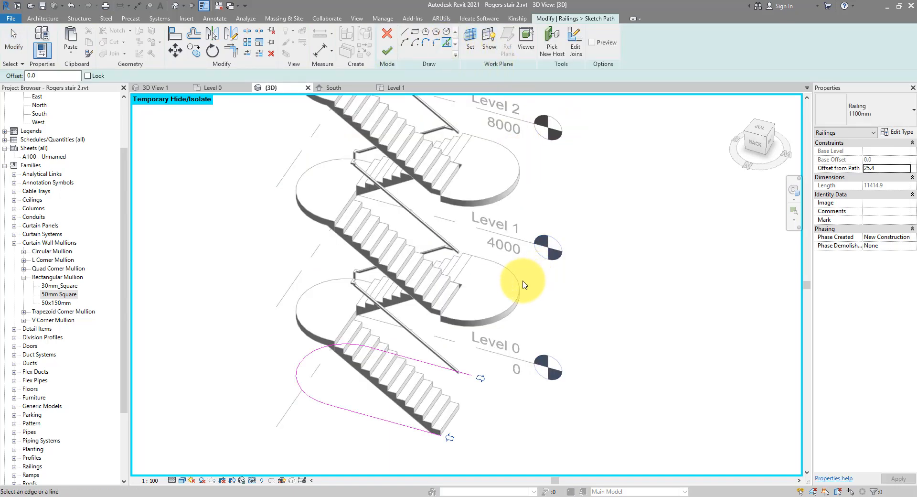
{"action": "scroll", "coordinate": [487, 389], "scroll_direction": "up", "scroll_amount": 4}
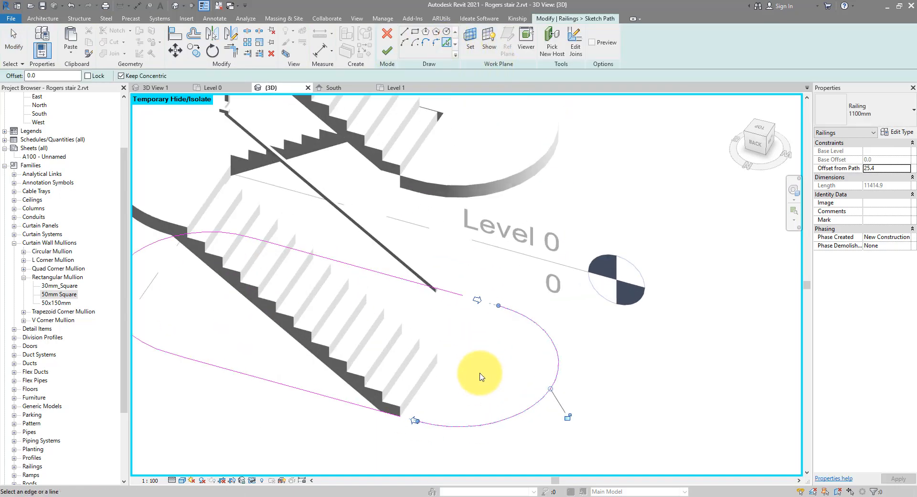
Step: Extend the railing's upper straight path line to meet the new landing arc and finish the path
{"action": "key", "text": "Escape"}
{"action": "left_click", "coordinate": [456, 293]}
{"action": "left_click_drag", "start_coordinate": [463, 295], "coordinate": [498, 304]}
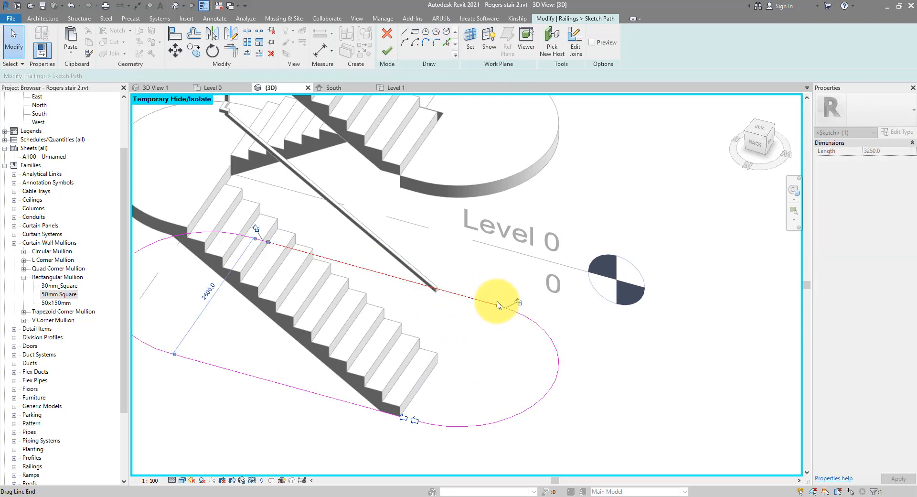
{"action": "scroll", "coordinate": [503, 196], "scroll_direction": "down", "scroll_amount": 3}
{"action": "left_click", "coordinate": [388, 51]}
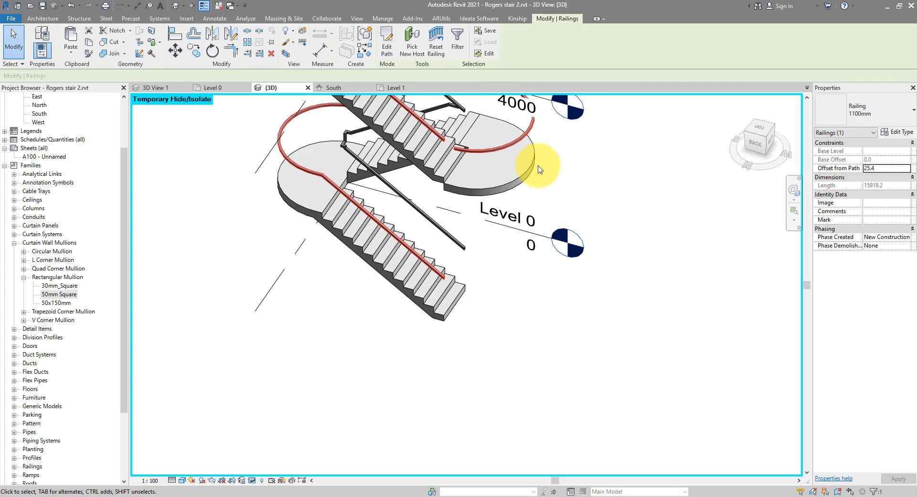
Step: Reopen the outer railing's path, extend the straight line beside the lower flight to the landing arc's other end, and finish
{"action": "middle_click_drag", "start_coordinate": [537, 163], "coordinate": [544, 233]}
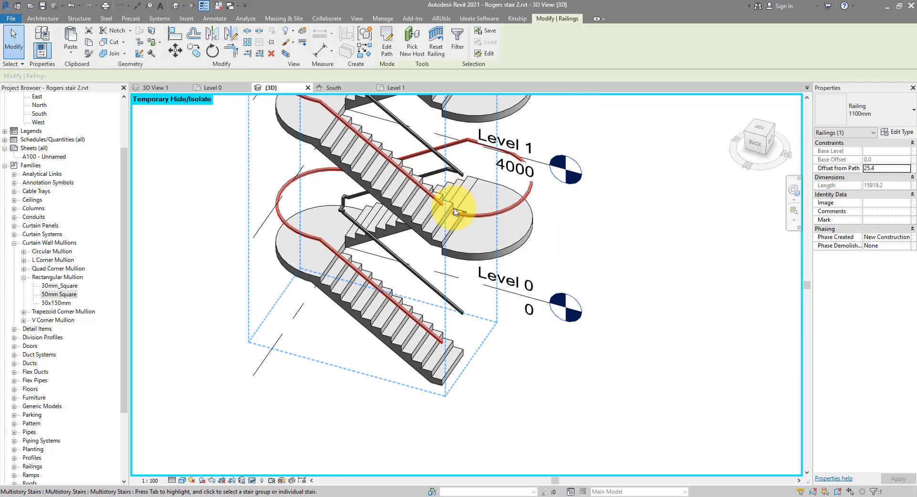
{"action": "left_click", "coordinate": [385, 46]}
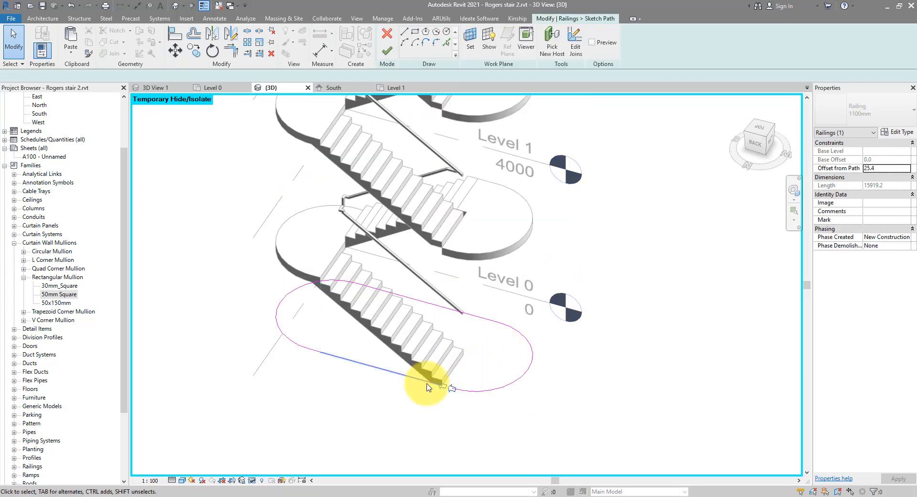
{"action": "scroll", "coordinate": [443, 388], "scroll_direction": "up", "scroll_amount": 4}
{"action": "left_click_drag", "start_coordinate": [443, 381], "coordinate": [461, 387]}
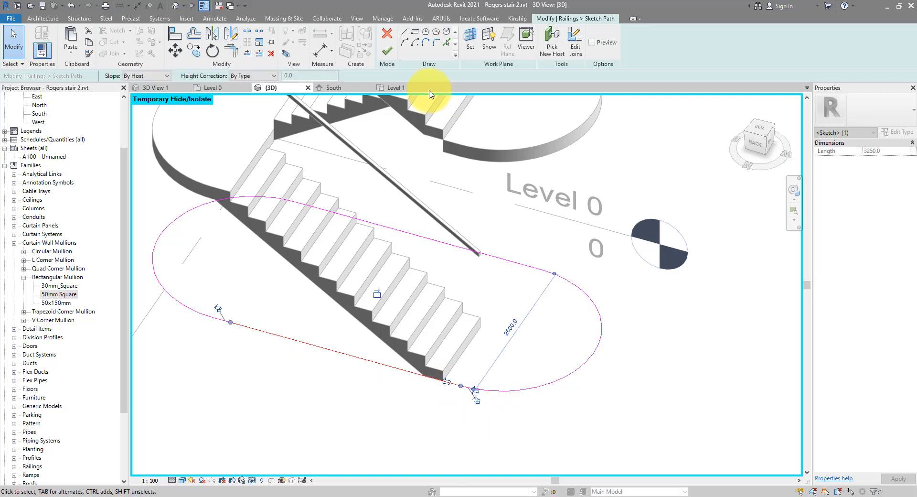
{"action": "left_click", "coordinate": [387, 51]}
Step: Edit the inner railing's path between the flights and delete the short straight segment joining its two long lines
{"action": "scroll", "coordinate": [550, 327], "scroll_direction": "down", "scroll_amount": 3}
{"action": "middle_click_drag", "start_coordinate": [623, 214], "coordinate": [590, 297]}
{"action": "scroll", "coordinate": [552, 284], "scroll_direction": "up", "scroll_amount": 3}
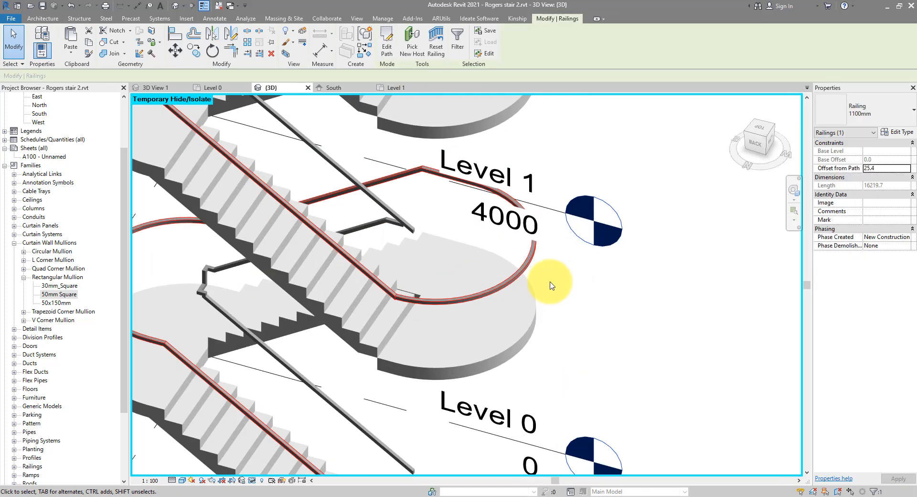
{"action": "scroll", "coordinate": [549, 282], "scroll_direction": "down", "scroll_amount": 3}
{"action": "scroll", "coordinate": [466, 252], "scroll_direction": "up", "scroll_amount": 2}
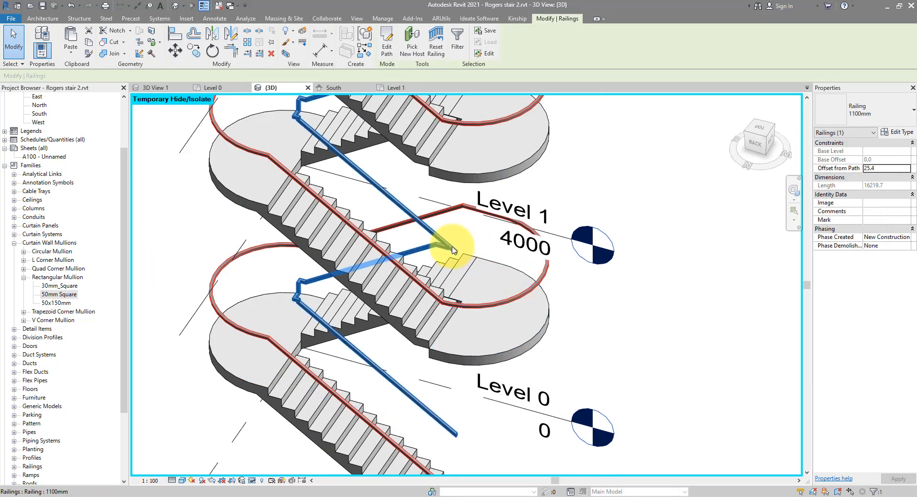
{"action": "left_click", "coordinate": [454, 247]}
{"action": "middle_click_drag", "start_coordinate": [491, 288], "coordinate": [277, 300], "text": "shift"}
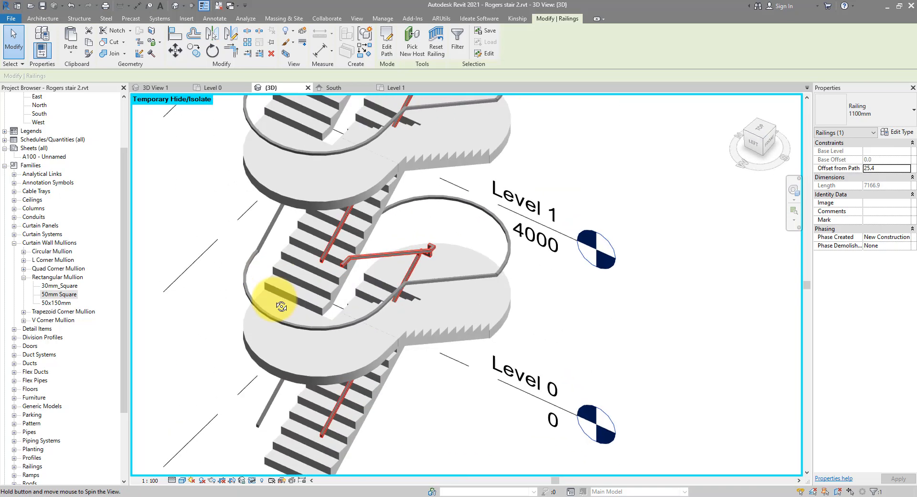
{"action": "left_click", "coordinate": [387, 48]}
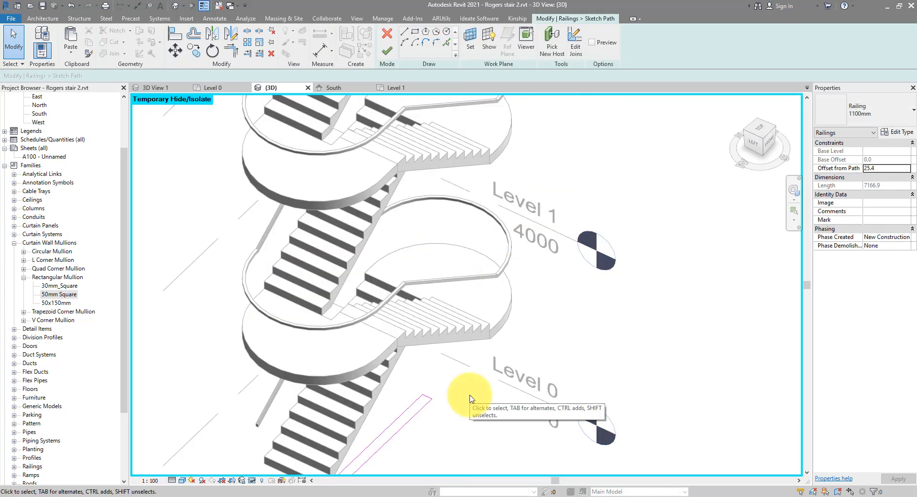
{"action": "middle_click_drag", "start_coordinate": [436, 424], "coordinate": [456, 329]}
{"action": "scroll", "coordinate": [456, 329], "scroll_direction": "up", "scroll_amount": 2}
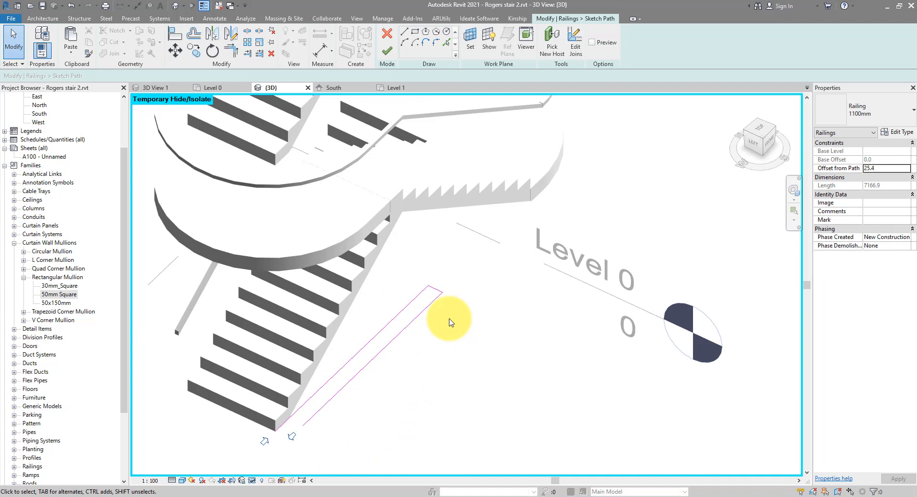
{"action": "left_click", "coordinate": [440, 291]}
{"action": "key", "text": "Delete"}
Step: Draw a rounded arc between the two long inner railing lines where the short segment was
{"action": "key", "text": "l"}
{"action": "key", "text": "i"}
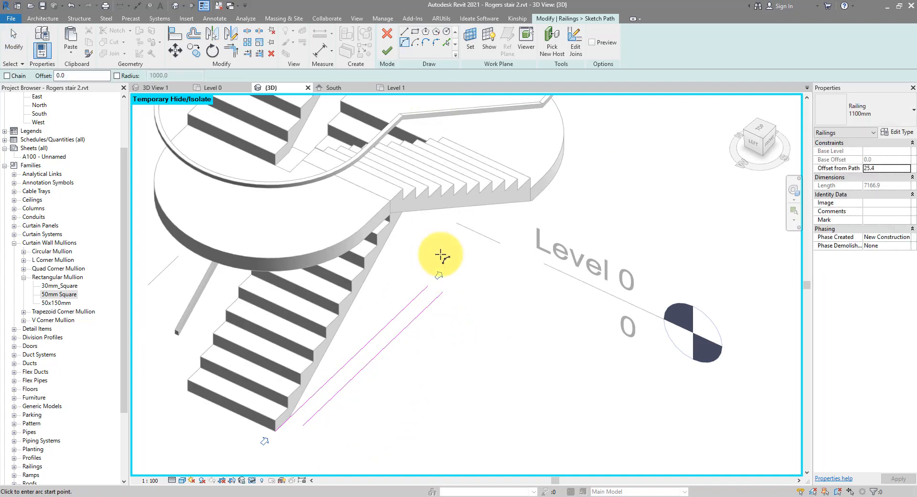
{"action": "left_click", "coordinate": [405, 43]}
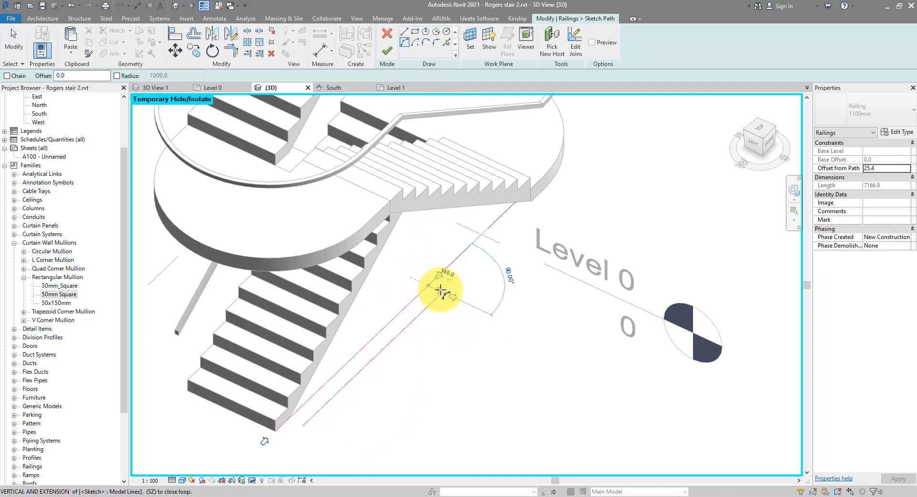
{"action": "left_click", "coordinate": [429, 287]}
{"action": "left_click", "coordinate": [444, 285]}
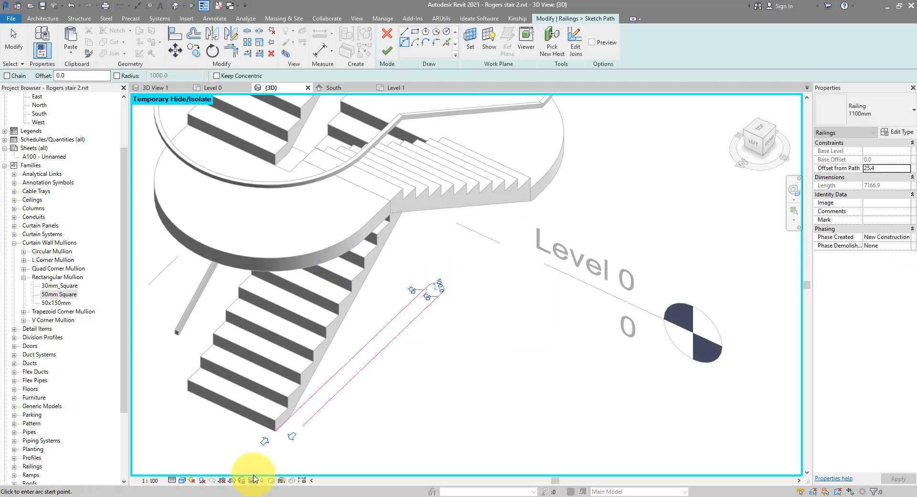
Step: Draw an arc spanning 200 mm at the inner path's stair-foot end and extend the shorter line to meet it, making it 3000 mm long
{"action": "left_click", "coordinate": [274, 431]}
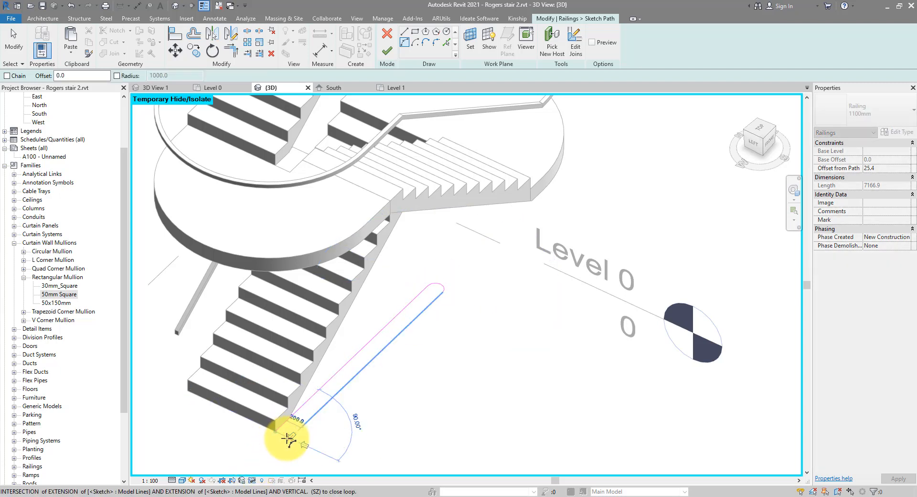
{"action": "left_click", "coordinate": [279, 441]}
{"action": "key", "text": "Escape"}
{"action": "left_click", "coordinate": [303, 427]}
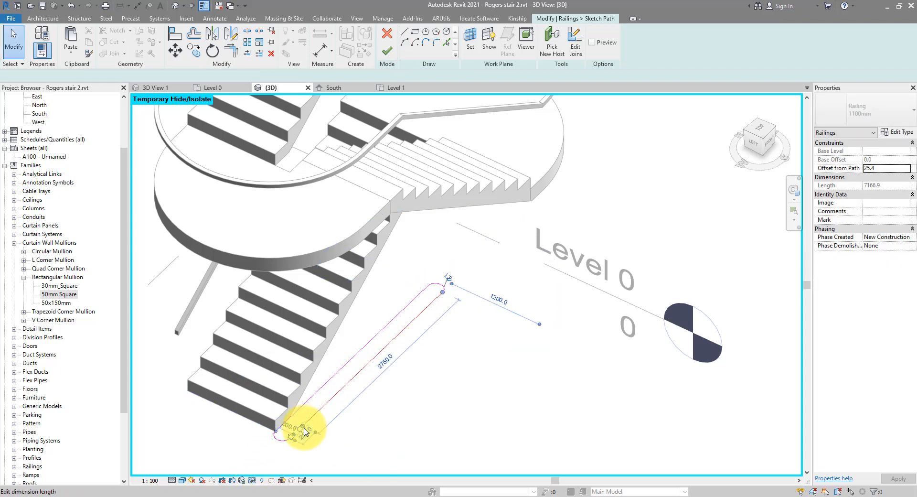
{"action": "scroll", "coordinate": [297, 435], "scroll_direction": "up", "scroll_amount": 5}
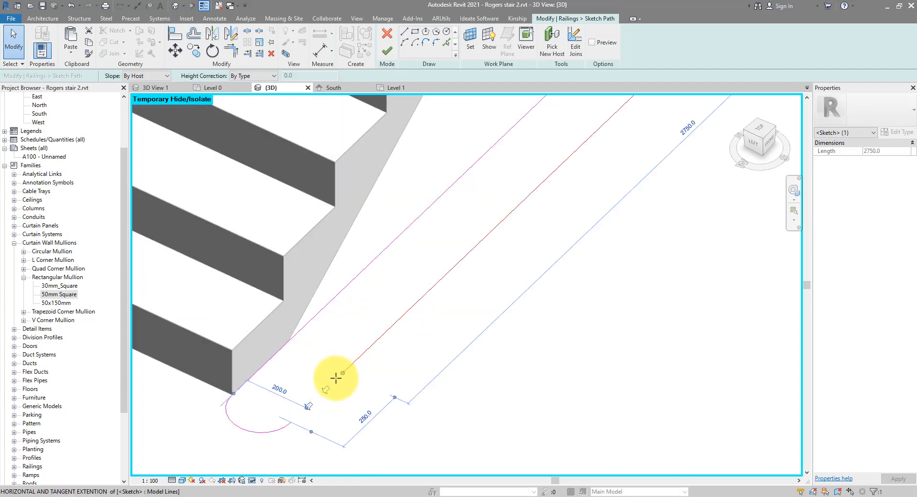
{"action": "left_click_drag", "start_coordinate": [336, 378], "coordinate": [291, 422]}
{"action": "scroll", "coordinate": [282, 370], "scroll_direction": "down", "scroll_amount": 5}
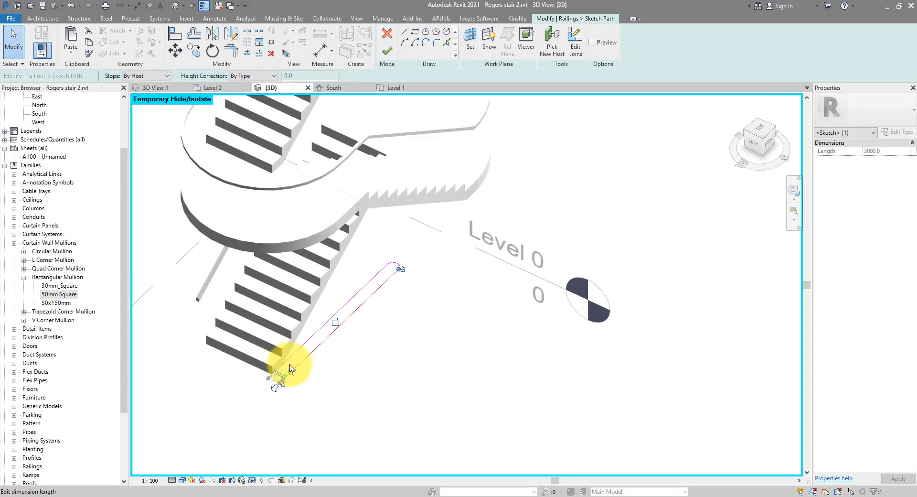
Step: Finish the inner railing's path sketch and check how its hooked end meets the next flight's handrail
{"action": "left_click", "coordinate": [387, 52]}
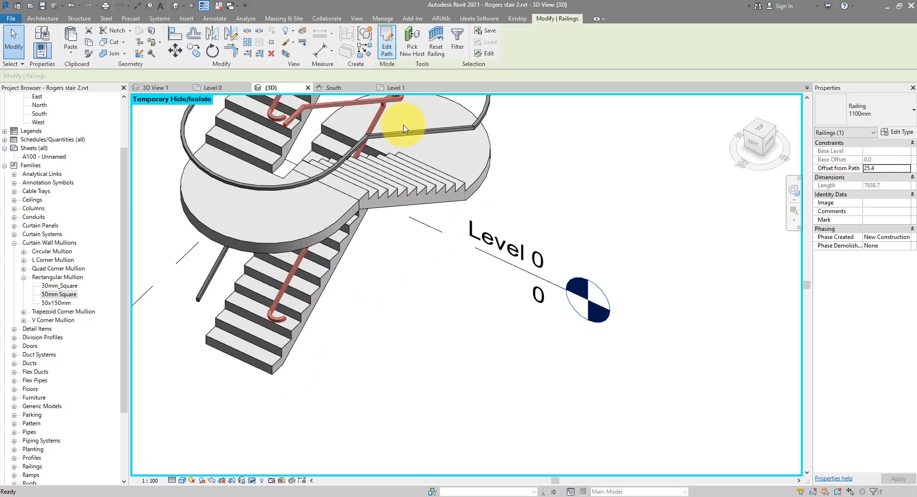
{"action": "scroll", "coordinate": [534, 265], "scroll_direction": "up", "scroll_amount": 3}
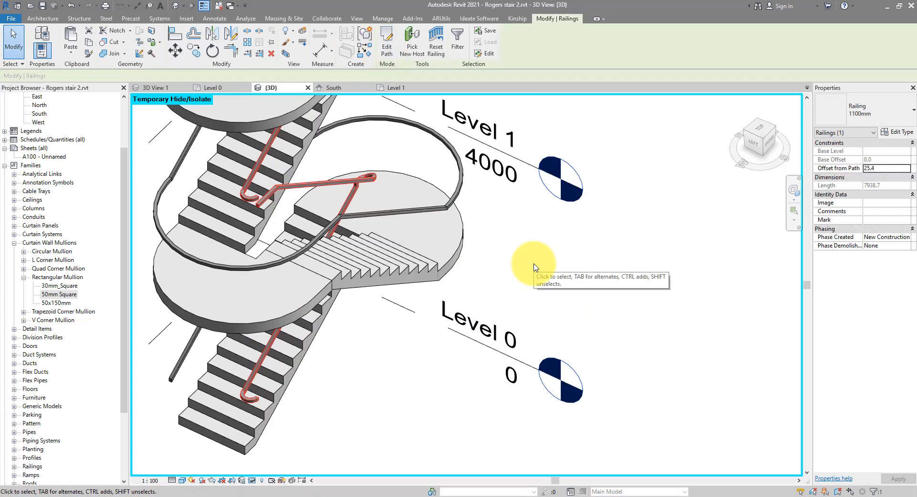
{"action": "middle_click_drag", "start_coordinate": [272, 203], "coordinate": [172, 151], "text": "shift"}
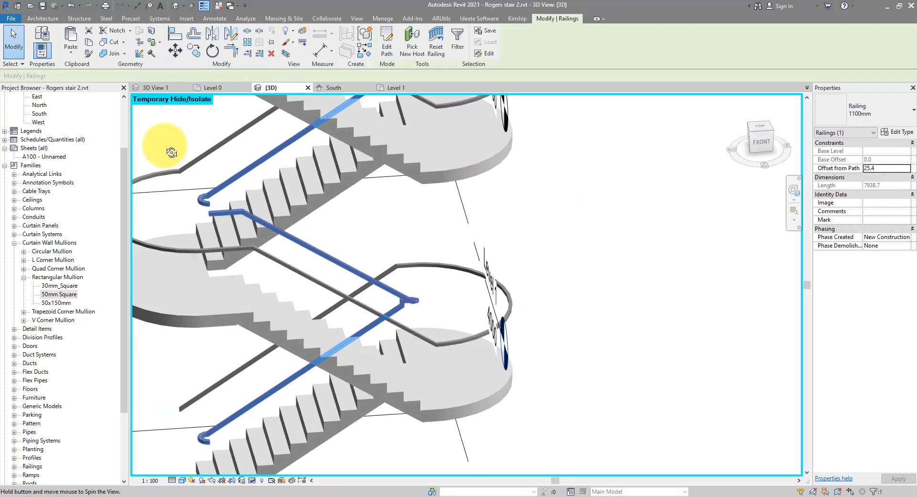
{"action": "scroll", "coordinate": [196, 203], "scroll_direction": "up", "scroll_amount": 3}
{"action": "middle_click_drag", "start_coordinate": [197, 203], "coordinate": [392, 186]}
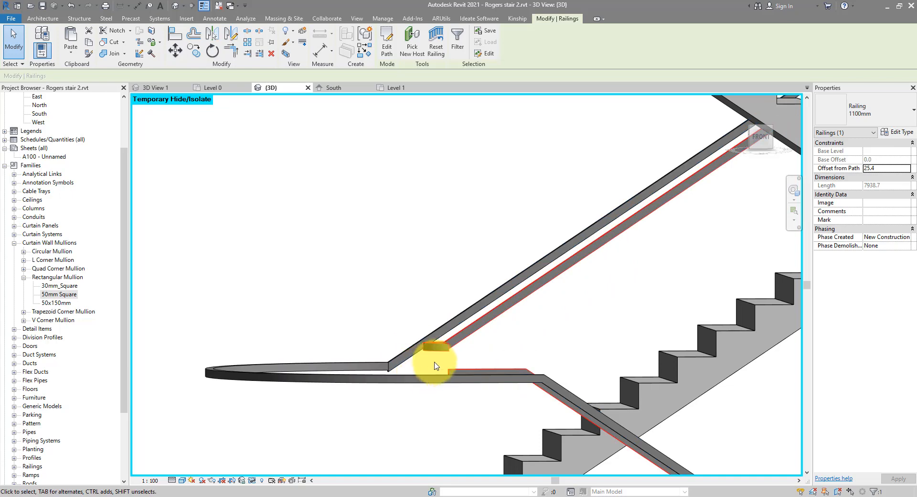
{"action": "scroll", "coordinate": [432, 260], "scroll_direction": "down", "scroll_amount": 3}
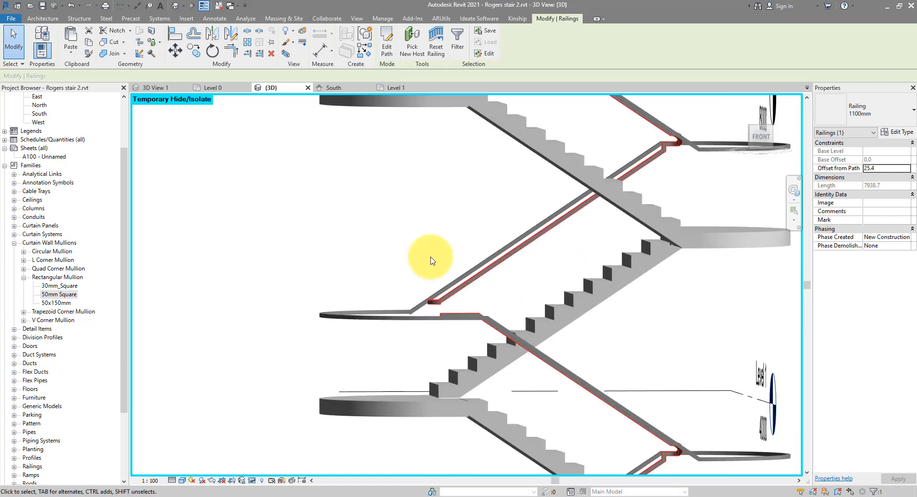
{"action": "middle_click_drag", "start_coordinate": [432, 260], "coordinate": [463, 348], "text": "shift"}
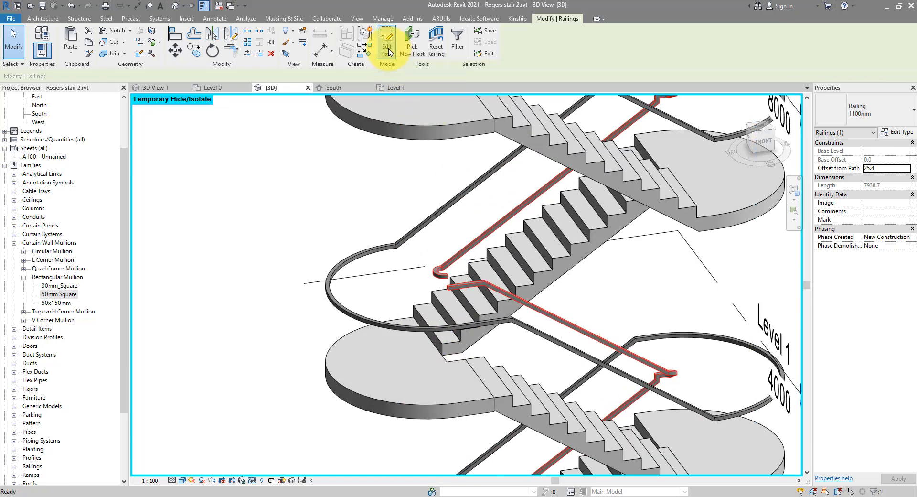
Step: Edit the inner railing's path, adding a reference line from the second riser and a circle centred on the path's end reaching that line
{"action": "left_click", "coordinate": [388, 50]}
{"action": "scroll", "coordinate": [461, 235], "scroll_direction": "up", "scroll_amount": 2}
{"action": "scroll", "coordinate": [414, 320], "scroll_direction": "up", "scroll_amount": 3}
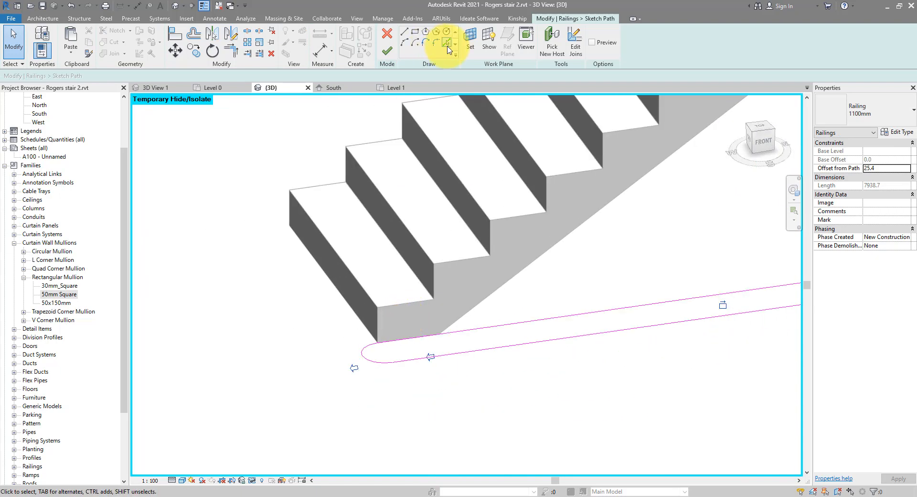
{"action": "left_click", "coordinate": [418, 250]}
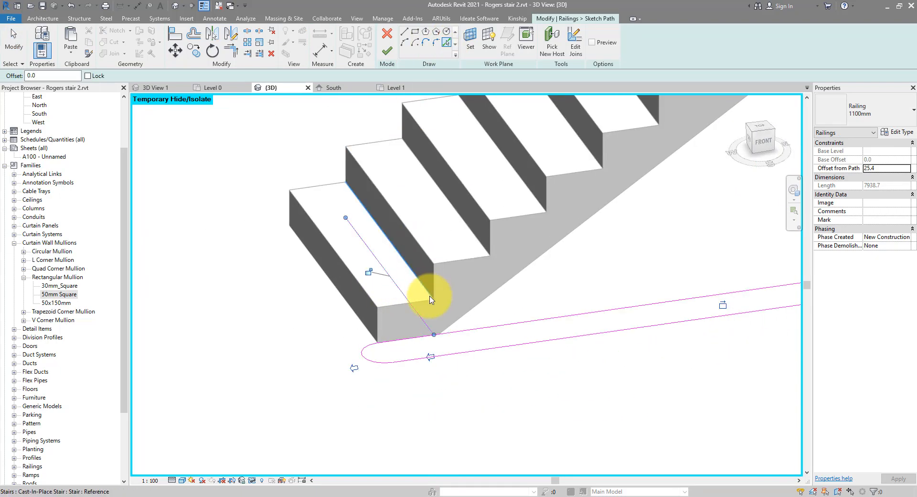
{"action": "left_click", "coordinate": [443, 48]}
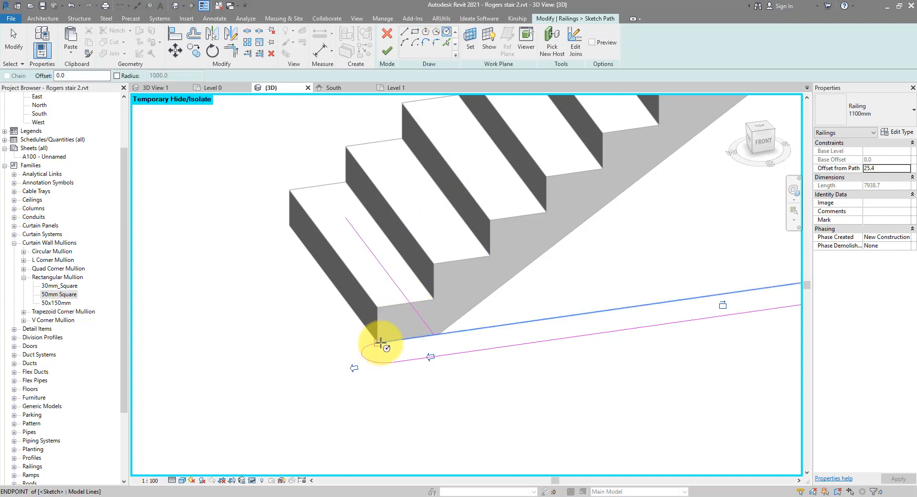
{"action": "left_click", "coordinate": [377, 343]}
{"action": "left_click", "coordinate": [434, 334]}
{"action": "key", "text": "Escape"}
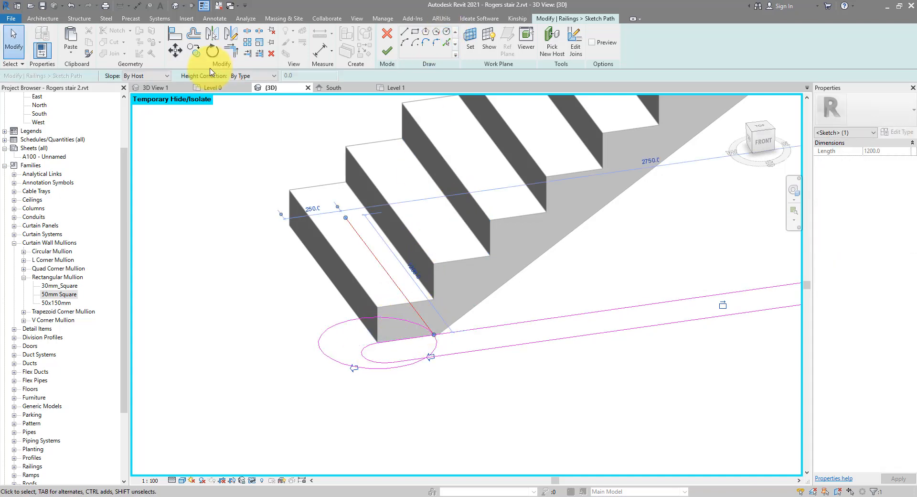
Step: Extend the straight path line to the circle's far side and delete the reference circle and riser line
{"action": "left_click", "coordinate": [422, 338]}
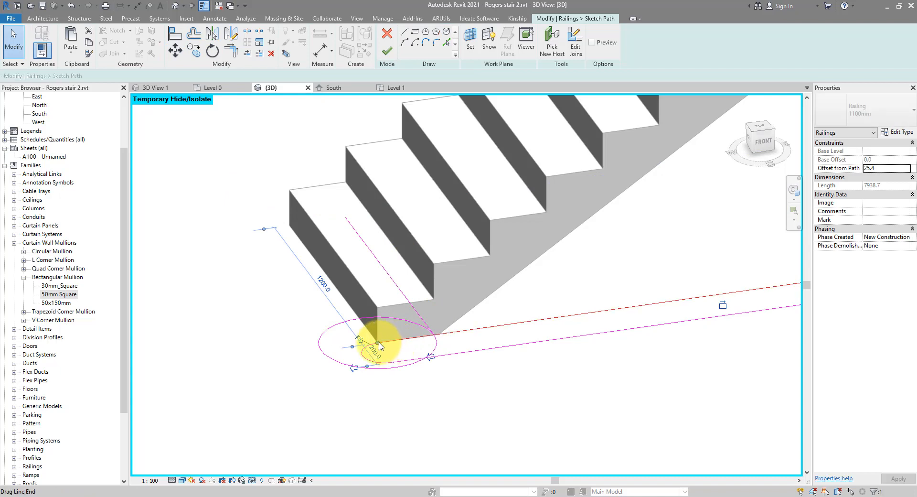
{"action": "left_click_drag", "start_coordinate": [377, 343], "coordinate": [319, 348]}
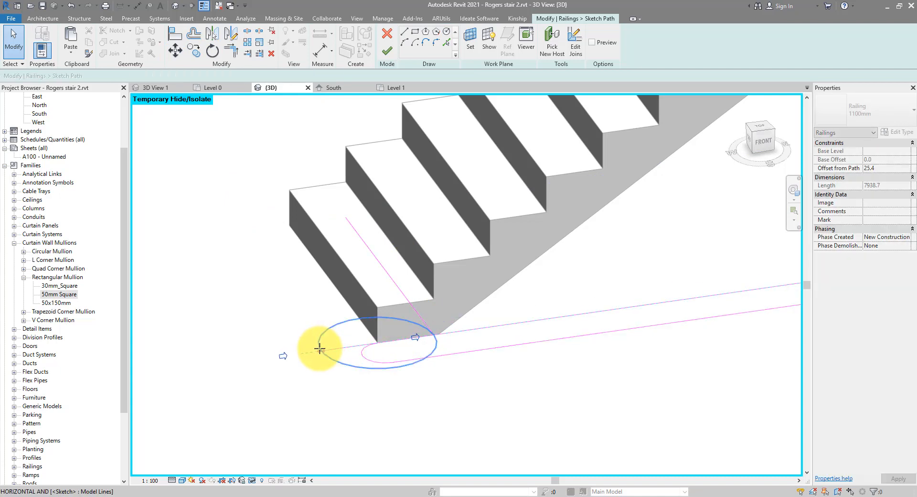
{"action": "left_click_drag", "start_coordinate": [428, 312], "coordinate": [389, 328]}
{"action": "key", "text": "Delete"}
Step: Move the end arc onto the extended line's endpoint and finish the inner railing's path sketch
{"action": "left_click", "coordinate": [365, 348]}
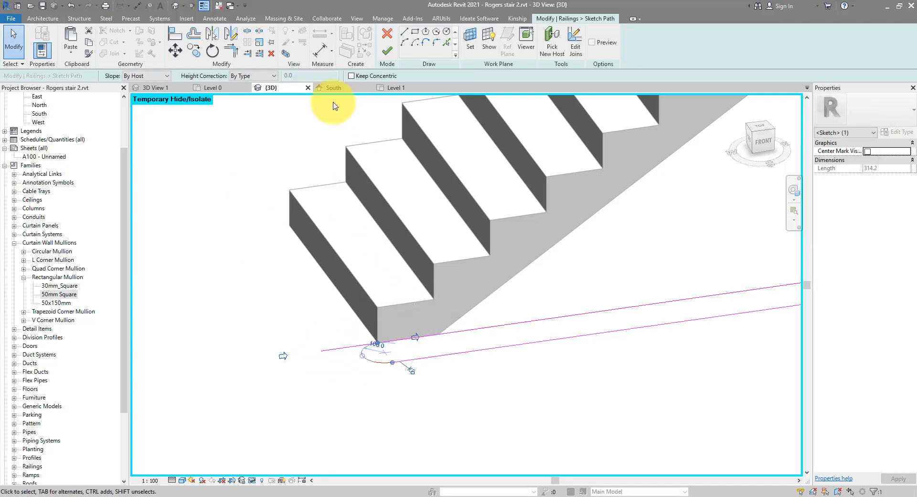
{"action": "left_click", "coordinate": [175, 50]}
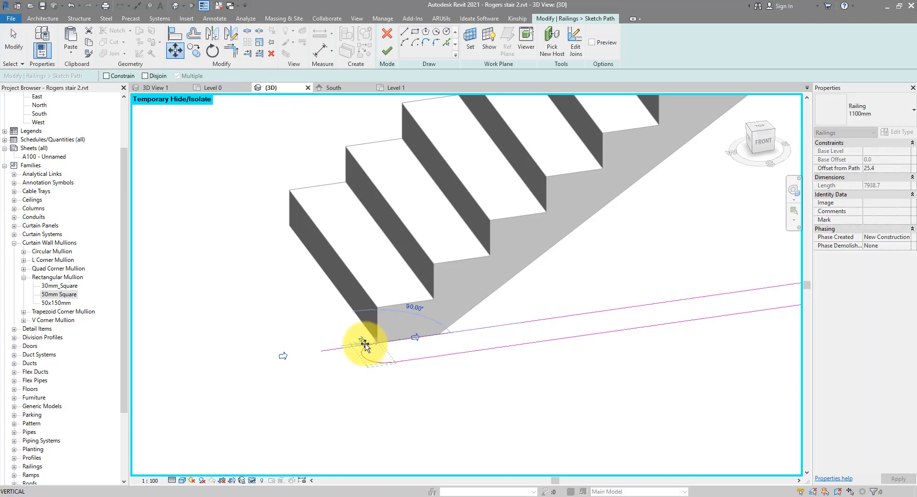
{"action": "left_click", "coordinate": [322, 352]}
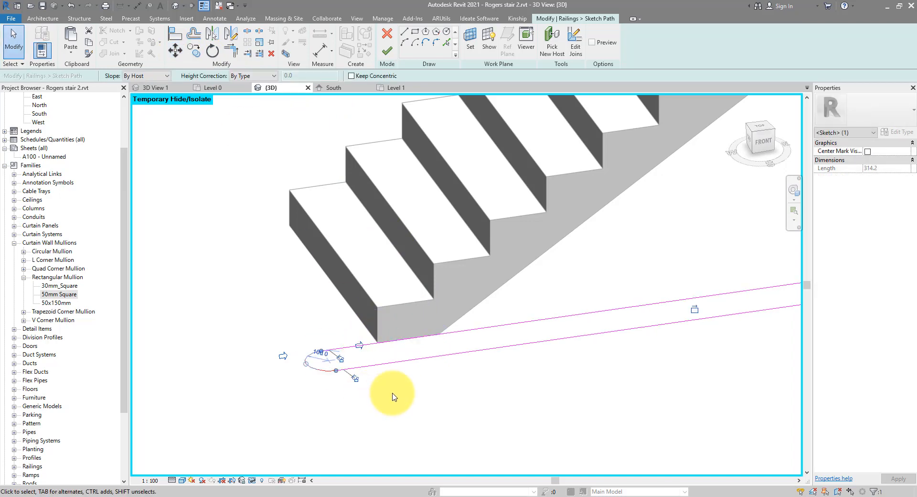
{"action": "scroll", "coordinate": [395, 397], "scroll_direction": "down", "scroll_amount": 3}
{"action": "left_click", "coordinate": [387, 51]}
{"action": "scroll", "coordinate": [395, 220], "scroll_direction": "down", "scroll_amount": 3}
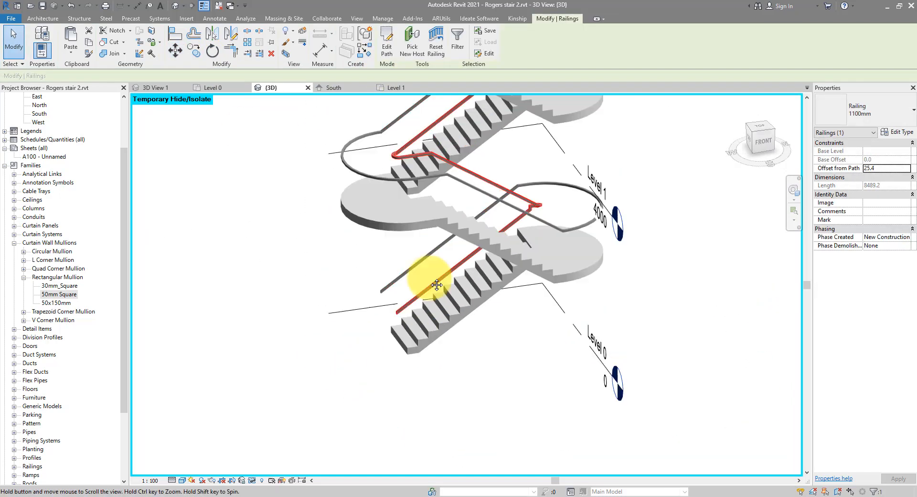
{"action": "scroll", "coordinate": [381, 144], "scroll_direction": "up", "scroll_amount": 5}
{"action": "scroll", "coordinate": [329, 193], "scroll_direction": "down", "scroll_amount": 2}
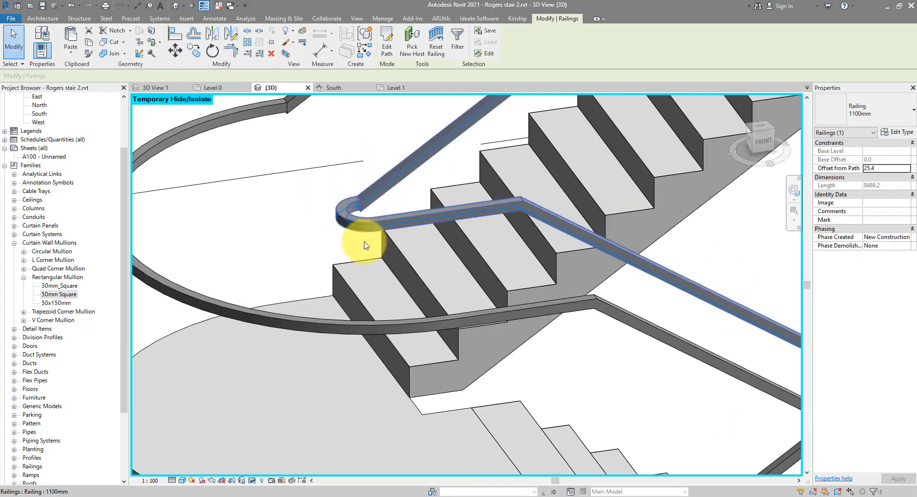
Step: Move the arc at the inner railing's opposite end outward by one tread and finish the path sketch
{"action": "scroll", "coordinate": [375, 272], "scroll_direction": "down", "scroll_amount": 3}
{"action": "scroll", "coordinate": [402, 231], "scroll_direction": "up", "scroll_amount": 5}
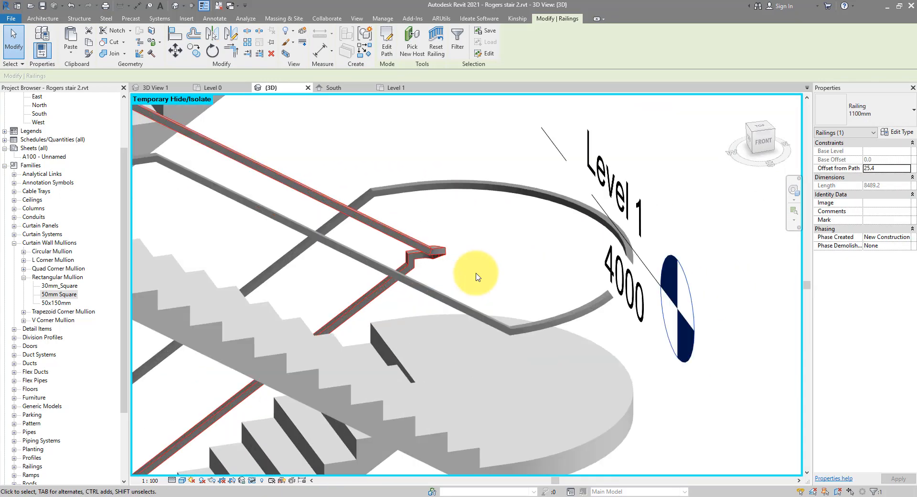
{"action": "middle_click_drag", "start_coordinate": [475, 272], "coordinate": [369, 387], "text": "shift"}
{"action": "left_click", "coordinate": [760, 129]}
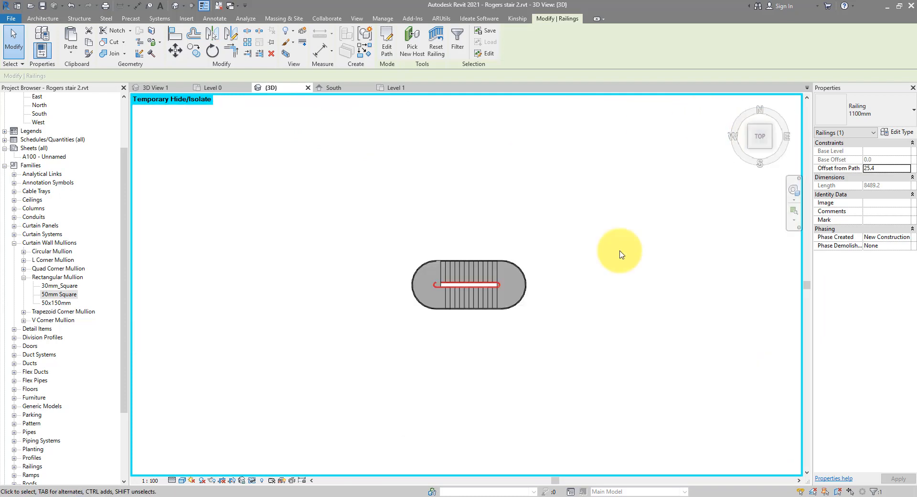
{"action": "scroll", "coordinate": [510, 287], "scroll_direction": "up", "scroll_amount": 7}
{"action": "left_click", "coordinate": [387, 50]}
{"action": "left_click", "coordinate": [404, 280]}
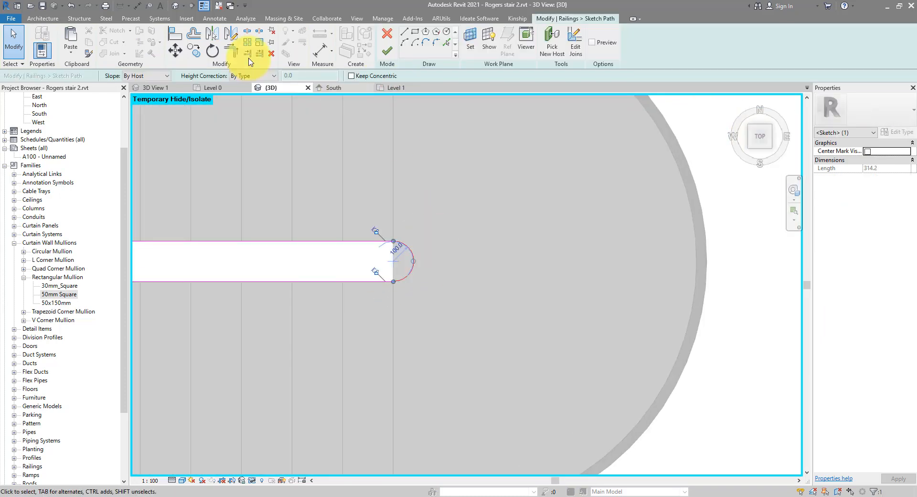
{"action": "left_click", "coordinate": [175, 50]}
{"action": "left_click", "coordinate": [342, 243]}
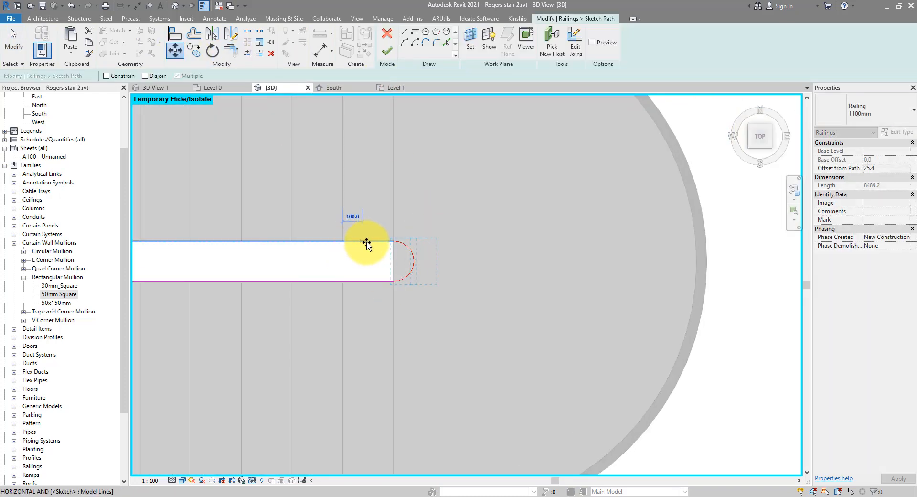
{"action": "left_click", "coordinate": [392, 243]}
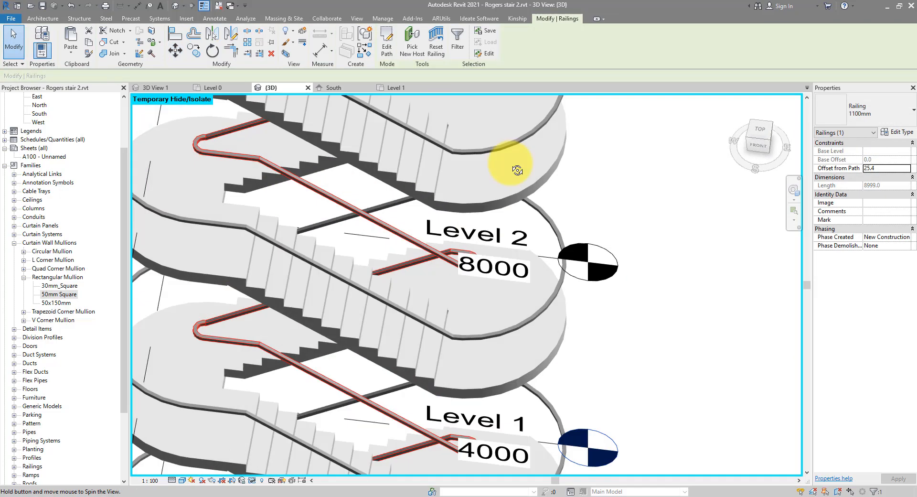
{"action": "middle_click_drag", "start_coordinate": [518, 164], "coordinate": [559, 236], "text": "shift"}
{"action": "left_click", "coordinate": [525, 302]}
Step: Open the Bracket - Wall Mounted Handrail family for editing from the project's railing families
{"action": "scroll", "coordinate": [523, 301], "scroll_direction": "up", "scroll_amount": 1}
{"action": "middle_click_drag", "start_coordinate": [523, 302], "coordinate": [556, 281]}
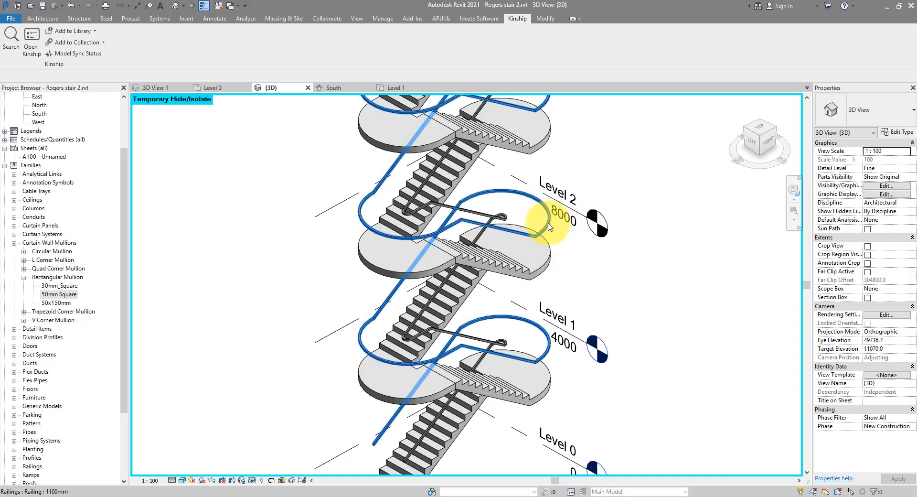
{"action": "scroll", "coordinate": [545, 239], "scroll_direction": "up", "scroll_amount": 3}
{"action": "scroll", "coordinate": [544, 239], "scroll_direction": "up", "scroll_amount": 2}
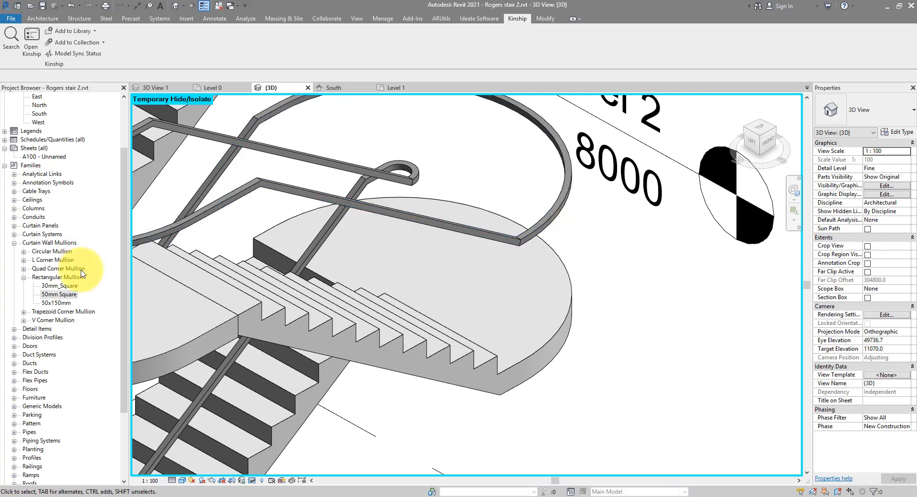
{"action": "double_click", "coordinate": [32, 467]}
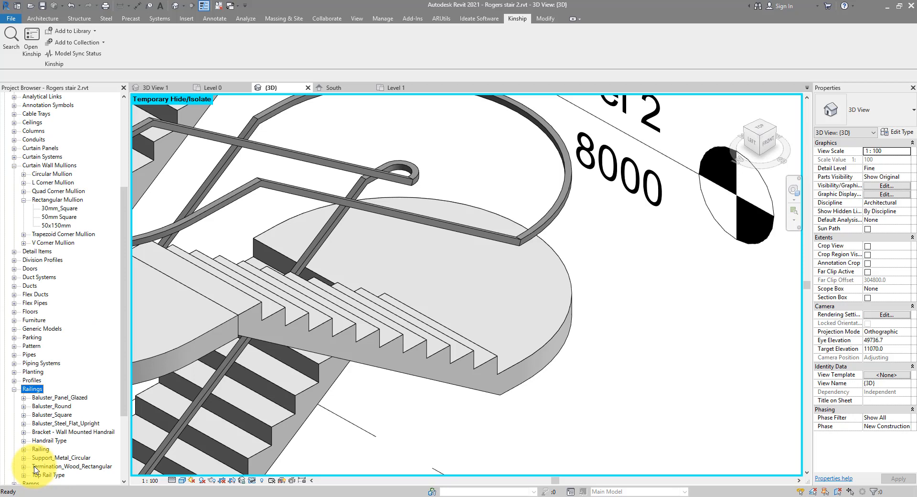
{"action": "double_click", "coordinate": [89, 432]}
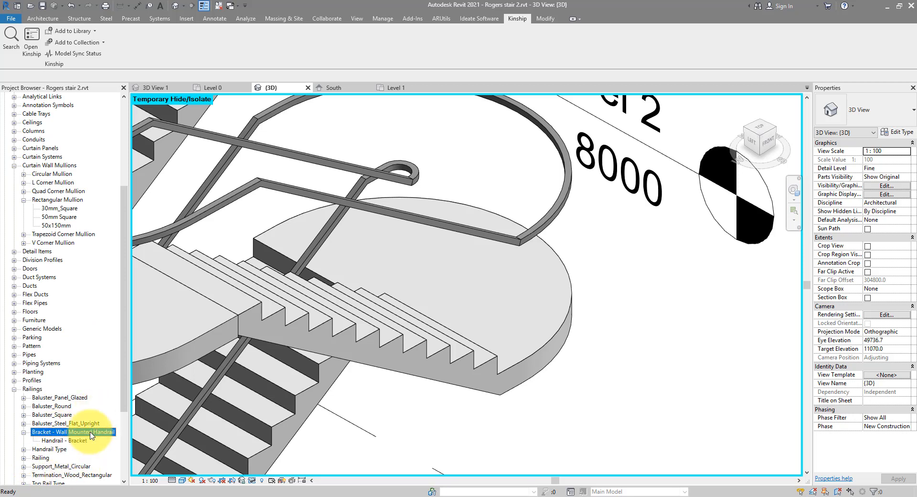
{"action": "right_click", "coordinate": [91, 434]}
{"action": "left_click", "coordinate": [115, 358]}
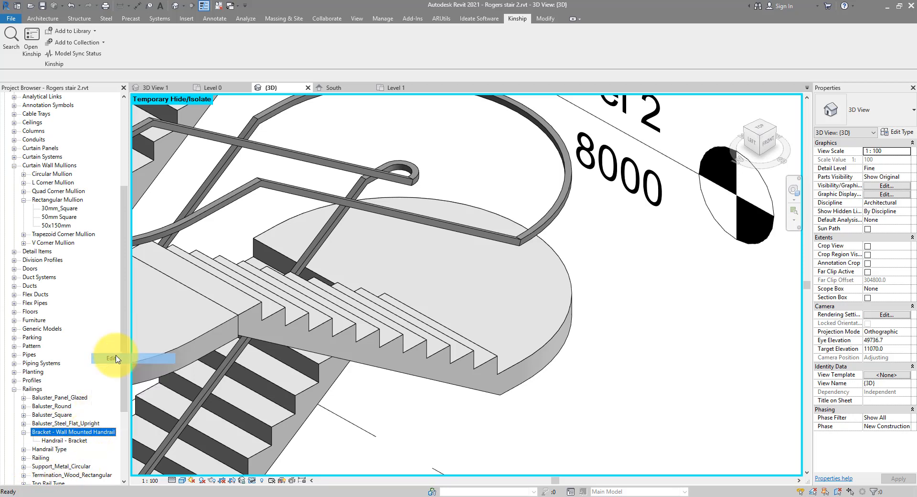
Step: Examine the wall-mounted bracket's geometry and close the family without saving
{"action": "middle_click_drag", "start_coordinate": [587, 379], "coordinate": [516, 375], "text": "shift"}
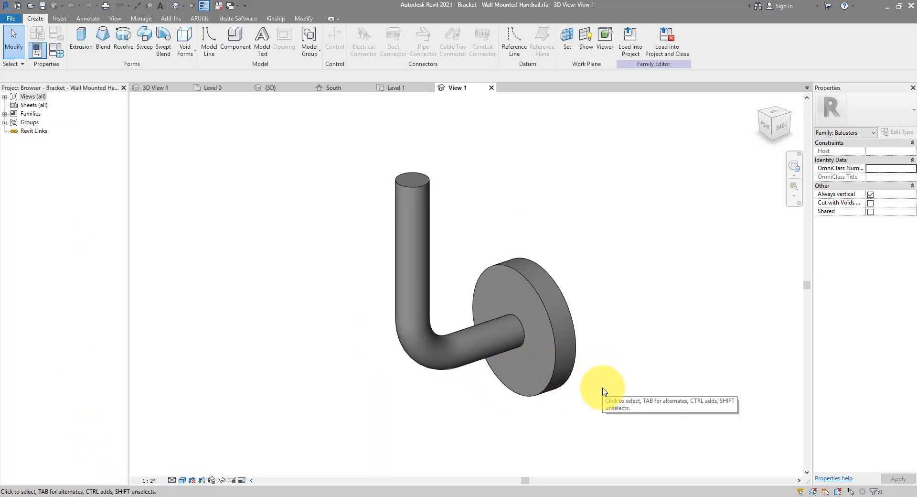
{"action": "mouse_move", "coordinate": [587, 402]}
{"action": "middle_mouse_down", "text": "shift"}
{"action": "mouse_move", "coordinate": [588, 326]}
{"action": "mouse_move", "coordinate": [593, 394]}
{"action": "middle_mouse_up", "text": "shift"}
{"action": "left_click", "coordinate": [492, 88]}
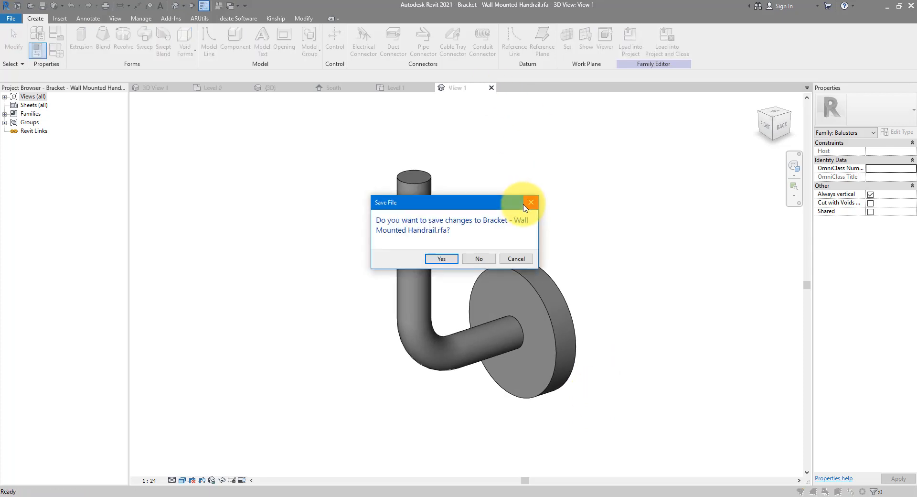
{"action": "left_click", "coordinate": [525, 206]}
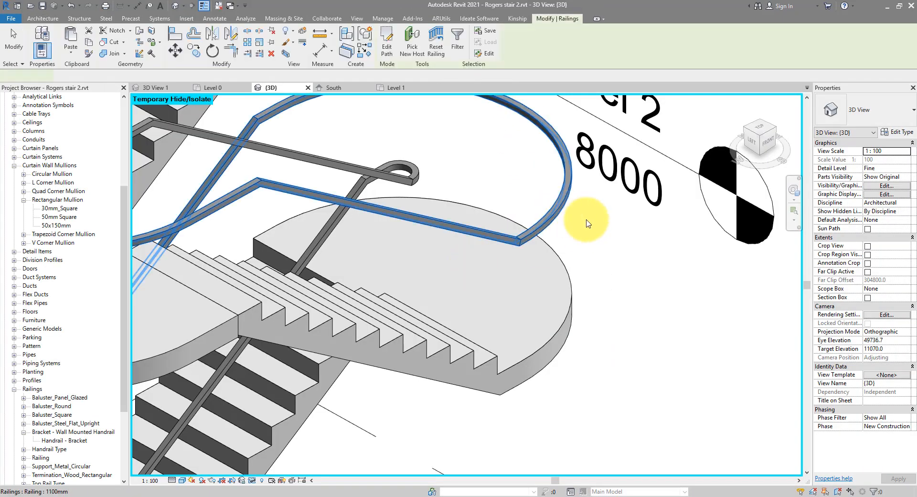
Step: Use Bracket - Wall Mounted Handrail as the outer railing type's regular baluster, with a 500 mm distance from previous
{"action": "left_click", "coordinate": [587, 223]}
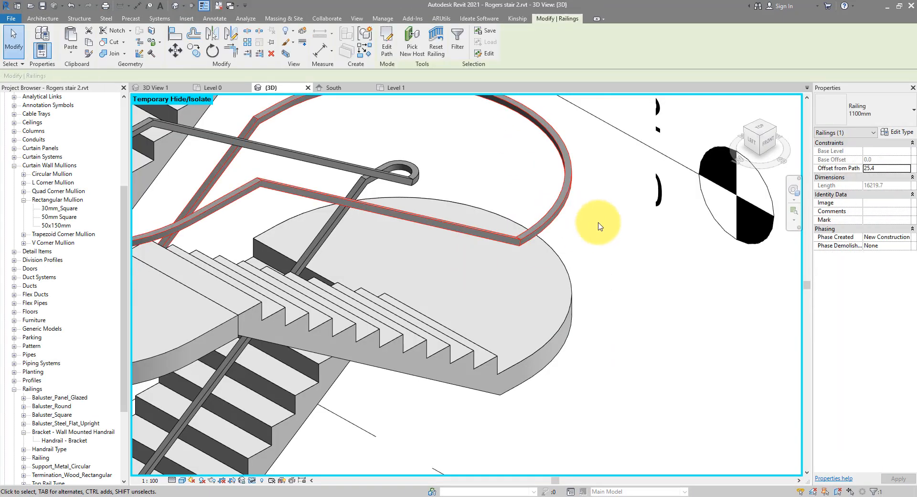
{"action": "left_click", "coordinate": [887, 133]}
{"action": "left_click_drag", "start_coordinate": [365, 111], "coordinate": [755, 137]}
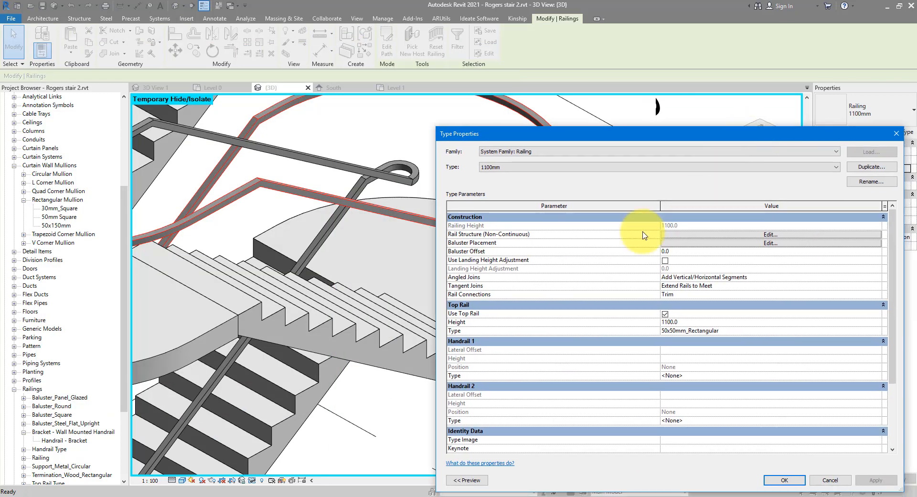
{"action": "left_click", "coordinate": [696, 243]}
{"action": "left_click", "coordinate": [556, 201]}
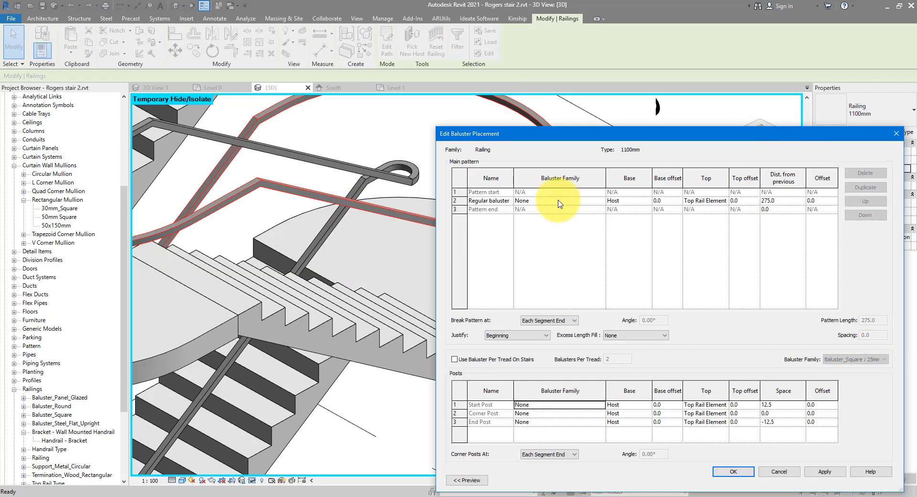
{"action": "left_click", "coordinate": [601, 201]}
{"action": "scroll", "coordinate": [603, 224], "scroll_direction": "down", "scroll_amount": 1}
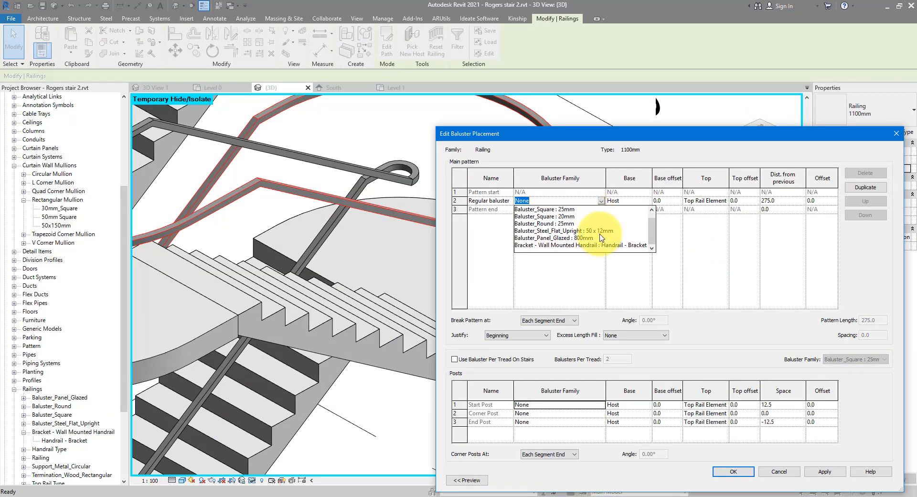
{"action": "left_click", "coordinate": [594, 245]}
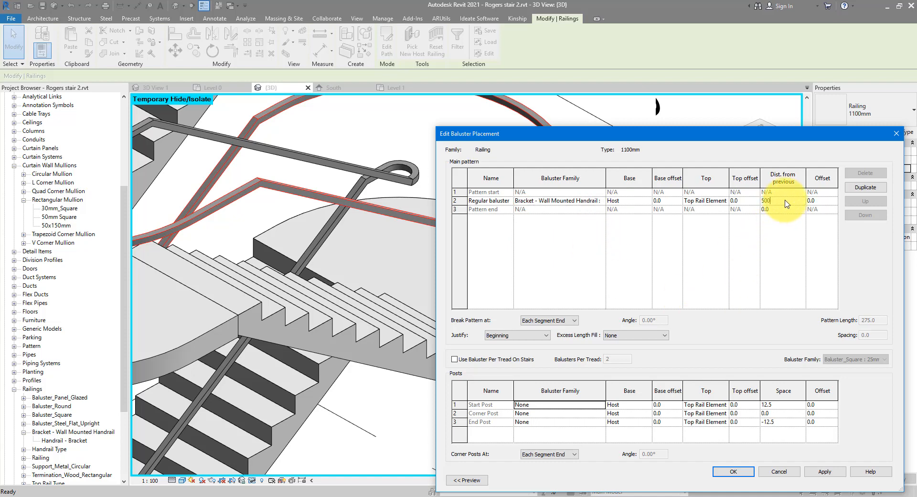
{"action": "key", "text": "Tab"}
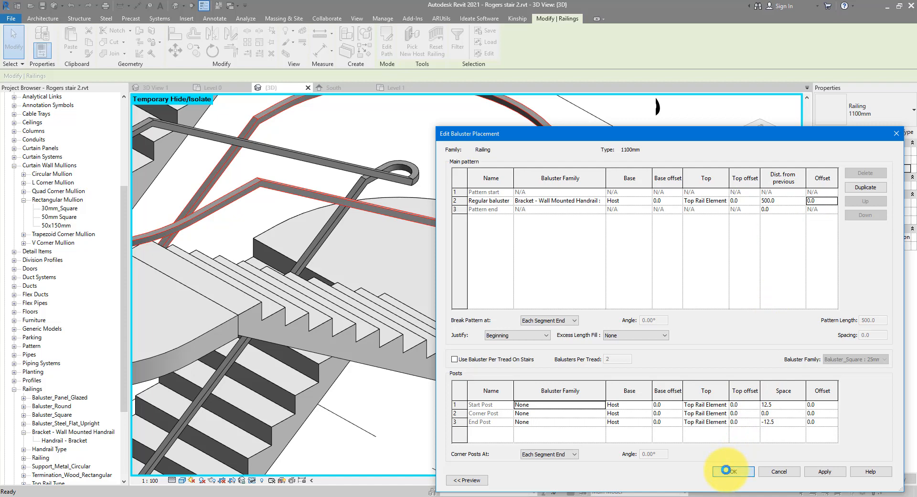
{"action": "left_click", "coordinate": [726, 470]}
{"action": "left_click", "coordinate": [773, 480]}
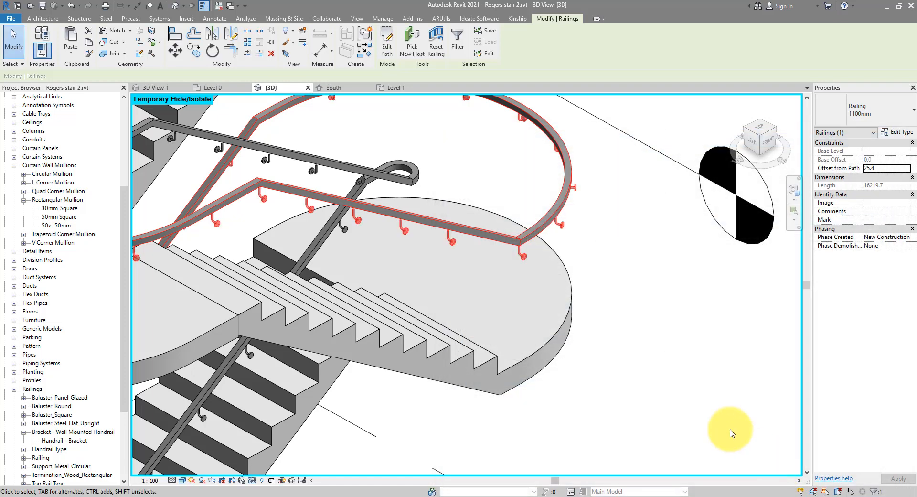
Step: Set the regular baluster's base offset to 25 and adjust its top offset to bring the brackets up against the outer rail
{"action": "mouse_move", "coordinate": [599, 316]}
{"action": "middle_mouse_down", "text": "shift"}
{"action": "mouse_move", "coordinate": [604, 253]}
{"action": "mouse_move", "coordinate": [580, 208]}
{"action": "mouse_move", "coordinate": [636, 354]}
{"action": "middle_mouse_up", "text": "shift"}
{"action": "scroll", "coordinate": [637, 354], "scroll_direction": "up", "scroll_amount": 5}
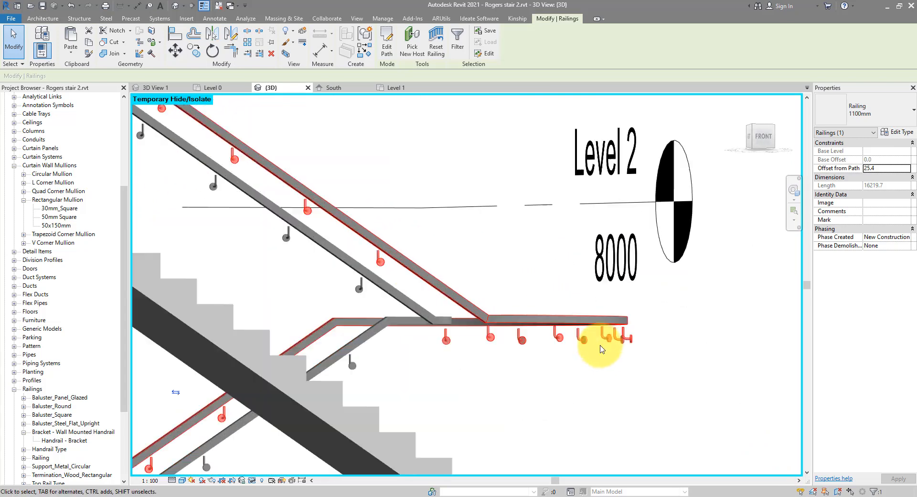
{"action": "left_click", "coordinate": [763, 137]}
{"action": "scroll", "coordinate": [557, 253], "scroll_direction": "up", "scroll_amount": 8}
{"action": "scroll", "coordinate": [541, 294], "scroll_direction": "up", "scroll_amount": 2}
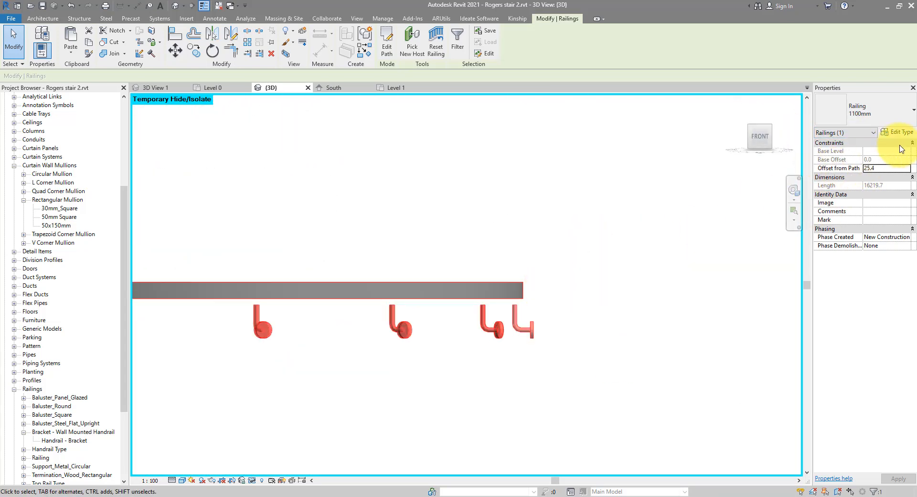
{"action": "left_click", "coordinate": [900, 134]}
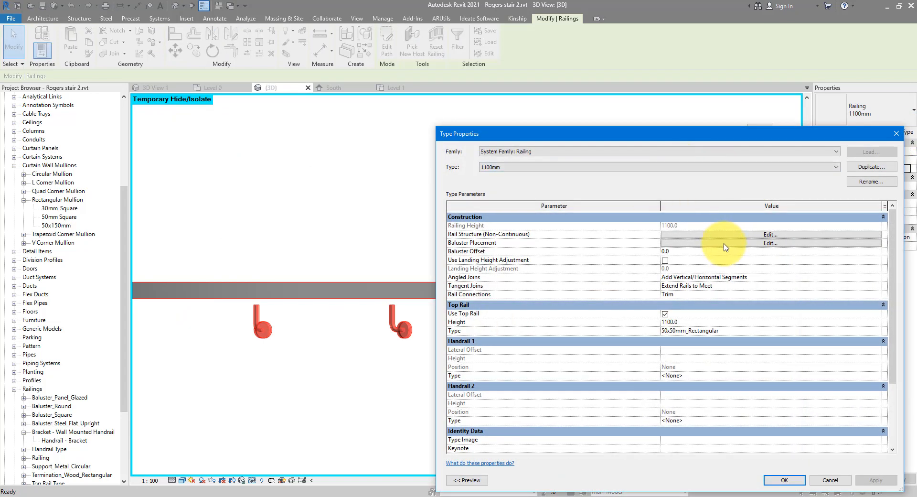
{"action": "left_click", "coordinate": [726, 243]}
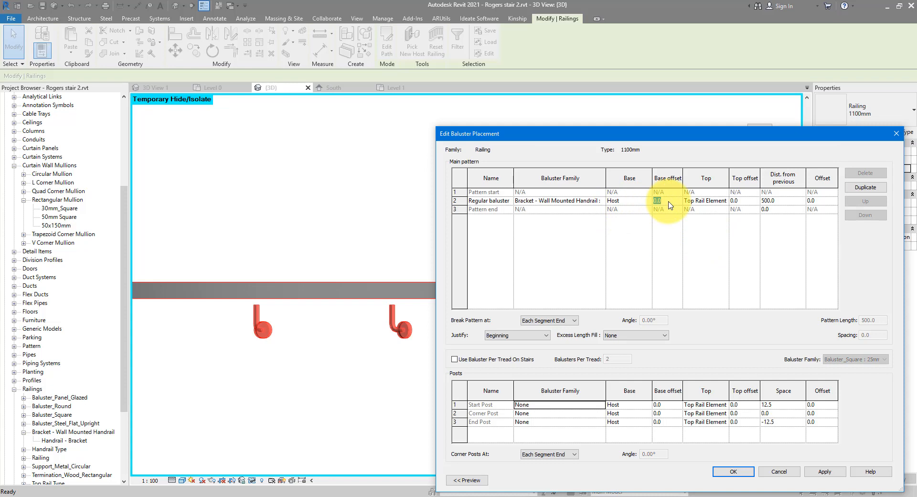
{"action": "type", "text": "25.0"}
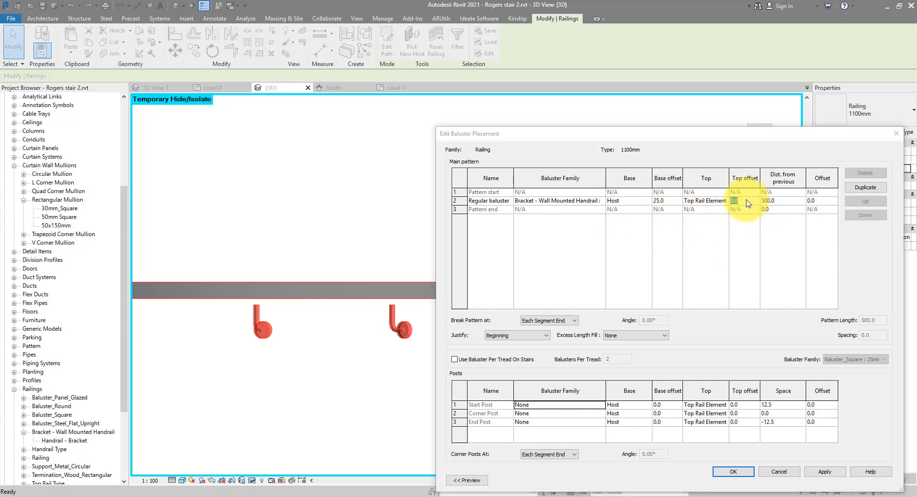
{"action": "left_click", "coordinate": [733, 471]}
{"action": "left_click", "coordinate": [869, 484]}
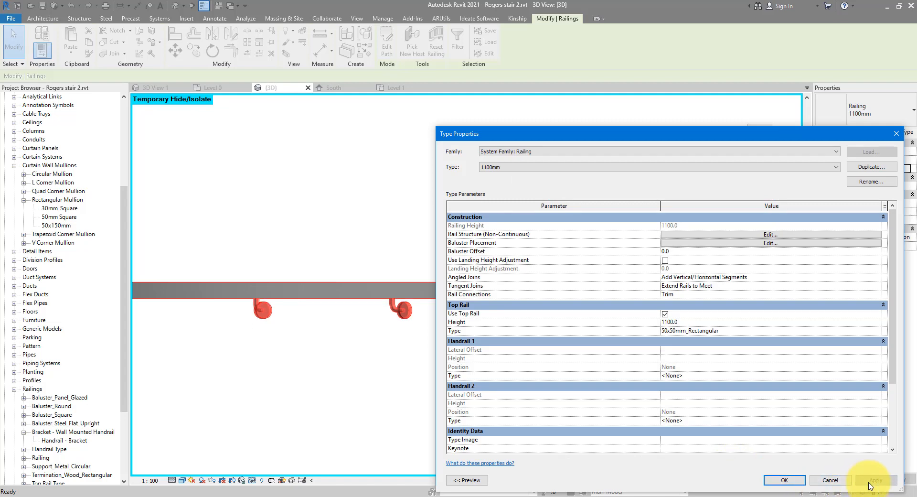
{"action": "left_click", "coordinate": [795, 477]}
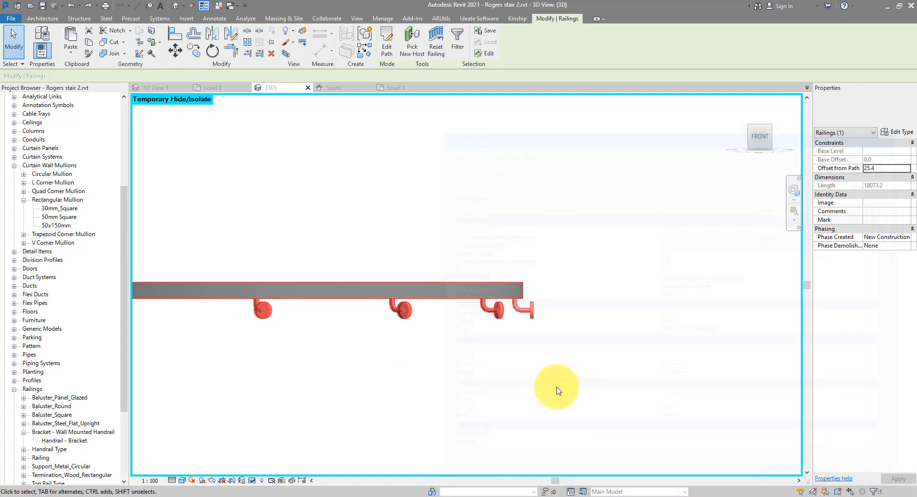
Step: Review the bracketed railings across the whole stair, and switch to Photos to study the reference building in 170_0152.jpg
{"action": "middle_click_drag", "start_coordinate": [522, 304], "coordinate": [599, 425], "text": "shift"}
{"action": "left_click", "coordinate": [489, 331]}
{"action": "scroll", "coordinate": [617, 334], "scroll_direction": "down", "scroll_amount": 8}
{"action": "scroll", "coordinate": [559, 305], "scroll_direction": "down", "scroll_amount": 1}
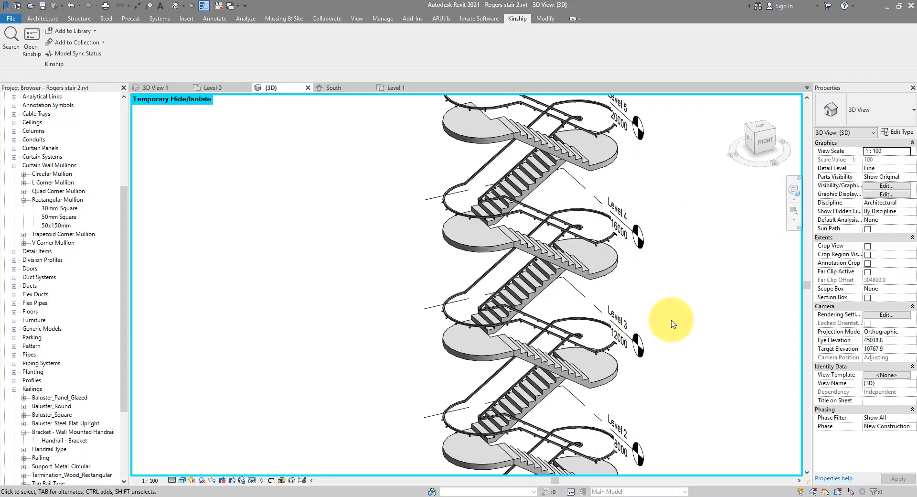
{"action": "left_click_drag", "start_coordinate": [916, 169], "coordinate": [535, 146]}
{"action": "double_click", "coordinate": [535, 146]}
{"action": "scroll", "coordinate": [513, 271], "scroll_direction": "up", "scroll_amount": 2}
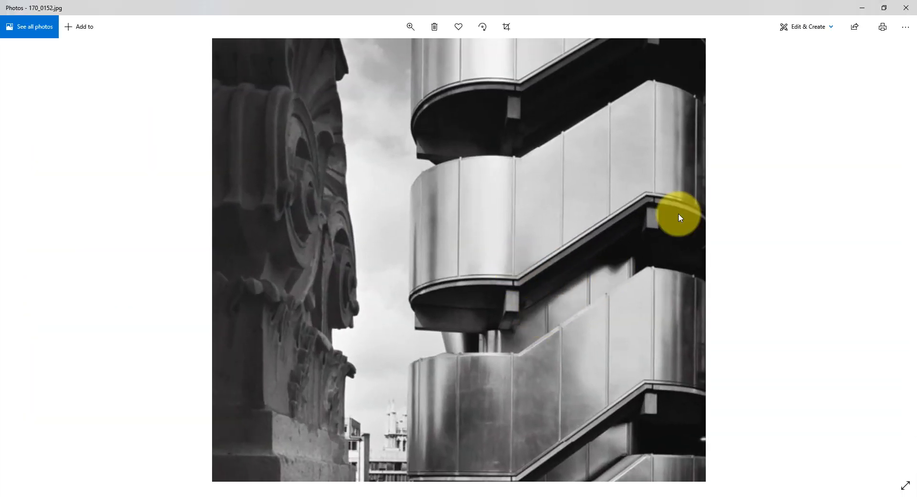
{"action": "left_click", "coordinate": [862, 8]}
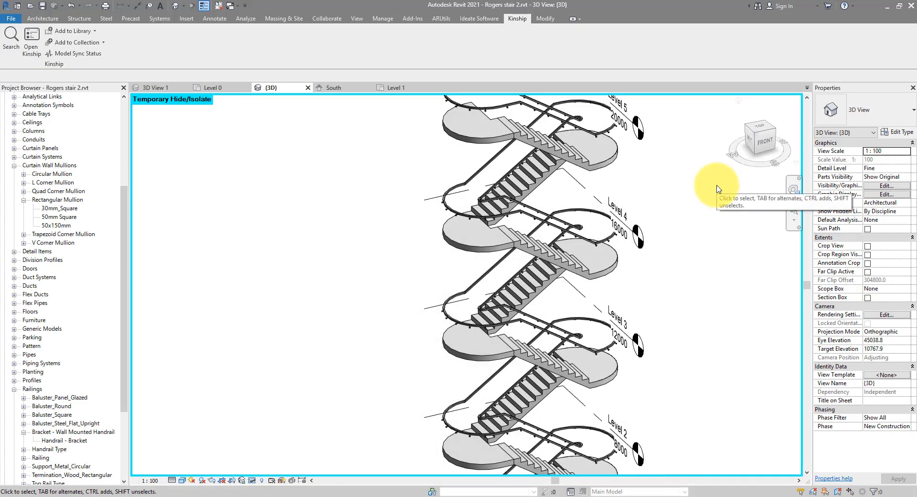
Step: Open the recent project Ramp1 in Revit and inspect the ramp and its supporting columns in 3D
{"action": "left_click", "coordinate": [17, 6]}
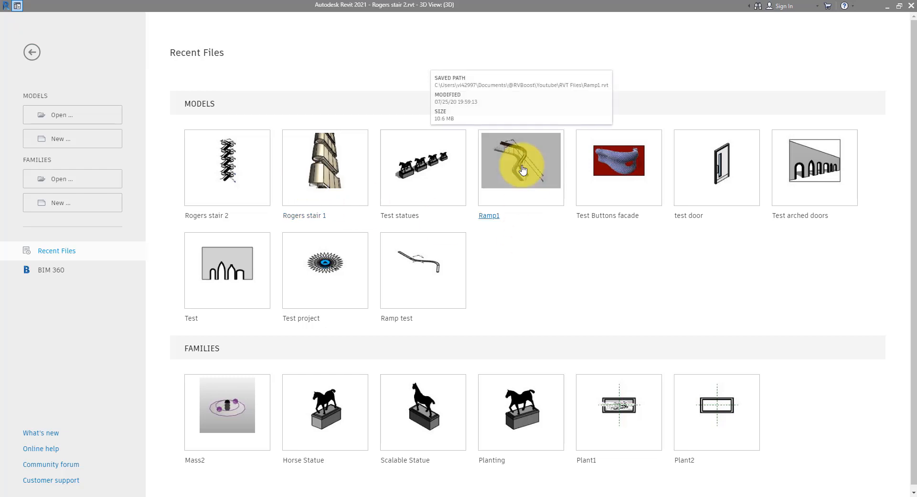
{"action": "key", "text": "ctrl+d"}
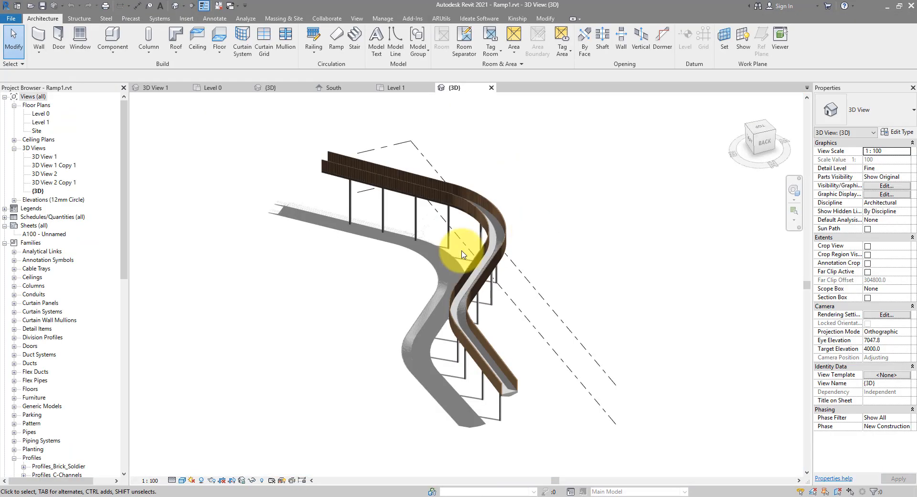
{"action": "scroll", "coordinate": [559, 250], "scroll_direction": "up", "scroll_amount": 5}
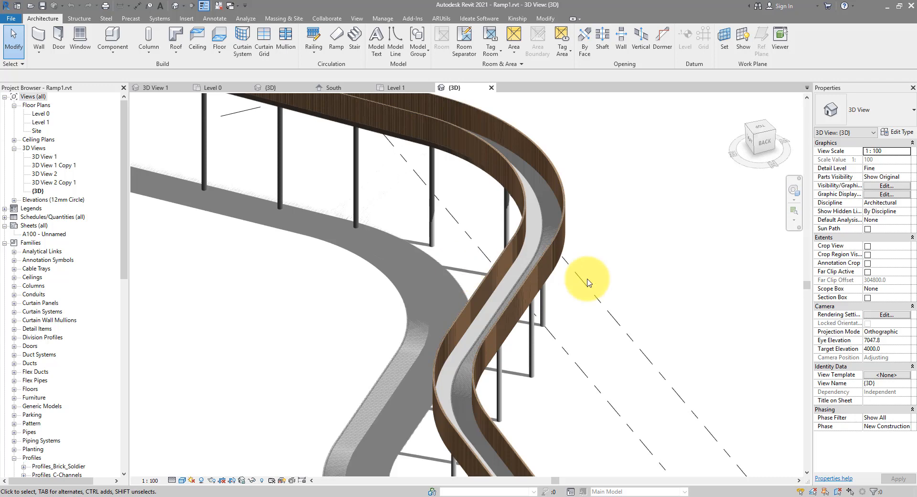
{"action": "scroll", "coordinate": [509, 347], "scroll_direction": "up", "scroll_amount": 5}
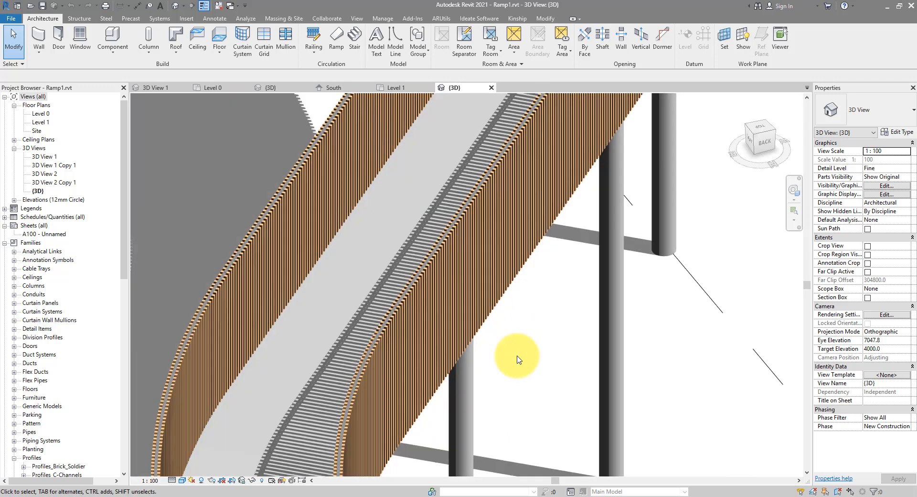
{"action": "middle_click_drag", "start_coordinate": [528, 345], "coordinate": [677, 231]}
{"action": "scroll", "coordinate": [707, 245], "scroll_direction": "up", "scroll_amount": 1}
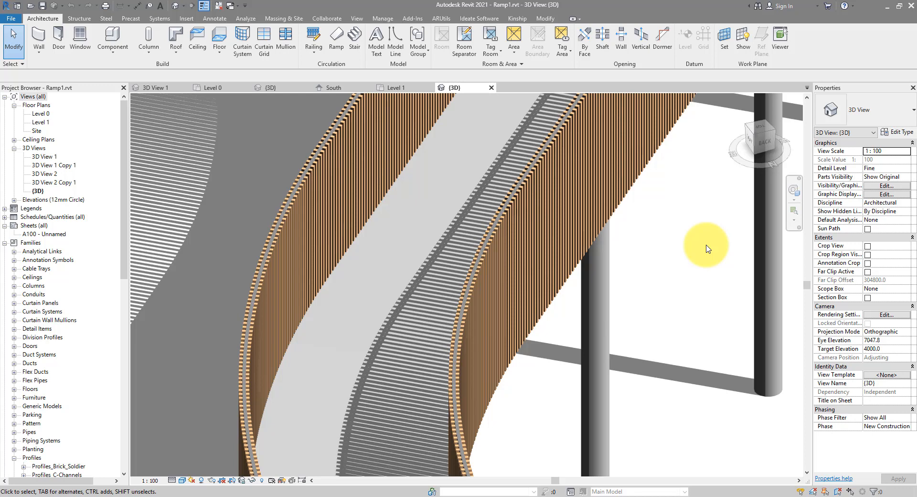
{"action": "scroll", "coordinate": [707, 248], "scroll_direction": "down", "scroll_amount": 5}
{"action": "middle_click_drag", "start_coordinate": [651, 246], "coordinate": [651, 260], "text": "shift"}
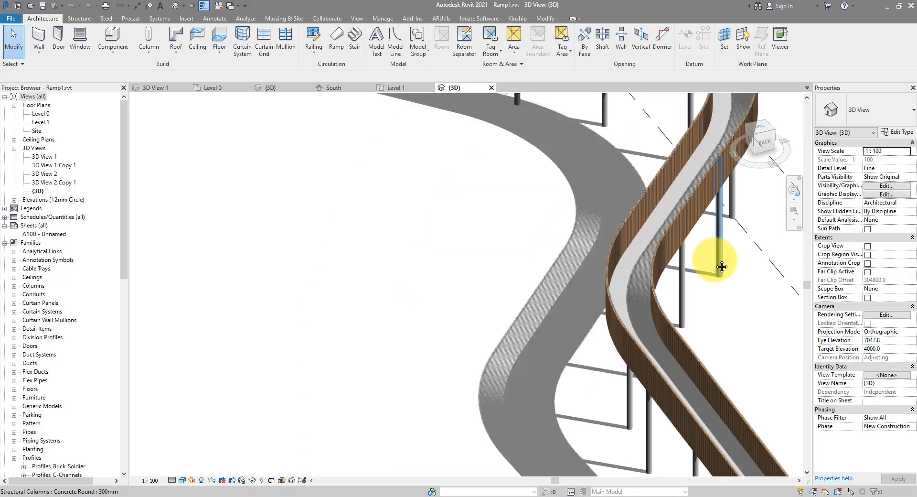
Step: Open the Concrete Round family of one of the ramp's columns and load it into Rogers stair 2.rvt only
{"action": "left_click", "coordinate": [561, 154]}
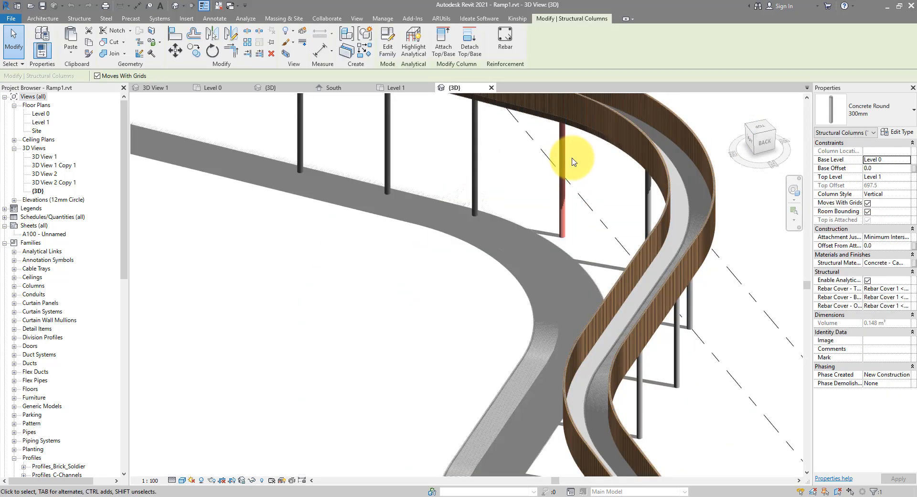
{"action": "left_click", "coordinate": [385, 48]}
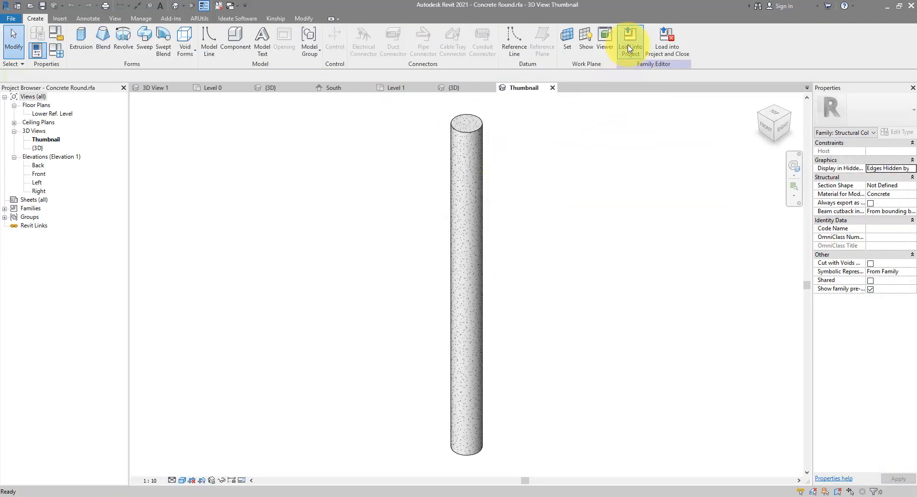
{"action": "left_click", "coordinate": [630, 48]}
{"action": "left_click", "coordinate": [170, 206]}
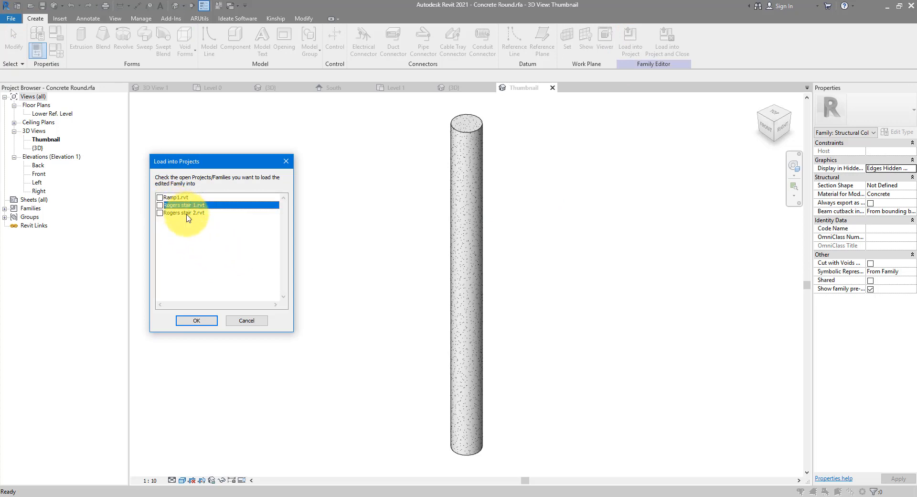
{"action": "left_click", "coordinate": [171, 213]}
{"action": "left_click", "coordinate": [160, 217]}
{"action": "left_click", "coordinate": [209, 324]}
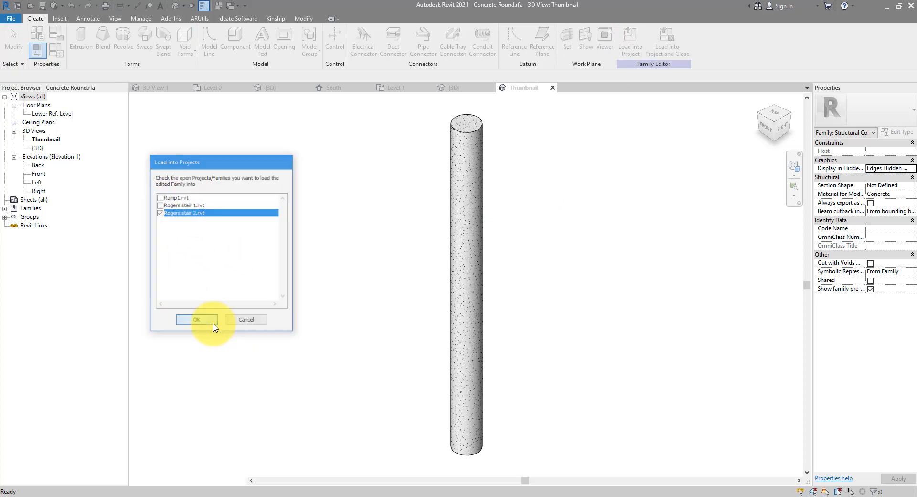
Step: Place one Concrete Round 300mm column on the Level 0 plan just beyond the inner railing's turn, and display the plan as wireframe
{"action": "scroll", "coordinate": [560, 300], "scroll_direction": "up", "scroll_amount": 3}
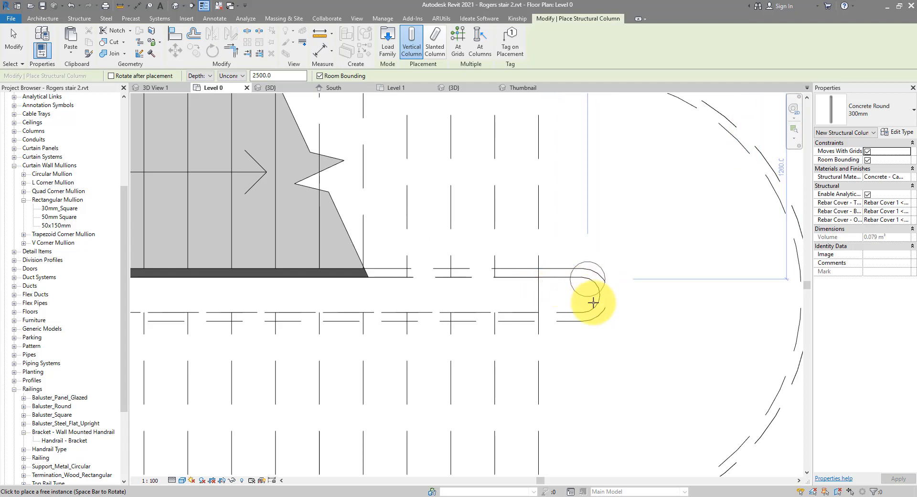
{"action": "middle_click_drag", "start_coordinate": [594, 303], "coordinate": [497, 301]}
{"action": "left_click", "coordinate": [565, 311]}
{"action": "key", "text": "Escape"}
{"action": "key", "text": "Escape"}
{"action": "key", "text": "w"}
{"action": "key", "text": "f"}
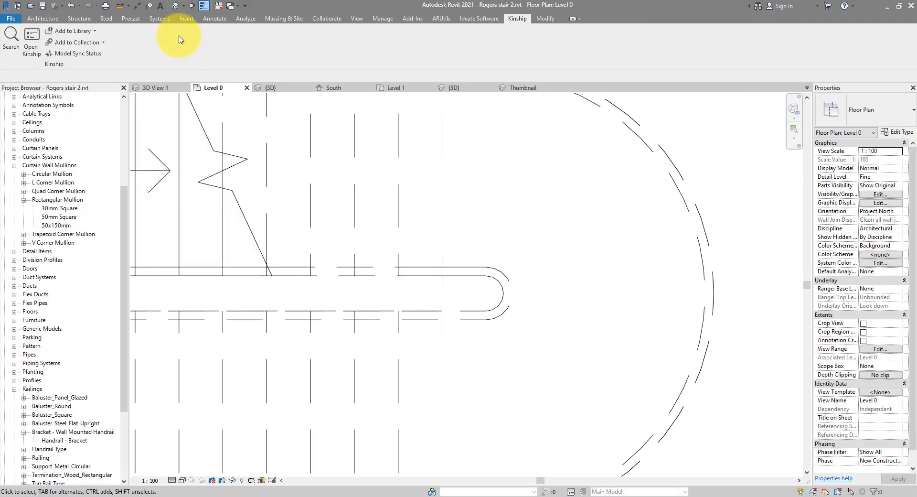
Step: In the 3D view, set the new column's base offset to 0 and its top level to Level 5
{"action": "left_click", "coordinate": [175, 6]}
{"action": "scroll", "coordinate": [491, 205], "scroll_direction": "up", "scroll_amount": 5}
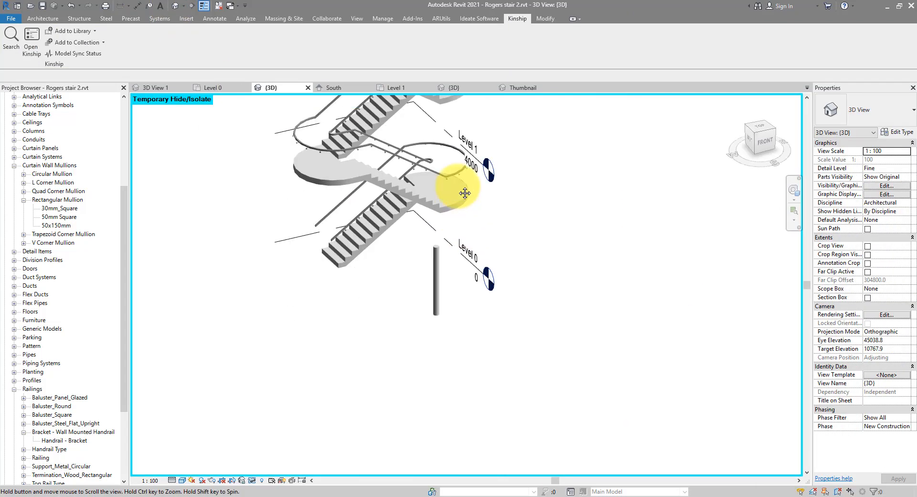
{"action": "left_click", "coordinate": [435, 278]}
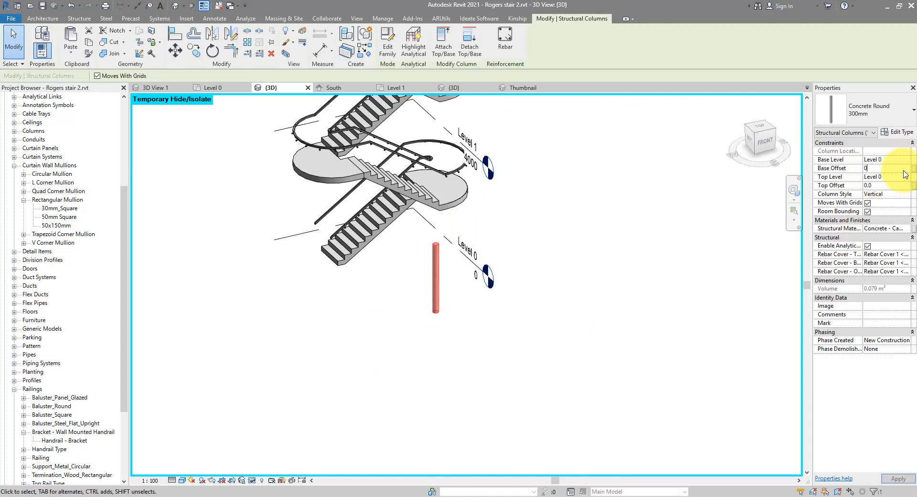
{"action": "key", "text": "Return"}
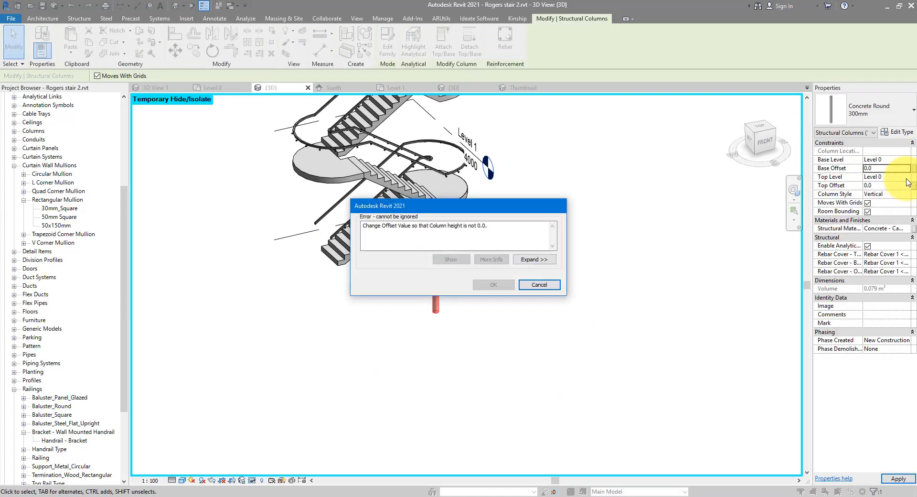
{"action": "key", "text": "Escape"}
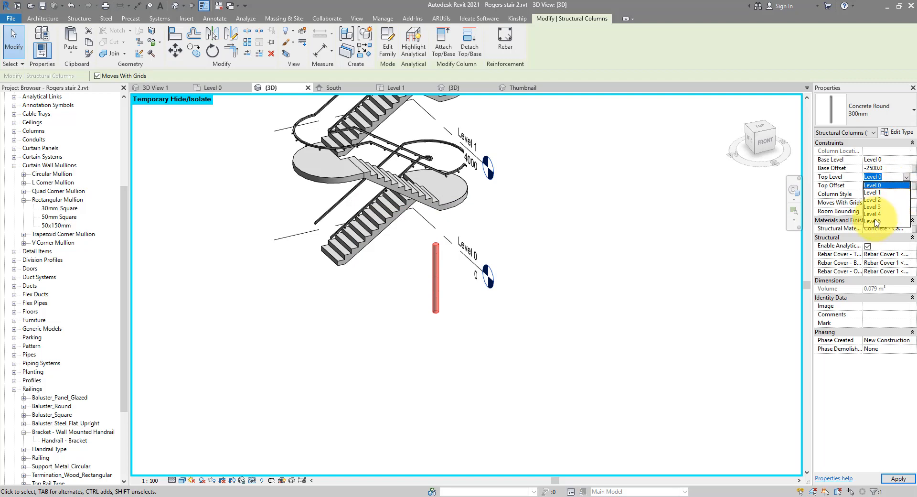
{"action": "left_click", "coordinate": [873, 221]}
{"action": "type", "text": "0"}
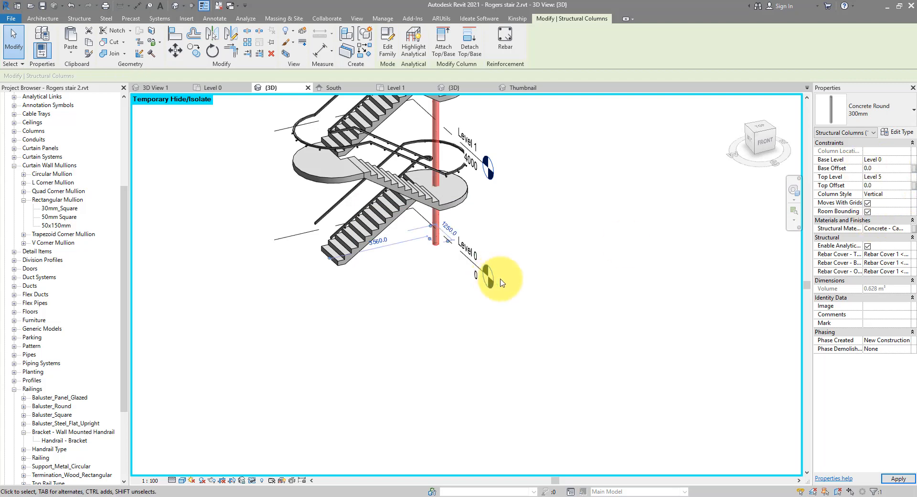
{"action": "scroll", "coordinate": [514, 310], "scroll_direction": "down", "scroll_amount": 2}
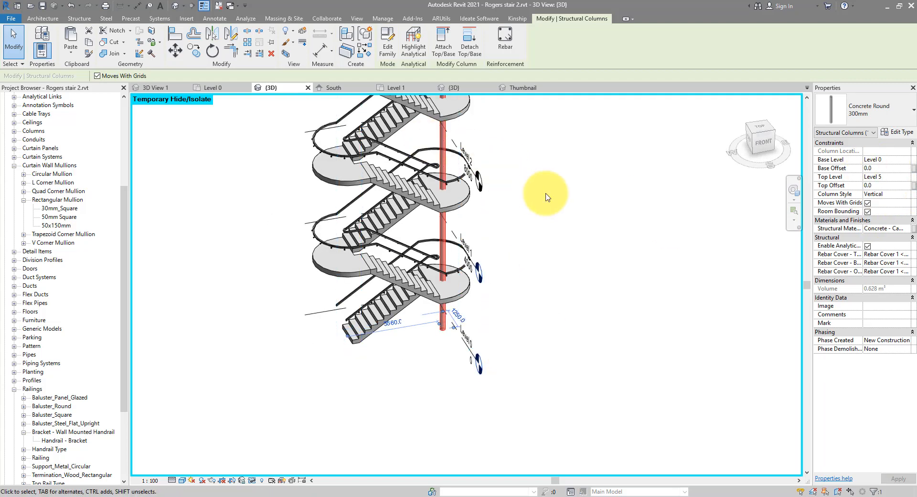
Step: On the Level 1 plan, move the round column inside the inner railing's curved end, aligned with the arc's tangent point
{"action": "key", "text": "ctrl+Tab"}
{"action": "key", "text": "ctrl+Tab"}
{"action": "scroll", "coordinate": [584, 257], "scroll_direction": "up", "scroll_amount": 5}
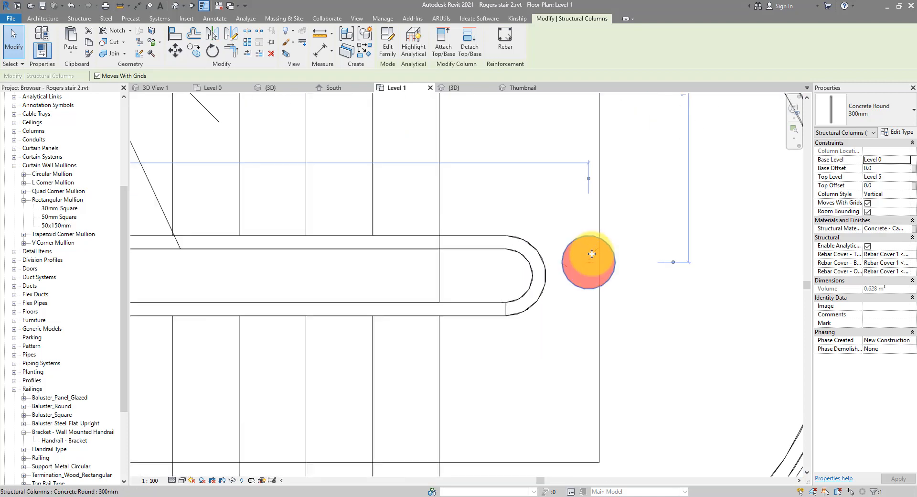
{"action": "left_click", "coordinate": [176, 54]}
{"action": "left_click", "coordinate": [588, 262]}
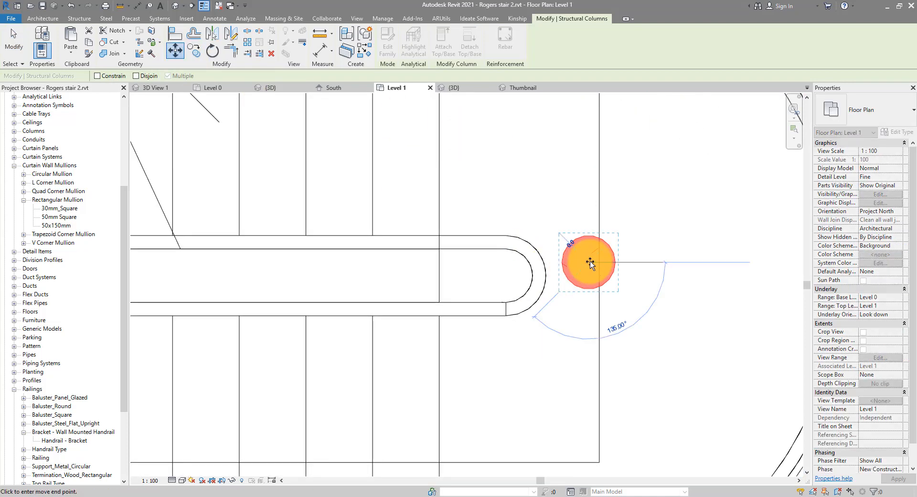
{"action": "left_click", "coordinate": [533, 279]}
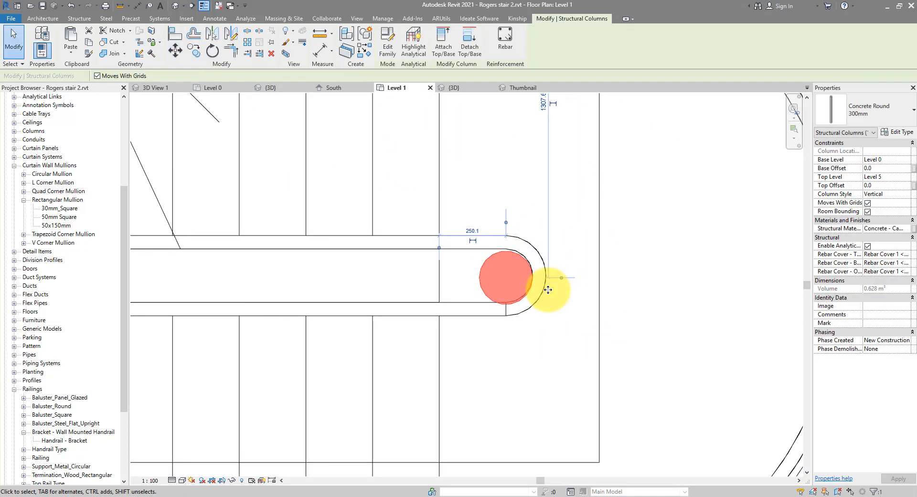
{"action": "left_click", "coordinate": [177, 51]}
{"action": "left_click", "coordinate": [506, 251]}
{"action": "left_click", "coordinate": [505, 248]}
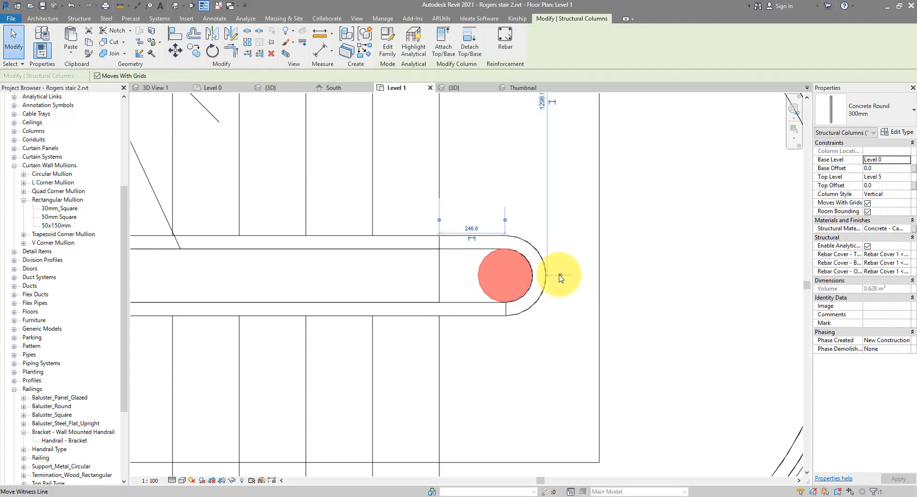
{"action": "left_click", "coordinate": [574, 310]}
Step: Mirror a copy of the round column to the opposite end of the inner railing about a vertical axis through the flight's middle
{"action": "scroll", "coordinate": [574, 309], "scroll_direction": "down", "scroll_amount": 3}
{"action": "left_click", "coordinate": [539, 294]}
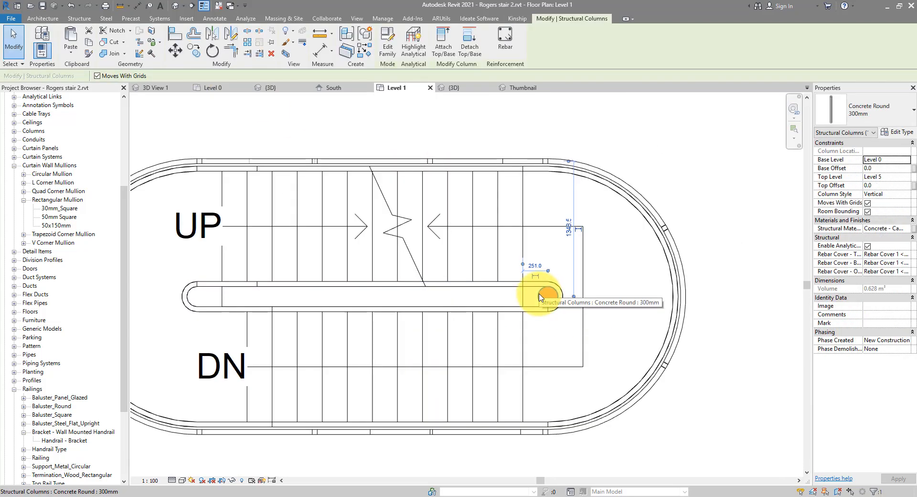
{"action": "left_click", "coordinate": [231, 35]}
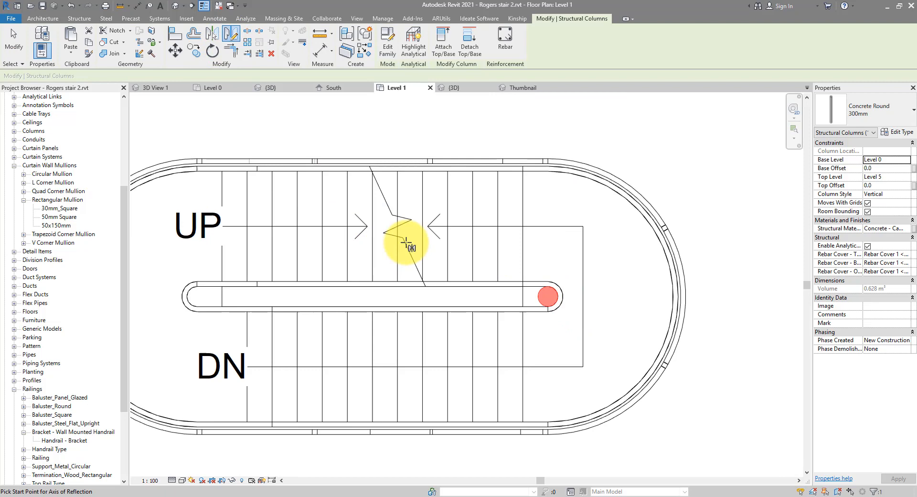
{"action": "left_click", "coordinate": [373, 226]}
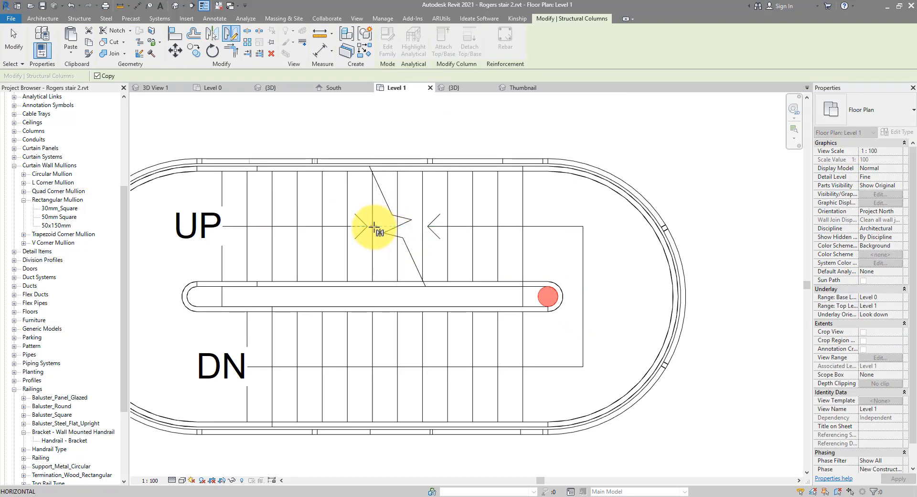
{"action": "left_click", "coordinate": [371, 125]}
{"action": "key", "text": "Escape"}
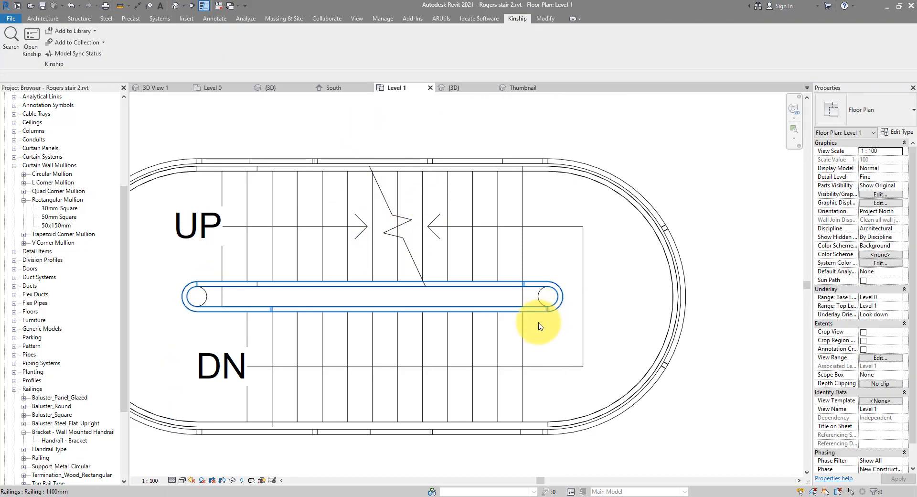
Step: Offset the inner railing's sketch path outward by 50 mm without copying, and finish the path edit
{"action": "left_click", "coordinate": [543, 321]}
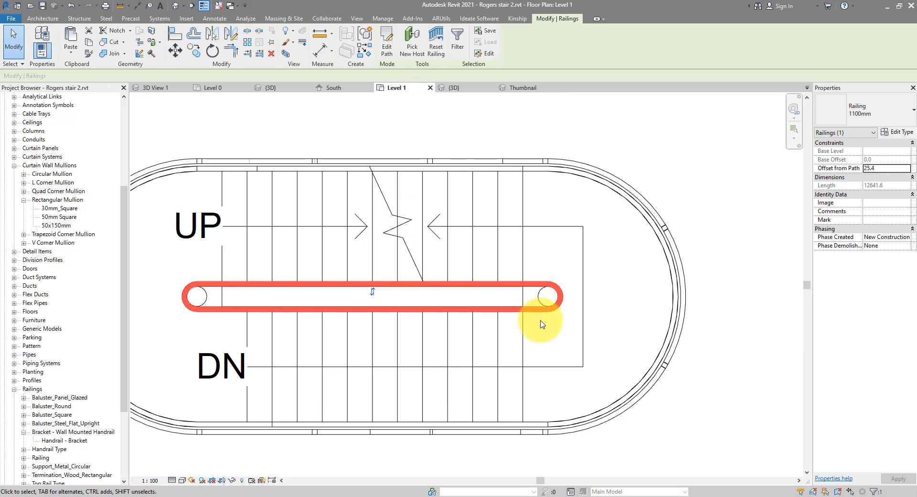
{"action": "left_click", "coordinate": [386, 47]}
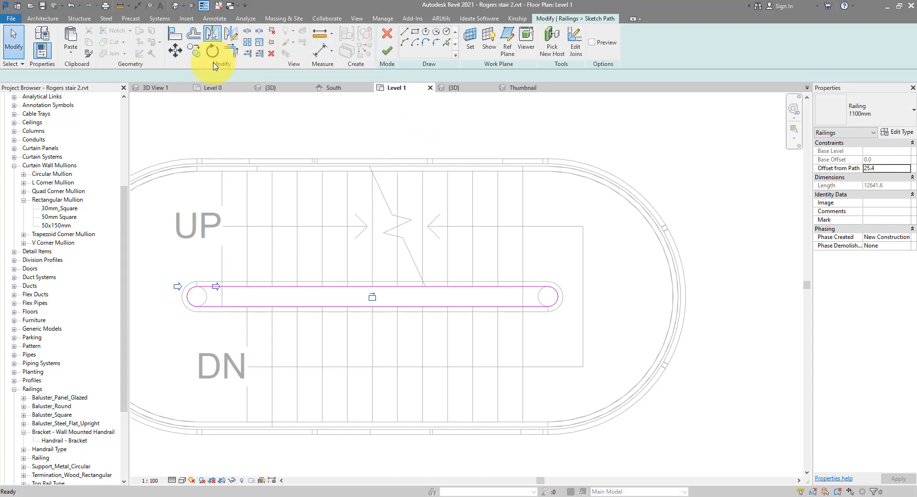
{"action": "left_click", "coordinate": [197, 52]}
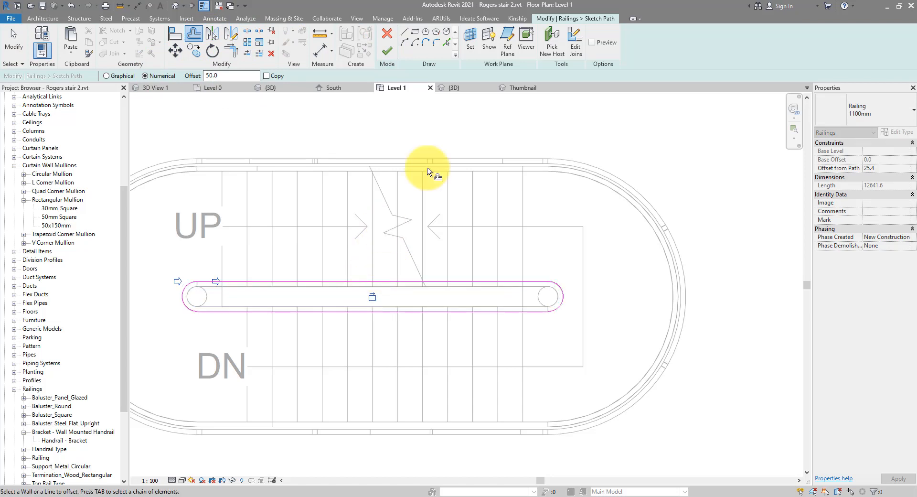
{"action": "left_click", "coordinate": [387, 50]}
{"action": "left_click", "coordinate": [635, 293]}
{"action": "scroll", "coordinate": [564, 292], "scroll_direction": "up", "scroll_amount": 4}
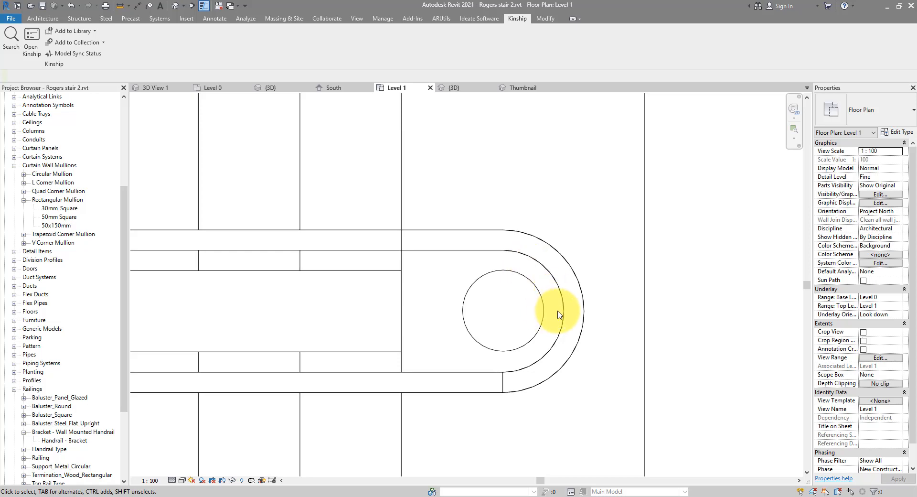
{"action": "scroll", "coordinate": [645, 313], "scroll_direction": "down", "scroll_amount": 4}
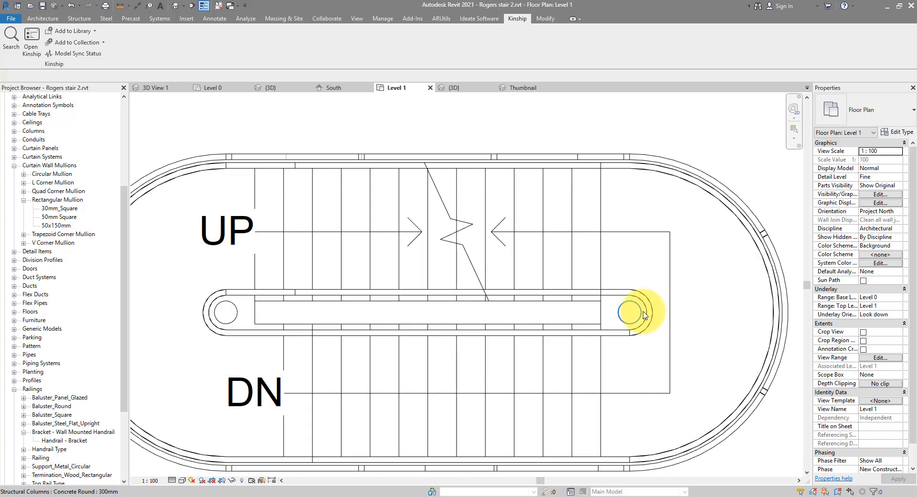
{"action": "scroll", "coordinate": [645, 315], "scroll_direction": "down", "scroll_amount": 2}
Step: Edit the Envelope group and mirror a copy of its straight curtain wall about the upper flight's centre line into the stairwell
{"action": "left_click", "coordinate": [607, 175]}
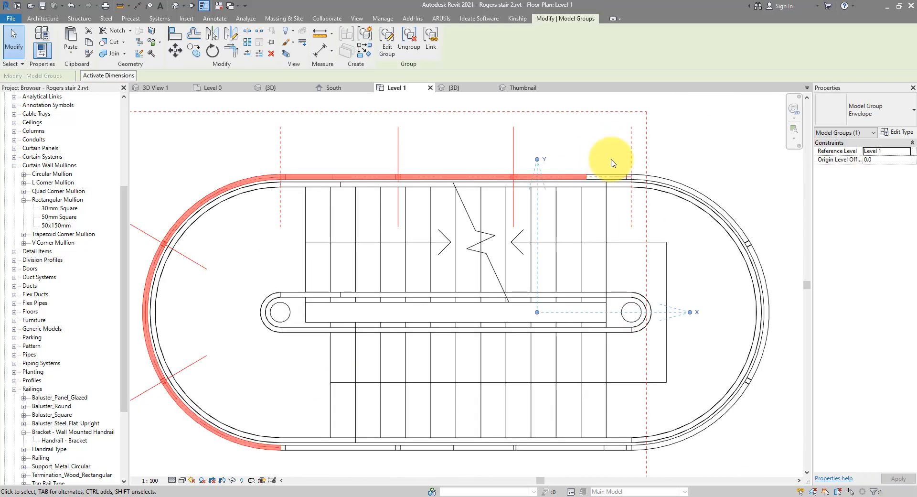
{"action": "left_click", "coordinate": [388, 47]}
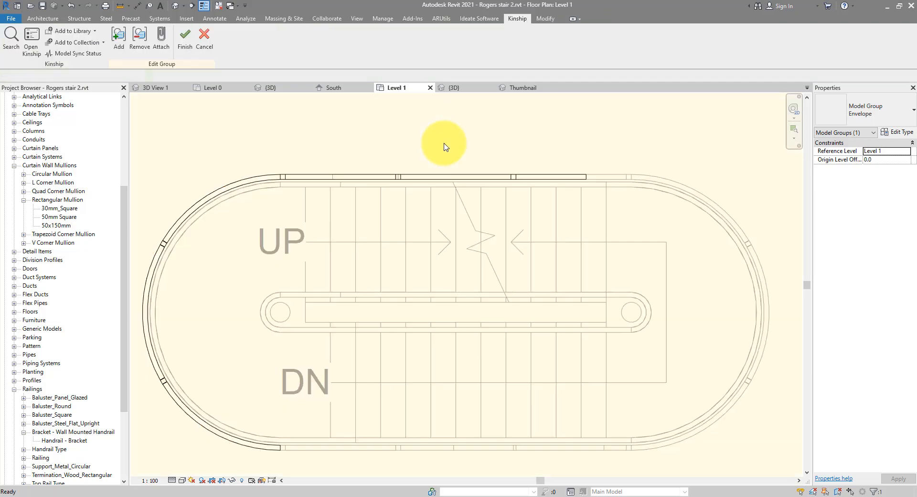
{"action": "left_click", "coordinate": [442, 178]}
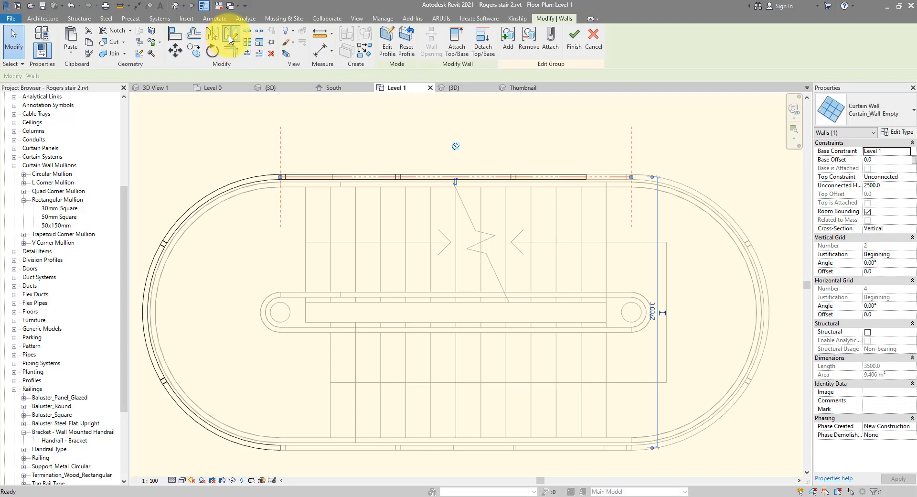
{"action": "left_click", "coordinate": [230, 37]}
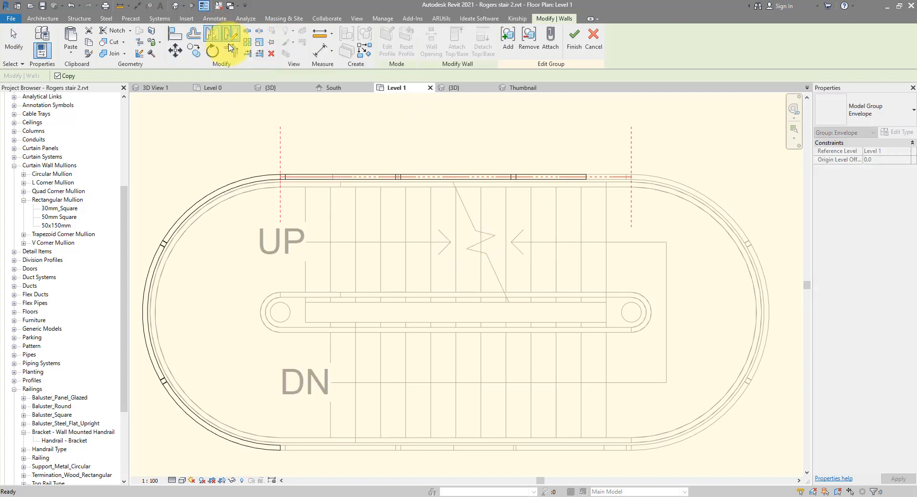
{"action": "left_click", "coordinate": [308, 242]}
{"action": "left_click", "coordinate": [471, 241]}
{"action": "scroll", "coordinate": [391, 310], "scroll_direction": "up", "scroll_amount": 5}
{"action": "scroll", "coordinate": [389, 297], "scroll_direction": "down", "scroll_amount": 3}
{"action": "scroll", "coordinate": [207, 281], "scroll_direction": "up", "scroll_amount": 5}
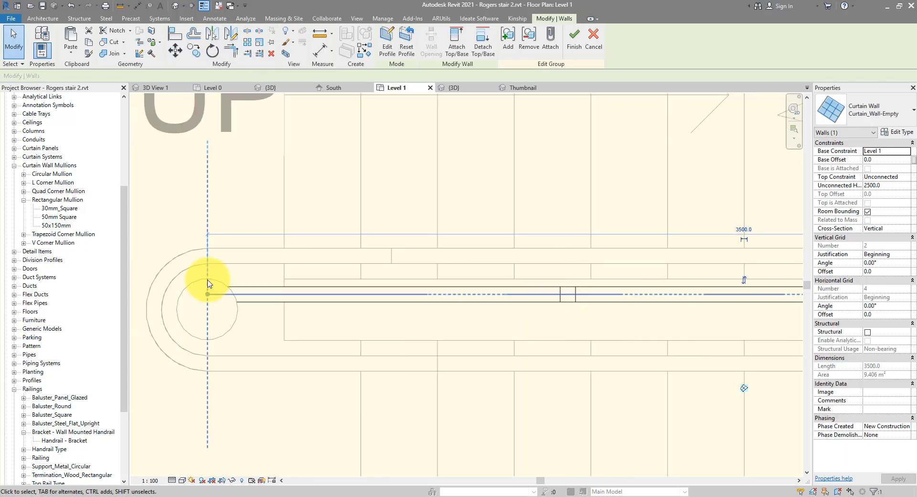
Step: Move the copied curtain wall so its outer face lies on the inner railing's inside edge
{"action": "left_click", "coordinate": [180, 56]}
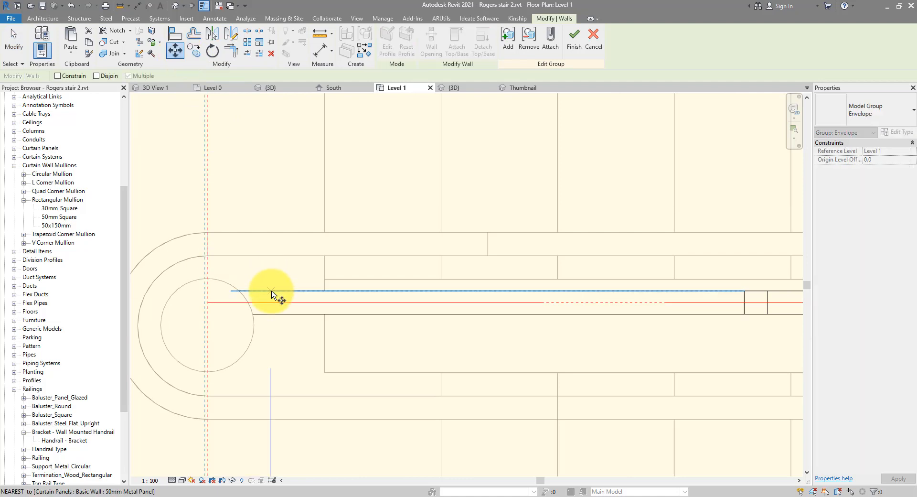
{"action": "left_click", "coordinate": [271, 290]}
{"action": "left_click", "coordinate": [272, 256]}
{"action": "scroll", "coordinate": [330, 296], "scroll_direction": "down", "scroll_amount": 5}
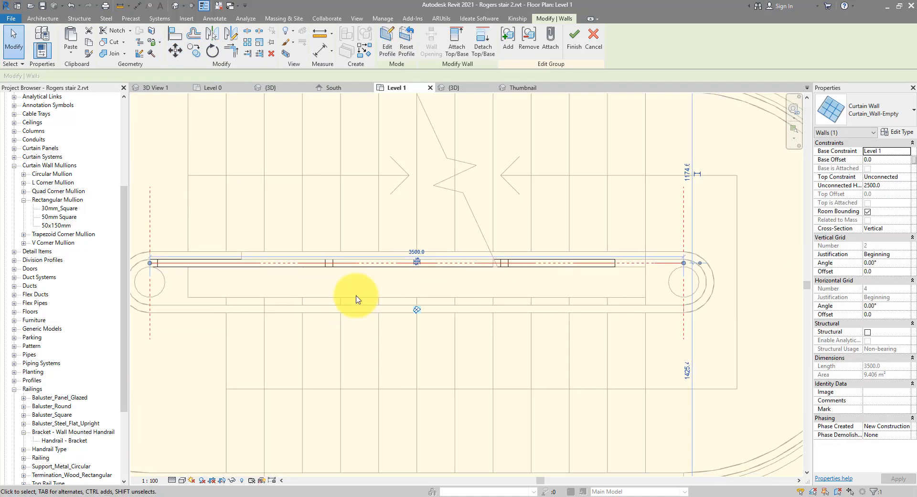
Step: Reset the profile of the copied curtain wall in the stairwell
{"action": "left_click", "coordinate": [538, 264]}
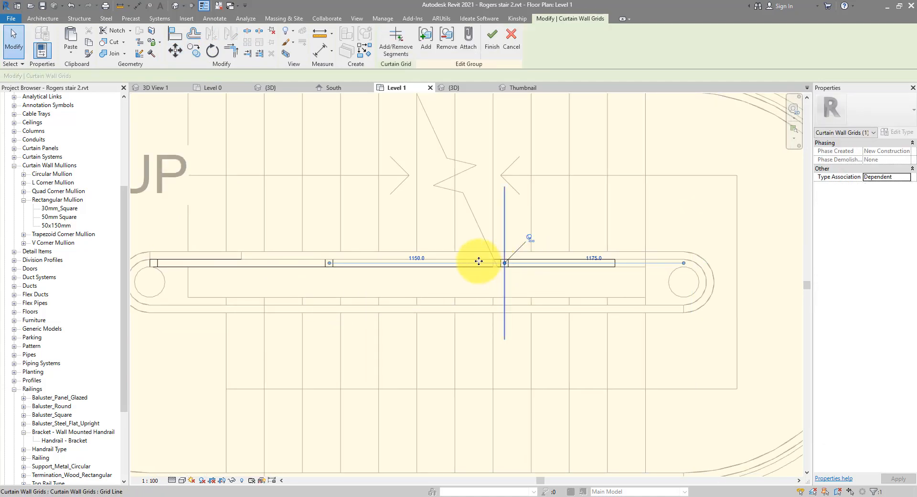
{"action": "key", "text": "Escape"}
{"action": "left_click", "coordinate": [464, 269]}
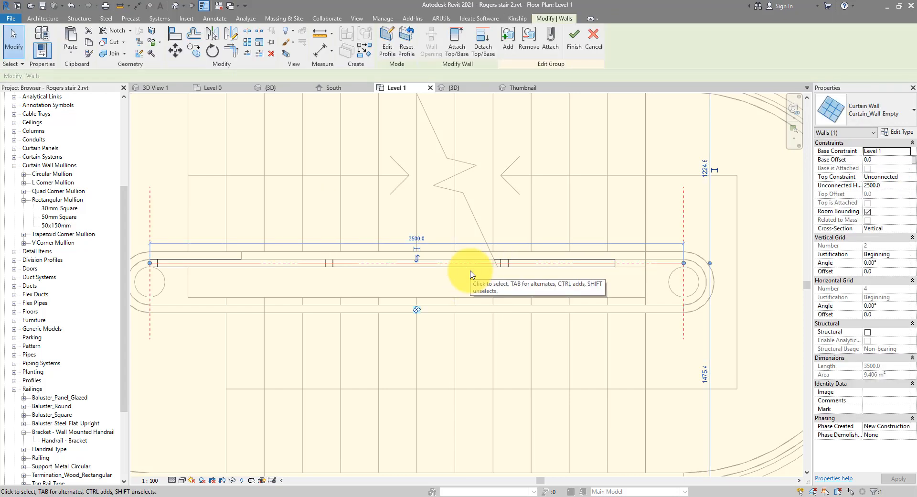
{"action": "left_click", "coordinate": [404, 58]}
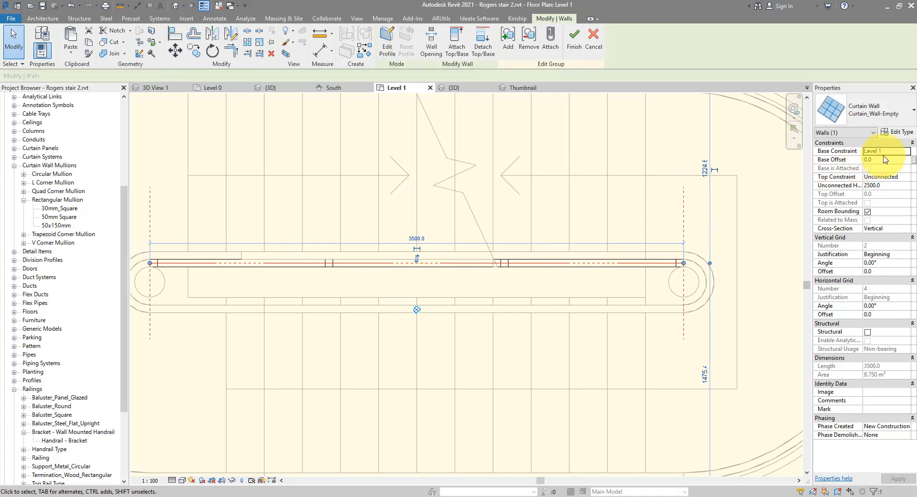
Step: Set the stairwell curtain wall's base constraint to Level 0 and top constraint to Level 5, and check it in 3D
{"action": "left_click", "coordinate": [907, 150]}
{"action": "left_click", "coordinate": [882, 159]}
{"action": "left_click", "coordinate": [907, 177]}
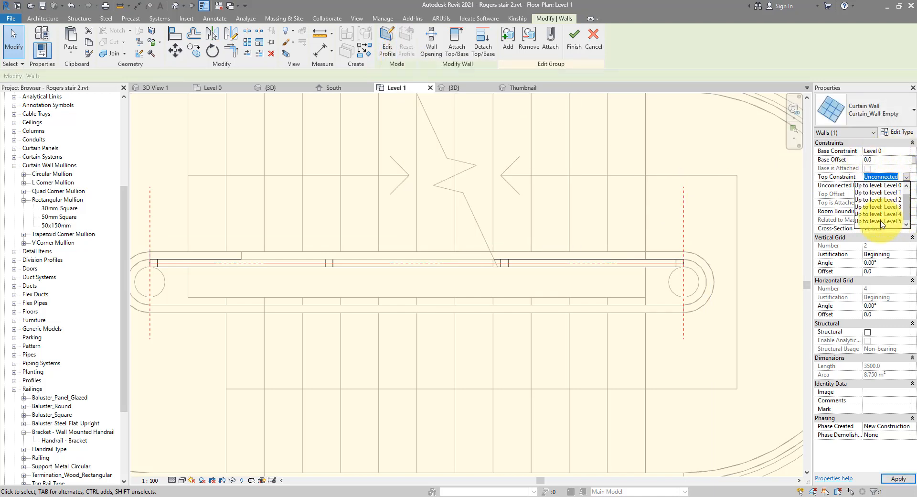
{"action": "left_click", "coordinate": [882, 221]}
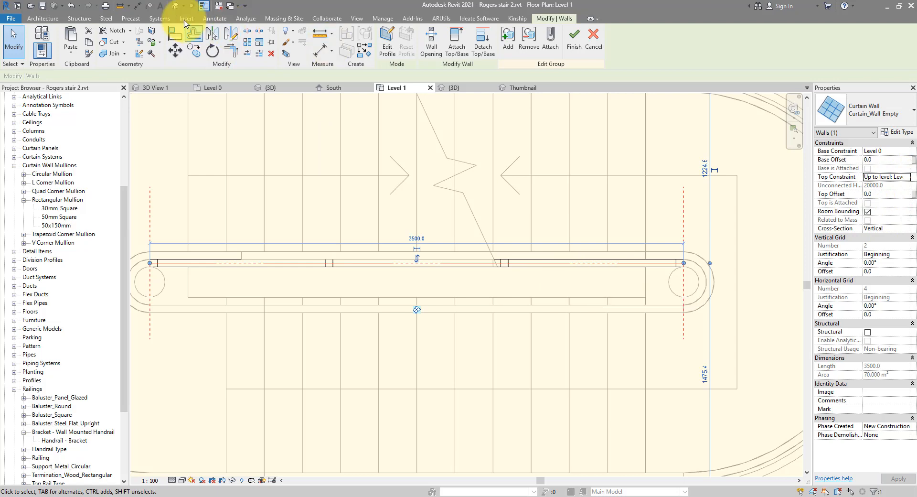
{"action": "left_click", "coordinate": [175, 5]}
{"action": "middle_click_drag", "start_coordinate": [434, 320], "coordinate": [506, 279], "text": "shift"}
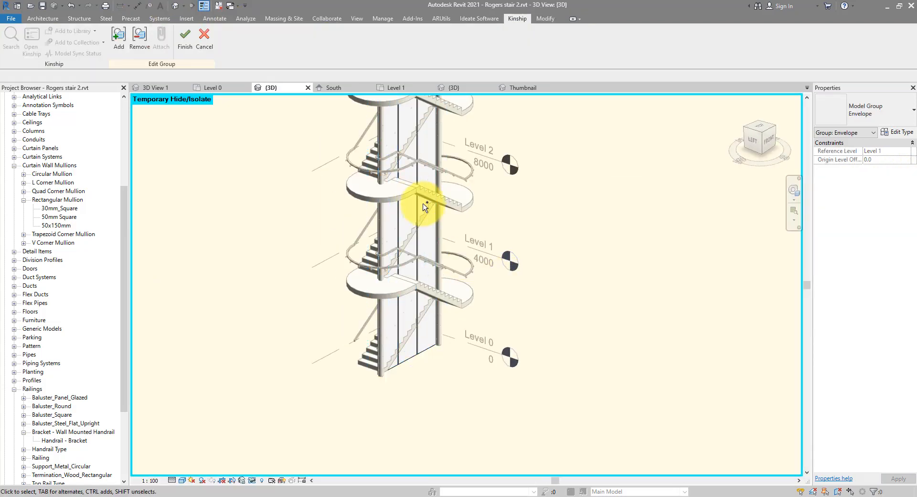
Step: On the Level 0 plan, mirror a copy of the stairwell curtain wall about the horizontal axis through the column's centre
{"action": "key", "text": "ctrl+Tab"}
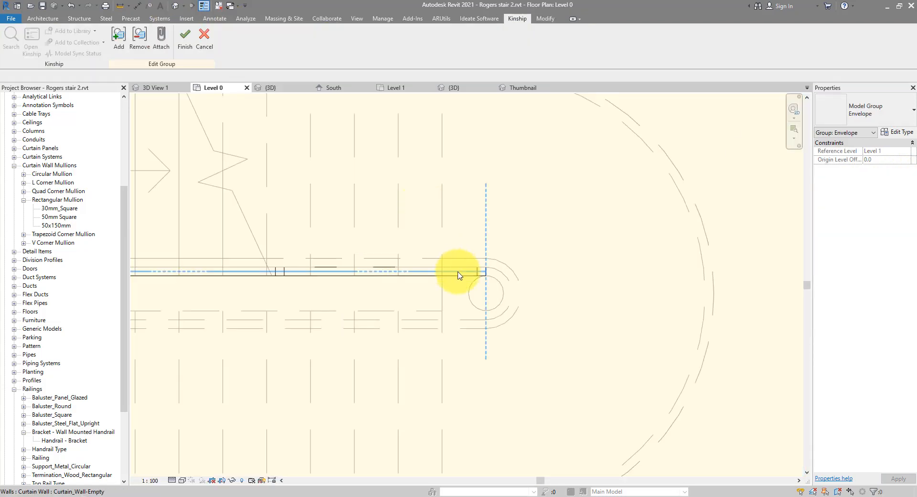
{"action": "left_click", "coordinate": [421, 272]}
{"action": "left_click", "coordinate": [235, 37]}
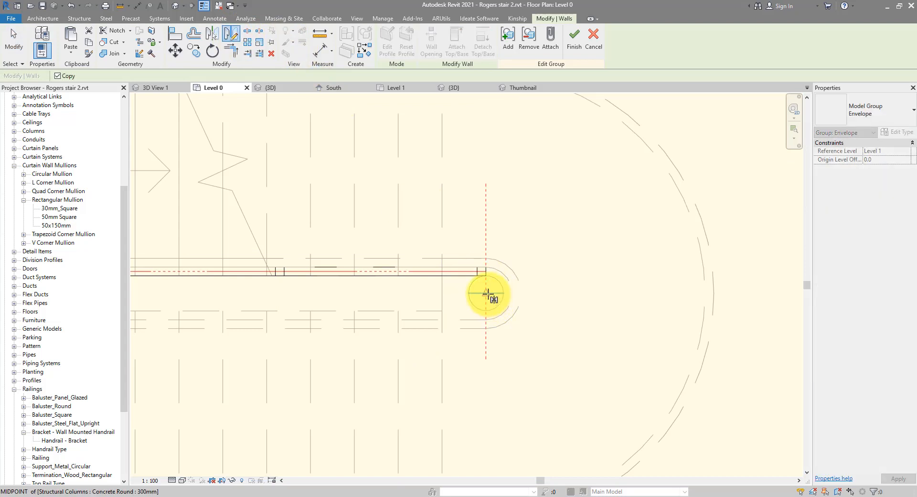
{"action": "left_click", "coordinate": [487, 294]}
{"action": "left_click", "coordinate": [431, 294]}
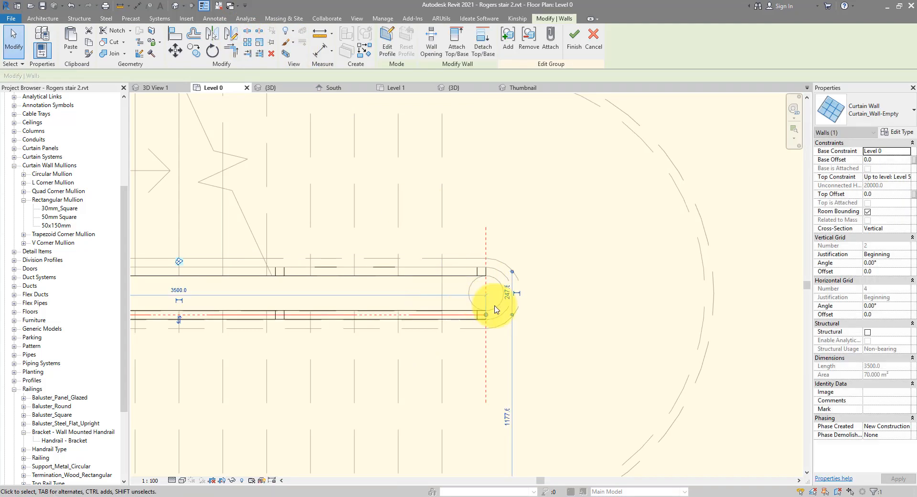
Step: Create a similar Curtain_Wall-Empty as a semicircular arc joining both straight stairwell walls around the column at the first end
{"action": "right_click", "coordinate": [476, 314]}
{"action": "left_click", "coordinate": [520, 170]}
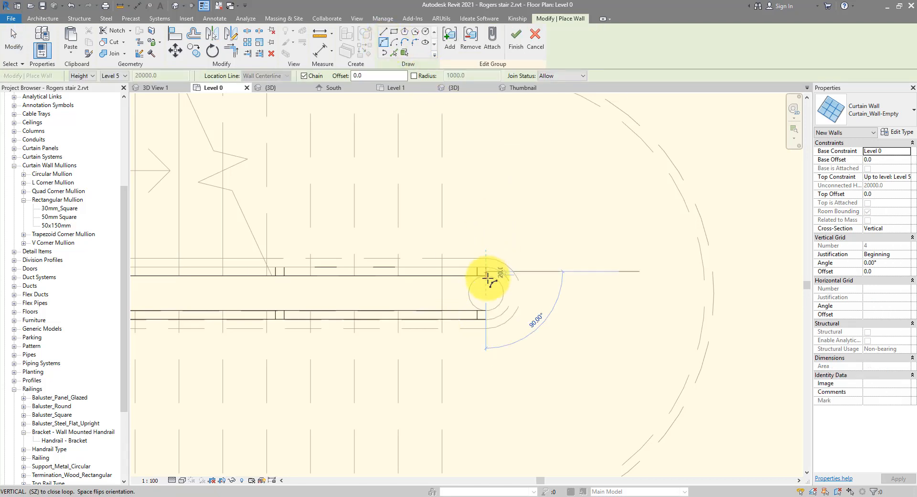
{"action": "left_click", "coordinate": [486, 315]}
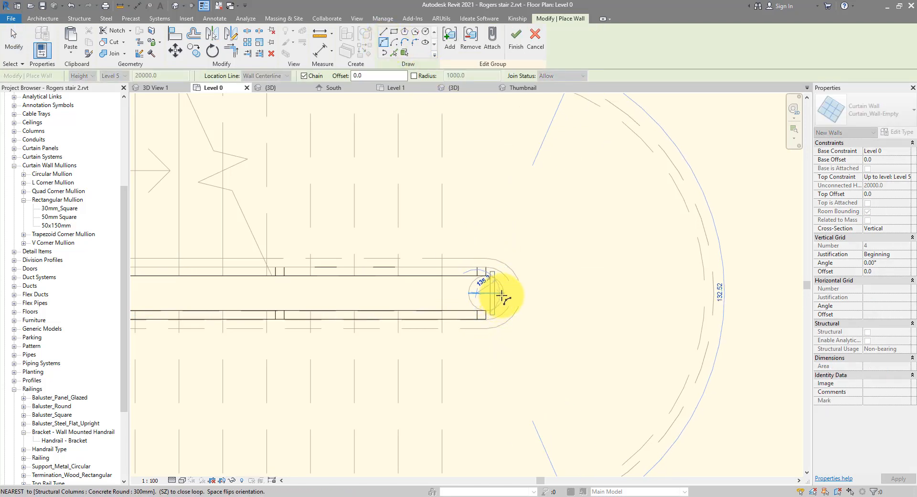
{"action": "left_click", "coordinate": [531, 314]}
{"action": "scroll", "coordinate": [539, 318], "scroll_direction": "down", "scroll_amount": 1}
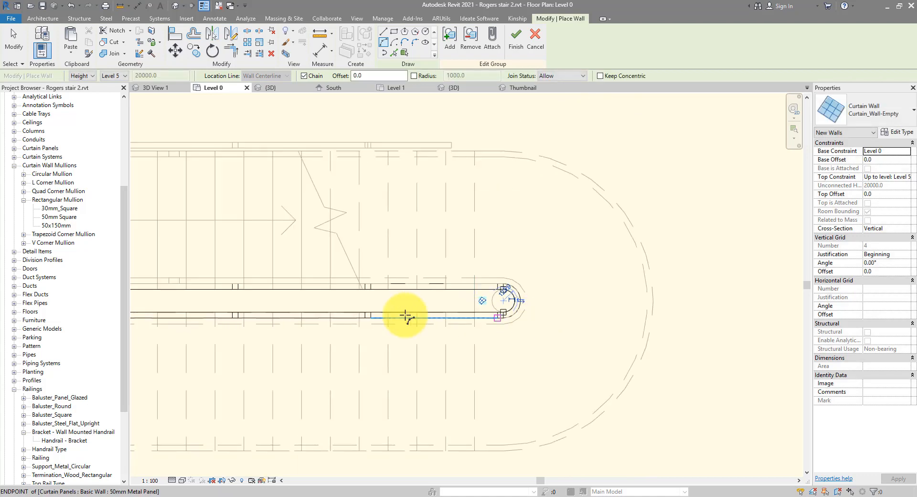
Step: Close the opposite end of the stairwell walls with a matching semicircular curtain wall around the column beside the UP label
{"action": "middle_click_drag", "start_coordinate": [405, 317], "coordinate": [604, 326]}
{"action": "scroll", "coordinate": [268, 290], "scroll_direction": "up", "scroll_amount": 2}
{"action": "left_click", "coordinate": [266, 304]}
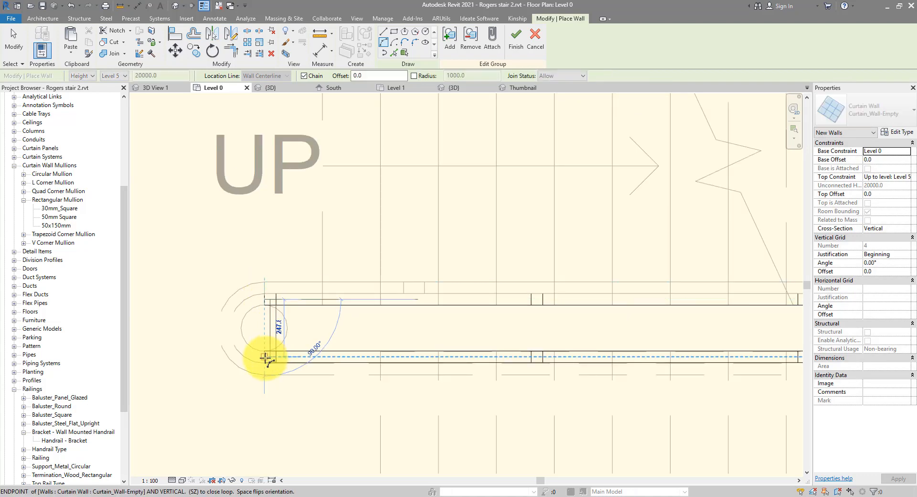
{"action": "left_click", "coordinate": [266, 358]}
{"action": "left_click", "coordinate": [262, 388]}
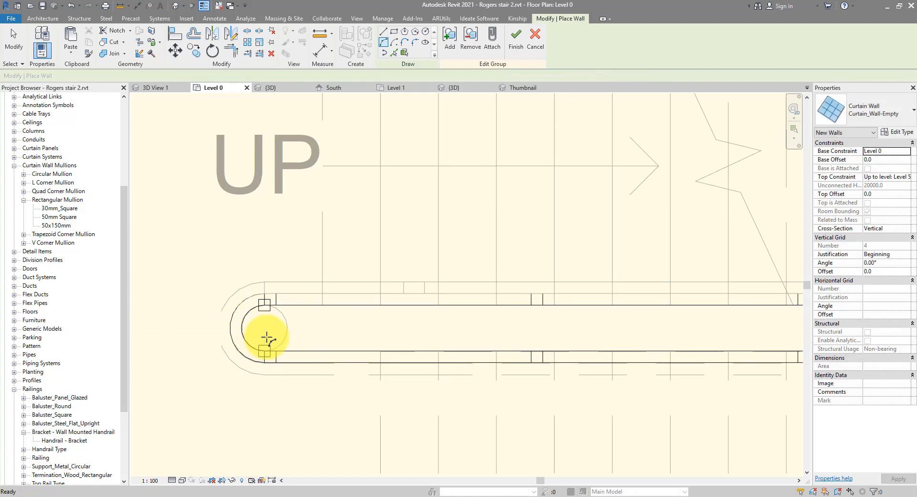
{"action": "scroll", "coordinate": [265, 328], "scroll_direction": "up", "scroll_amount": 2}
{"action": "key", "text": "Escape"}
{"action": "key", "text": "Escape"}
Step: Delete the 50mm Square mullions where the straight stairwell walls meet the curved curtain walls at both ends
{"action": "left_click", "coordinate": [265, 295]}
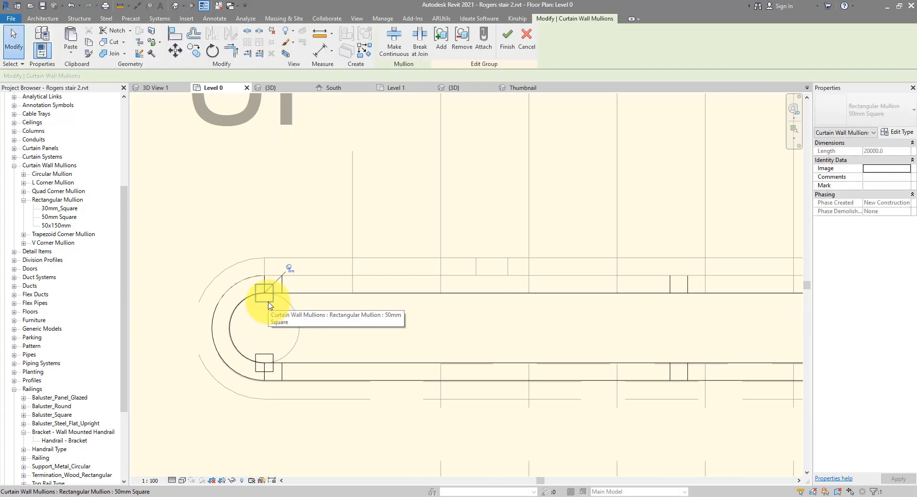
{"action": "left_click", "coordinate": [269, 357], "text": "ctrl"}
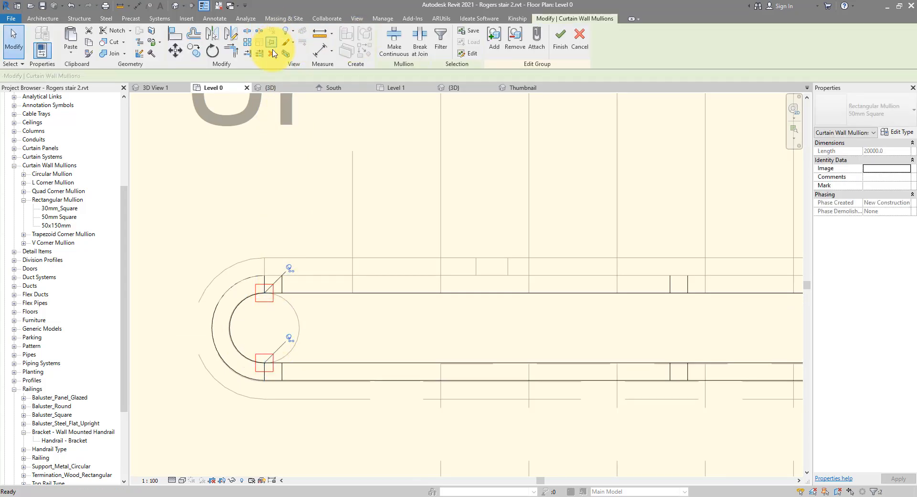
{"action": "left_click", "coordinate": [272, 53]}
{"action": "middle_click_drag", "start_coordinate": [520, 252], "coordinate": [228, 242]}
{"action": "middle_click_drag", "start_coordinate": [722, 283], "coordinate": [377, 283]}
{"action": "key", "text": "Tab"}
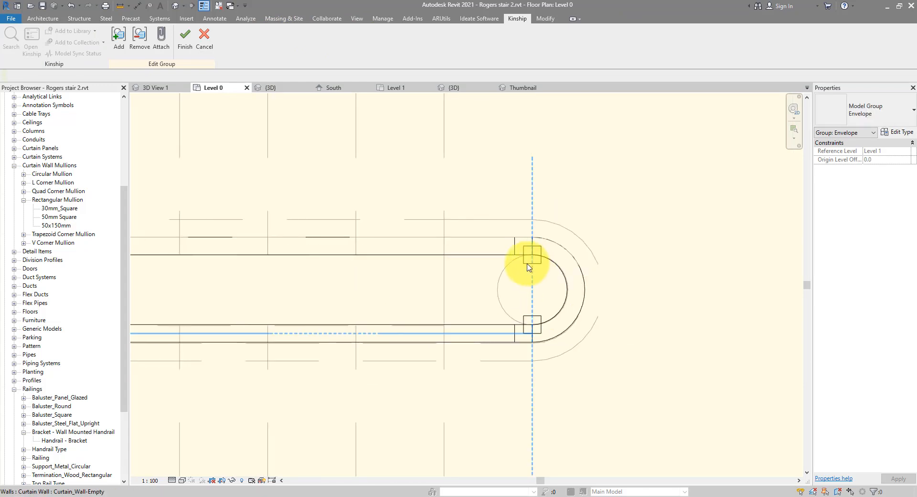
{"action": "left_click", "coordinate": [529, 267]}
{"action": "left_click", "coordinate": [271, 29]}
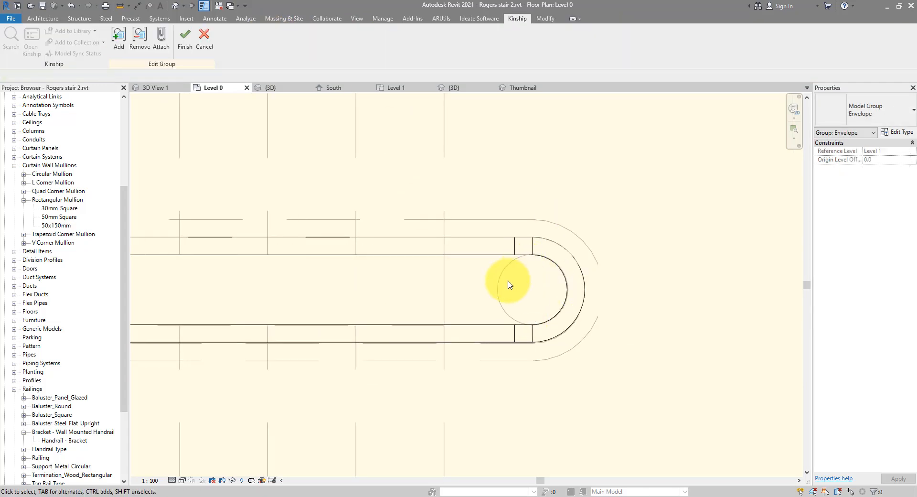
Step: Check the stairwell in 3D and compare it with the reference photo 170_0152.jpg in the Photos app, then return to Revit
{"action": "scroll", "coordinate": [502, 286], "scroll_direction": "down", "scroll_amount": 4}
{"action": "left_click", "coordinate": [176, 6]}
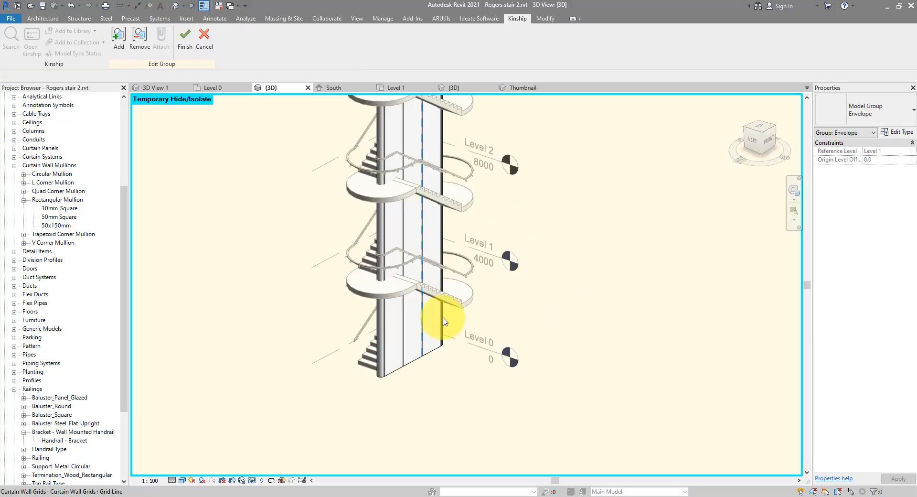
{"action": "middle_click_drag", "start_coordinate": [643, 279], "coordinate": [400, 492], "text": "shift"}
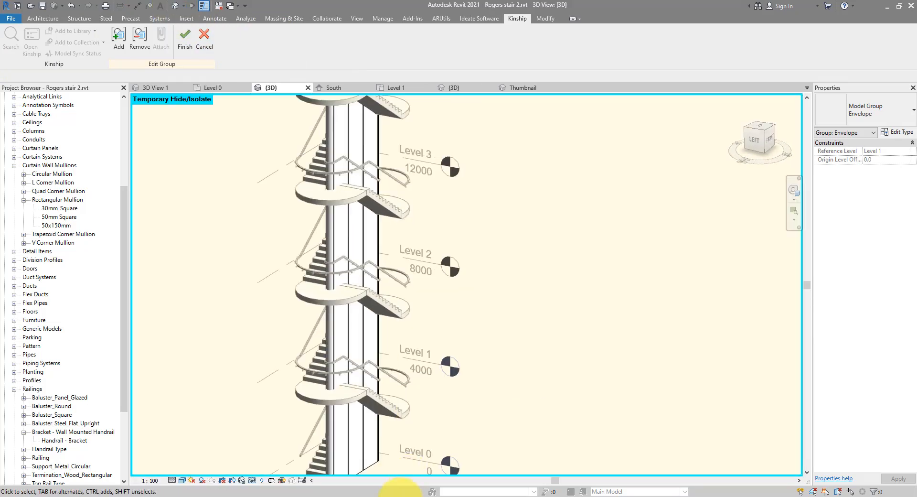
{"action": "mouse_move", "coordinate": [275, 493]}
{"action": "left_click", "coordinate": [359, 452]}
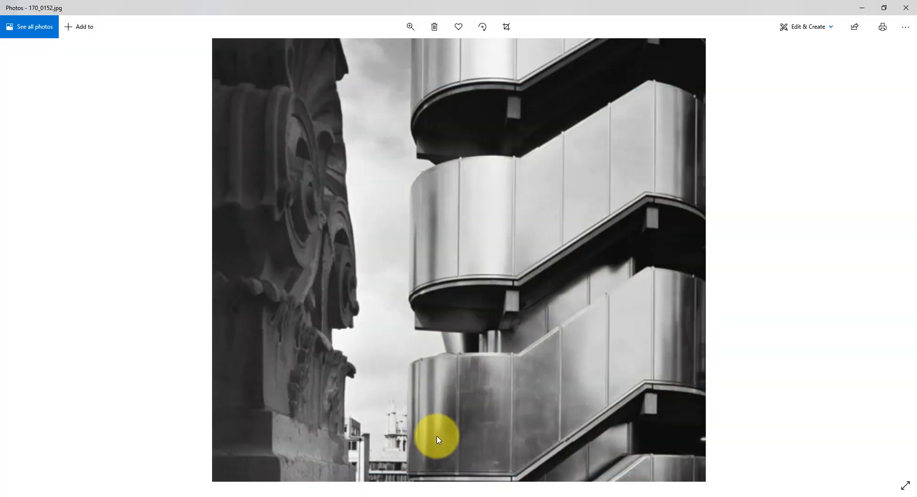
{"action": "double_click", "coordinate": [554, 13]}
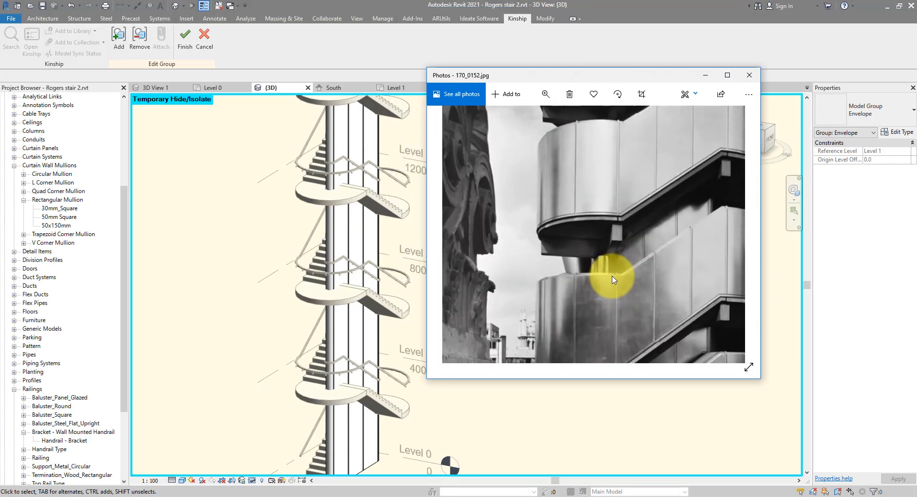
{"action": "left_click", "coordinate": [258, 244]}
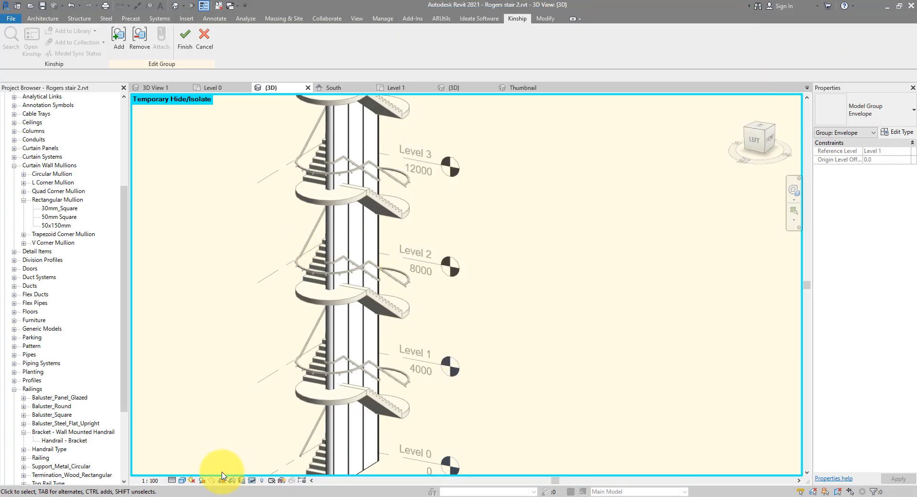
Step: Finish editing the Envelope group and reset the temporary hide/isolate in 3D to check the enclosed stair from several sides
{"action": "left_click", "coordinate": [185, 40]}
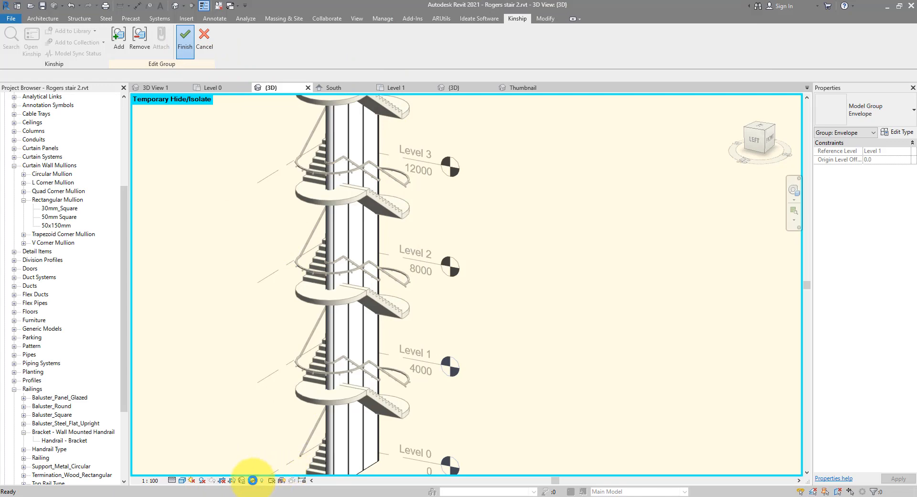
{"action": "left_click", "coordinate": [485, 342]}
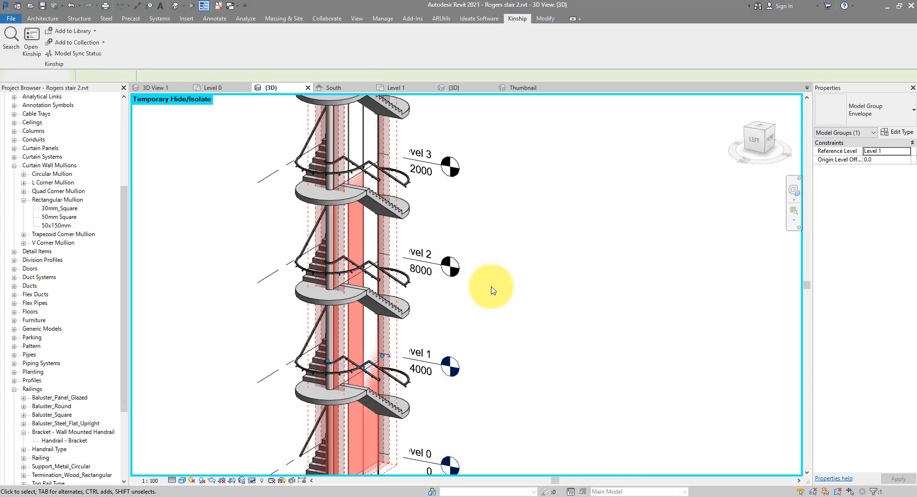
{"action": "left_click", "coordinate": [252, 481]}
{"action": "left_click", "coordinate": [289, 472]}
{"action": "middle_click_drag", "start_coordinate": [569, 389], "coordinate": [508, 305], "text": "shift"}
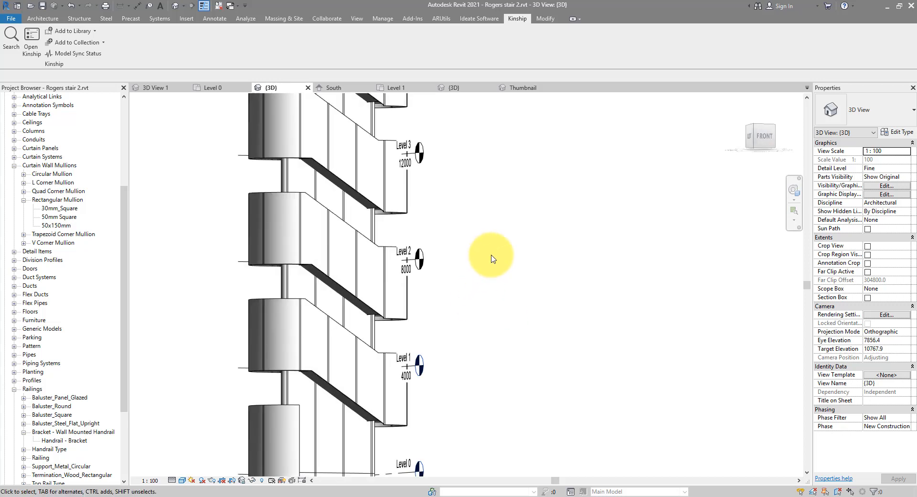
{"action": "middle_click_drag", "start_coordinate": [480, 277], "coordinate": [409, 358], "text": "shift"}
{"action": "middle_click_drag", "start_coordinate": [508, 286], "coordinate": [456, 262], "text": "shift"}
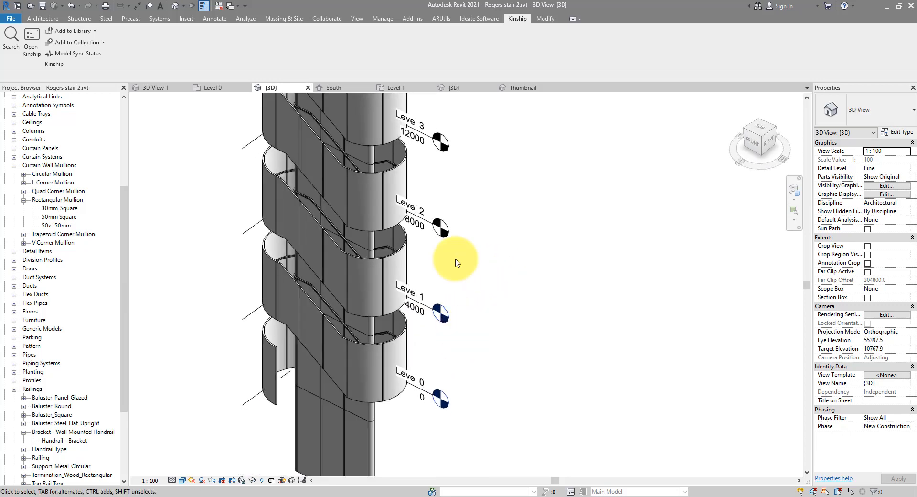
Step: Temporarily hide all instances of the Envelope model group visible in the 3D view
{"action": "left_click", "coordinate": [397, 240]}
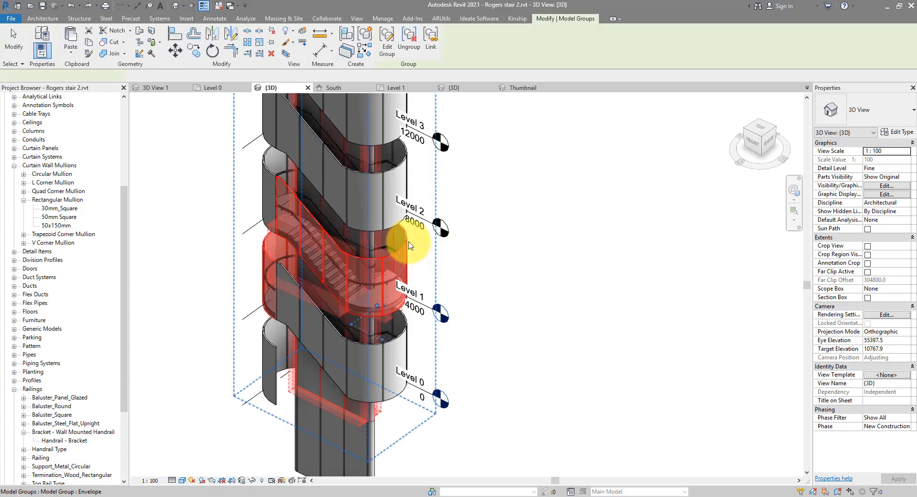
{"action": "right_click", "coordinate": [409, 242]}
{"action": "mouse_move", "coordinate": [459, 341]}
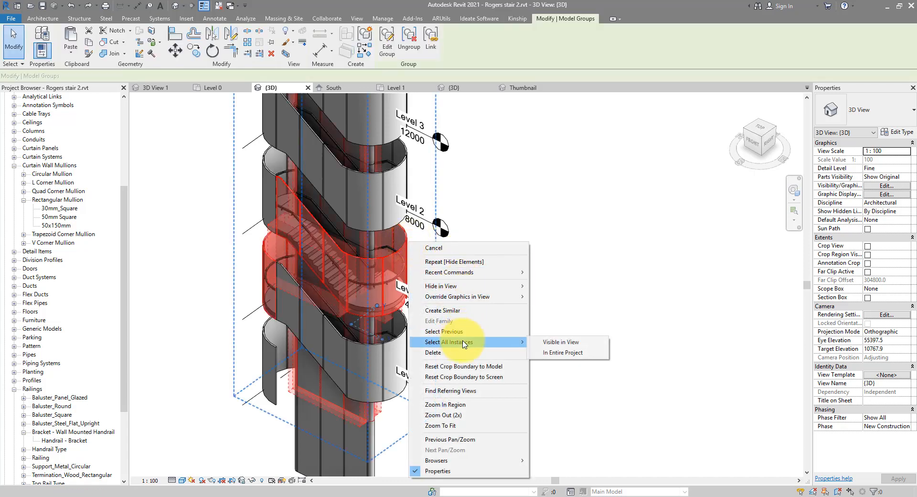
{"action": "left_click", "coordinate": [538, 343]}
{"action": "key", "text": "h"}
{"action": "key", "text": "h"}
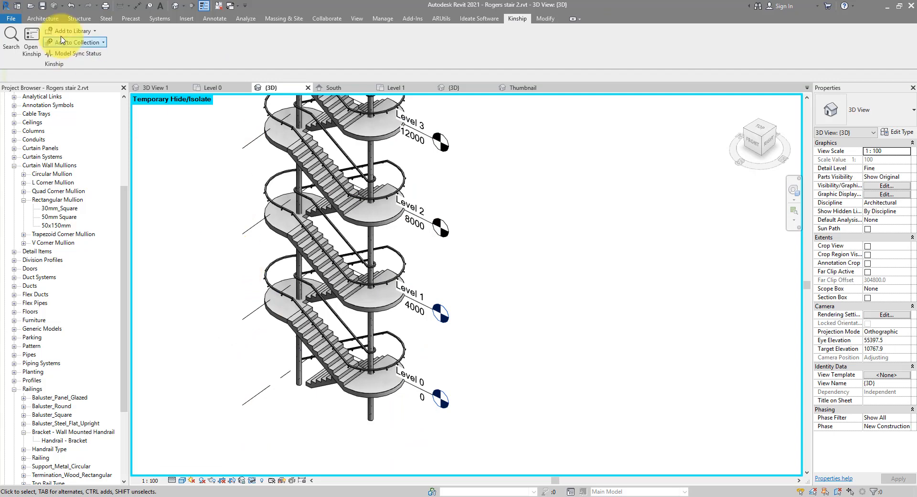
Step: Start a roof by footprint with Level 0 as its base level
{"action": "left_click", "coordinate": [43, 18]}
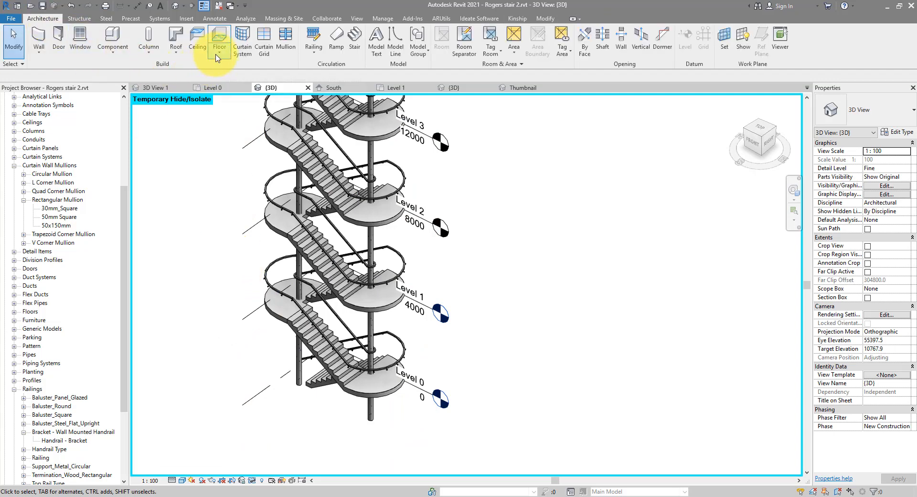
{"action": "left_click", "coordinate": [176, 52]}
{"action": "left_click", "coordinate": [215, 147]}
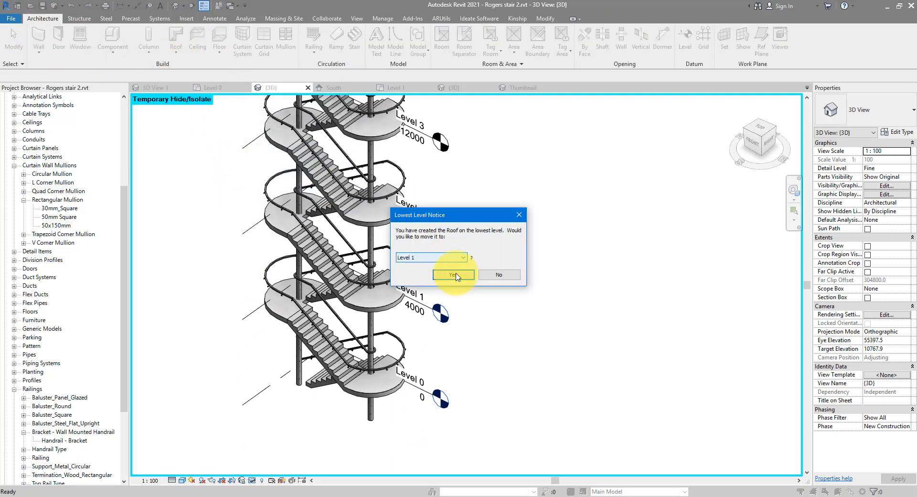
{"action": "left_click", "coordinate": [430, 260]}
{"action": "left_click", "coordinate": [424, 268]}
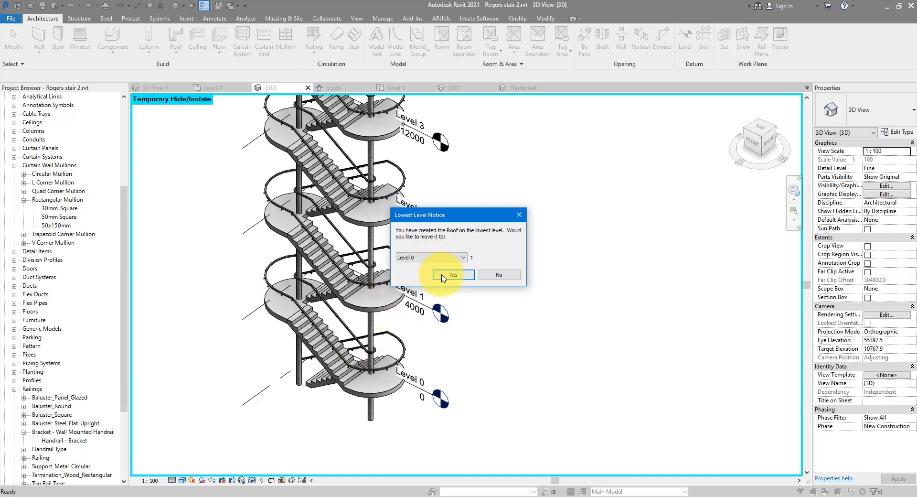
{"action": "left_click", "coordinate": [454, 275]}
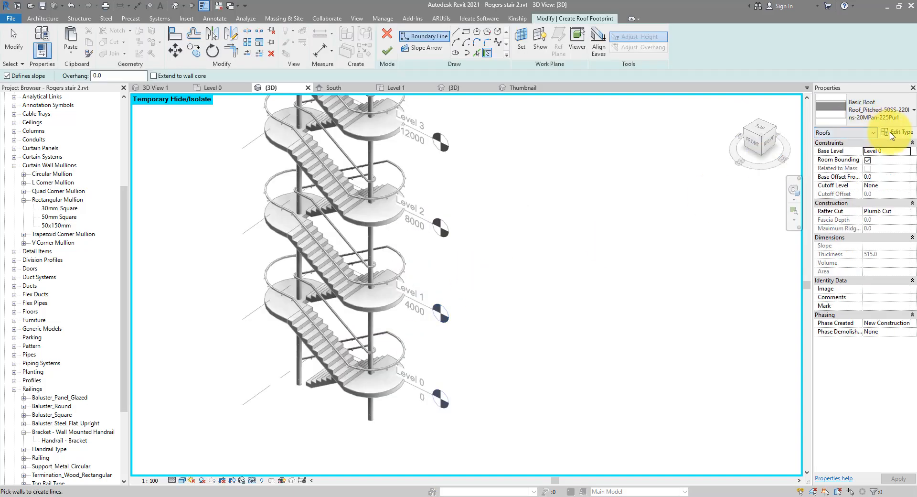
Step: Duplicate the pitched roof type under the name 50mm
{"action": "left_click", "coordinate": [892, 134]}
{"action": "left_click", "coordinate": [852, 167]}
{"action": "type", "text": "5"}
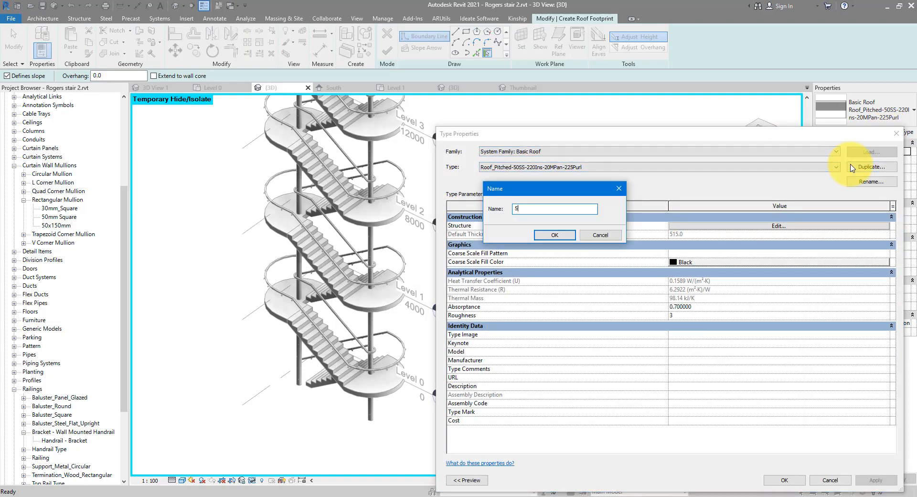
{"action": "type", "text": "0mm"}
{"action": "key", "text": "Return"}
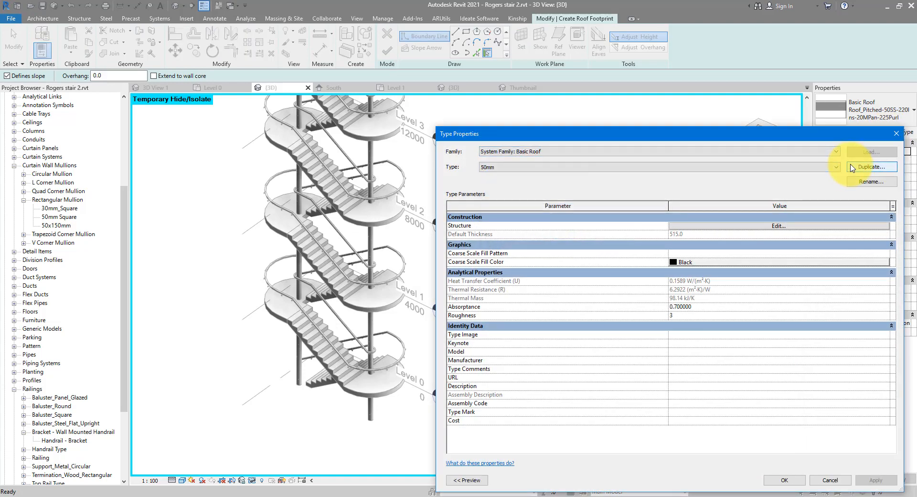
Step: Delete the finish and insulation layers from the 50mm roof assembly and set the remaining structure layer's thickness to 50 mm
{"action": "left_click", "coordinate": [734, 225]}
{"action": "left_click", "coordinate": [453, 234]}
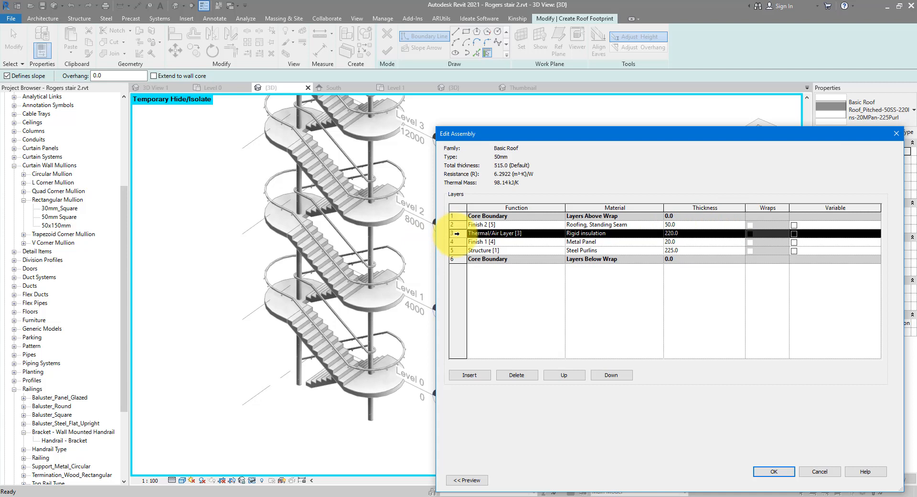
{"action": "left_click", "coordinate": [453, 225]}
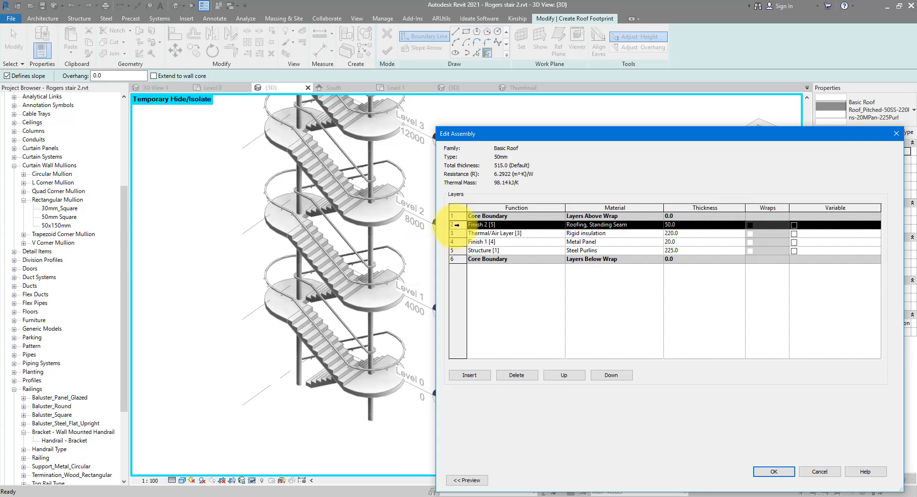
{"action": "left_click", "coordinate": [508, 375]}
{"action": "left_click", "coordinate": [507, 376]}
{"action": "left_click", "coordinate": [507, 376]}
{"action": "left_click", "coordinate": [693, 225]}
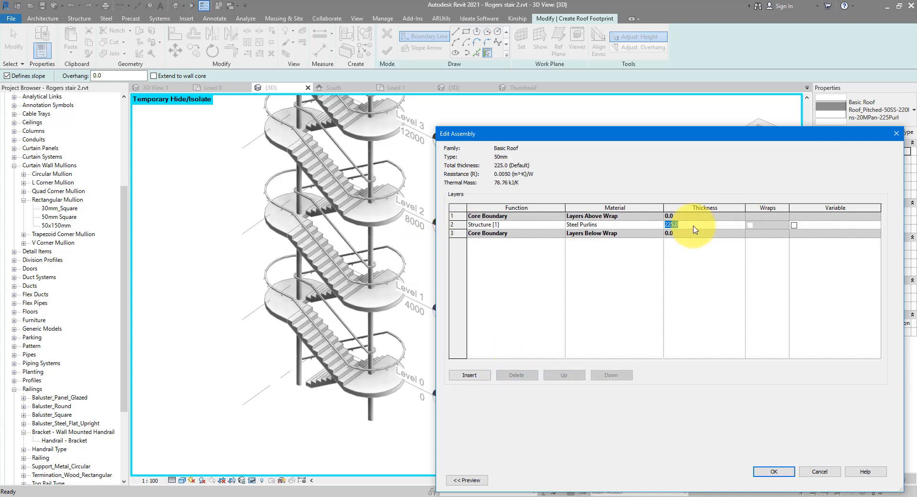
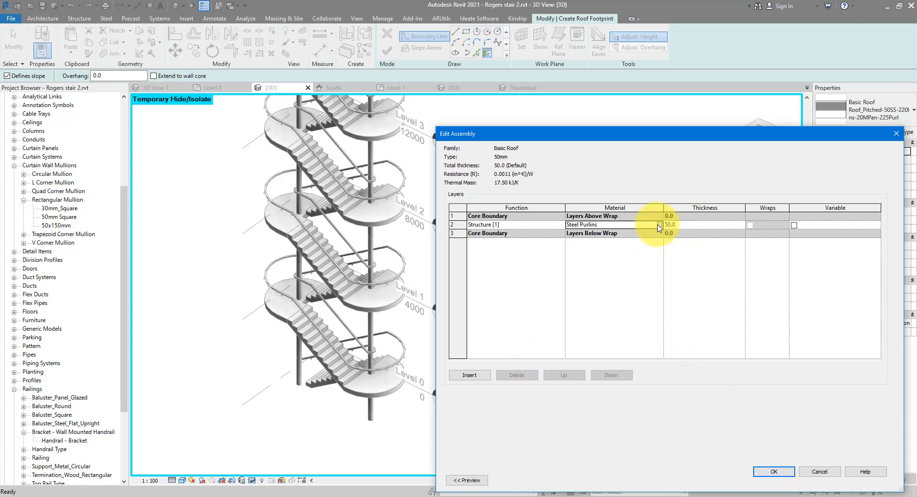
Step: Assign the Metal Panel material to the roof's structure layer and apply the type changes
{"action": "left_click", "coordinate": [659, 225]}
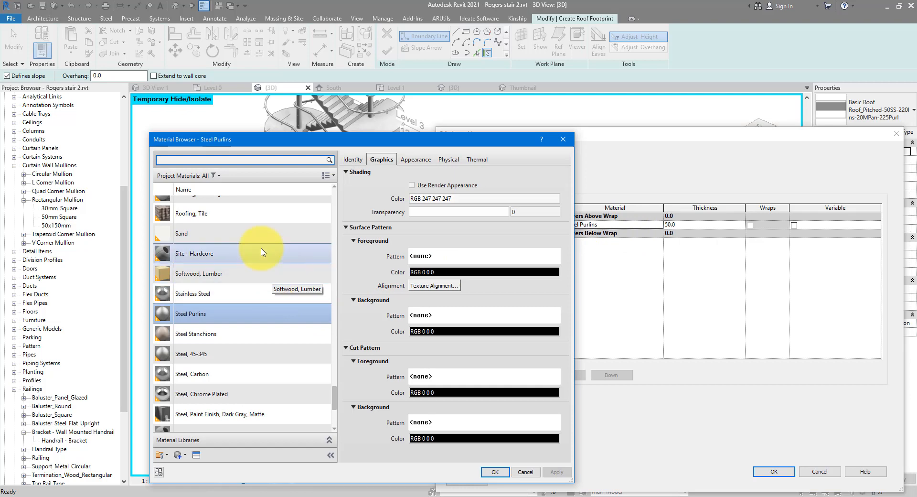
{"action": "scroll", "coordinate": [270, 268], "scroll_direction": "up", "scroll_amount": 3}
{"action": "left_click", "coordinate": [234, 160]}
{"action": "type", "text": "metal"}
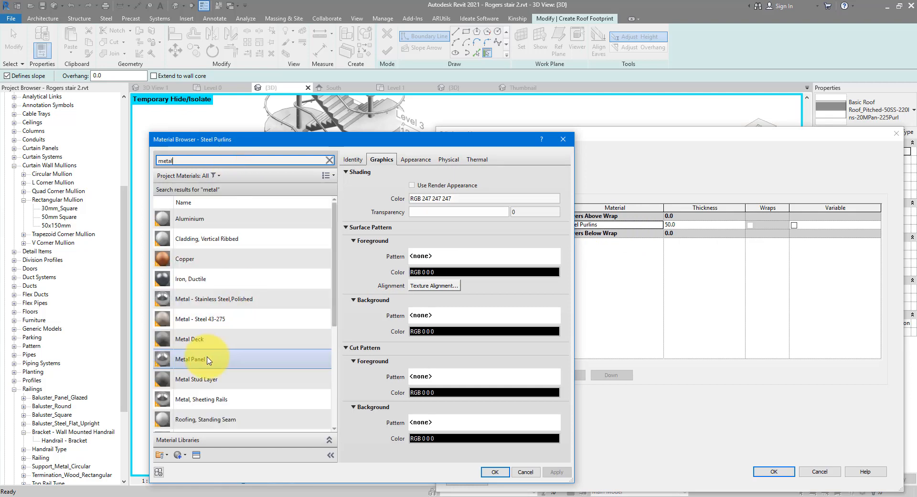
{"action": "left_click", "coordinate": [208, 361]}
{"action": "left_click", "coordinate": [495, 472]}
{"action": "left_click", "coordinate": [770, 473]}
{"action": "left_click", "coordinate": [783, 480]}
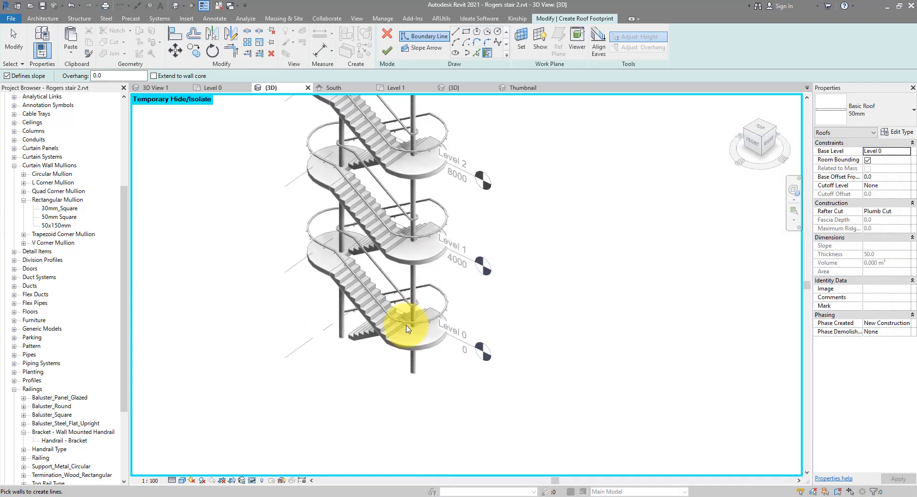
Step: Pick the curved edges of the landing near Level 0 and its straight edge at the last riser as roof boundary lines
{"action": "scroll", "coordinate": [389, 317], "scroll_direction": "up", "scroll_amount": 3}
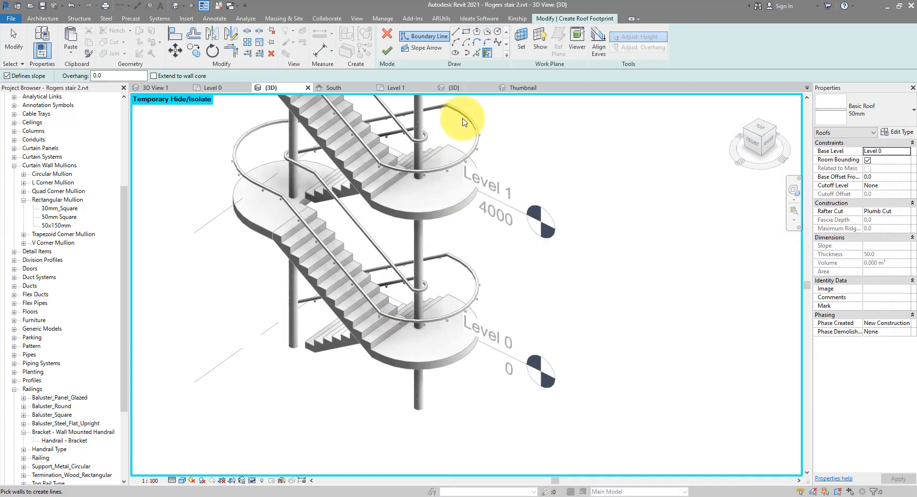
{"action": "left_click", "coordinate": [476, 53]}
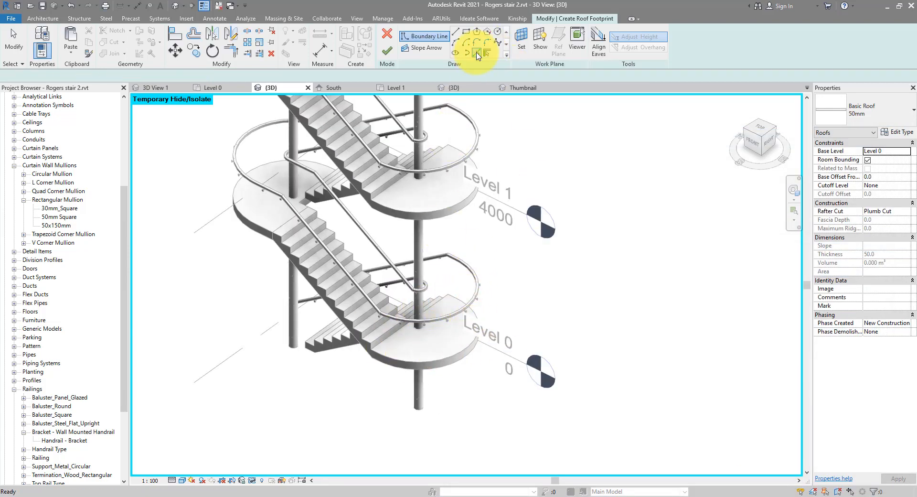
{"action": "left_click", "coordinate": [453, 298]}
{"action": "left_click", "coordinate": [451, 294]}
{"action": "scroll", "coordinate": [377, 352], "scroll_direction": "up", "scroll_amount": 3}
{"action": "left_click", "coordinate": [376, 352]}
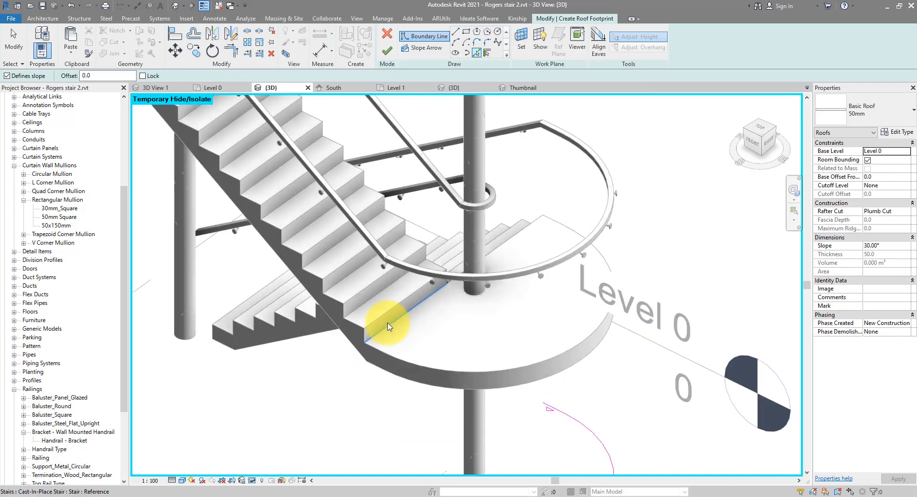
{"action": "left_click", "coordinate": [390, 324]}
Step: Trim the boundary lines into a closed half-round footprint and finish it as a flat roof with Defines Slope off for all lines
{"action": "scroll", "coordinate": [433, 294], "scroll_direction": "down", "scroll_amount": 3}
{"action": "key", "text": "t"}
{"action": "key", "text": "r"}
{"action": "left_click", "coordinate": [436, 378]}
{"action": "left_click", "coordinate": [489, 352]}
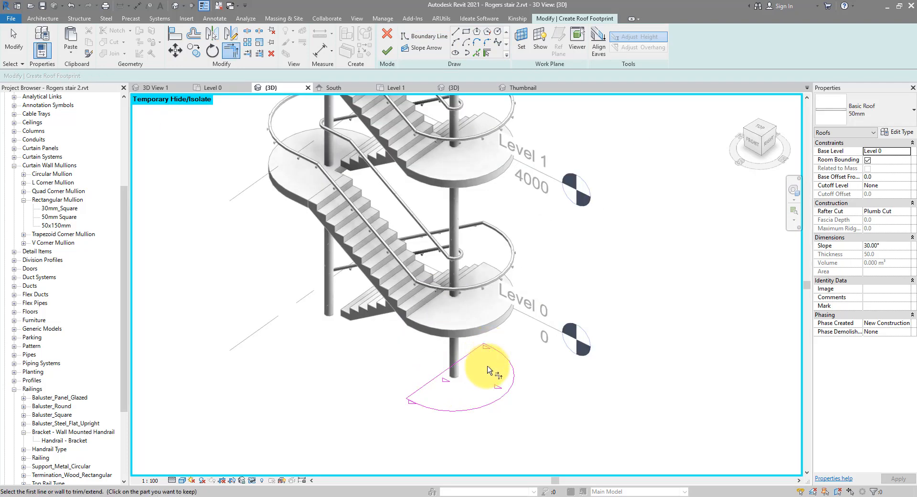
{"action": "key", "text": "Escape"}
{"action": "mouse_move", "coordinate": [561, 317]}
{"action": "left_mouse_down"}
{"action": "mouse_move", "coordinate": [403, 434]}
{"action": "mouse_move", "coordinate": [378, 428]}
{"action": "left_mouse_up"}
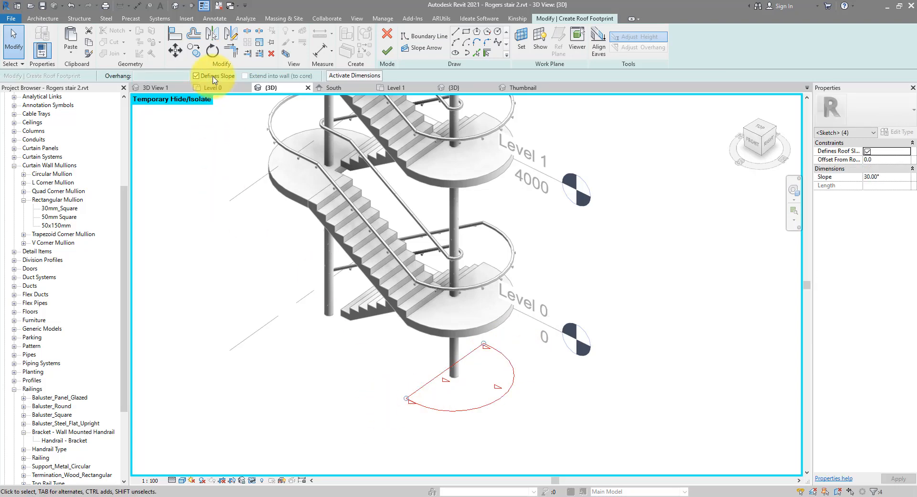
{"action": "left_click", "coordinate": [387, 48]}
Step: Set the half-round roof's base offset to 4500 and paste a copy aligned to the same place
{"action": "left_click", "coordinate": [853, 178]}
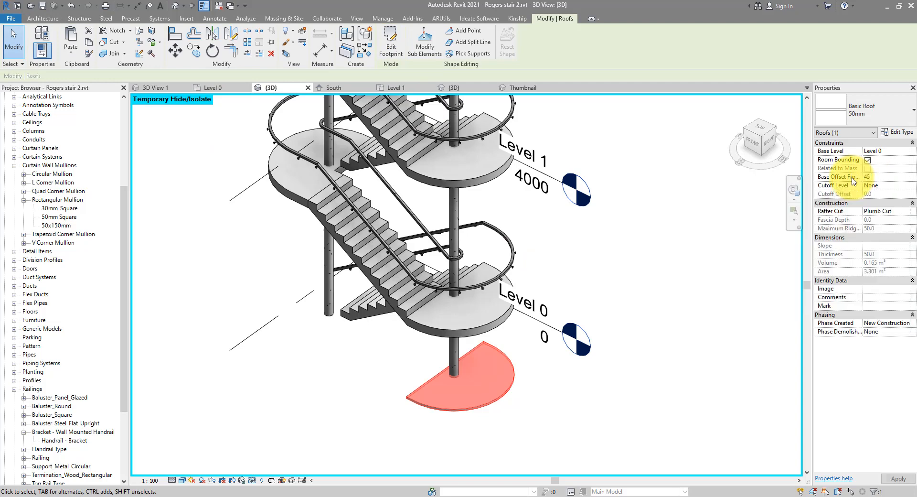
{"action": "middle_click_drag", "start_coordinate": [705, 248], "coordinate": [618, 314], "text": "shift"}
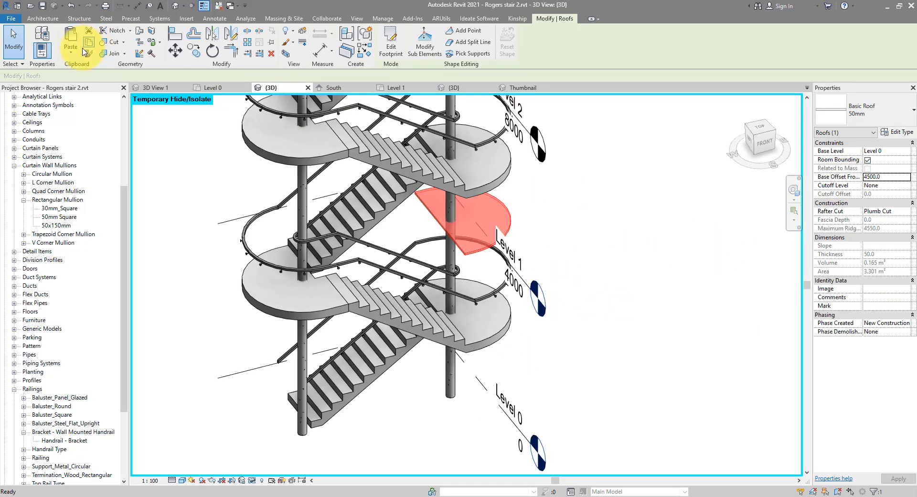
{"action": "left_click", "coordinate": [84, 52]}
{"action": "left_click", "coordinate": [71, 47]}
{"action": "left_click", "coordinate": [114, 138]}
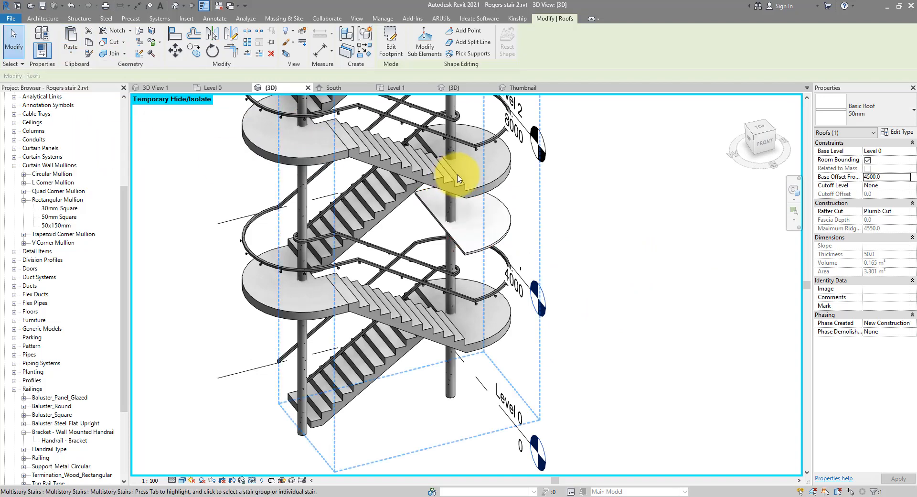
Step: Replace the copied roof's footprint lines with ones picked from the opposite landing's curved edge and its straight riser edge near Level 1
{"action": "left_click", "coordinate": [391, 46]}
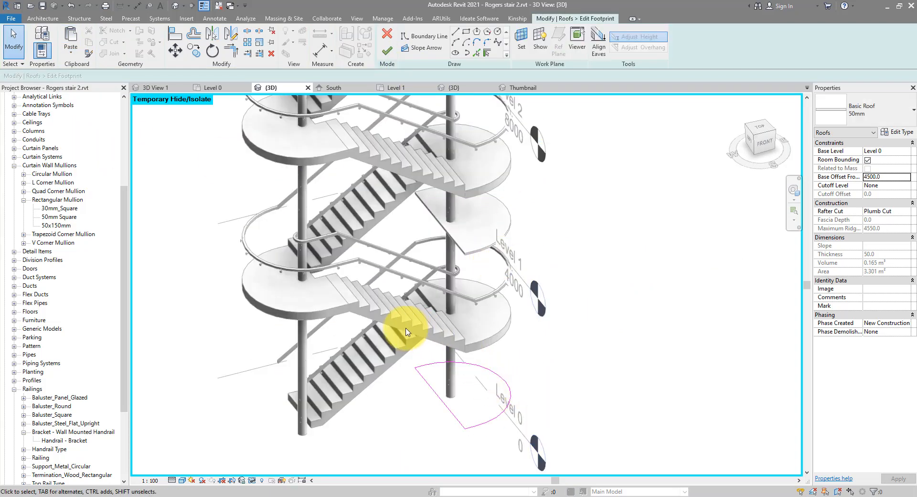
{"action": "left_click_drag", "start_coordinate": [378, 356], "coordinate": [554, 448]}
{"action": "key", "text": "Delete"}
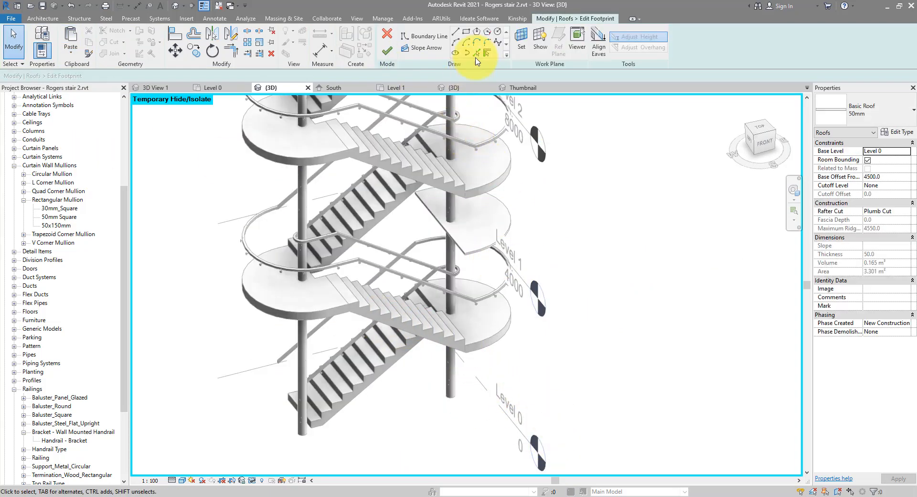
{"action": "left_click", "coordinate": [476, 54]}
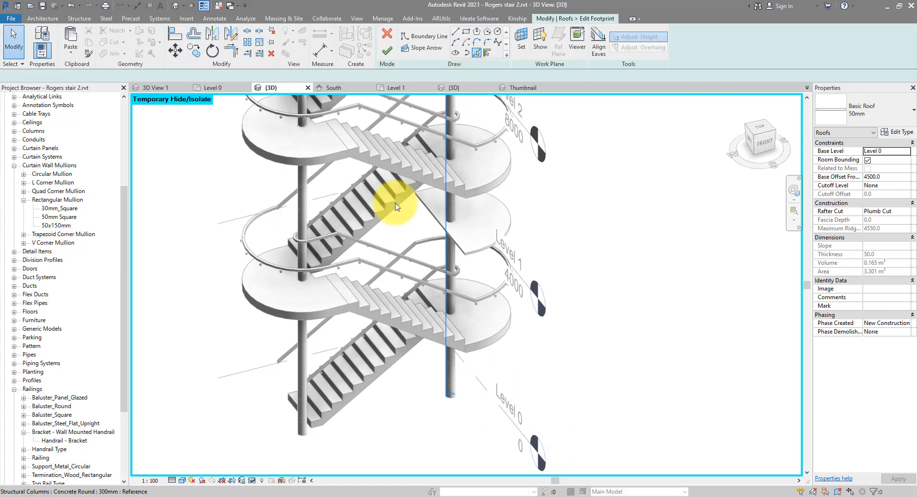
{"action": "left_click", "coordinate": [250, 303]}
{"action": "left_click", "coordinate": [283, 251]}
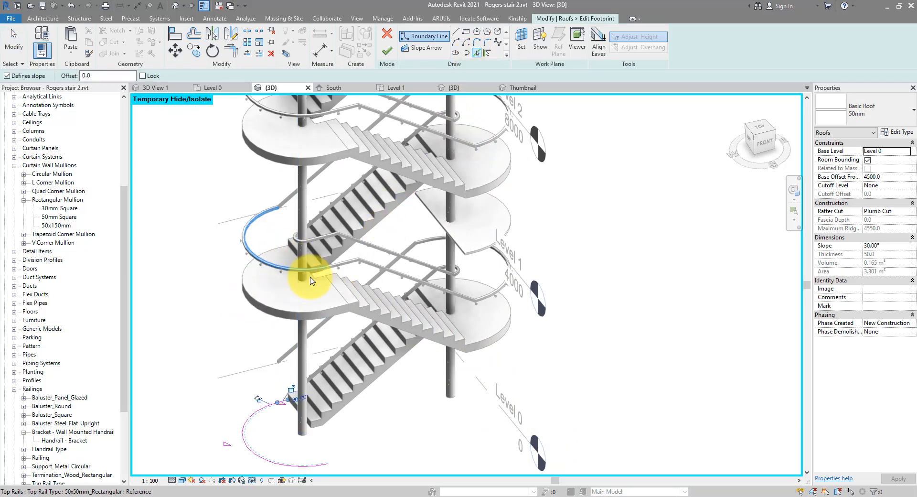
{"action": "left_click", "coordinate": [311, 276]}
Step: Trim the picked lines into a closed half-round footprint and finish it as a flat roof with Defines Slope off
{"action": "middle_click_drag", "start_coordinate": [333, 412], "coordinate": [332, 347]}
{"action": "key", "text": "t"}
{"action": "key", "text": "r"}
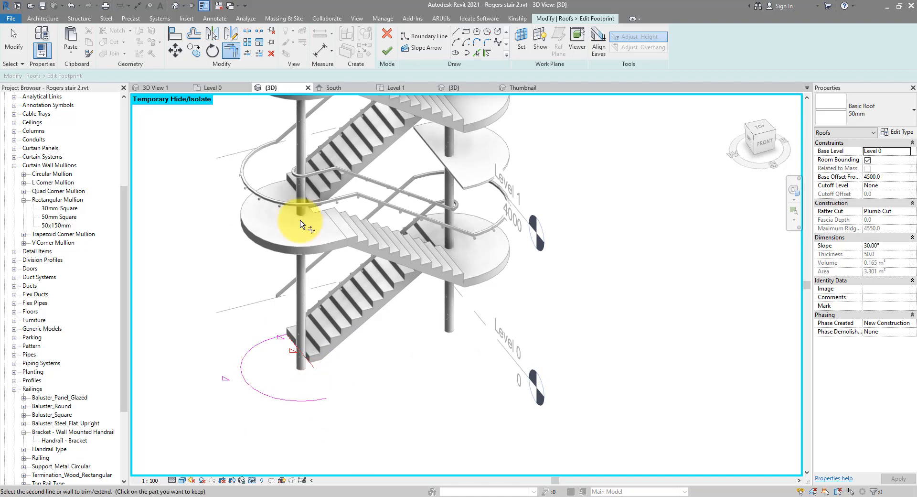
{"action": "key", "text": "Escape"}
{"action": "key", "text": "Escape"}
{"action": "key", "text": "Escape"}
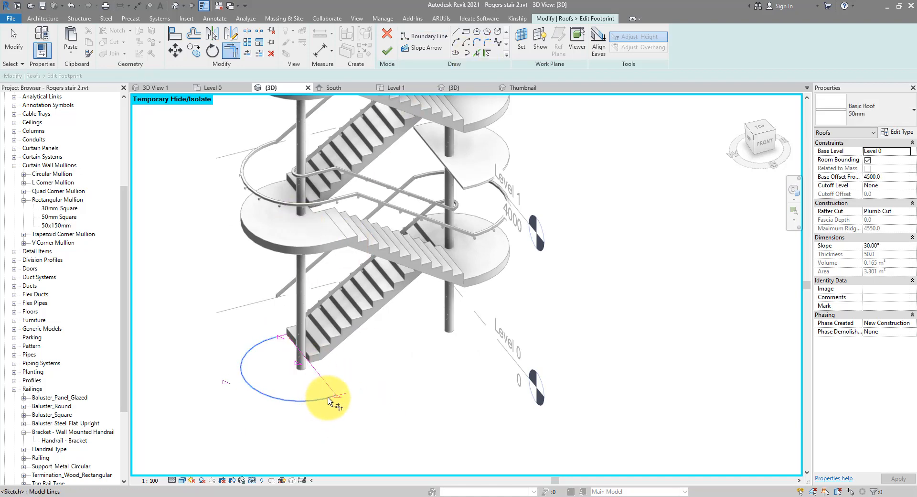
{"action": "left_click", "coordinate": [333, 397]}
{"action": "left_click", "coordinate": [311, 366]}
{"action": "key", "text": "Escape"}
{"action": "mouse_move", "coordinate": [374, 290]}
{"action": "left_mouse_down"}
{"action": "mouse_move", "coordinate": [230, 428]}
{"action": "mouse_move", "coordinate": [197, 434]}
{"action": "left_mouse_up"}
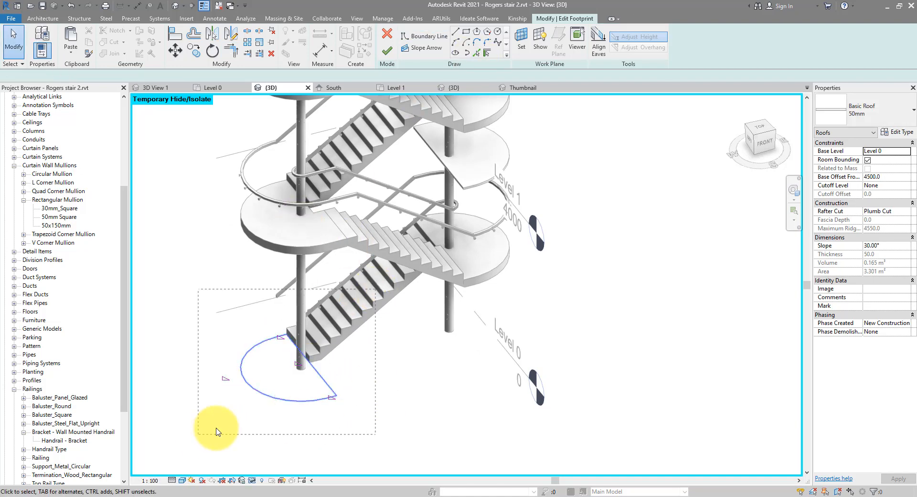
{"action": "left_click", "coordinate": [387, 50]}
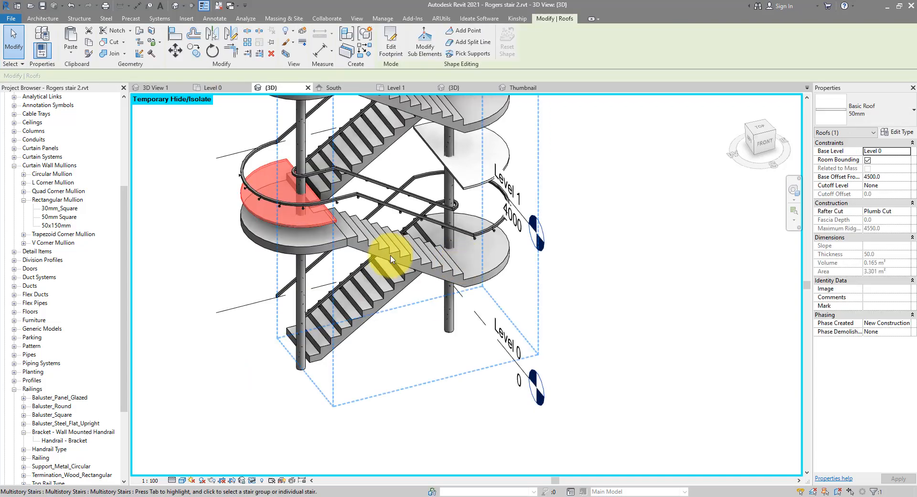
Step: Set the second roof's base level to Level 1 and its base offset to 2500
{"action": "middle_click_drag", "start_coordinate": [379, 256], "coordinate": [215, 204], "text": "shift"}
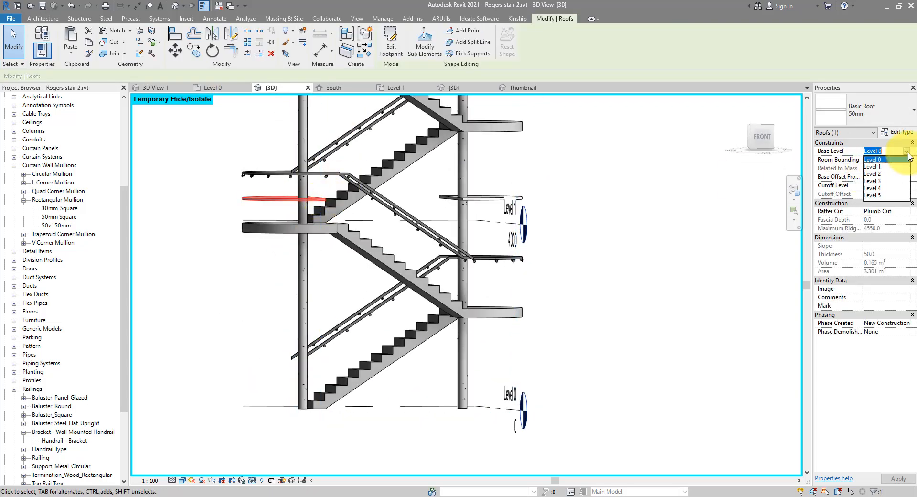
{"action": "left_click", "coordinate": [885, 166]}
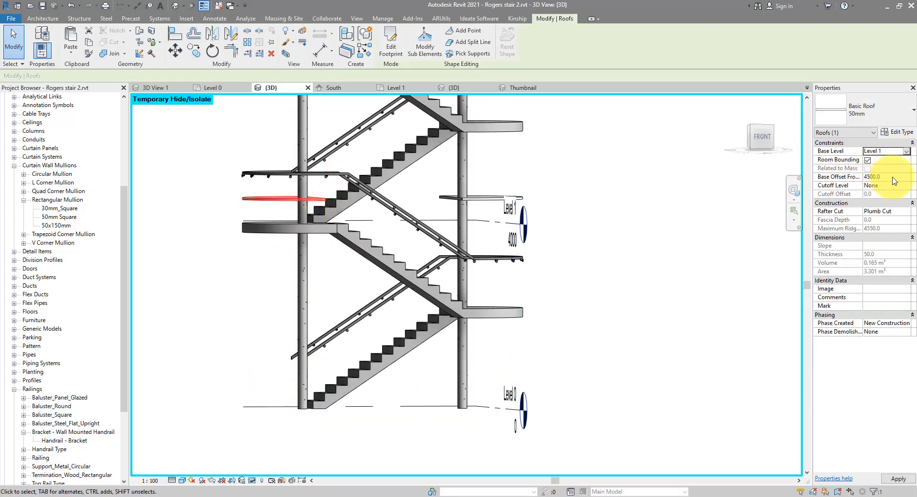
{"action": "type", "text": "2500"}
{"action": "middle_click_drag", "start_coordinate": [585, 271], "coordinate": [583, 301], "text": "shift"}
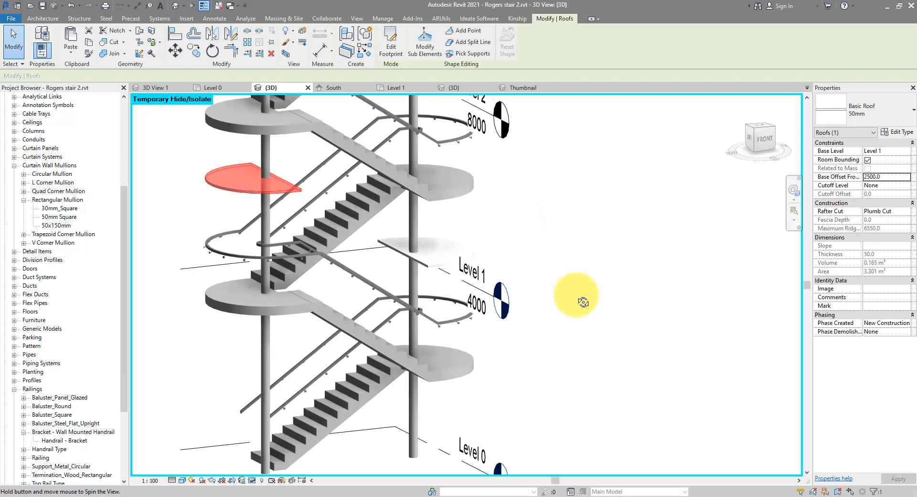
{"action": "left_click", "coordinate": [583, 301]}
Step: Reset Temporary Hide/Isolate to bring back the stair's envelope around the two roofs
{"action": "left_click", "coordinate": [255, 481]}
{"action": "left_click", "coordinate": [286, 469]}
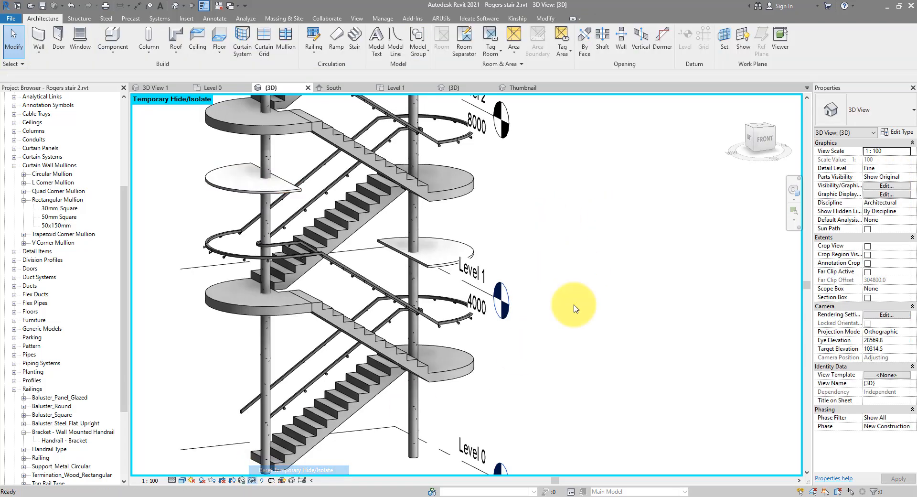
{"action": "middle_click_drag", "start_coordinate": [528, 252], "coordinate": [577, 222], "text": "shift"}
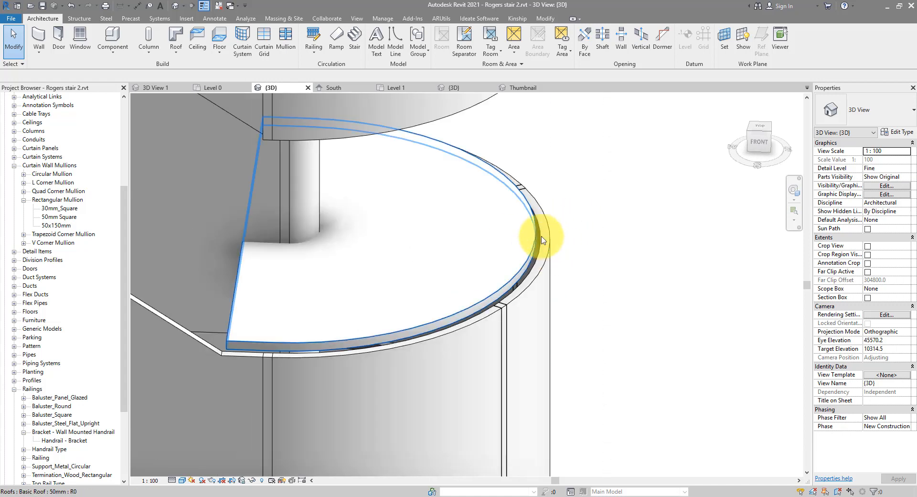
Step: Offset the Level 0 roof's curved footprint line 50 mm outward without copying and finish the footprint
{"action": "left_click", "coordinate": [560, 246]}
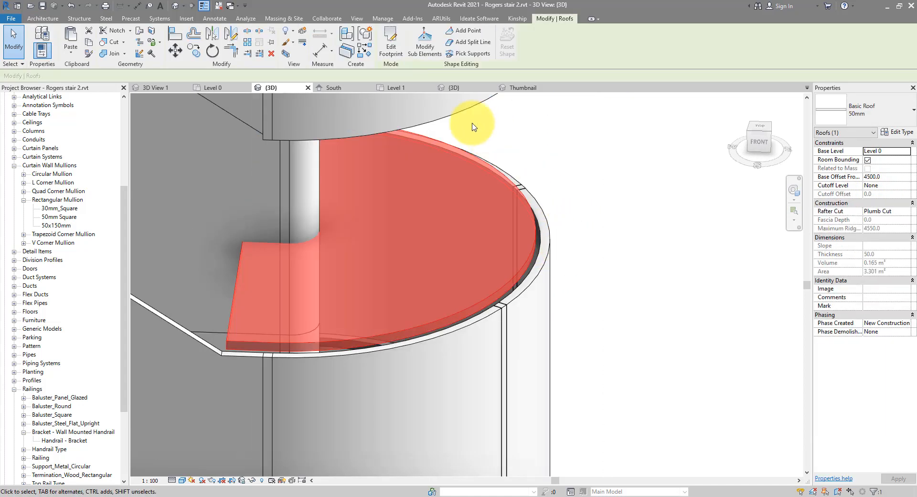
{"action": "left_click", "coordinate": [392, 51]}
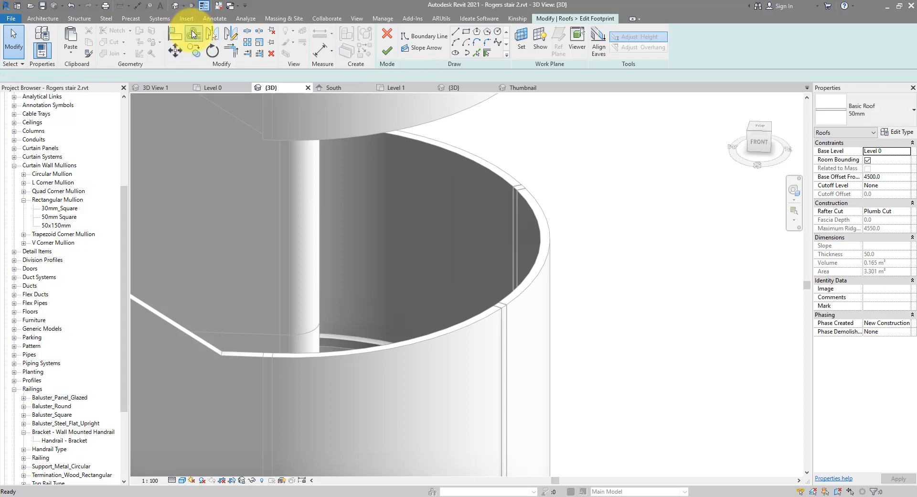
{"action": "left_click", "coordinate": [193, 35]}
{"action": "scroll", "coordinate": [536, 273], "scroll_direction": "down", "scroll_amount": 2}
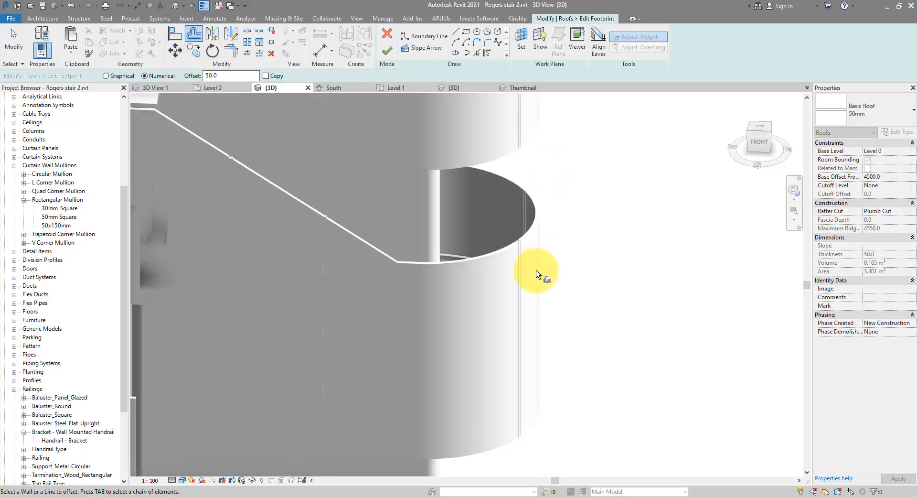
{"action": "middle_click_drag", "start_coordinate": [528, 287], "coordinate": [508, 142]}
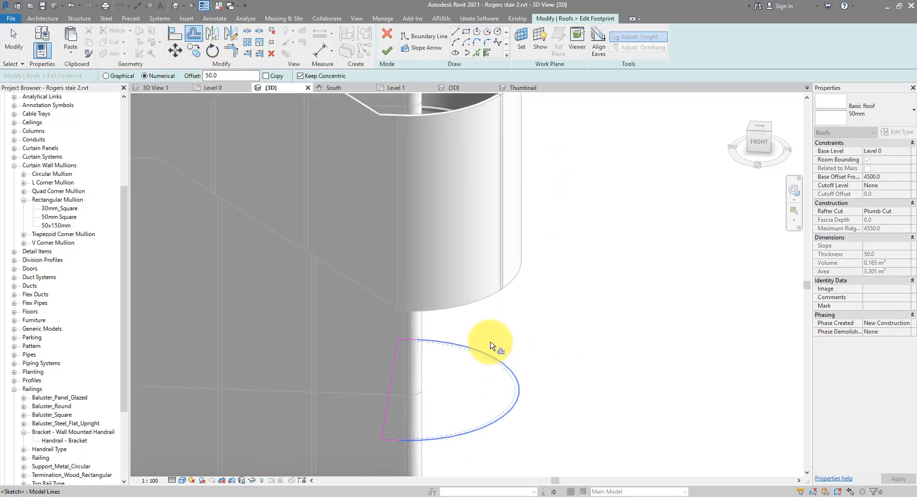
{"action": "left_click", "coordinate": [387, 50]}
{"action": "scroll", "coordinate": [580, 190], "scroll_direction": "down", "scroll_amount": 4}
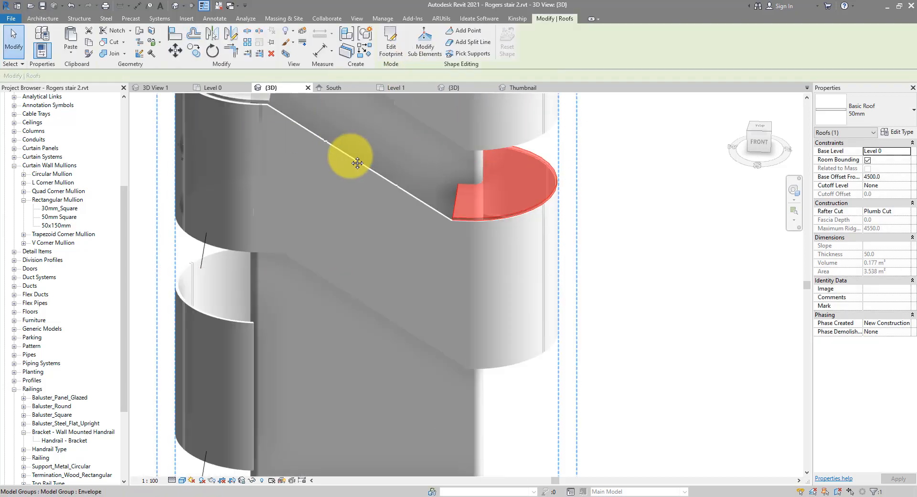
Step: Offset the curved footprint line of the Level 1 roof 50 mm outward without copying and finish the footprint
{"action": "scroll", "coordinate": [349, 154], "scroll_direction": "up", "scroll_amount": 2}
{"action": "left_click", "coordinate": [327, 184]}
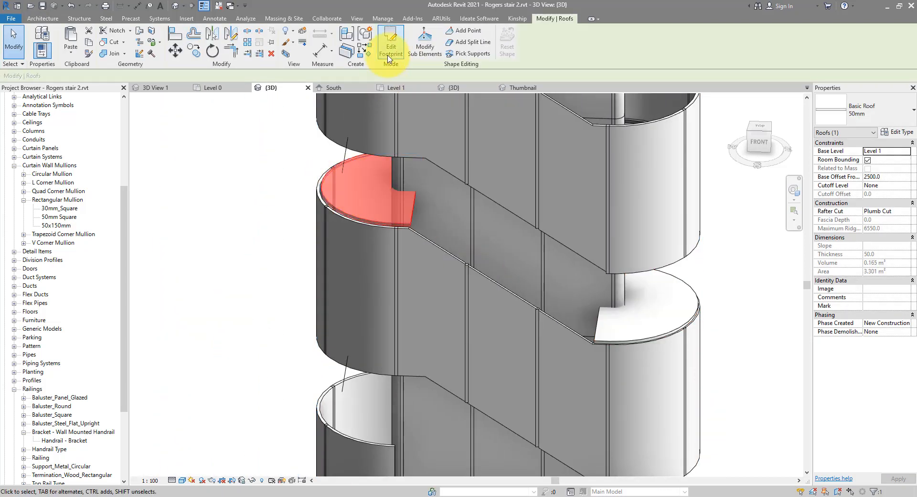
{"action": "left_click", "coordinate": [193, 34]}
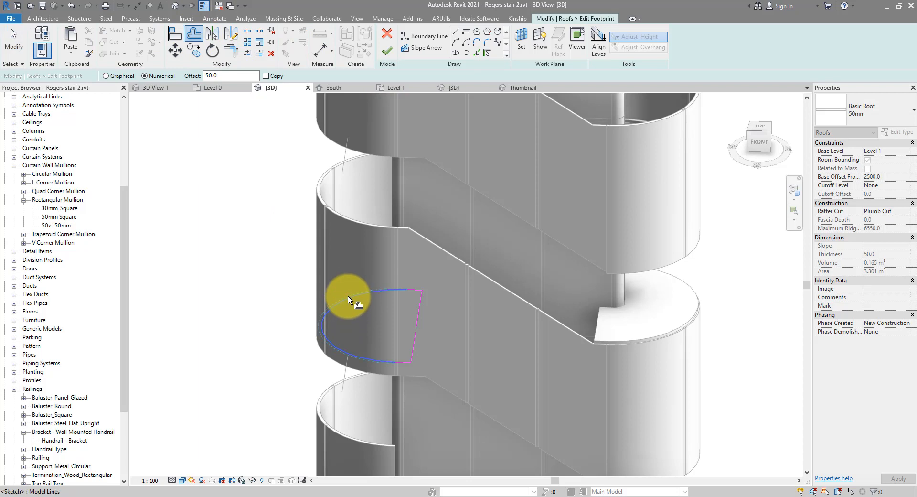
{"action": "left_click", "coordinate": [387, 51]}
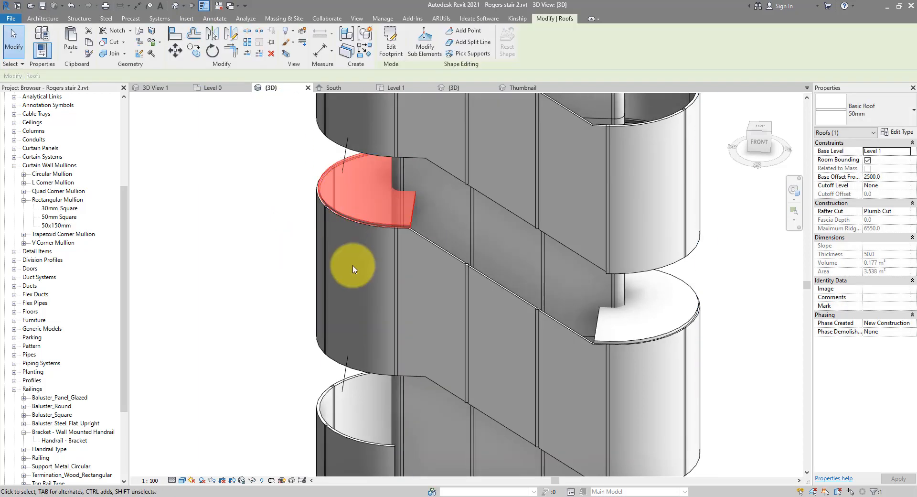
Step: Temporarily isolate the two half-round roofs in the 3D view
{"action": "left_click", "coordinate": [600, 316]}
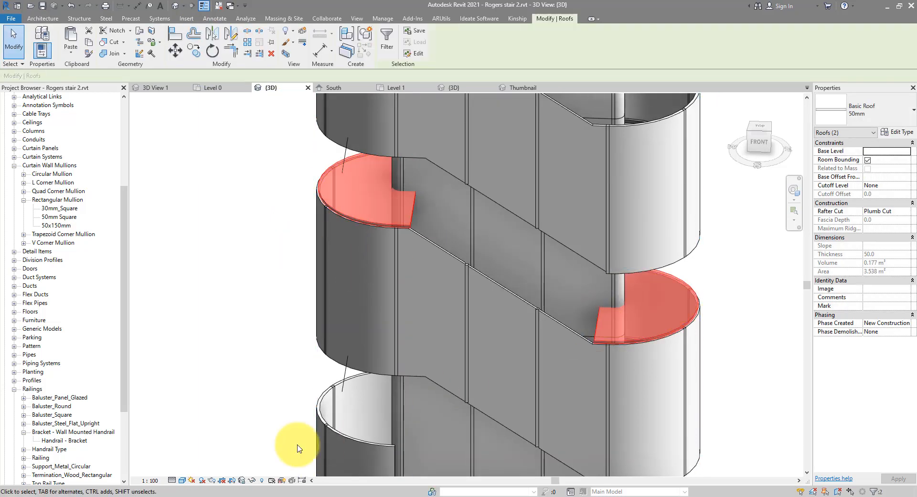
{"action": "left_click", "coordinate": [252, 480]}
{"action": "left_click", "coordinate": [281, 446]}
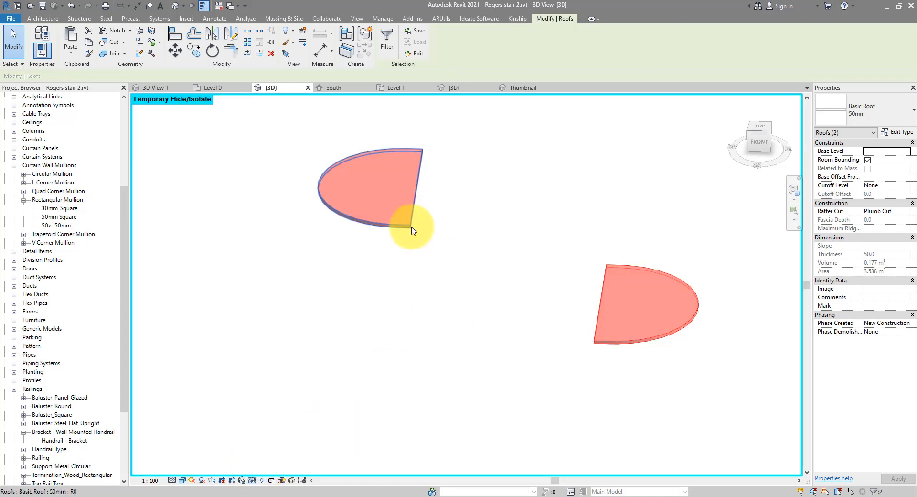
{"action": "left_click", "coordinate": [439, 261]}
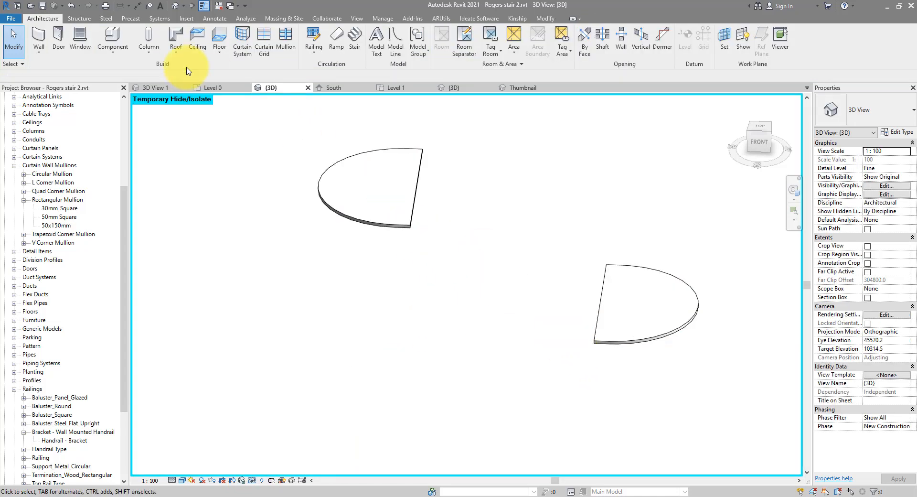
Step: Create a Level 0 roof by extrusion on the lower roof's edge face, with a sloped profile line joining both roofs' front corners
{"action": "left_click", "coordinate": [176, 51]}
{"action": "left_click", "coordinate": [197, 86]}
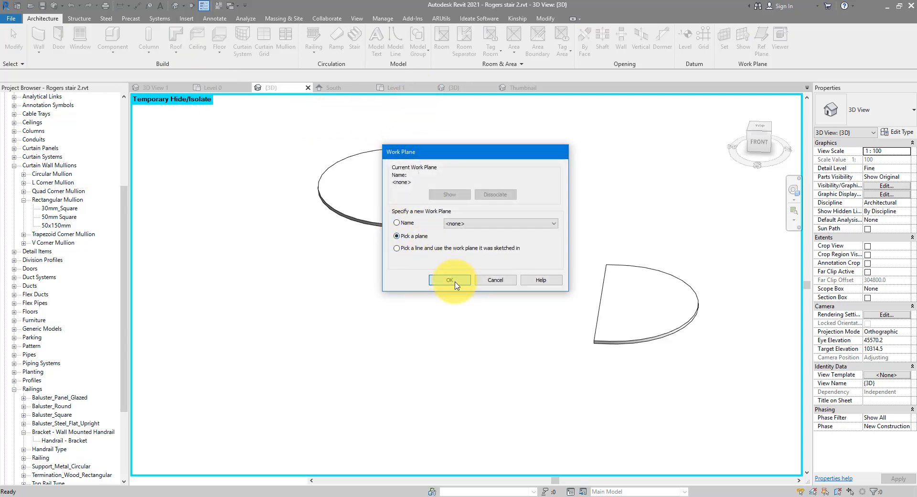
{"action": "left_click", "coordinate": [450, 280]}
{"action": "left_click", "coordinate": [602, 344]}
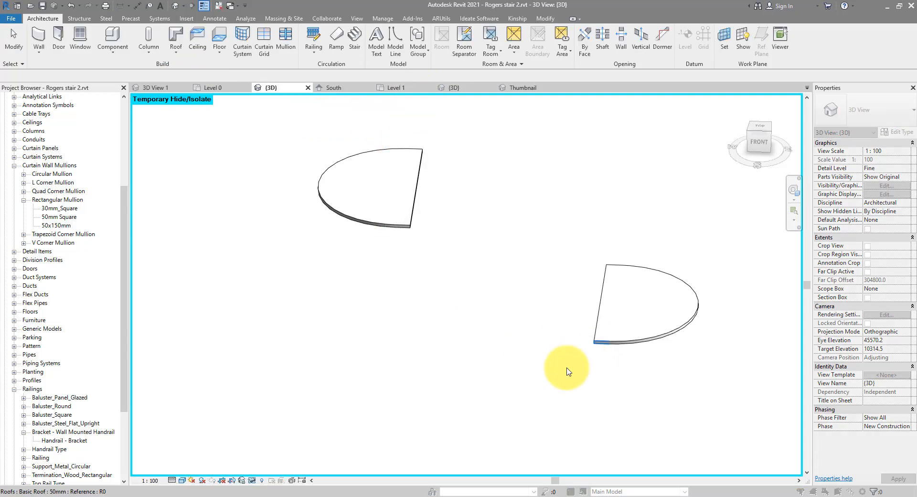
{"action": "left_click", "coordinate": [459, 237]}
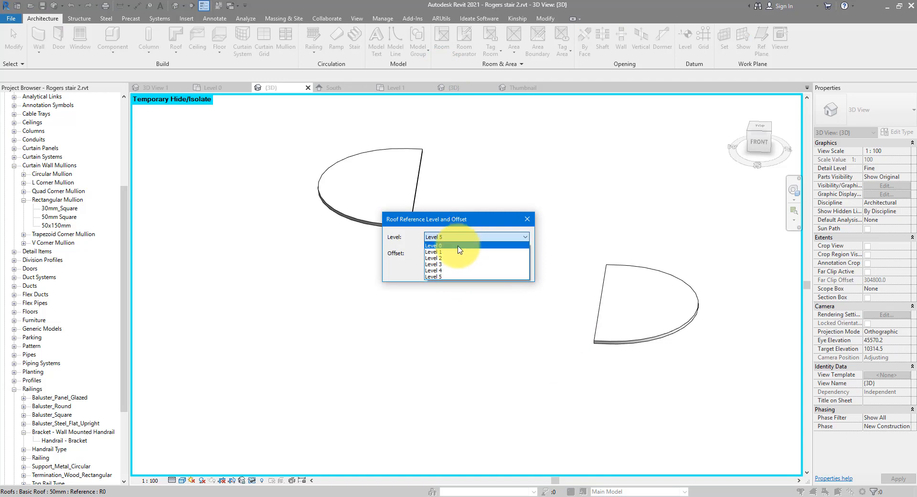
{"action": "left_click", "coordinate": [459, 246]}
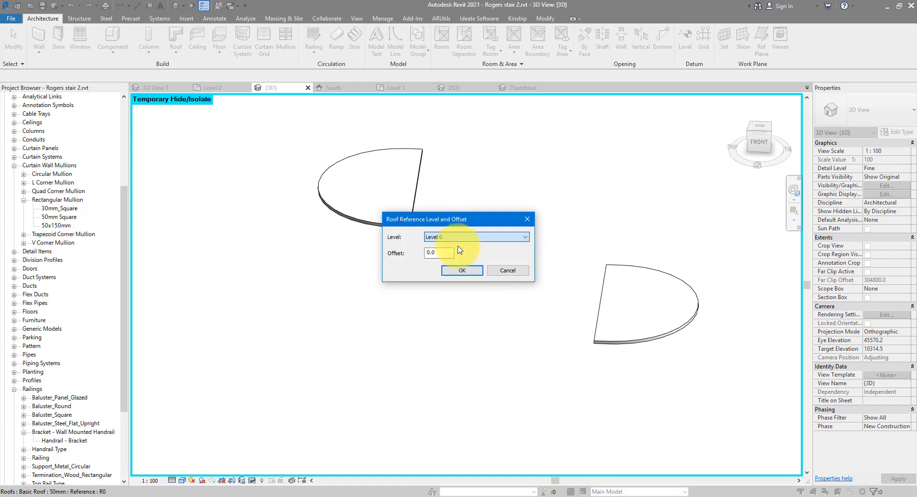
{"action": "left_click", "coordinate": [462, 270]}
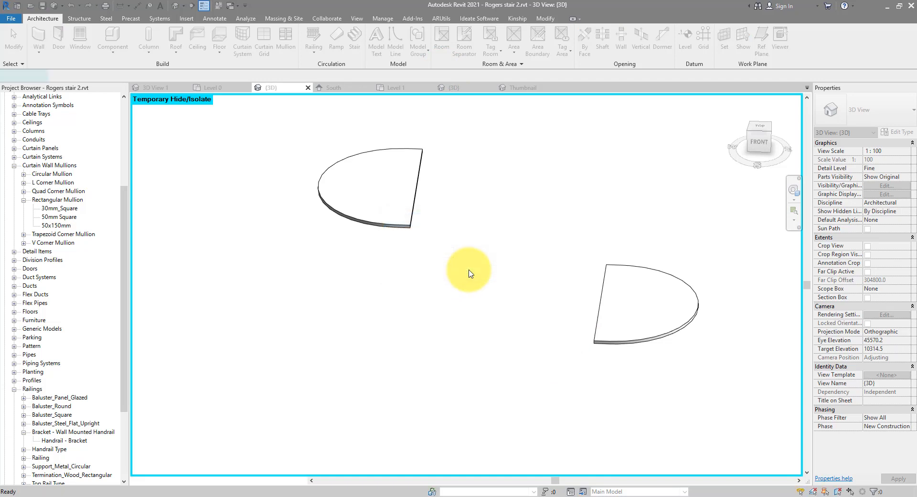
{"action": "left_click", "coordinate": [594, 341]}
{"action": "left_click", "coordinate": [409, 226]}
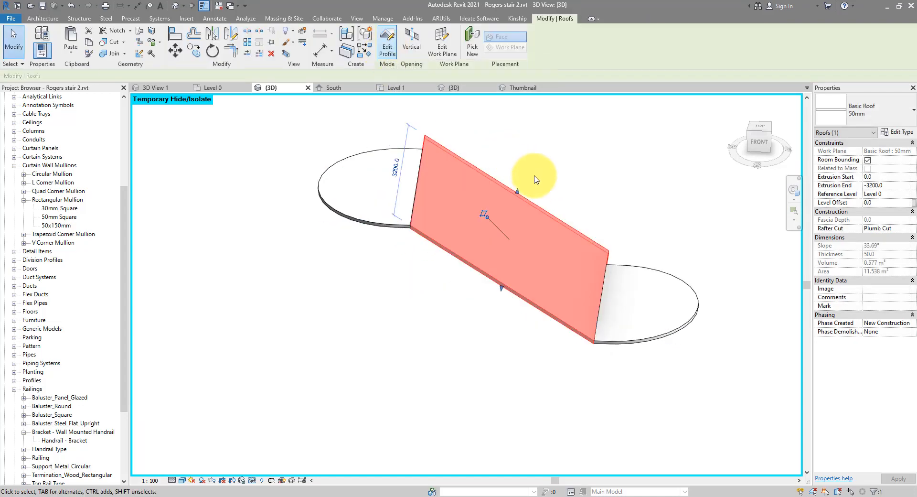
Step: Shorten the sloped roof's extrusion to about 1130 mm and reset the temporary isolation to show the envelope
{"action": "left_click_drag", "start_coordinate": [517, 191], "coordinate": [454, 344]}
{"action": "middle_click_drag", "start_coordinate": [651, 364], "coordinate": [485, 337], "text": "shift"}
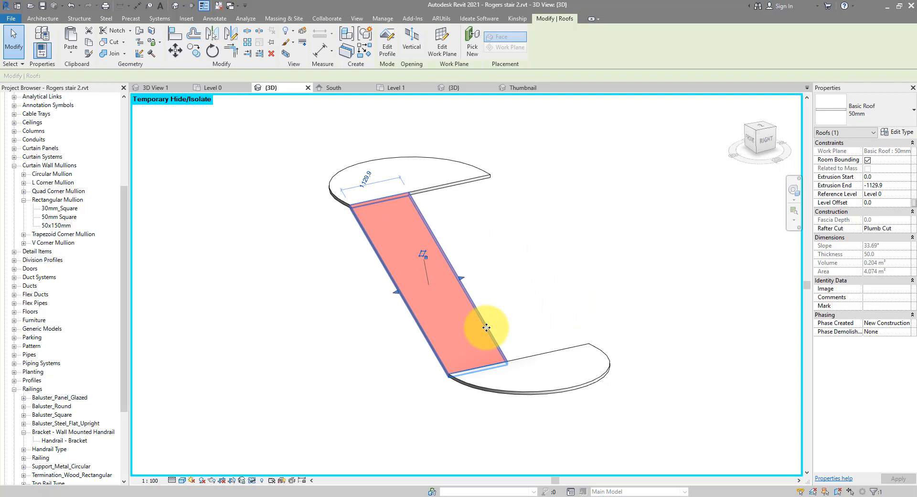
{"action": "key", "text": "h"}
{"action": "key", "text": "r"}
{"action": "scroll", "coordinate": [512, 359], "scroll_direction": "up", "scroll_amount": 5}
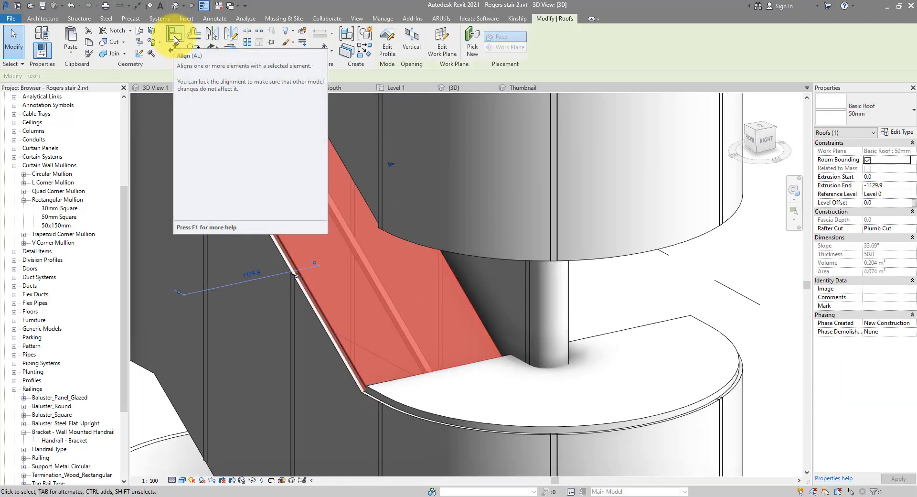
Step: Align the sloped roof's inner edge with the stairwell curtain wall
{"action": "left_click", "coordinate": [175, 40]}
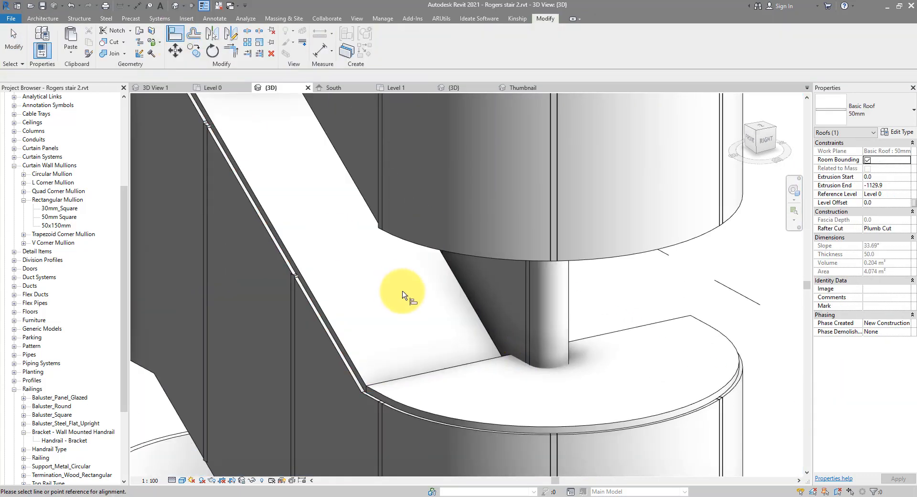
{"action": "left_click", "coordinate": [525, 323]}
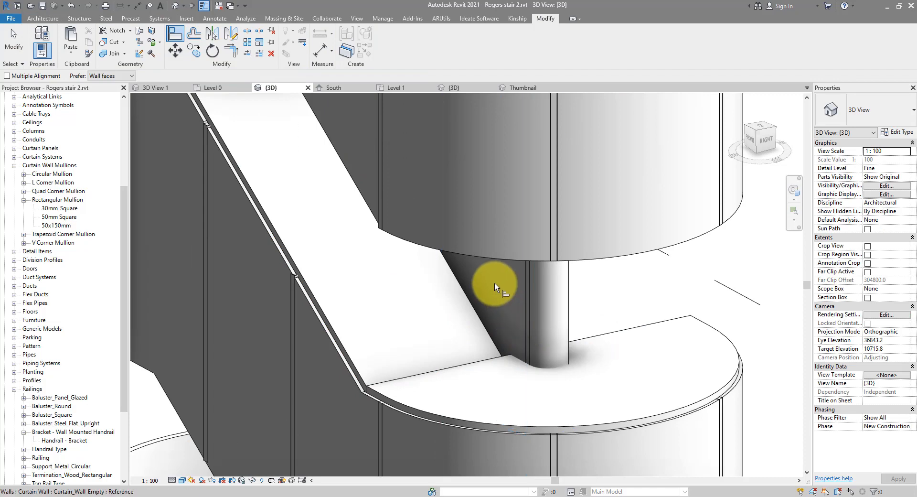
{"action": "left_click", "coordinate": [467, 294]}
{"action": "scroll", "coordinate": [509, 375], "scroll_direction": "down", "scroll_amount": 3}
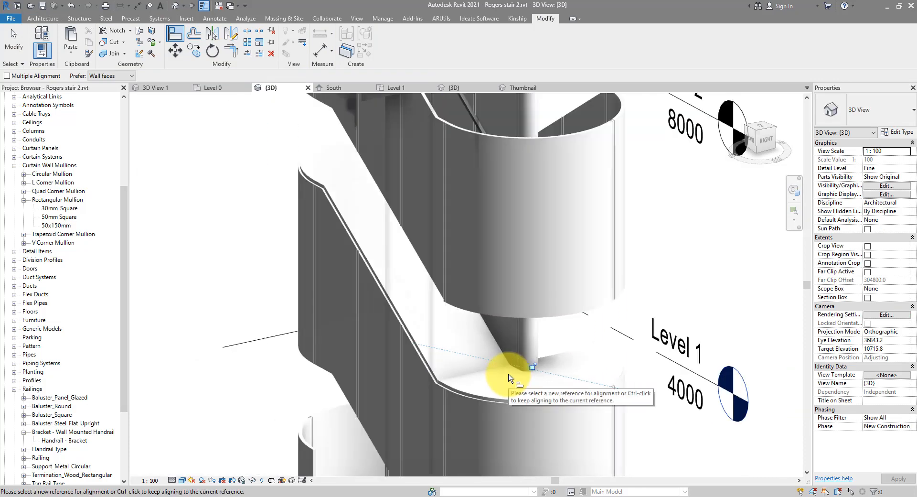
{"action": "key", "text": "Escape"}
{"action": "key", "text": "Escape"}
Step: In the Envelope group, copy the four stairwell curtain walls to the clipboard, delete them from the group and finish editing
{"action": "middle_click_drag", "start_coordinate": [534, 357], "coordinate": [386, 212], "text": "shift"}
{"action": "scroll", "coordinate": [386, 212], "scroll_direction": "down", "scroll_amount": 3}
{"action": "left_click", "coordinate": [363, 296]}
{"action": "middle_click_drag", "start_coordinate": [329, 343], "coordinate": [692, 344], "text": "shift"}
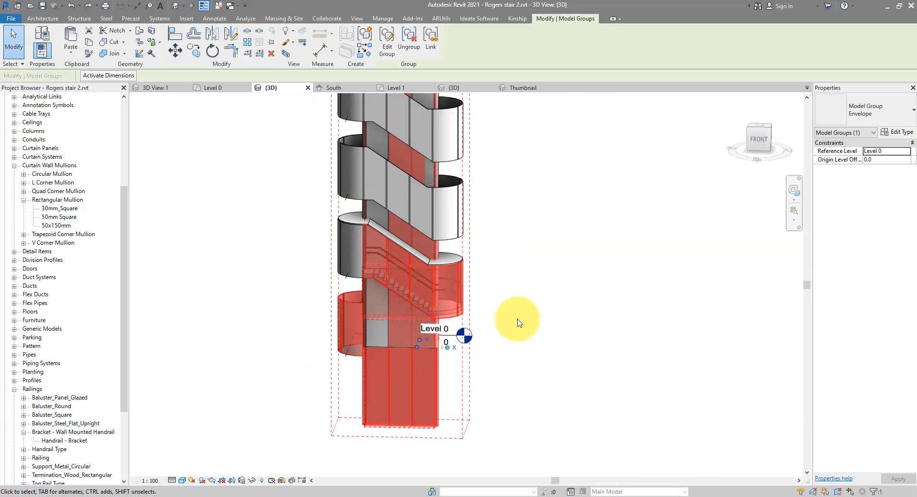
{"action": "middle_click_drag", "start_coordinate": [498, 273], "coordinate": [514, 360]}
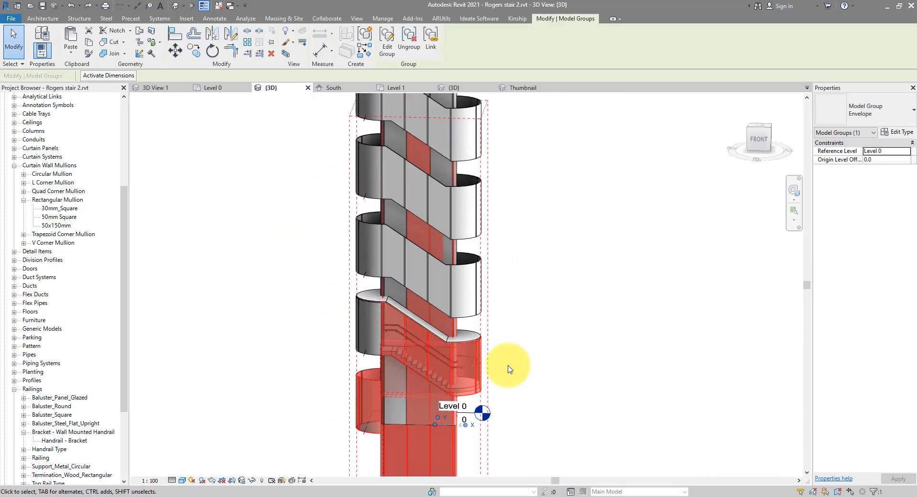
{"action": "scroll", "coordinate": [492, 377], "scroll_direction": "up", "scroll_amount": 2}
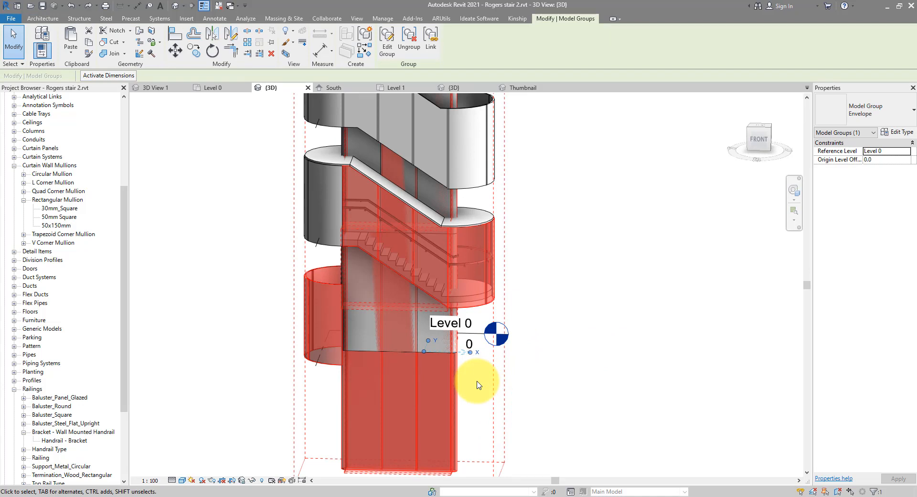
{"action": "left_click", "coordinate": [387, 40]}
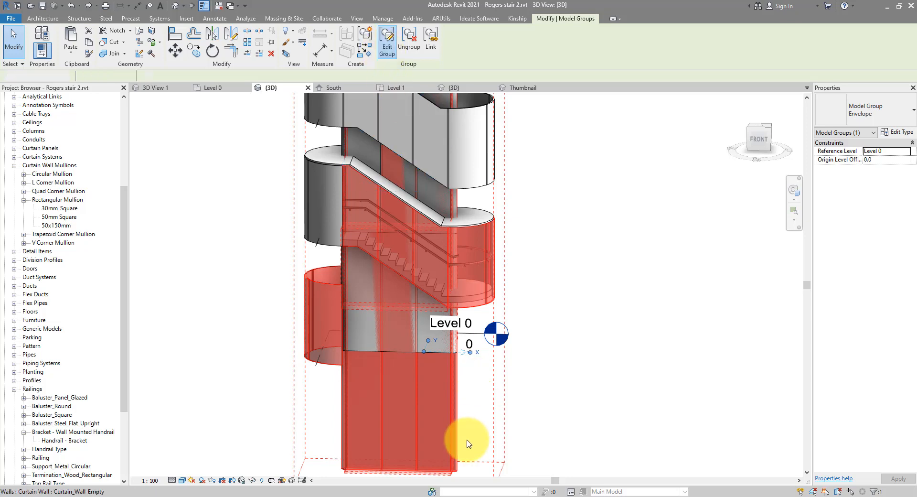
{"action": "key", "text": "Tab"}
{"action": "left_click", "coordinate": [432, 477]}
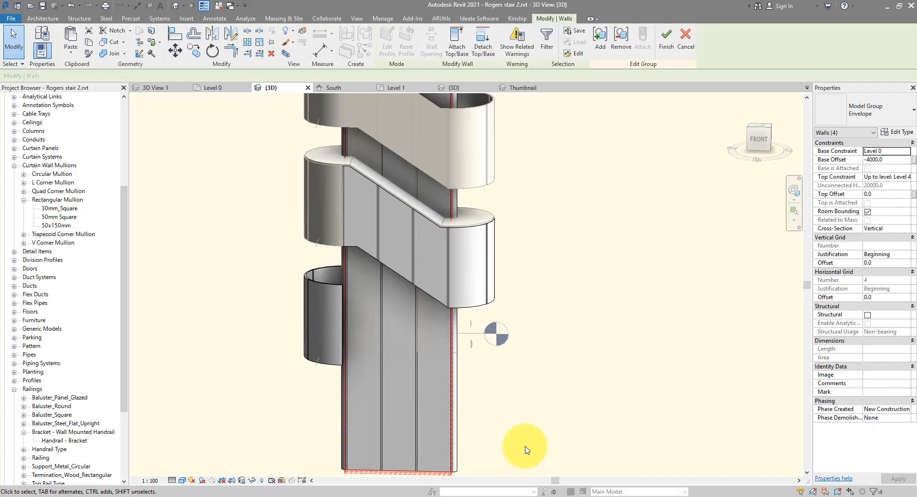
{"action": "left_click", "coordinate": [89, 43]}
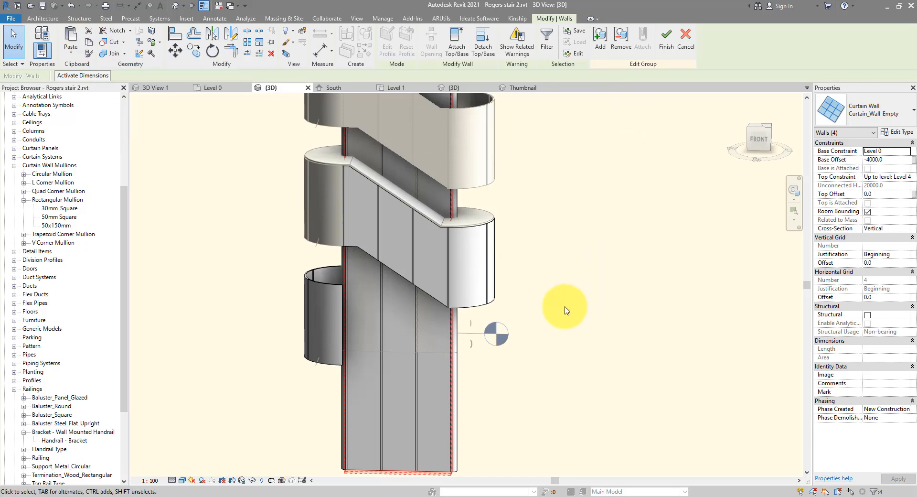
{"action": "key", "text": "Delete"}
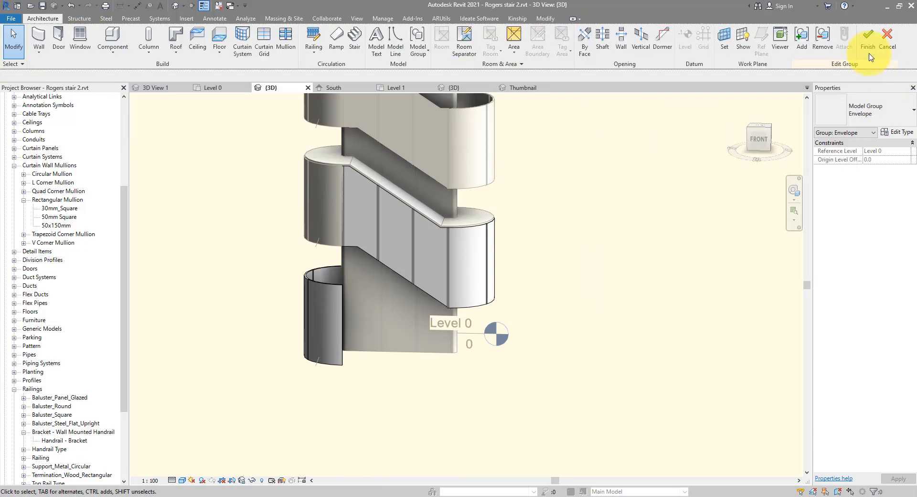
{"action": "left_click", "coordinate": [869, 48]}
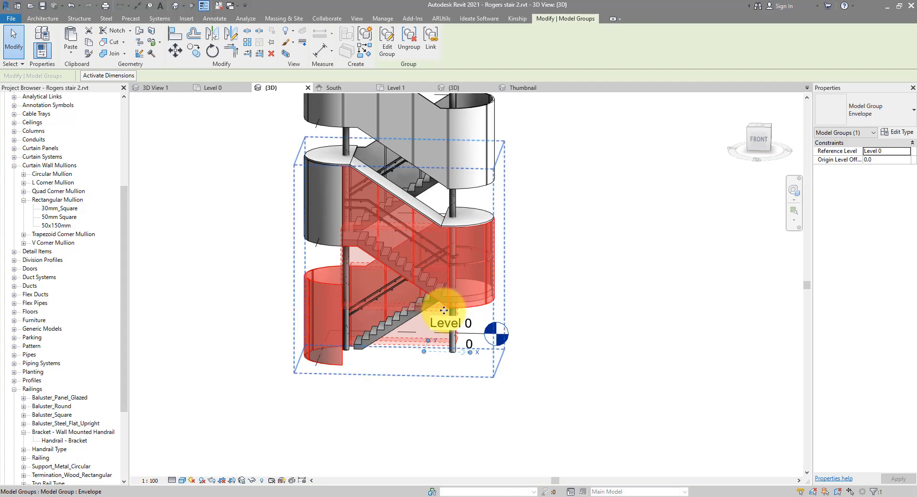
Step: Paste the copied stairwell curtain walls aligned to Level 0
{"action": "left_click", "coordinate": [72, 53]}
{"action": "left_click", "coordinate": [86, 89]}
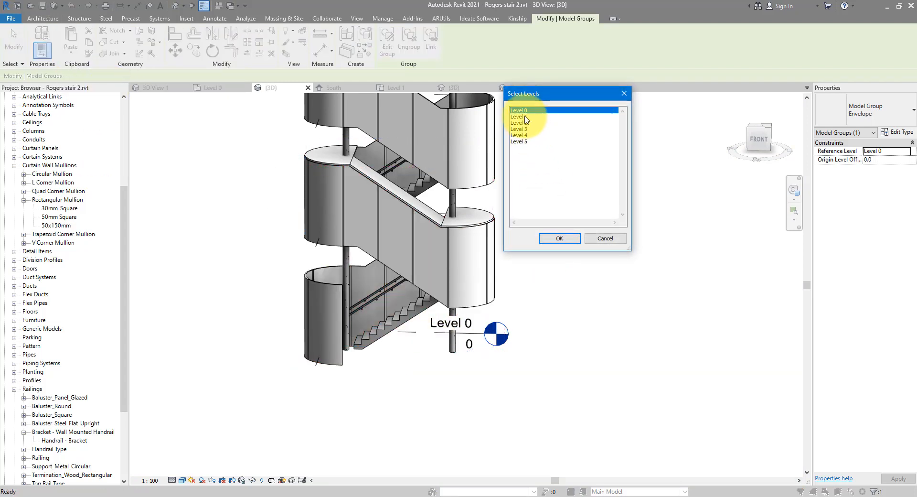
{"action": "left_click", "coordinate": [567, 239]}
Step: Set the pasted curtain walls' base offset to 0 and their top constraint to Level 5
{"action": "scroll", "coordinate": [518, 374], "scroll_direction": "down", "scroll_amount": 3}
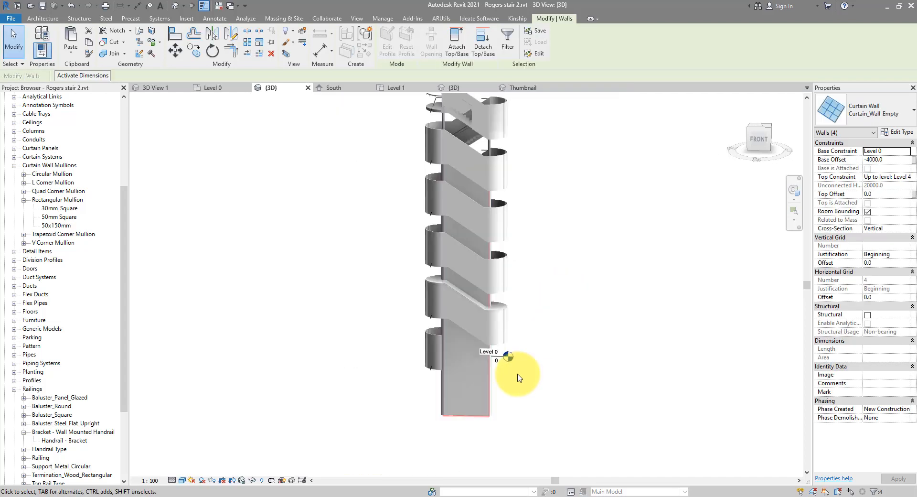
{"action": "middle_click_drag", "start_coordinate": [585, 313], "coordinate": [489, 390], "text": "shift"}
{"action": "scroll", "coordinate": [433, 275], "scroll_direction": "up", "scroll_amount": 3}
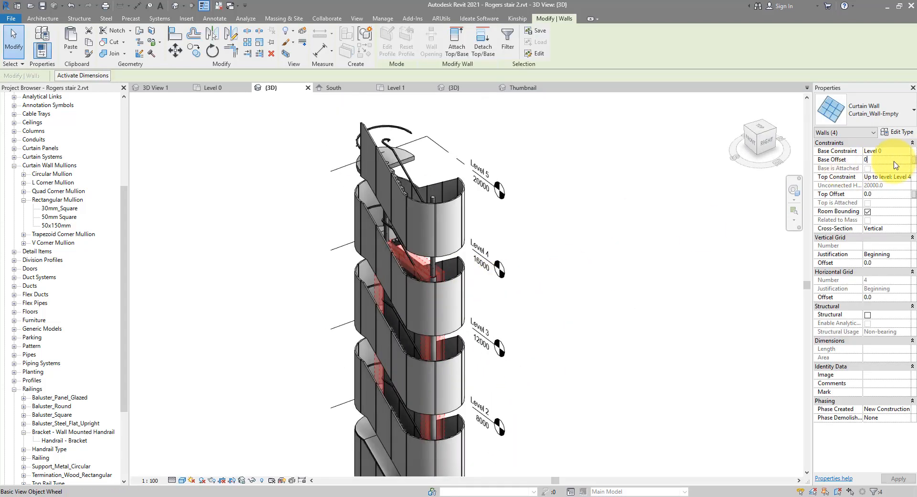
{"action": "left_click", "coordinate": [907, 179]}
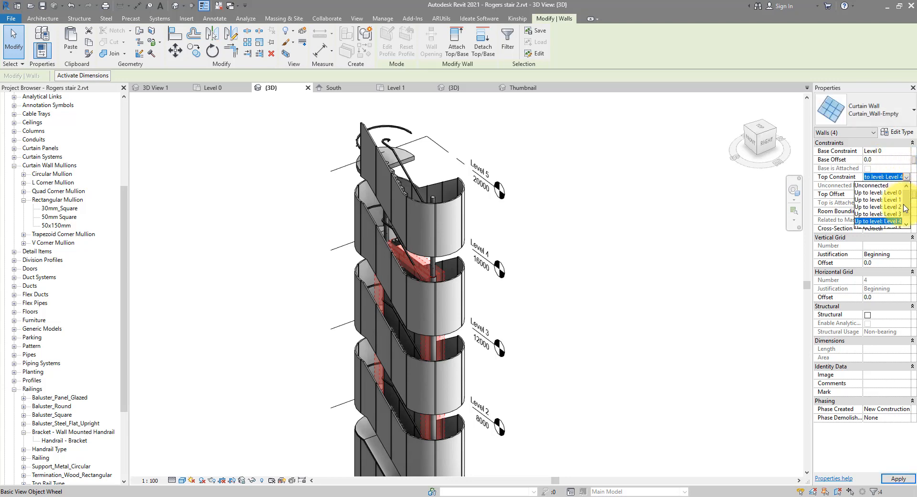
{"action": "left_click", "coordinate": [884, 221]}
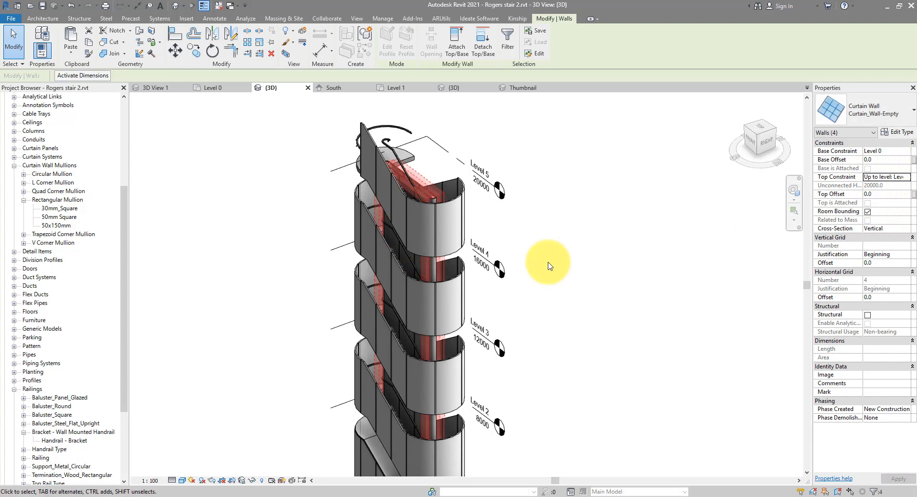
{"action": "left_click", "coordinate": [595, 296]}
{"action": "middle_click_drag", "start_coordinate": [591, 317], "coordinate": [608, 230]}
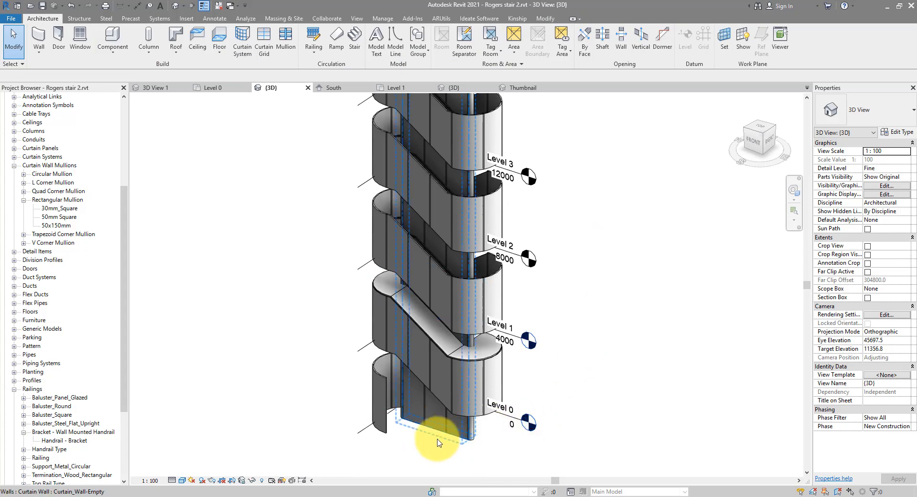
Step: Copy the half-round landing roof on Level 1 and paste it aligned to Level 0
{"action": "scroll", "coordinate": [420, 458], "scroll_direction": "up", "scroll_amount": 3}
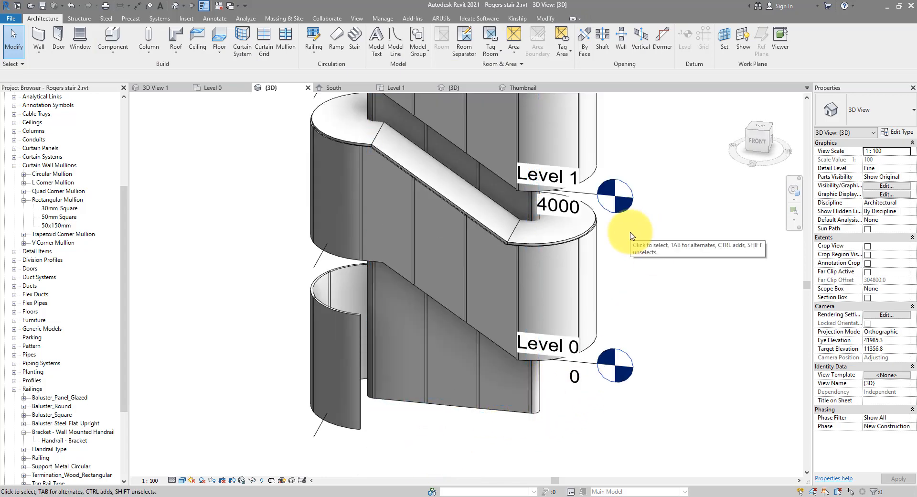
{"action": "middle_click_drag", "start_coordinate": [630, 234], "coordinate": [631, 294], "text": "shift"}
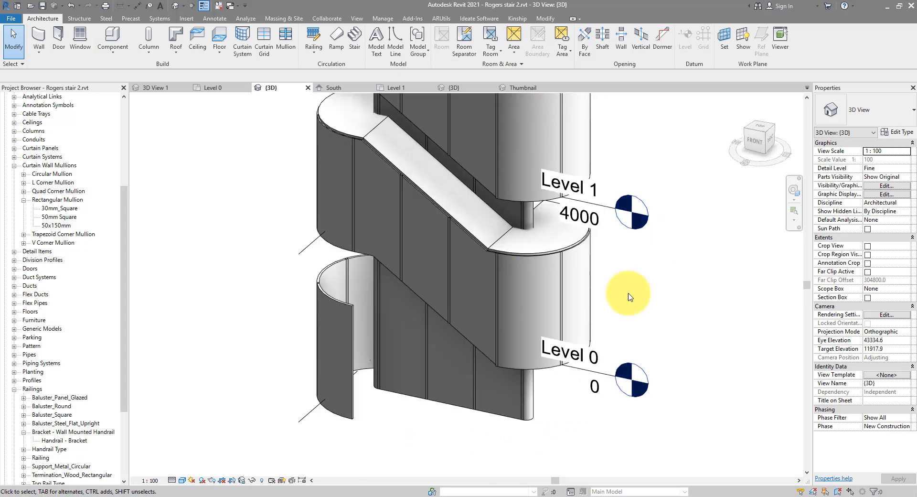
{"action": "left_click", "coordinate": [337, 128]}
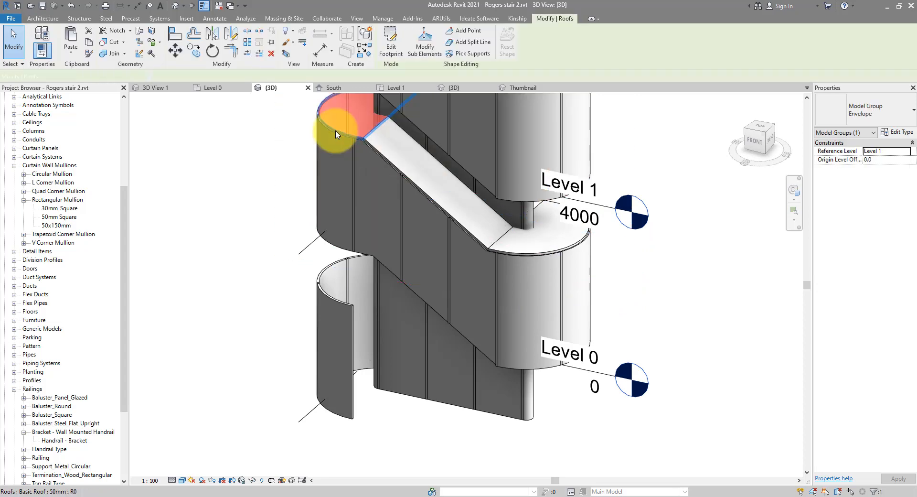
{"action": "left_click", "coordinate": [89, 42]}
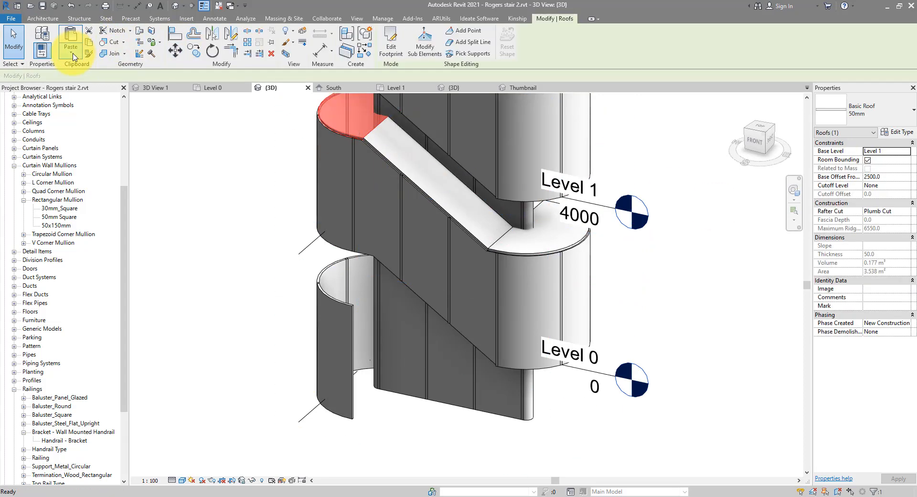
{"action": "left_click", "coordinate": [71, 52]}
{"action": "left_click", "coordinate": [114, 88]}
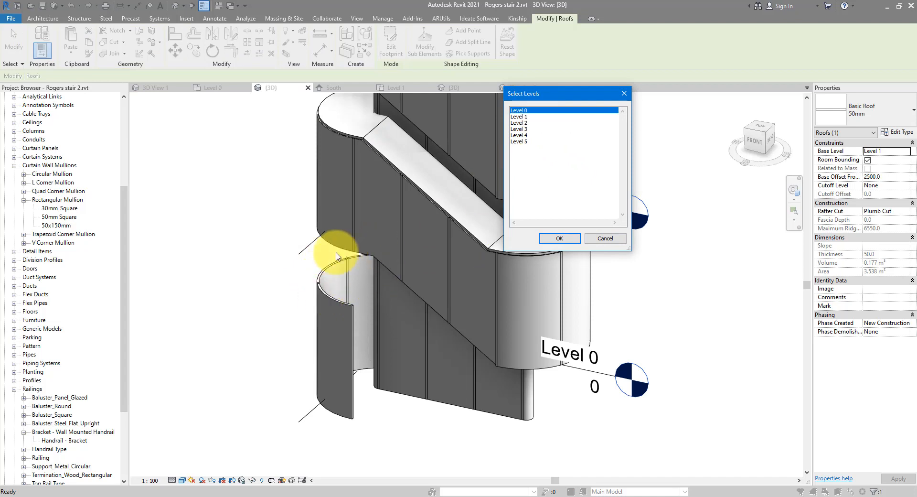
{"action": "left_click", "coordinate": [559, 239]}
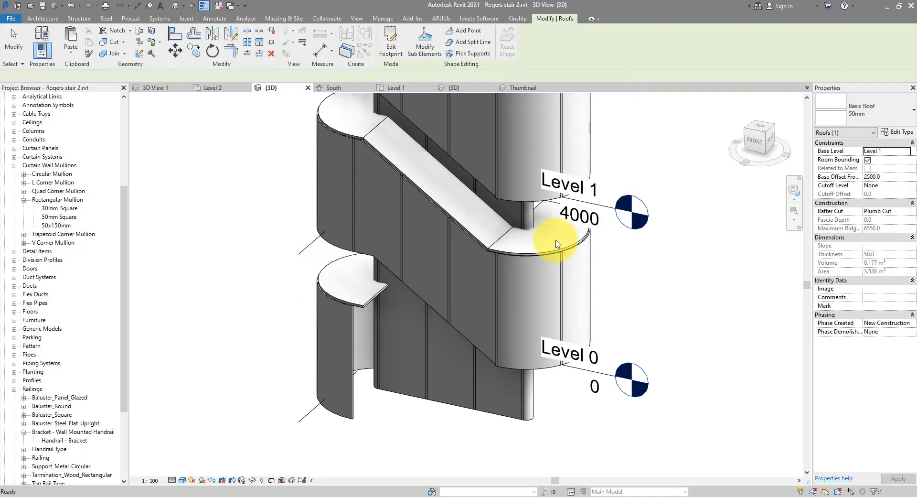
Step: Add the two Level 0 half-round roofs and the sloped roof to the Envelope group and finish editing it
{"action": "left_click", "coordinate": [593, 262]}
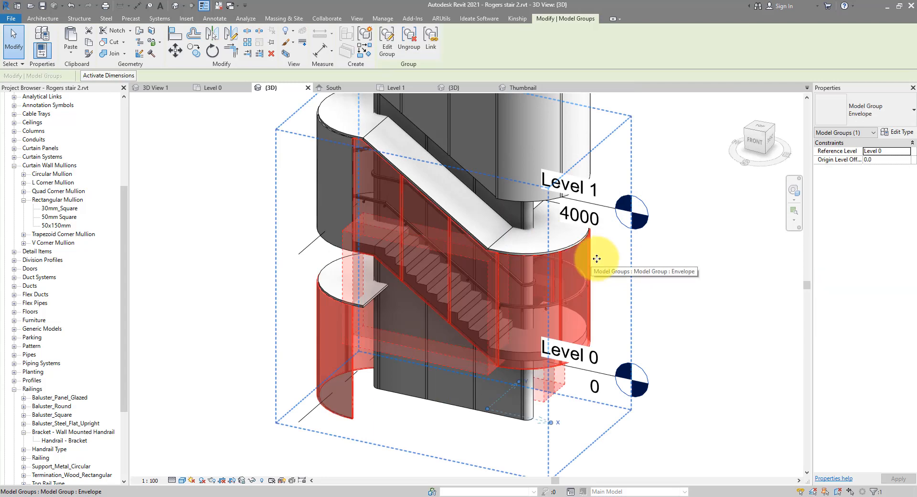
{"action": "left_click", "coordinate": [388, 48]}
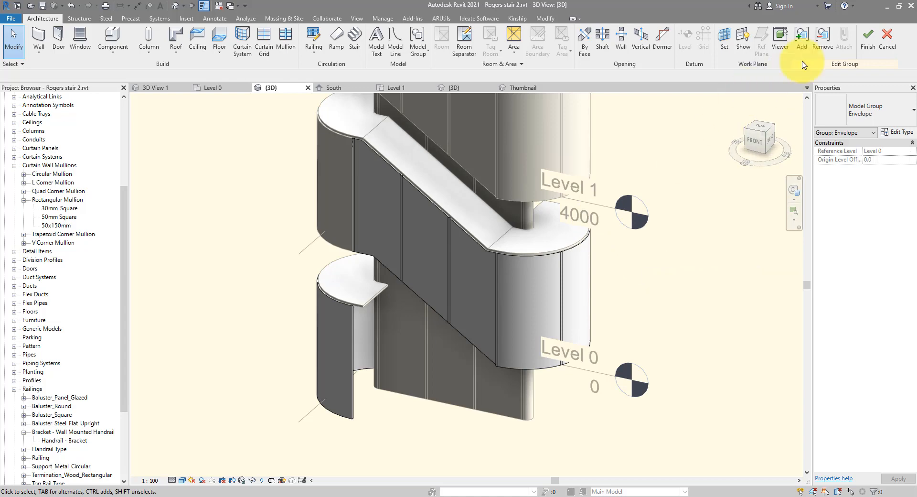
{"action": "left_click", "coordinate": [802, 40]}
{"action": "middle_click_drag", "start_coordinate": [368, 303], "coordinate": [504, 204], "text": "shift"}
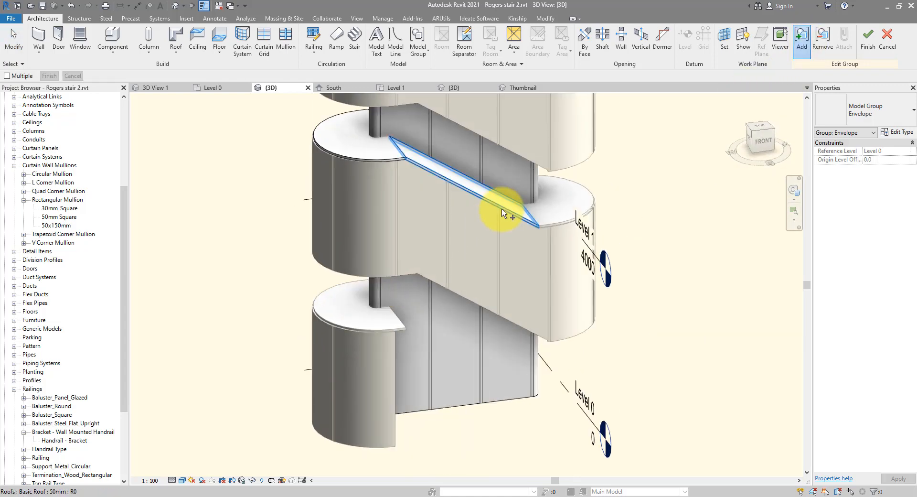
{"action": "left_click", "coordinate": [866, 53]}
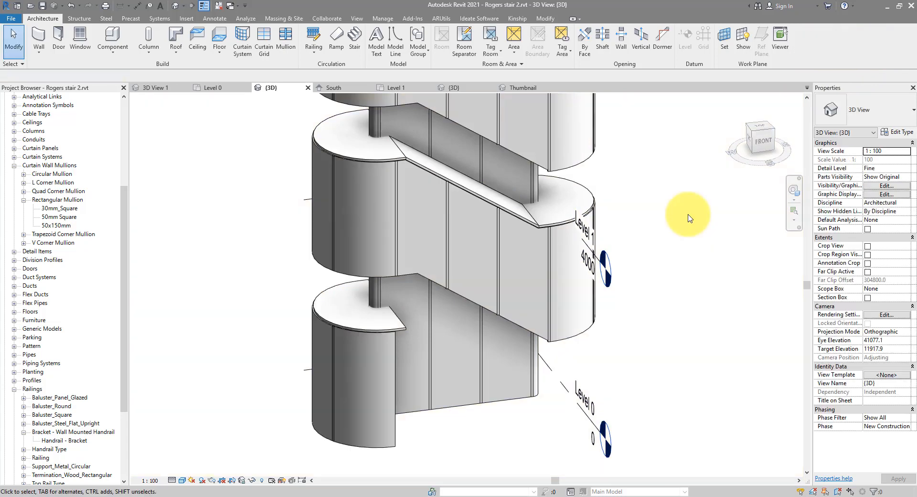
Step: Open the Level 0 Envelope group for editing from the back of the stair
{"action": "middle_click_drag", "start_coordinate": [688, 219], "coordinate": [549, 422], "text": "shift"}
{"action": "scroll", "coordinate": [588, 423], "scroll_direction": "up", "scroll_amount": 5}
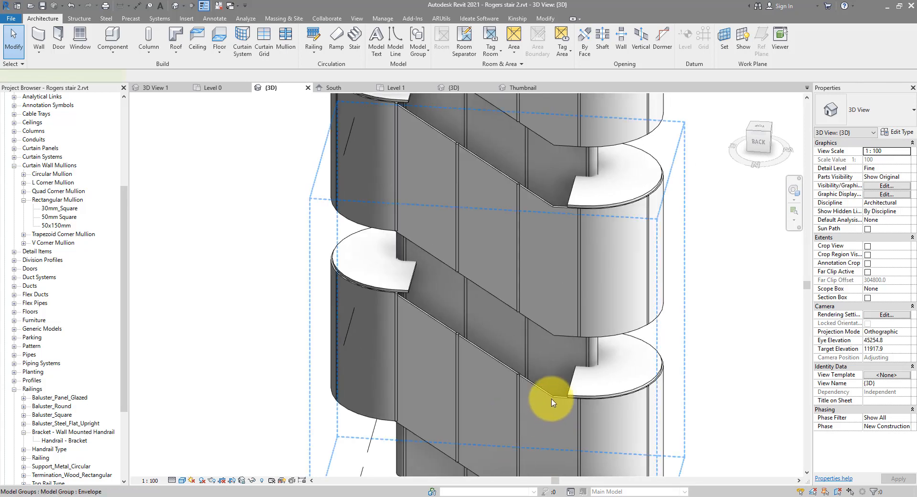
{"action": "left_click", "coordinate": [551, 403]}
{"action": "left_click", "coordinate": [389, 43]}
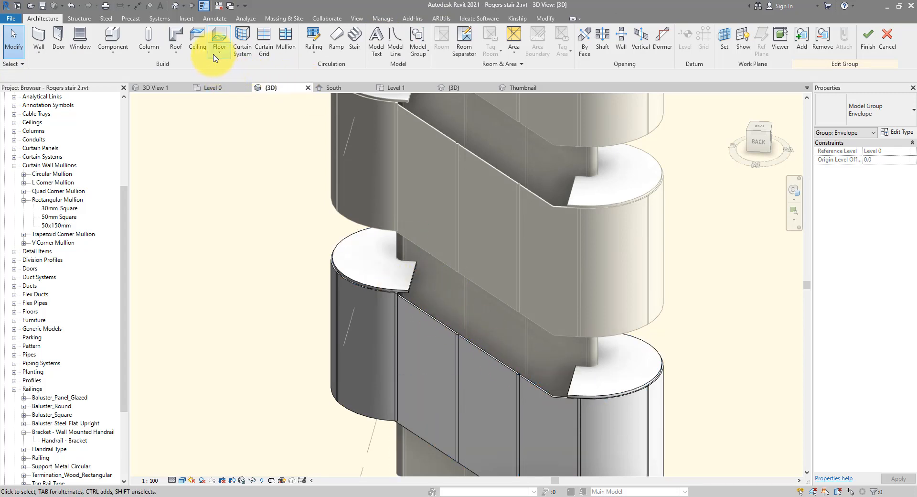
Step: Create a sloped roof by extrusion from the lower landing roof's edge to the upper landing roof, using Level 0 with 0 offset
{"action": "left_click", "coordinate": [176, 50]}
{"action": "left_click", "coordinate": [186, 71]}
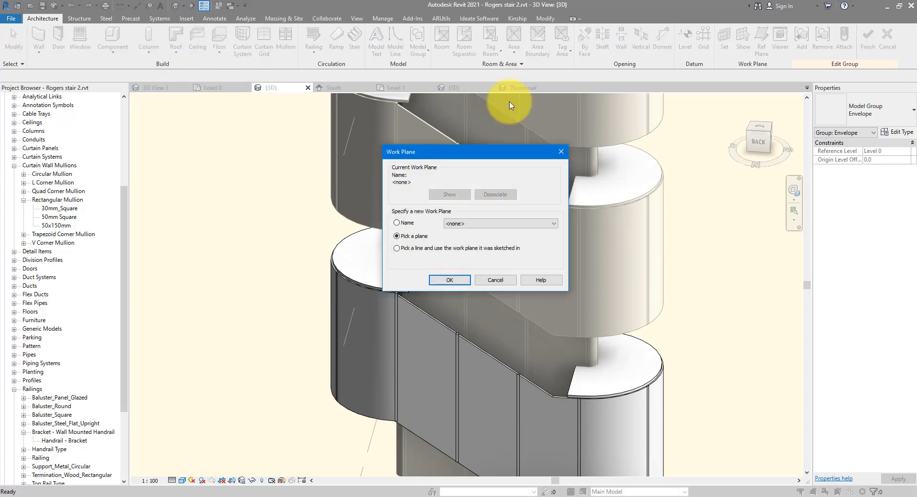
{"action": "left_click", "coordinate": [449, 280]}
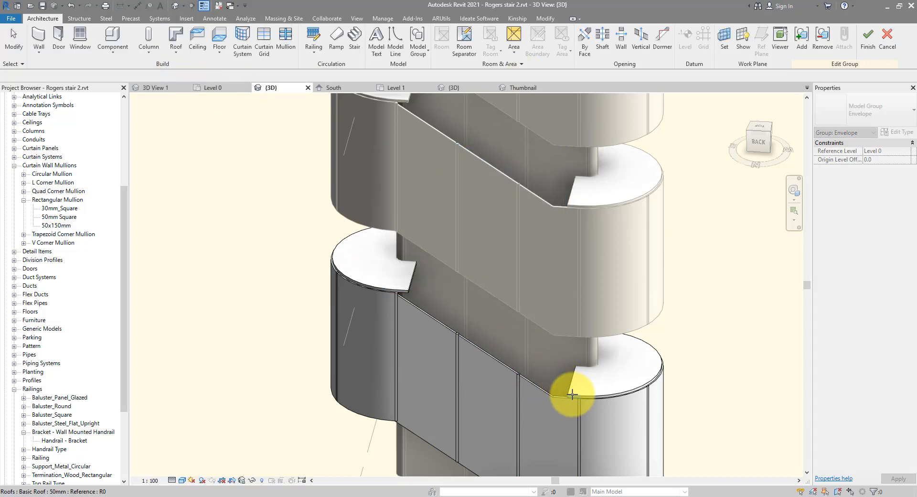
{"action": "left_click", "coordinate": [572, 394]}
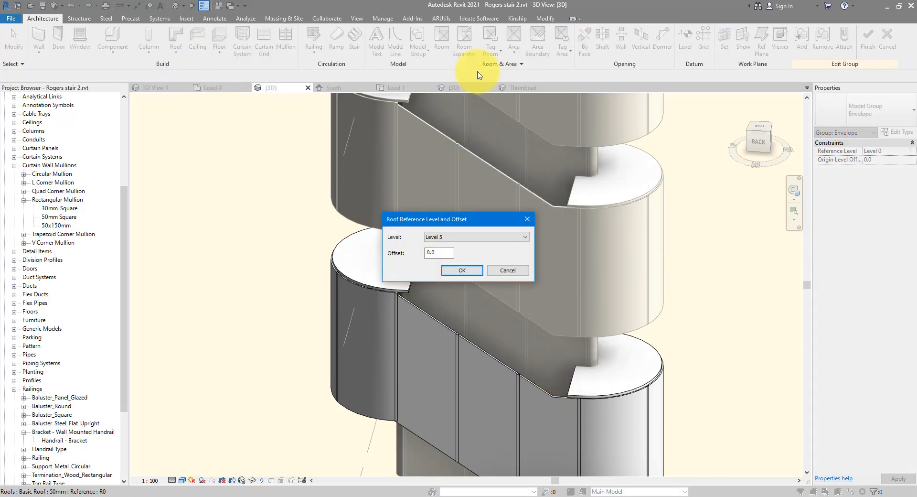
{"action": "left_click", "coordinate": [446, 238]}
{"action": "left_click", "coordinate": [449, 249]}
{"action": "left_click", "coordinate": [458, 270]}
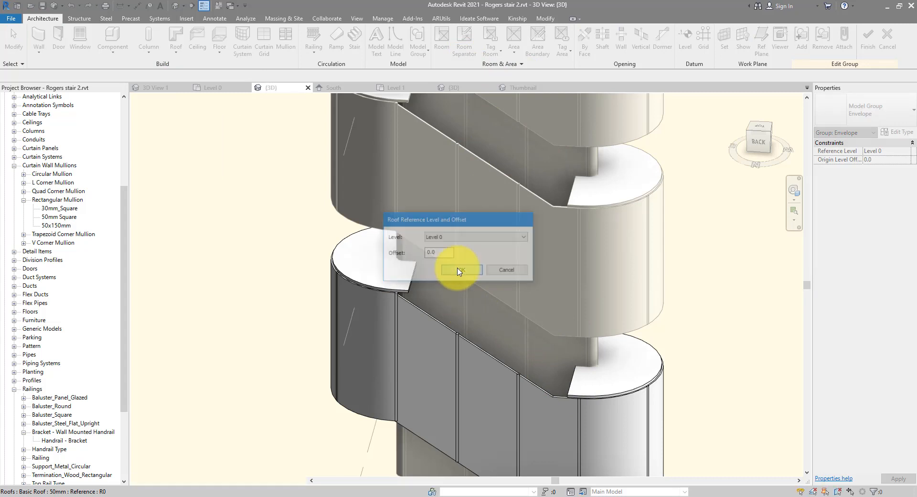
{"action": "left_click", "coordinate": [567, 395]}
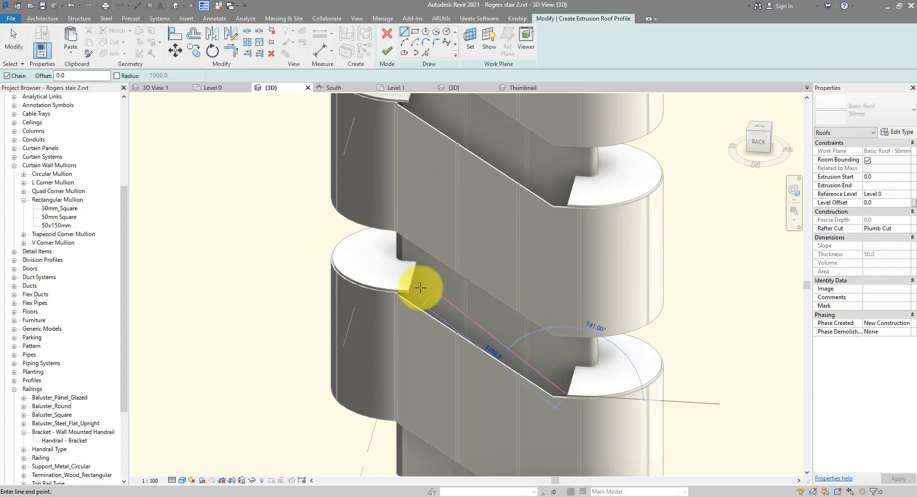
{"action": "left_click", "coordinate": [409, 290]}
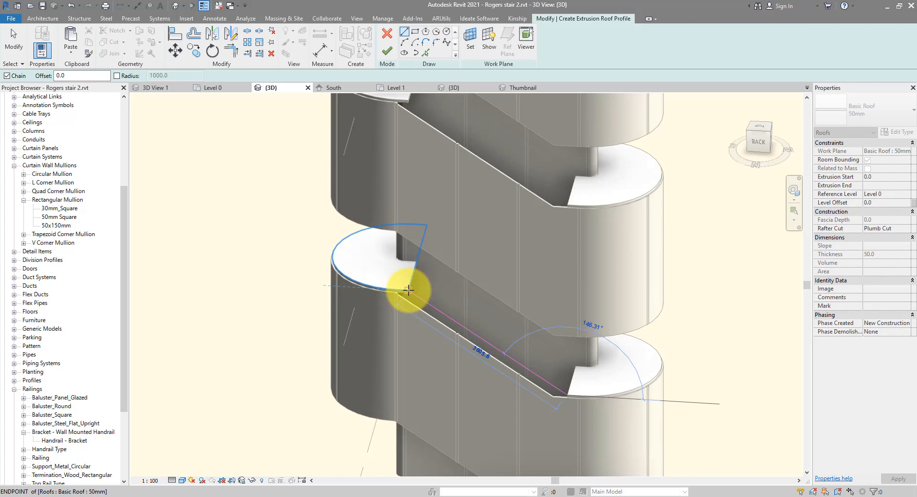
{"action": "left_click", "coordinate": [388, 51]}
Step: Shorten the sloped roof's extrusion to about 1 m and align its inner edge with the stairwell's side face
{"action": "middle_click_drag", "start_coordinate": [624, 354], "coordinate": [592, 304], "text": "shift"}
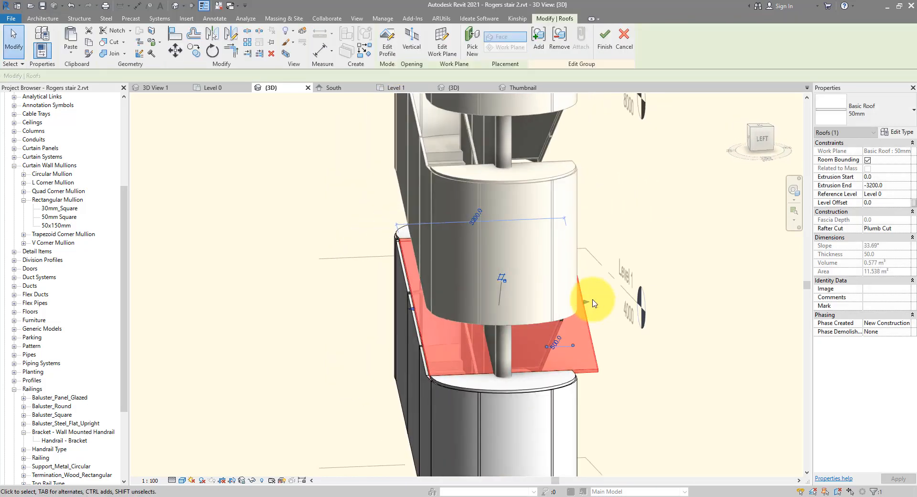
{"action": "left_click_drag", "start_coordinate": [591, 305], "coordinate": [467, 306]}
{"action": "scroll", "coordinate": [473, 330], "scroll_direction": "up", "scroll_amount": 3}
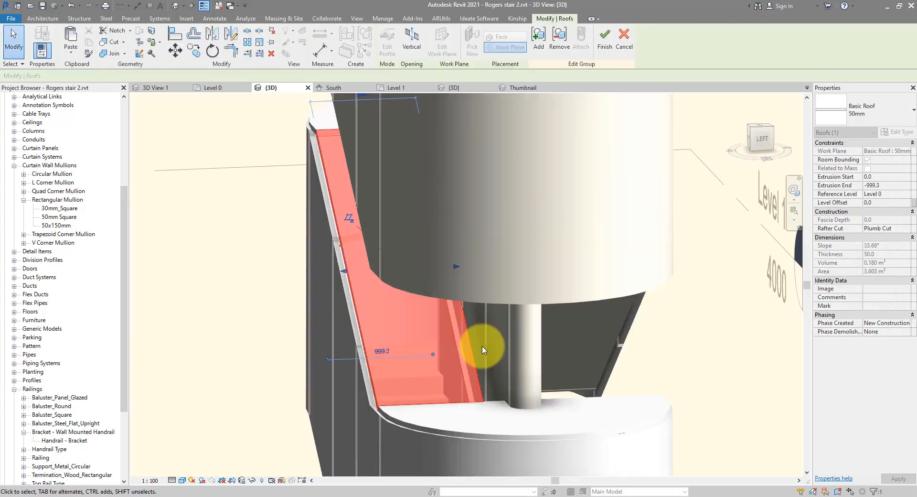
{"action": "left_click", "coordinate": [174, 33]}
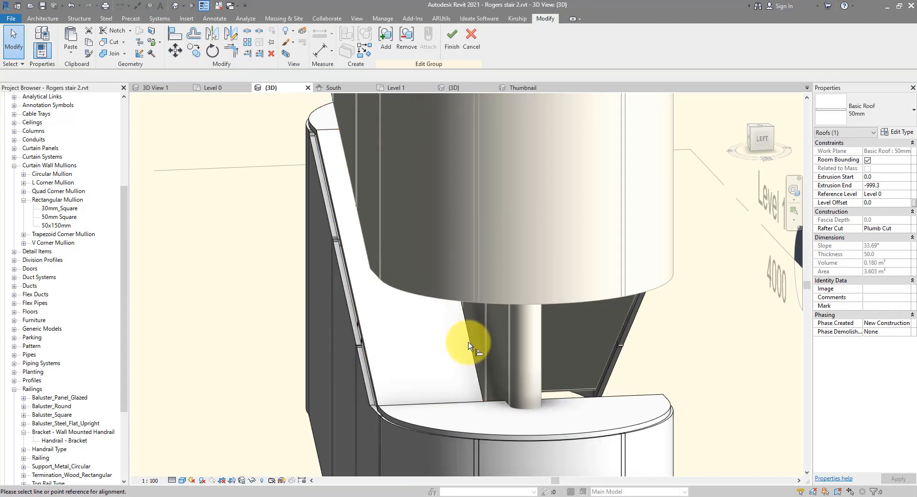
{"action": "left_click", "coordinate": [508, 345]}
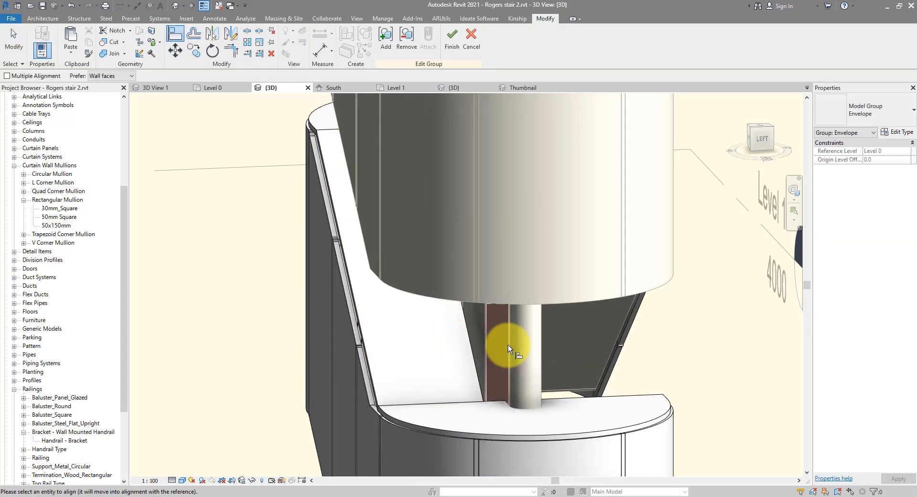
{"action": "left_click", "coordinate": [473, 349]}
{"action": "scroll", "coordinate": [532, 347], "scroll_direction": "down", "scroll_amount": 2}
{"action": "key", "text": "Escape"}
{"action": "key", "text": "Escape"}
Step: Edit the profile of the curtain wall beside the sloped roof and align its sloped top edge with the roof
{"action": "scroll", "coordinate": [532, 348], "scroll_direction": "down", "scroll_amount": 2}
{"action": "middle_click_drag", "start_coordinate": [438, 350], "coordinate": [459, 346], "text": "shift"}
{"action": "scroll", "coordinate": [490, 374], "scroll_direction": "up", "scroll_amount": 2}
{"action": "scroll", "coordinate": [491, 374], "scroll_direction": "up", "scroll_amount": 2}
{"action": "scroll", "coordinate": [469, 346], "scroll_direction": "up", "scroll_amount": 1}
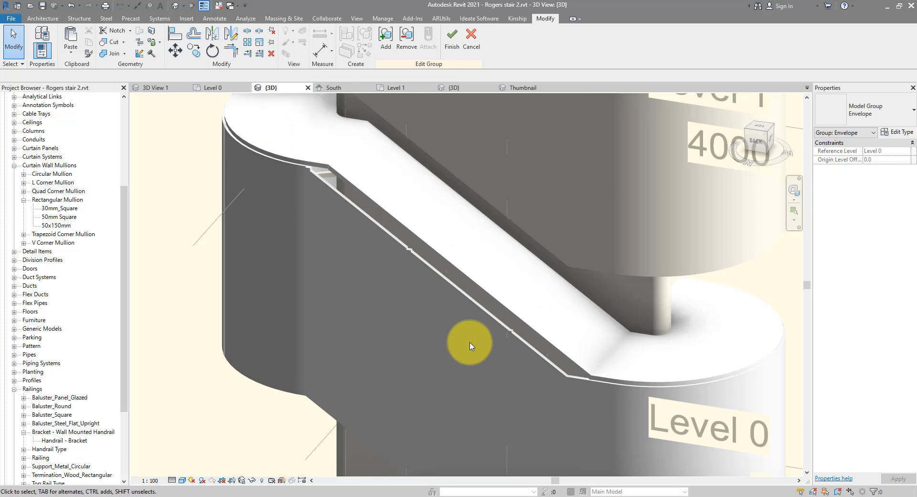
{"action": "left_click", "coordinate": [500, 320]}
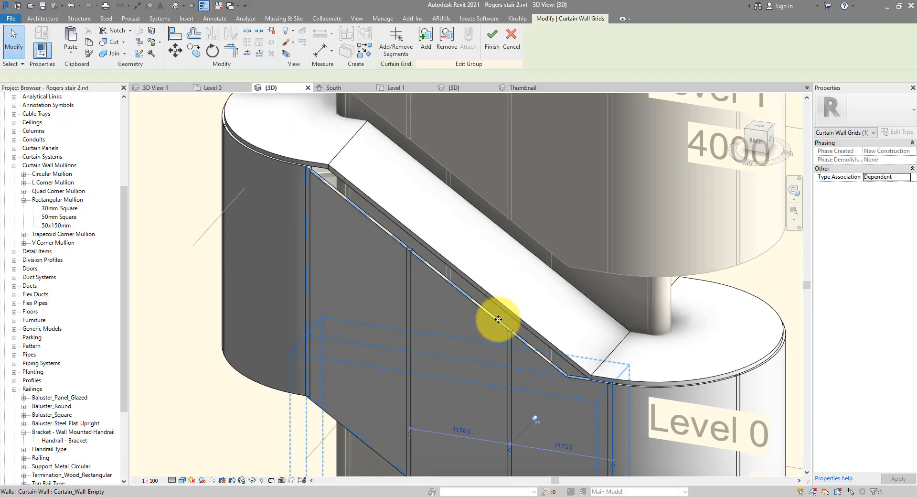
{"action": "left_click", "coordinate": [498, 319]}
{"action": "left_click", "coordinate": [387, 43]}
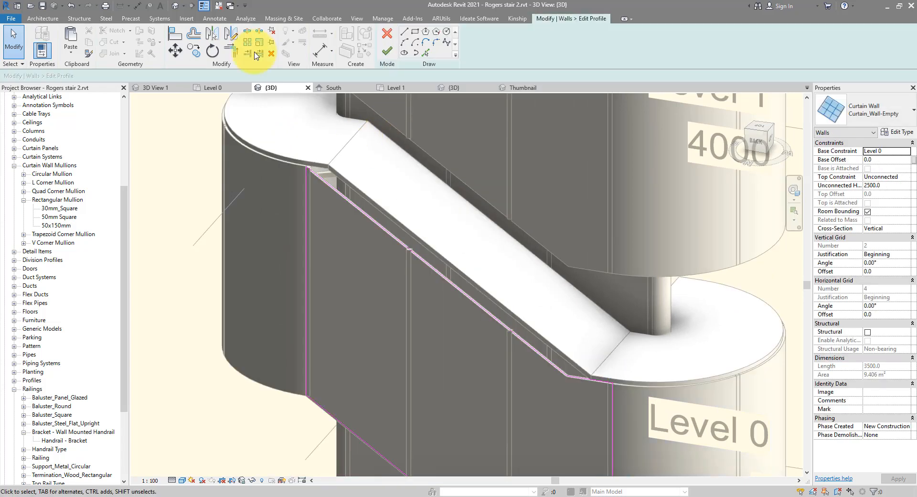
{"action": "left_click", "coordinate": [175, 38]}
{"action": "left_click", "coordinate": [376, 213]}
{"action": "left_click", "coordinate": [375, 214]}
Step: Add the upper landing roof's edge as a profile line, trim the top corner lines together and finish the wall profile
{"action": "left_click", "coordinate": [426, 53]}
{"action": "scroll", "coordinate": [339, 113], "scroll_direction": "up", "scroll_amount": 2}
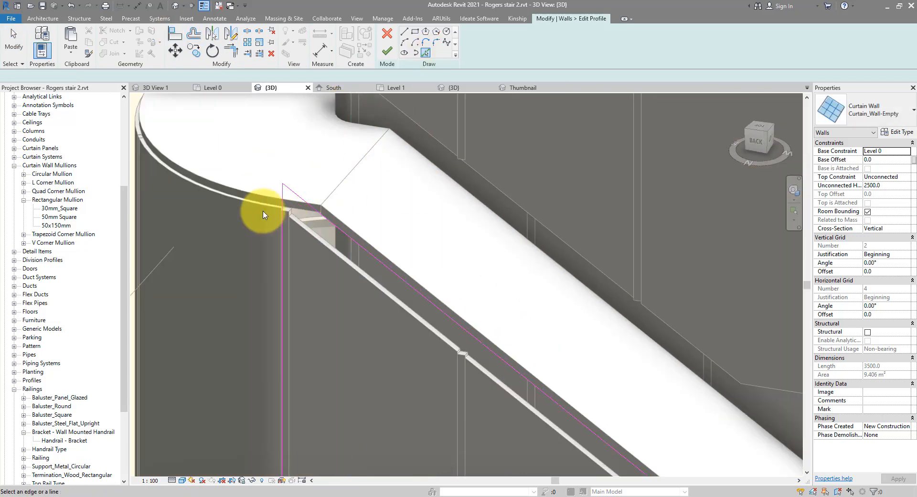
{"action": "left_click", "coordinate": [264, 212]}
{"action": "key", "text": "t"}
{"action": "key", "text": "r"}
{"action": "left_click", "coordinate": [322, 216]}
{"action": "left_click", "coordinate": [301, 211]}
{"action": "left_click", "coordinate": [283, 222]}
{"action": "scroll", "coordinate": [276, 162], "scroll_direction": "down", "scroll_amount": 4}
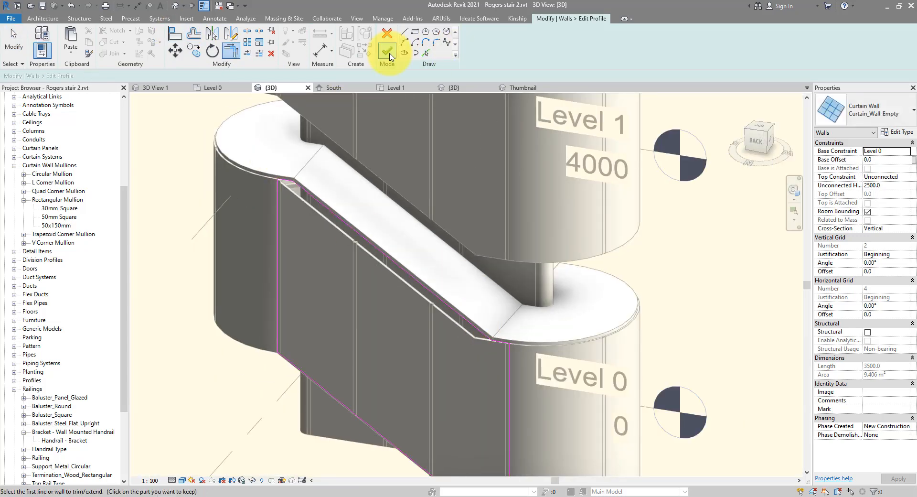
{"action": "left_click", "coordinate": [387, 50]}
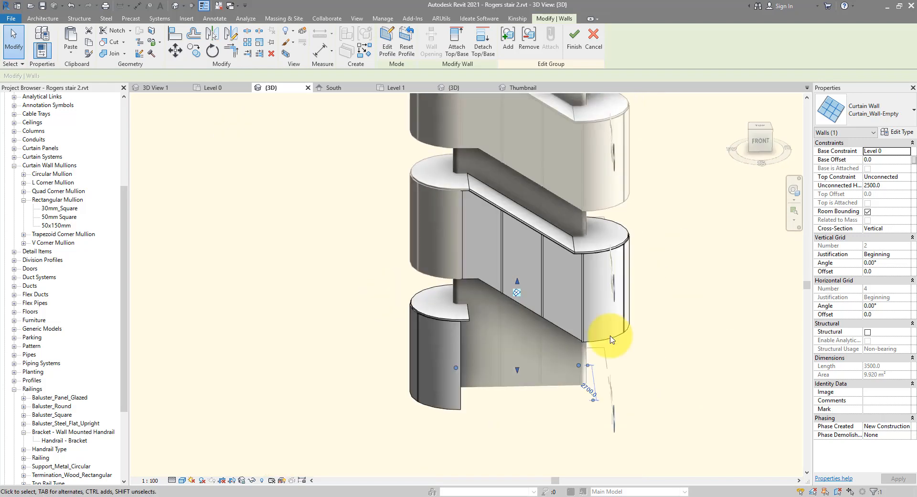
Step: Finish editing the Envelope group and view the whole stair tower from the front left
{"action": "left_click", "coordinate": [454, 51]}
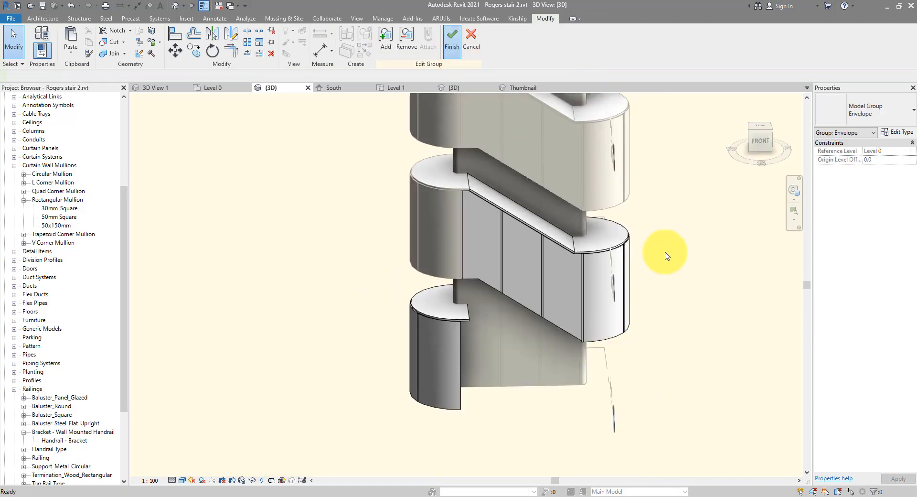
{"action": "left_click", "coordinate": [693, 279]}
{"action": "scroll", "coordinate": [692, 279], "scroll_direction": "down", "scroll_amount": 3}
{"action": "middle_click_drag", "start_coordinate": [682, 248], "coordinate": [669, 341], "text": "shift"}
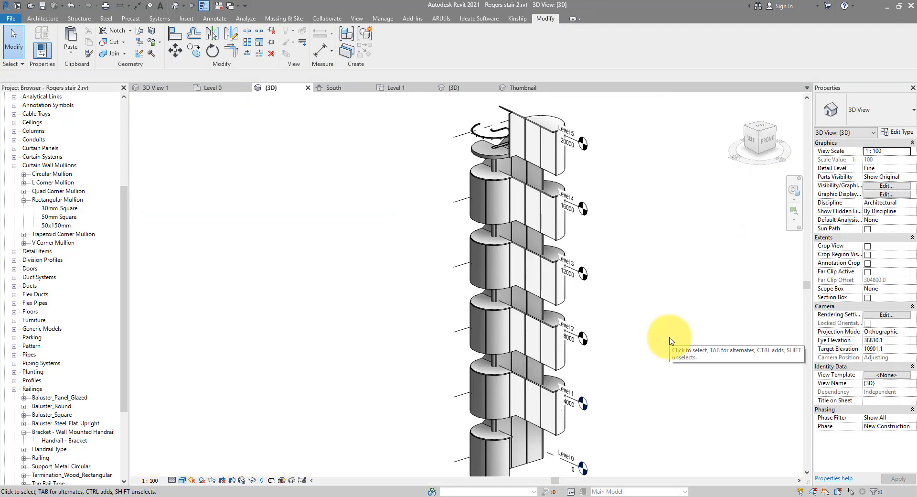
Step: Switch to Photos to examine the structure below the landings in 170_0152.jpg, and return to the Revit model
{"action": "mouse_move", "coordinate": [300, 495]}
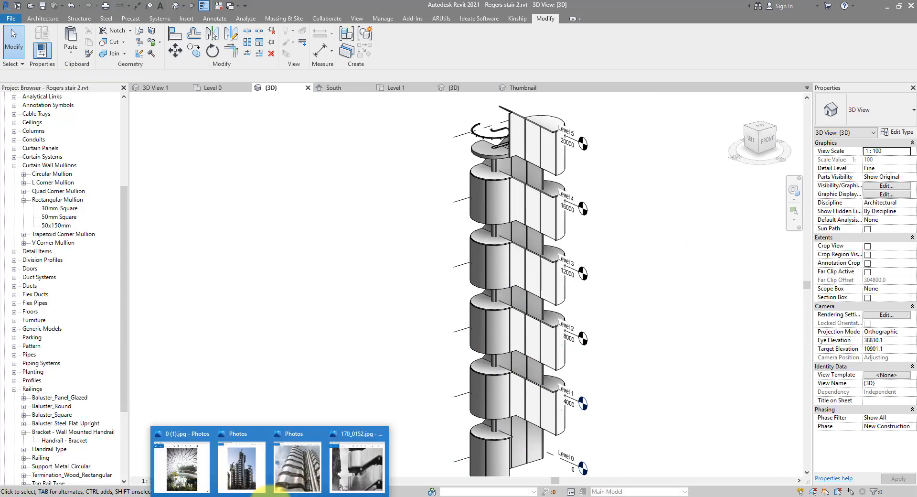
{"action": "left_click", "coordinate": [360, 463]}
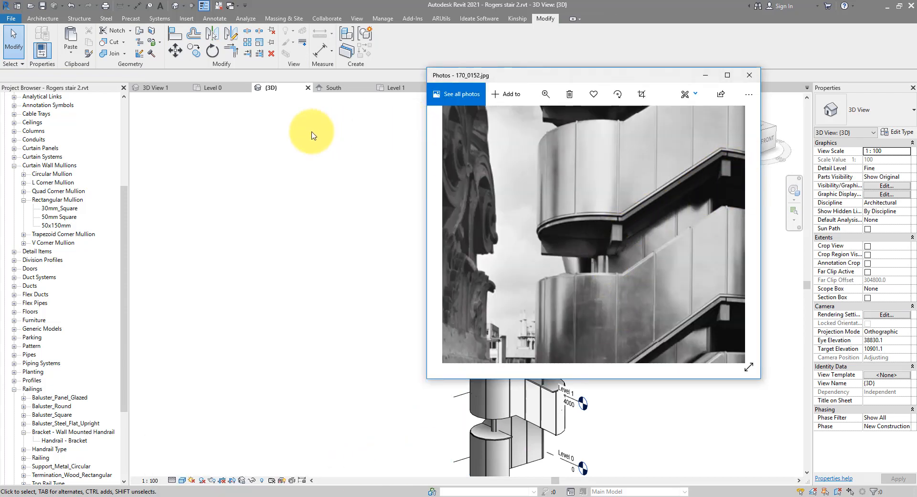
{"action": "left_click", "coordinate": [79, 18]}
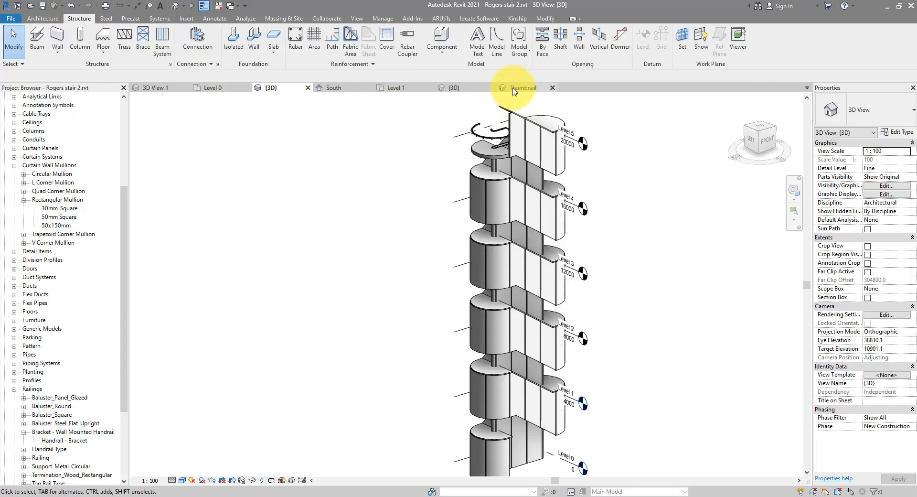
Step: Load the Concrete - Rectangular Beam.rfa family from the Concrete folder of the UK library's Structural Framing families
{"action": "left_click", "coordinate": [186, 18]}
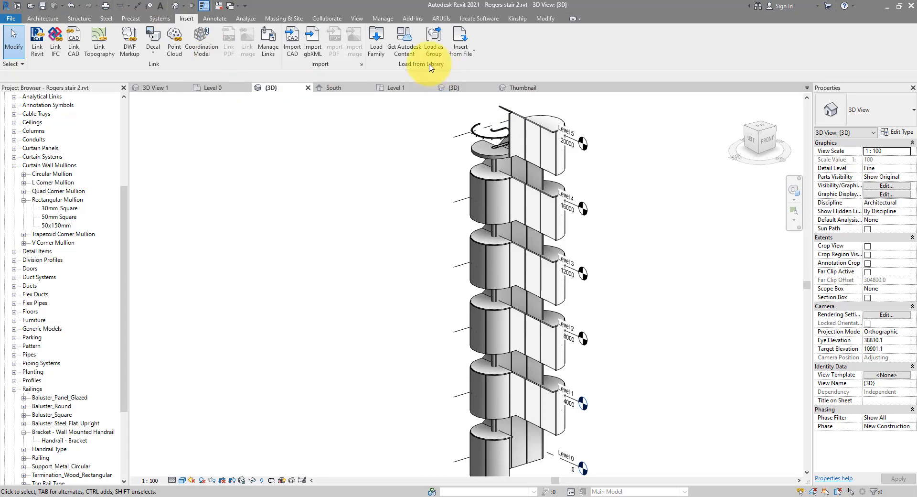
{"action": "left_click", "coordinate": [377, 48]}
{"action": "double_click", "coordinate": [297, 286]}
{"action": "scroll", "coordinate": [306, 287], "scroll_direction": "down", "scroll_amount": 5}
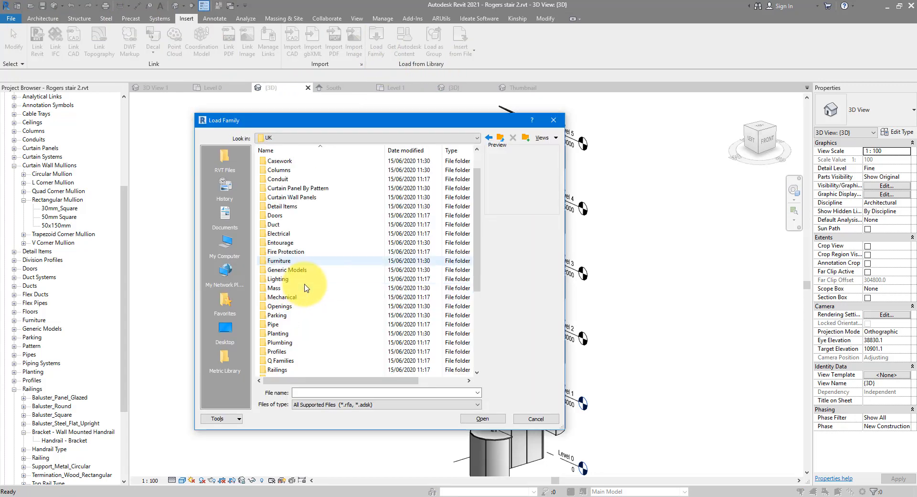
{"action": "double_click", "coordinate": [306, 287]}
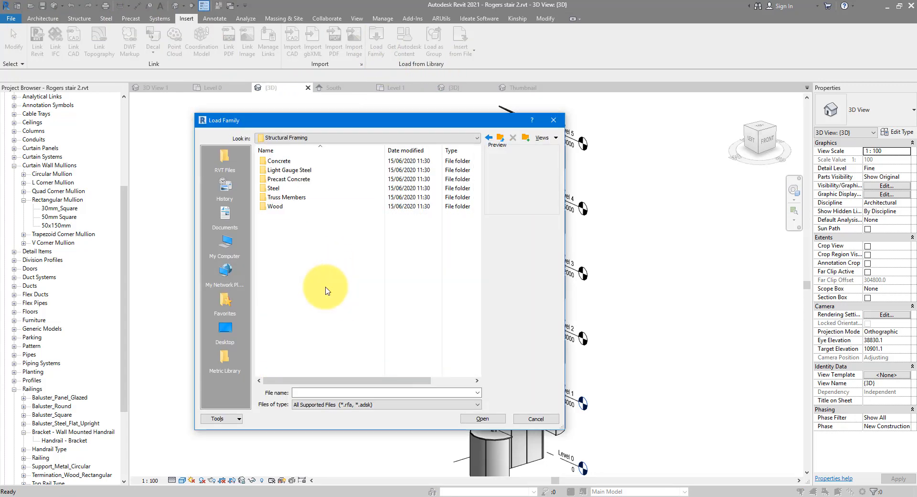
{"action": "double_click", "coordinate": [281, 161]}
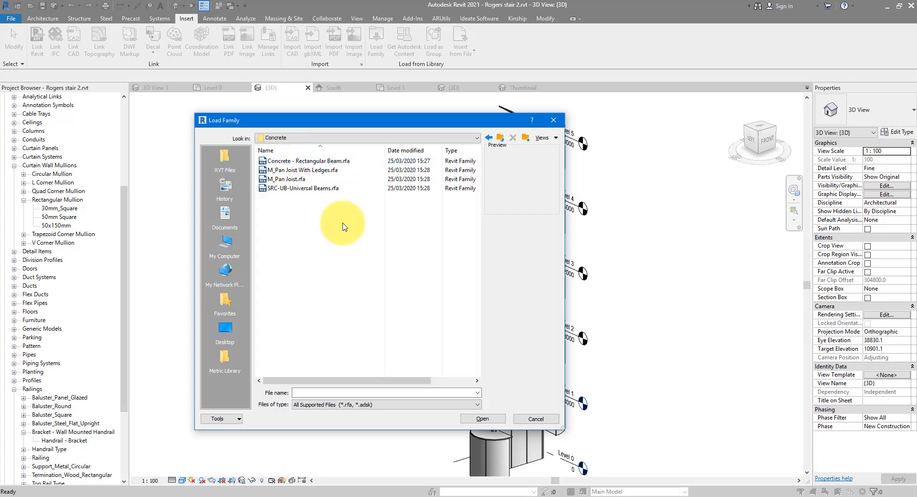
{"action": "left_click", "coordinate": [341, 163]}
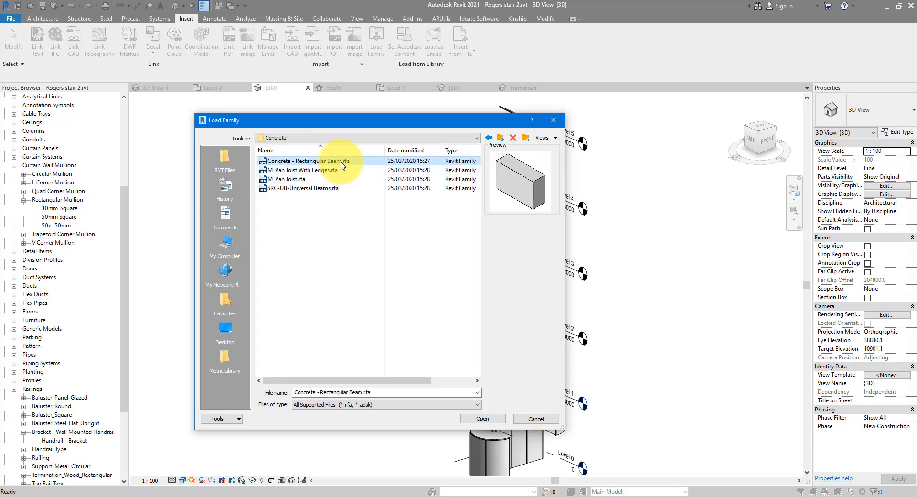
{"action": "left_click", "coordinate": [470, 419]}
Step: Open the Level 0 floor plan at the round concrete column at the end of the stairwell
{"action": "scroll", "coordinate": [35, 97], "scroll_direction": "up", "scroll_amount": 6}
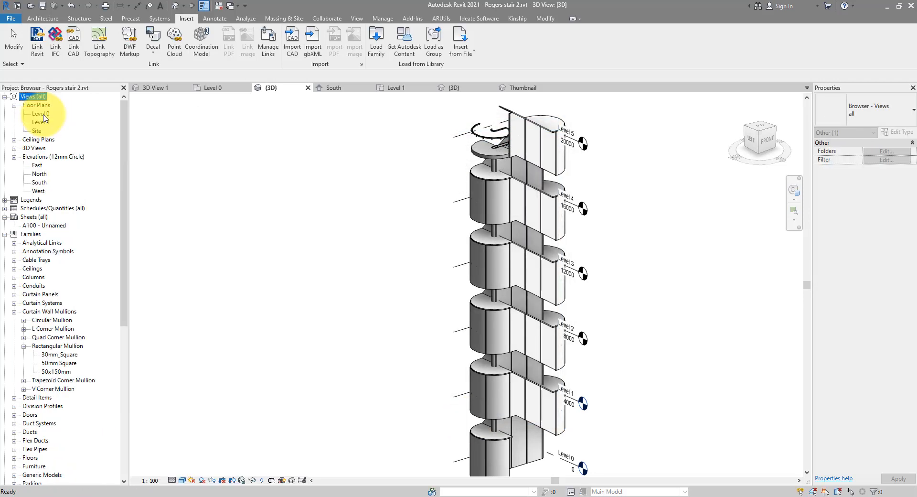
{"action": "left_click", "coordinate": [41, 114]}
{"action": "double_click", "coordinate": [43, 117]}
{"action": "scroll", "coordinate": [537, 325], "scroll_direction": "down", "scroll_amount": 2}
{"action": "scroll", "coordinate": [525, 297], "scroll_direction": "up", "scroll_amount": 3}
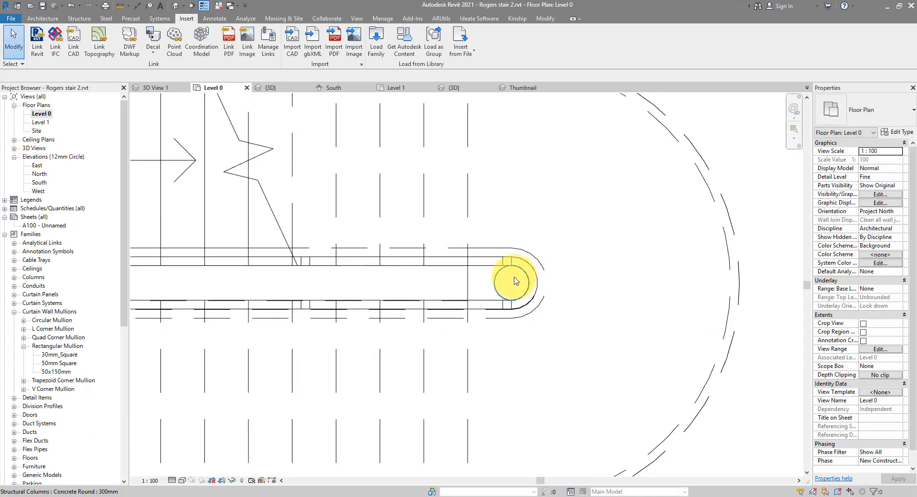
Step: Start a structural beam and rename the 300 x 600mm rectangular concrete type to 200x400mm, with b 200 and h 400
{"action": "left_click", "coordinate": [79, 19]}
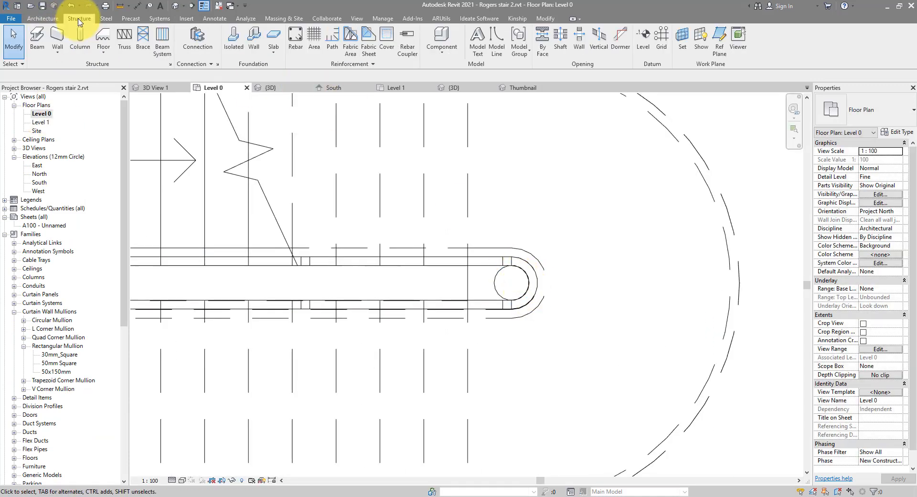
{"action": "left_click", "coordinate": [37, 41]}
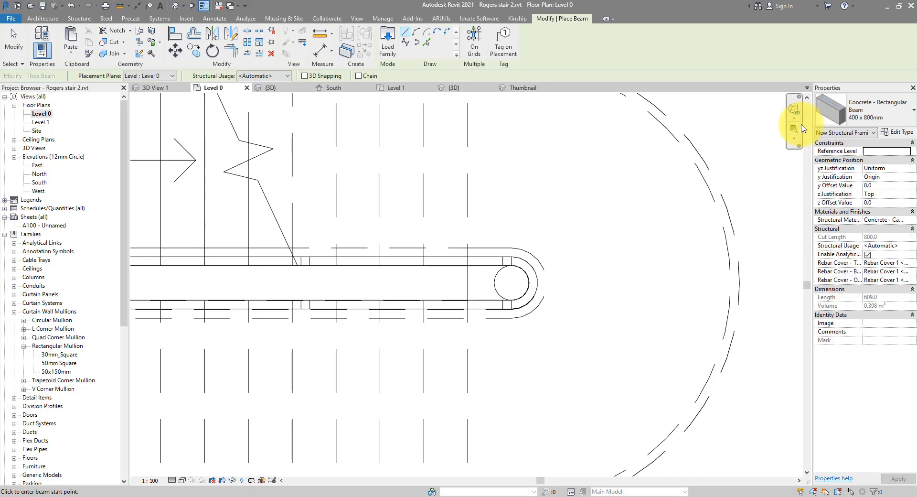
{"action": "left_click", "coordinate": [821, 117]}
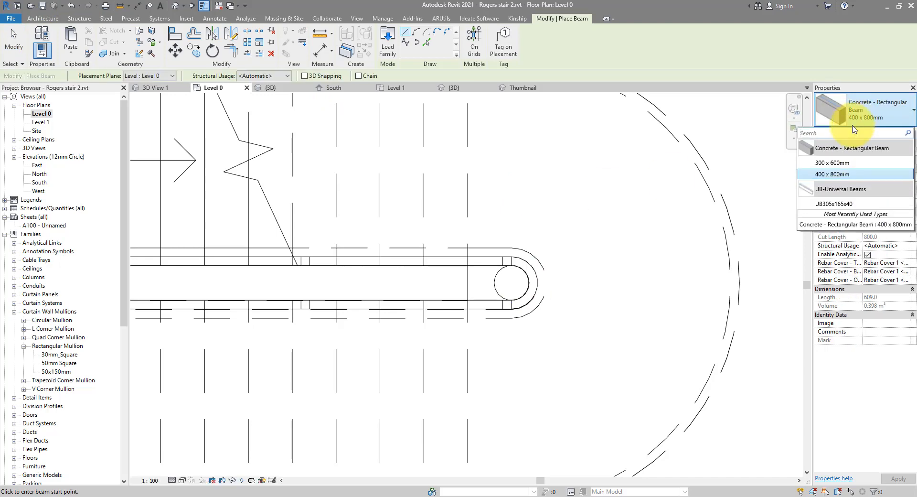
{"action": "left_click", "coordinate": [832, 163]}
{"action": "left_click", "coordinate": [895, 132]}
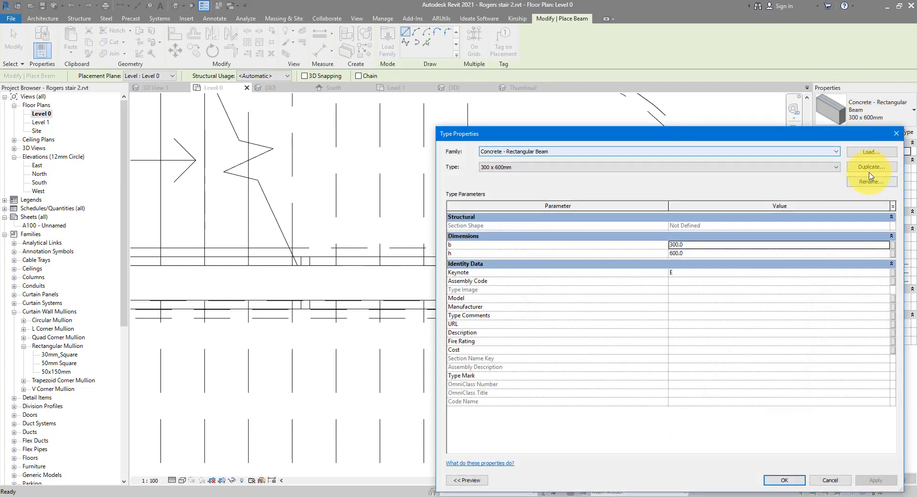
{"action": "left_click", "coordinate": [865, 183]}
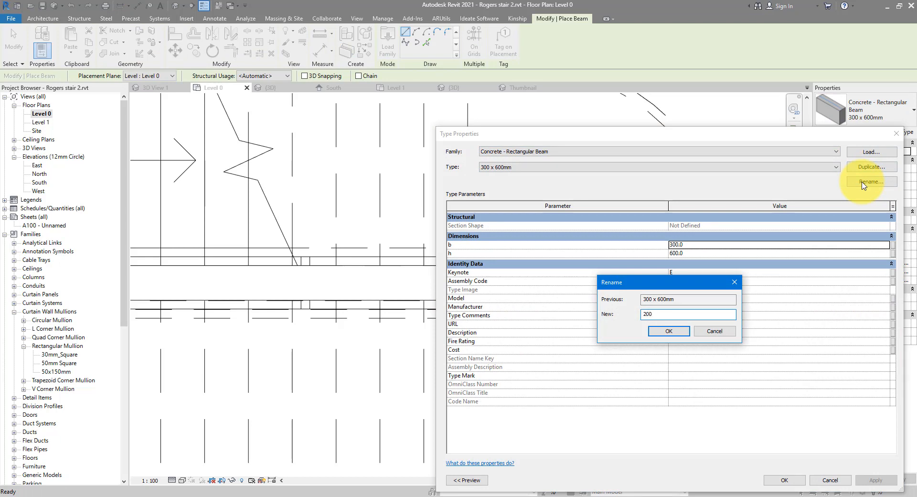
{"action": "type", "text": "200x400mm"}
{"action": "key", "text": "Return"}
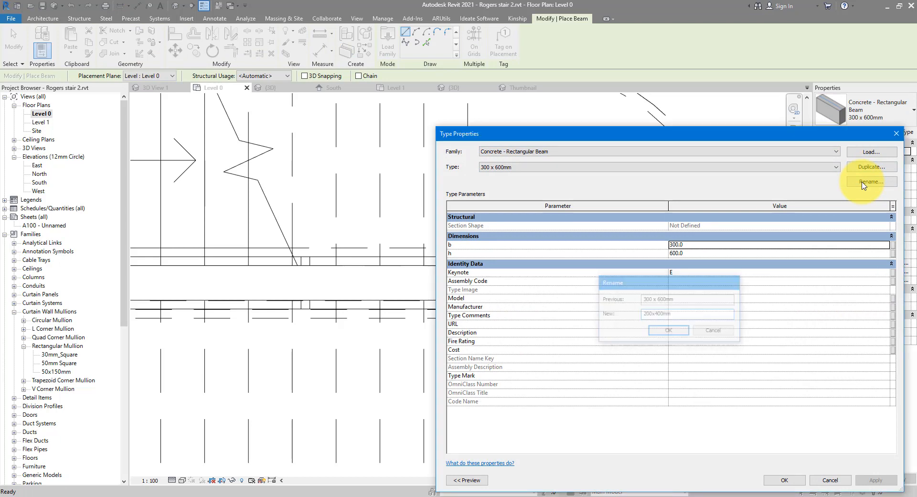
{"action": "left_click", "coordinate": [726, 244]}
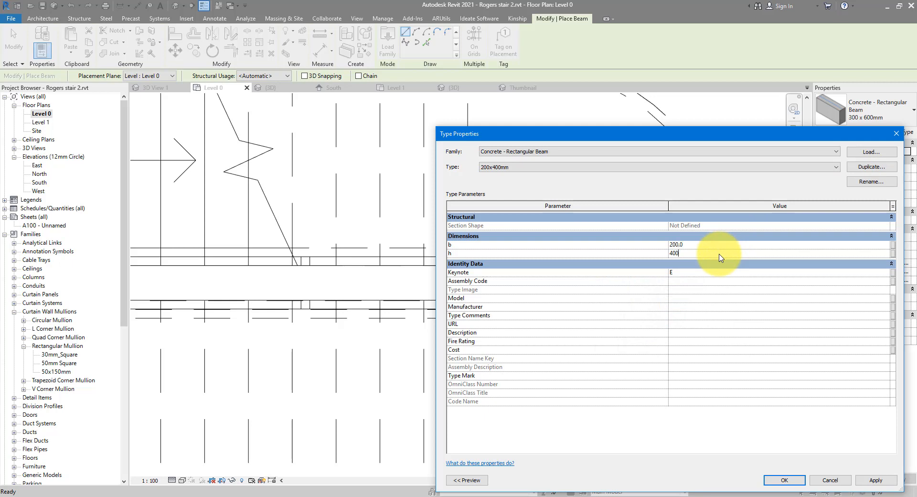
{"action": "left_click", "coordinate": [785, 480]}
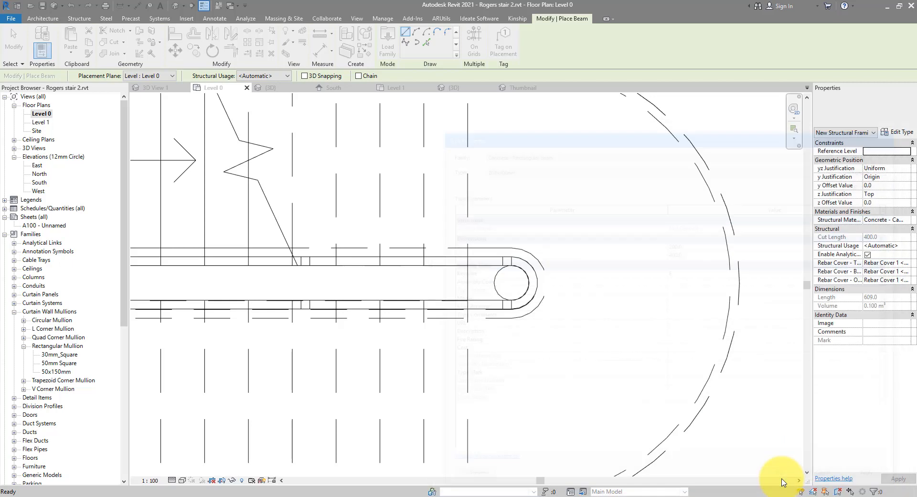
Step: Draw three beams from the round column's centre: one along the stair axis towards the curved landing edge and two perpendicular, about 1200 mm long
{"action": "left_click", "coordinate": [510, 282]}
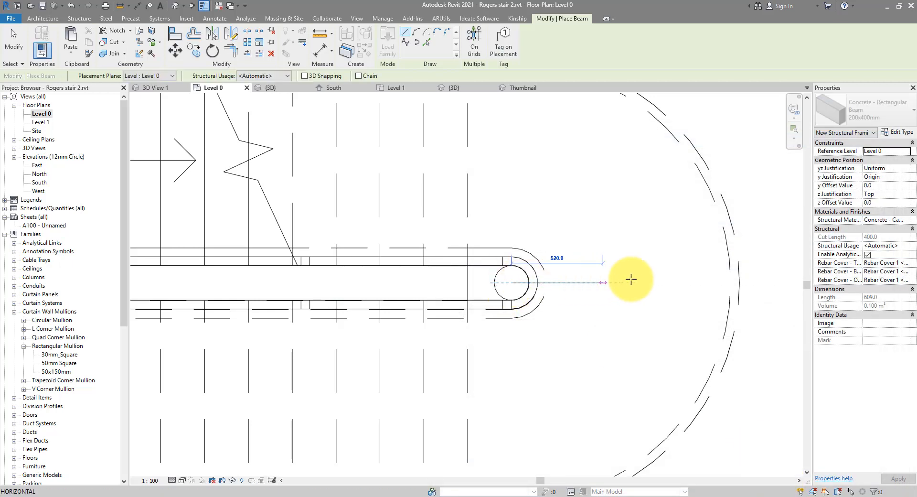
{"action": "left_click", "coordinate": [710, 283]}
{"action": "middle_click_drag", "start_coordinate": [669, 318], "coordinate": [661, 371]}
{"action": "left_click", "coordinate": [503, 337]}
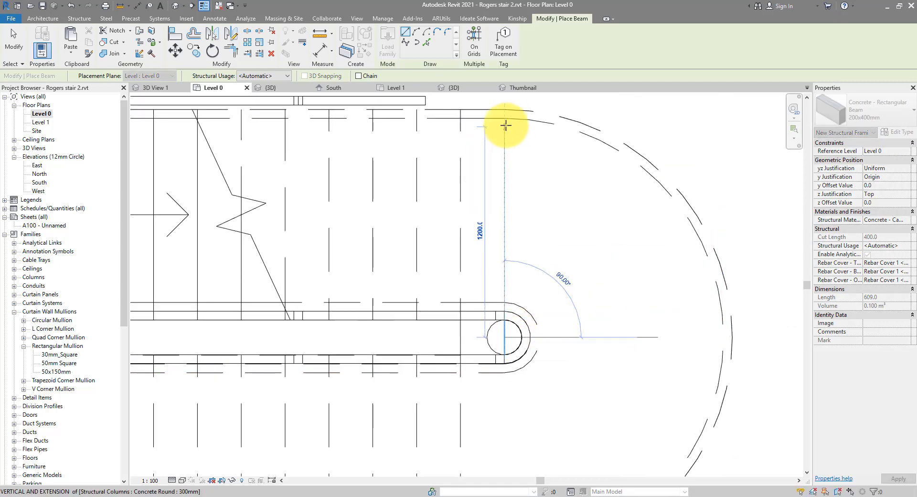
{"action": "left_click", "coordinate": [506, 128]}
{"action": "middle_click_drag", "start_coordinate": [546, 288], "coordinate": [531, 241]}
{"action": "scroll", "coordinate": [531, 241], "scroll_direction": "down", "scroll_amount": 2}
{"action": "left_click", "coordinate": [505, 269]}
{"action": "left_click", "coordinate": [506, 388]}
{"action": "key", "text": "Escape"}
{"action": "key", "text": "Escape"}
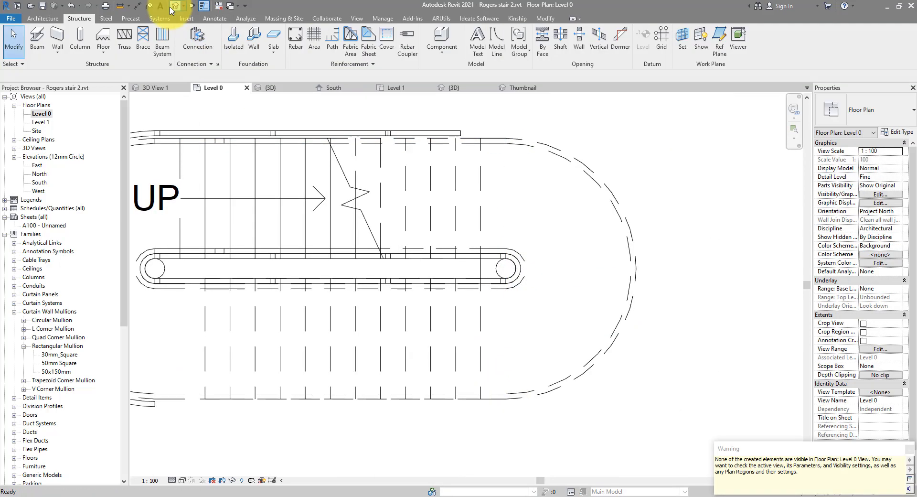
Step: Select the three new beams in the 3D view and set their structural material to Concrete, Precast
{"action": "left_click", "coordinate": [176, 9]}
{"action": "scroll", "coordinate": [594, 296], "scroll_direction": "up", "scroll_amount": 2}
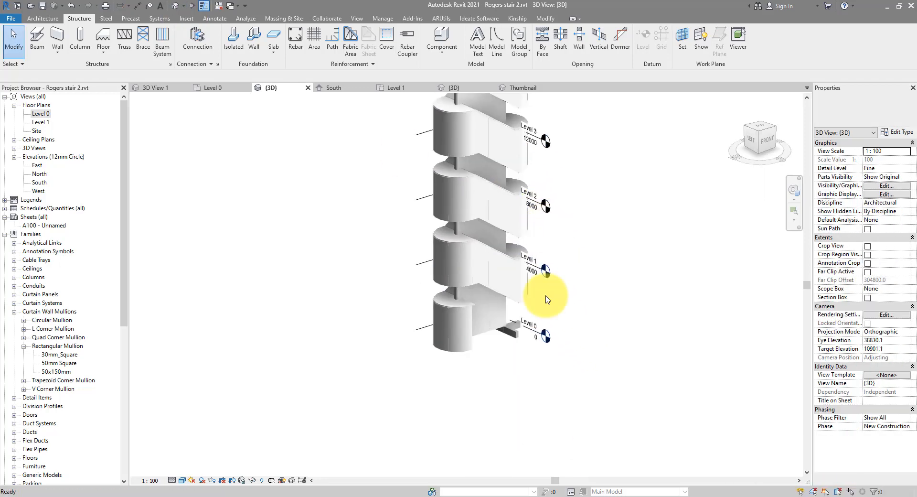
{"action": "middle_click_drag", "start_coordinate": [593, 297], "coordinate": [415, 228], "text": "shift"}
{"action": "scroll", "coordinate": [499, 324], "scroll_direction": "up", "scroll_amount": 5}
{"action": "middle_click_drag", "start_coordinate": [576, 371], "coordinate": [578, 346], "text": "shift"}
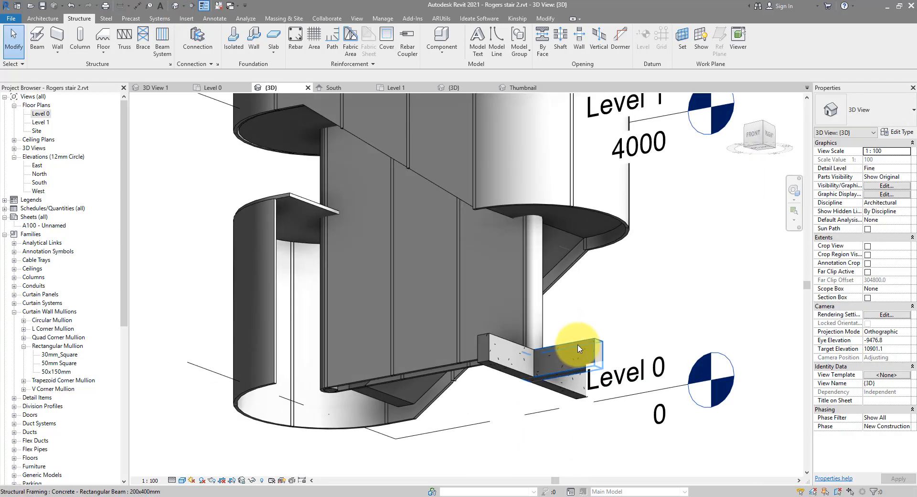
{"action": "left_click", "coordinate": [579, 349]}
{"action": "left_click", "coordinate": [534, 347], "text": "ctrl"}
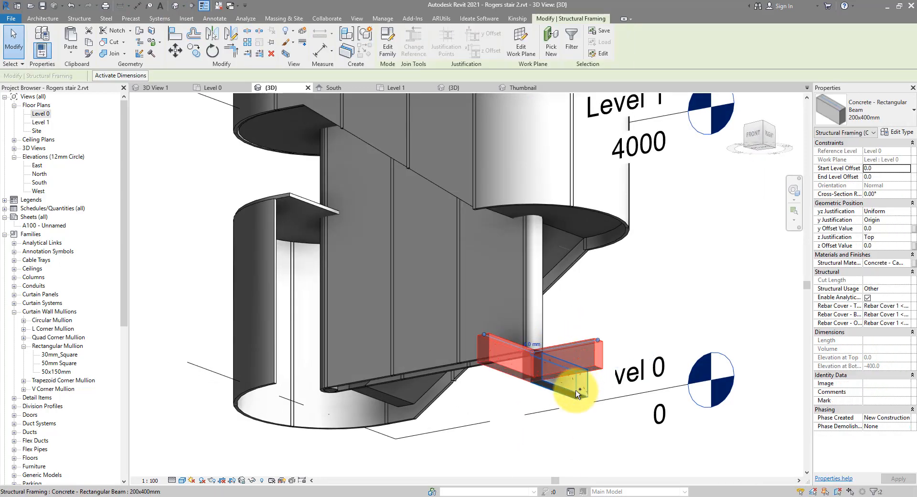
{"action": "left_click", "coordinate": [576, 391], "text": "ctrl"}
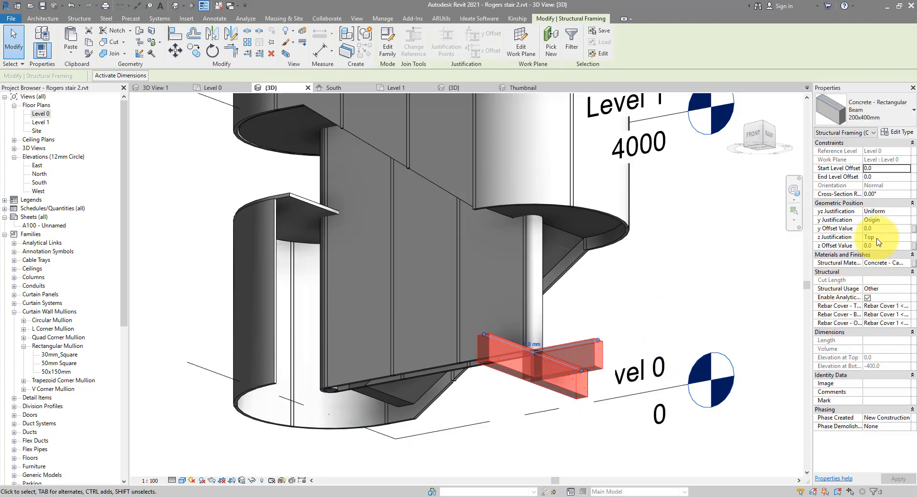
{"action": "left_click", "coordinate": [907, 264]}
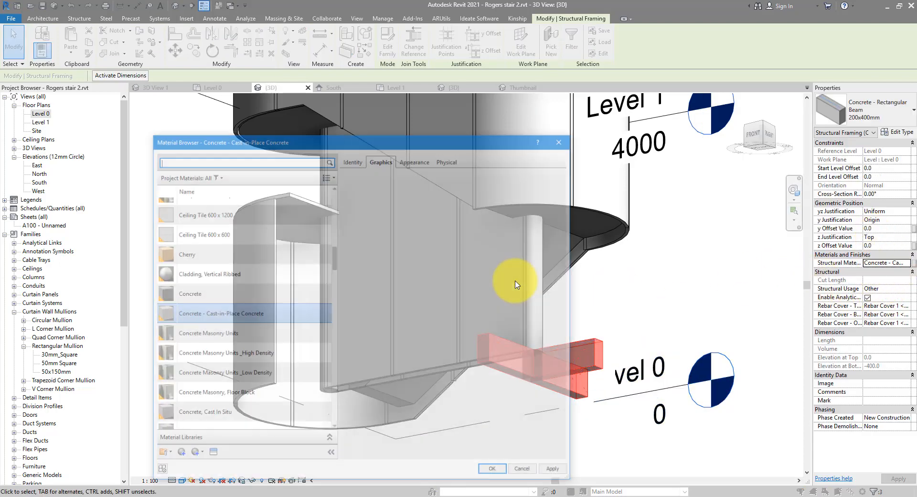
{"action": "scroll", "coordinate": [241, 388], "scroll_direction": "down", "scroll_amount": 1}
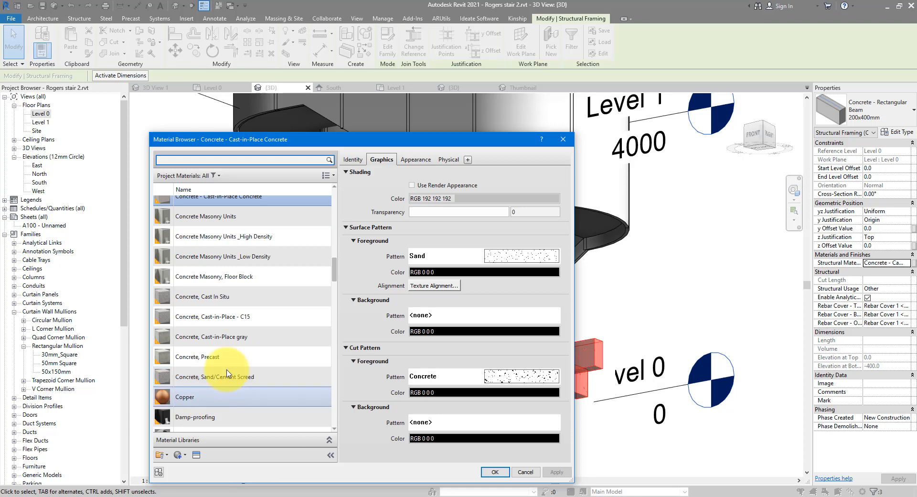
{"action": "double_click", "coordinate": [218, 356]}
Step: Set the start and end level offsets of the three selected beams to 1800 mm
{"action": "middle_click_drag", "start_coordinate": [575, 291], "coordinate": [540, 292], "text": "shift"}
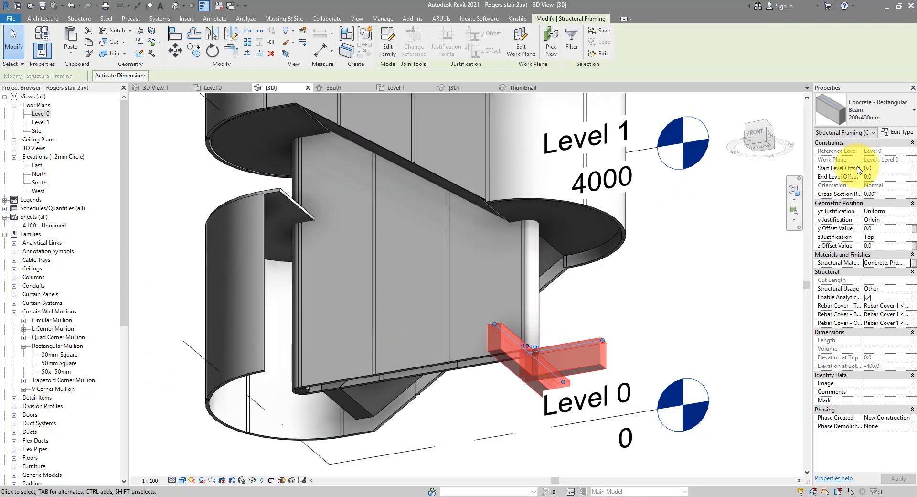
{"action": "left_click", "coordinate": [883, 169]}
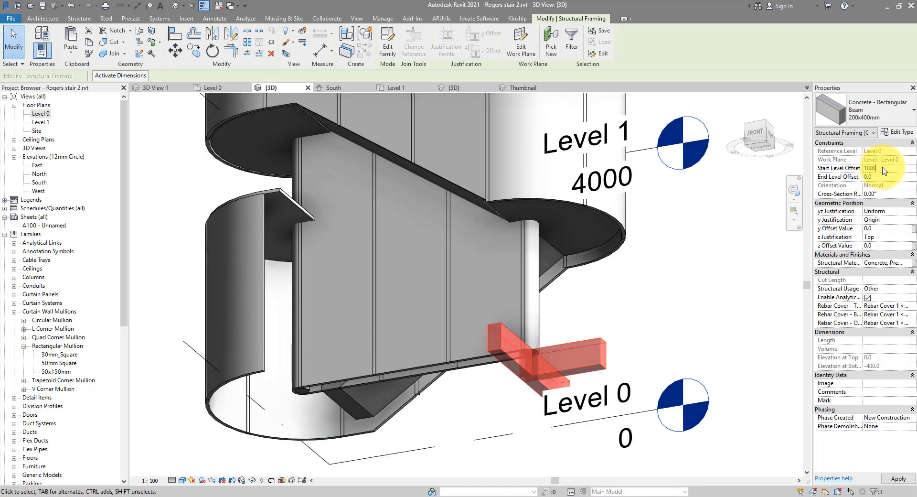
{"action": "type", "text": "1800"}
{"action": "key", "text": "Return"}
{"action": "left_click", "coordinate": [885, 177]}
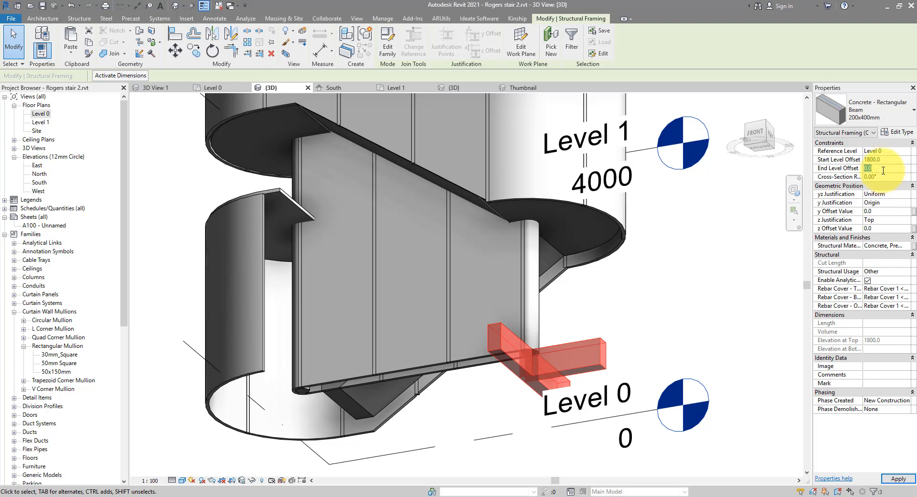
{"action": "key", "text": "Return"}
Step: Check the beams against the landing's underside and set their start and end level offsets to 2000 mm
{"action": "middle_click_drag", "start_coordinate": [559, 234], "coordinate": [688, 296], "text": "shift"}
{"action": "scroll", "coordinate": [571, 260], "scroll_direction": "up", "scroll_amount": 4}
{"action": "left_click", "coordinate": [891, 163]}
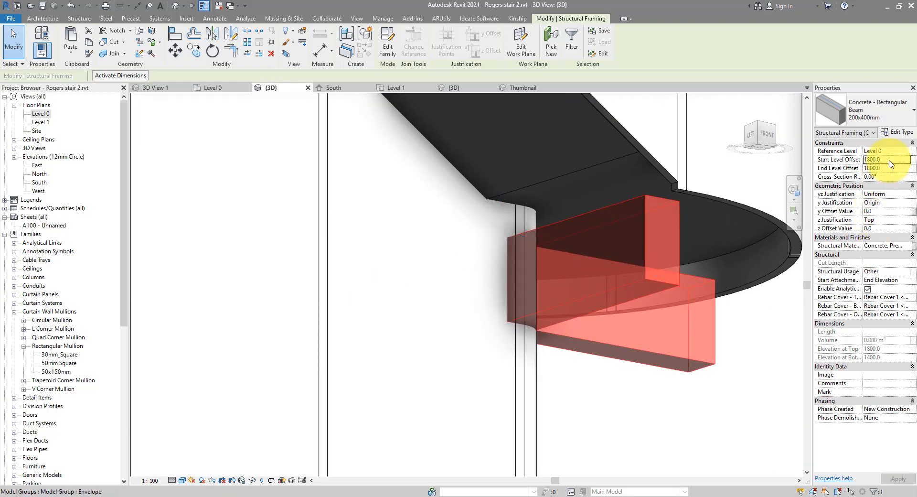
{"action": "type", "text": "2000"}
{"action": "key", "text": "Tab"}
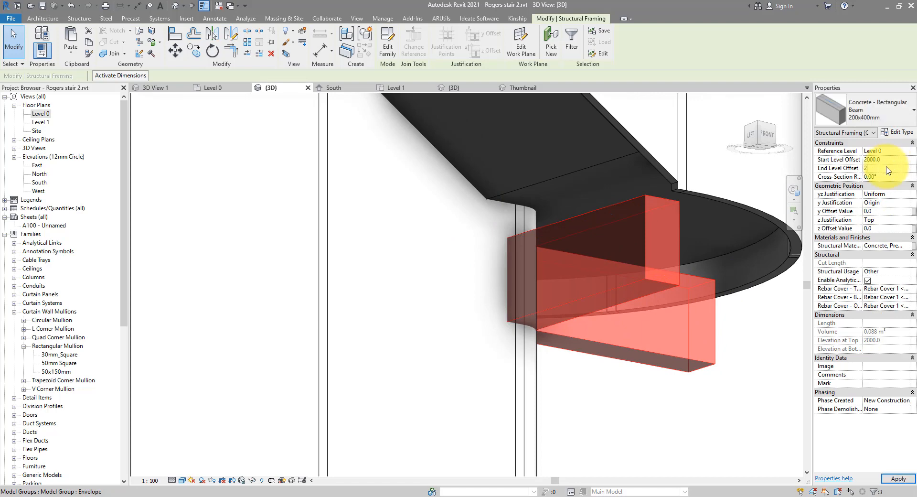
{"action": "type", "text": "2000"}
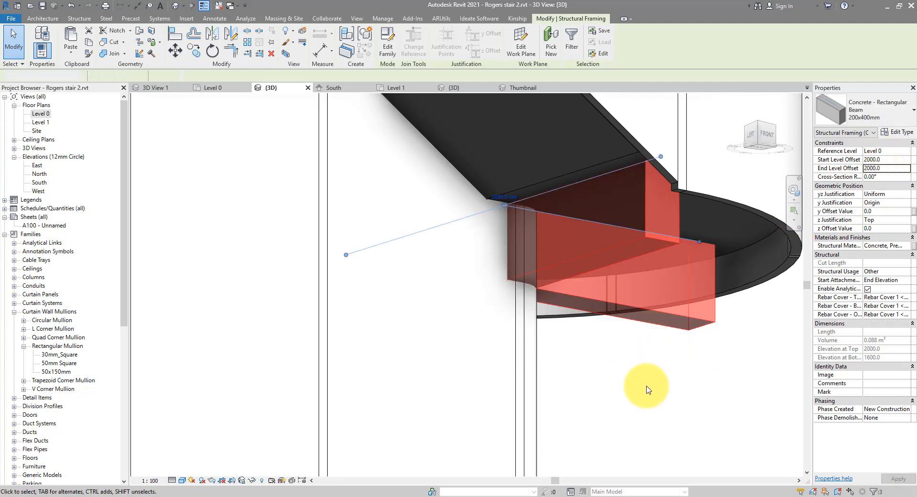
{"action": "left_click", "coordinate": [640, 389]}
Step: Mirror a copy of the three landing beams in the Level 0 plan about a vertical axis through the stair's midpoint
{"action": "middle_click_drag", "start_coordinate": [641, 389], "coordinate": [562, 350], "text": "shift"}
{"action": "scroll", "coordinate": [561, 351], "scroll_direction": "down", "scroll_amount": 5}
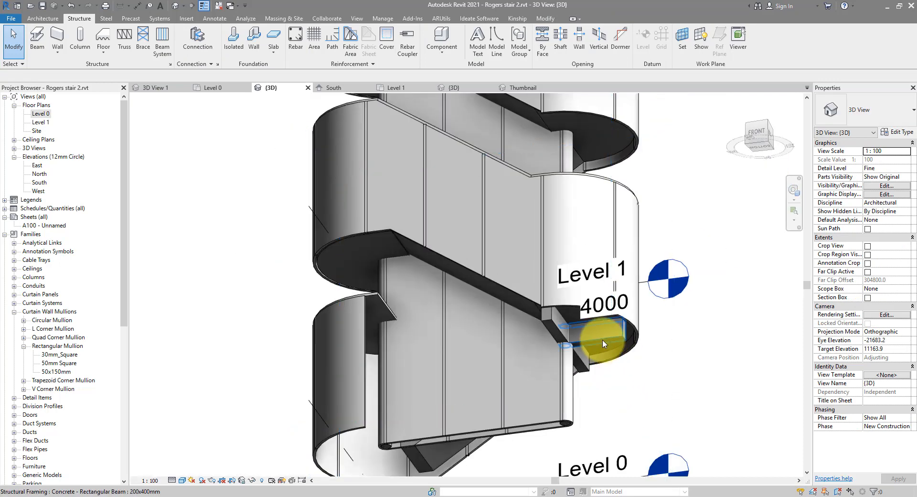
{"action": "left_click", "coordinate": [564, 331]}
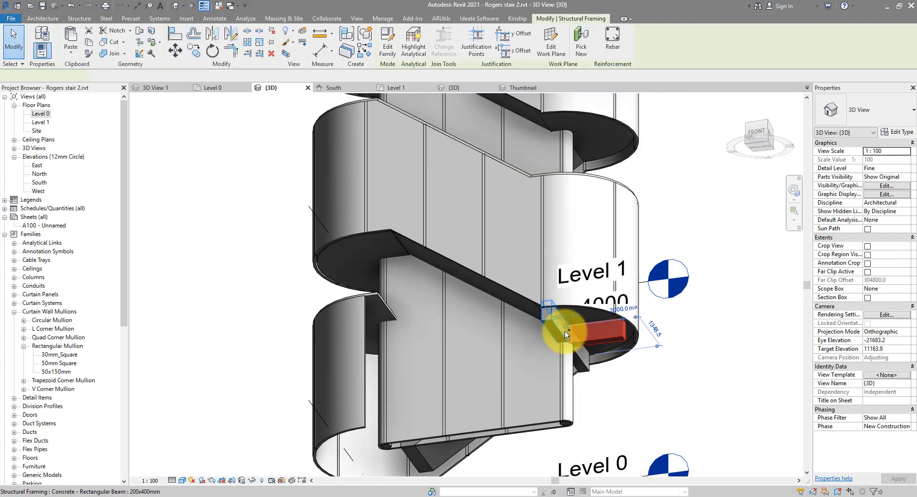
{"action": "left_click", "coordinate": [583, 361], "text": "ctrl"}
{"action": "double_click", "coordinate": [38, 114]}
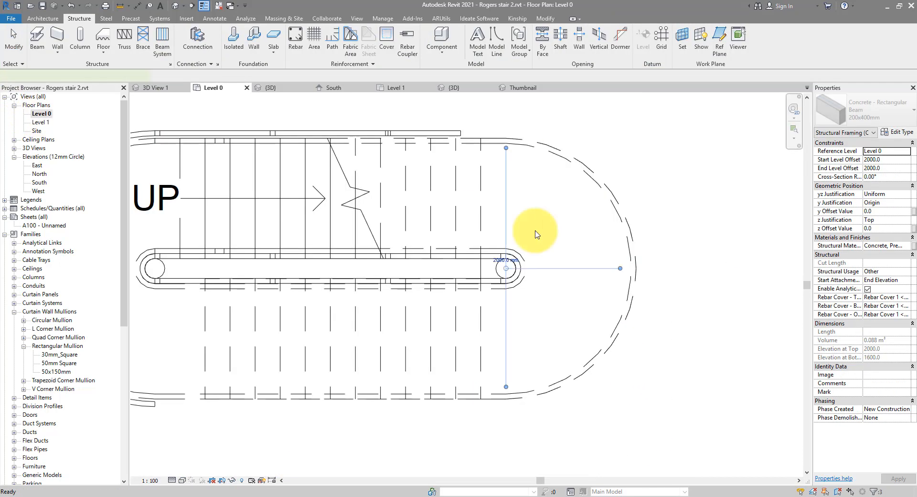
{"action": "left_click", "coordinate": [231, 33]}
{"action": "left_click", "coordinate": [416, 213]}
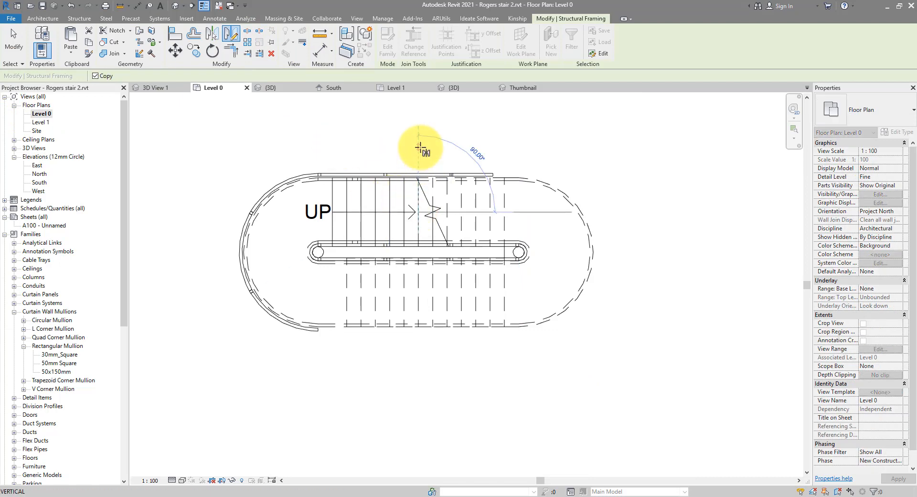
{"action": "left_click", "coordinate": [421, 147]}
Step: Set the mirrored beams' start and end level offsets to 4000 mm in the 3D view, and lower both to 3800 mm
{"action": "left_click", "coordinate": [175, 6]}
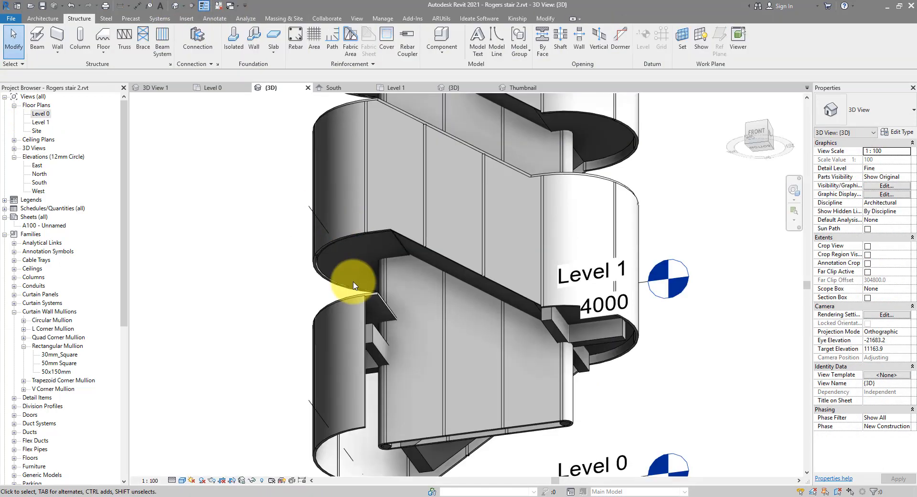
{"action": "left_click", "coordinate": [375, 338]}
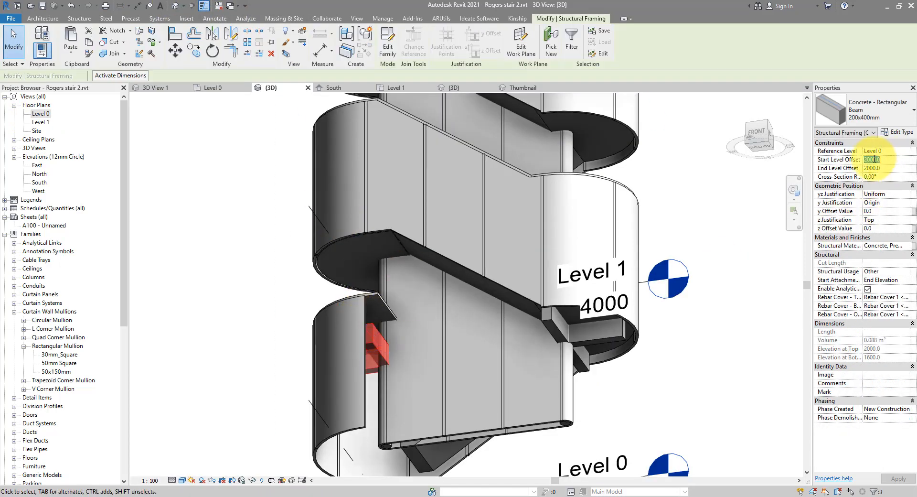
{"action": "left_click", "coordinate": [866, 168]}
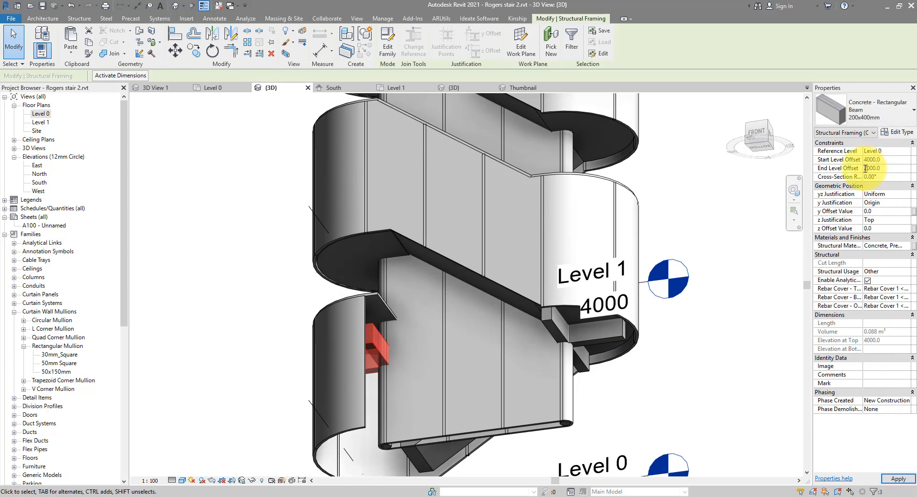
{"action": "scroll", "coordinate": [415, 191], "scroll_direction": "up", "scroll_amount": 4}
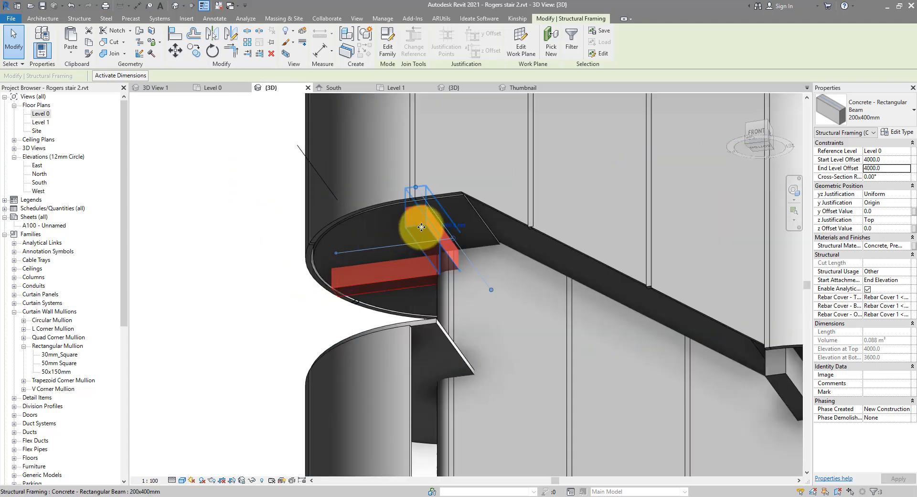
{"action": "left_click", "coordinate": [871, 169]}
{"action": "key", "text": "BackSpace"}
{"action": "key", "text": "BackSpace"}
{"action": "type", "text": "38"}
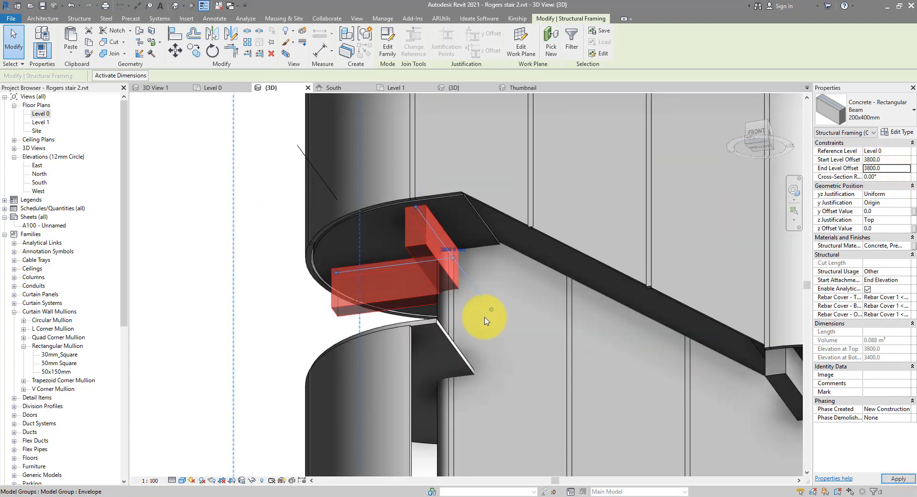
{"action": "scroll", "coordinate": [486, 319], "scroll_direction": "down", "scroll_amount": 3}
{"action": "left_click", "coordinate": [289, 319]}
Step: Edit the Envelope group, add the beams under both landings to it, and finish the group edit
{"action": "middle_click_drag", "start_coordinate": [275, 315], "coordinate": [346, 290], "text": "shift"}
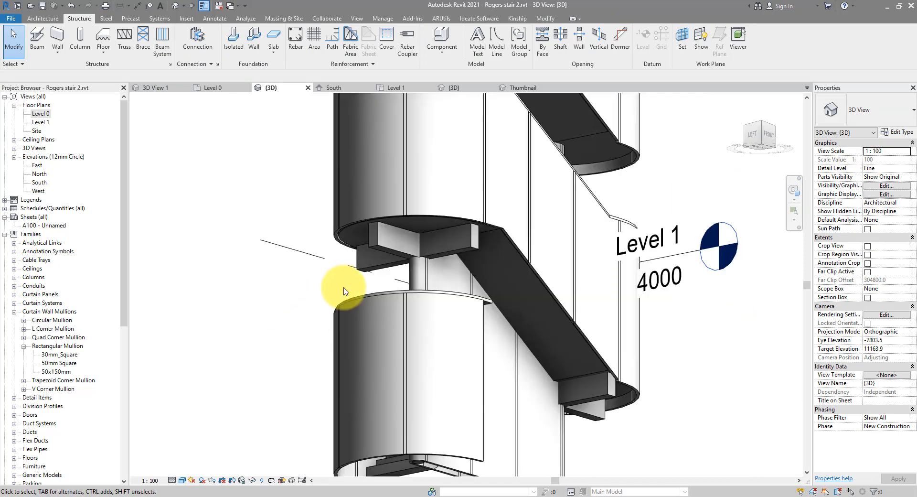
{"action": "left_click", "coordinate": [375, 297]}
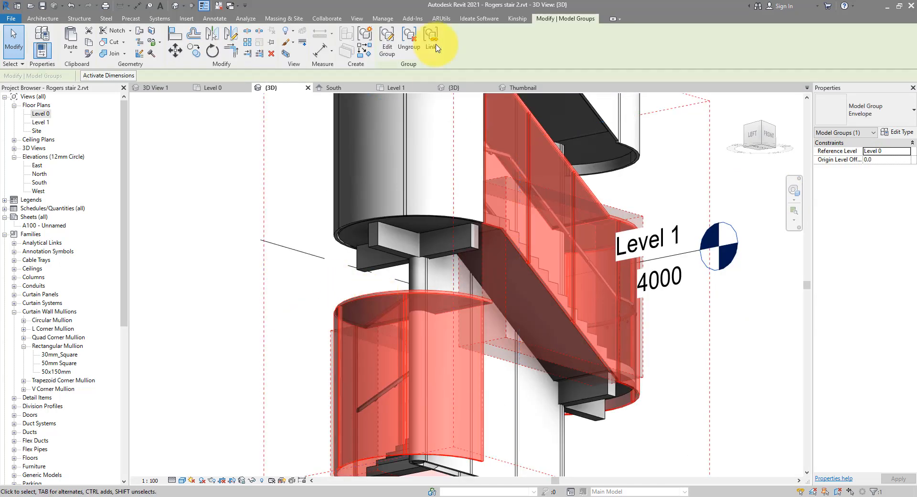
{"action": "left_click", "coordinate": [381, 50]}
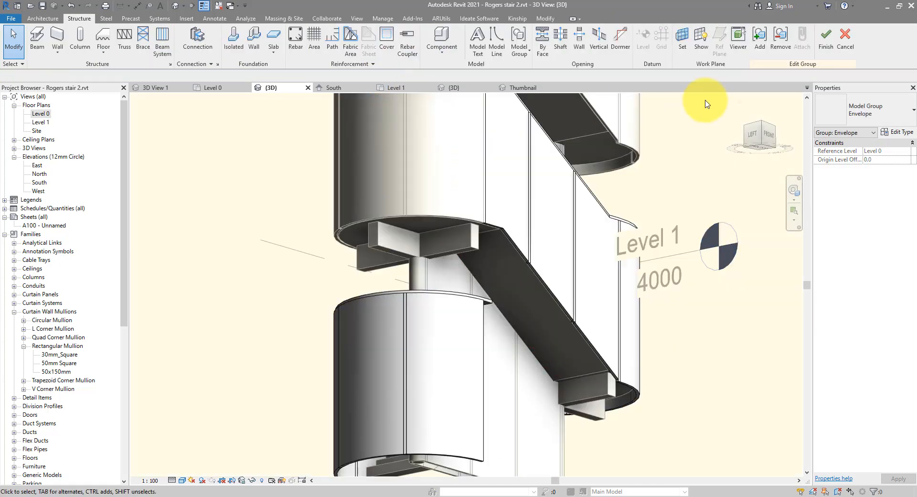
{"action": "left_click", "coordinate": [760, 38]}
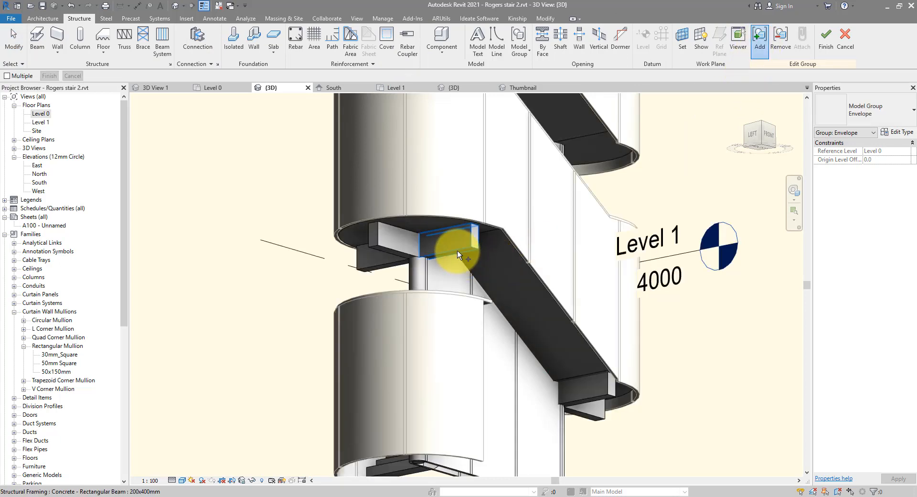
{"action": "left_click", "coordinate": [394, 253]}
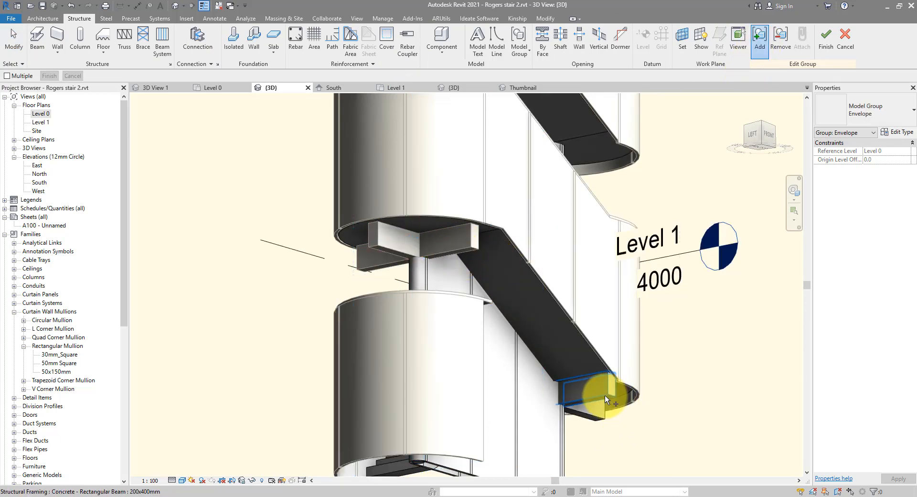
{"action": "left_click", "coordinate": [601, 408]}
{"action": "middle_click_drag", "start_coordinate": [666, 444], "coordinate": [574, 440], "text": "shift"}
{"action": "left_click", "coordinate": [826, 47]}
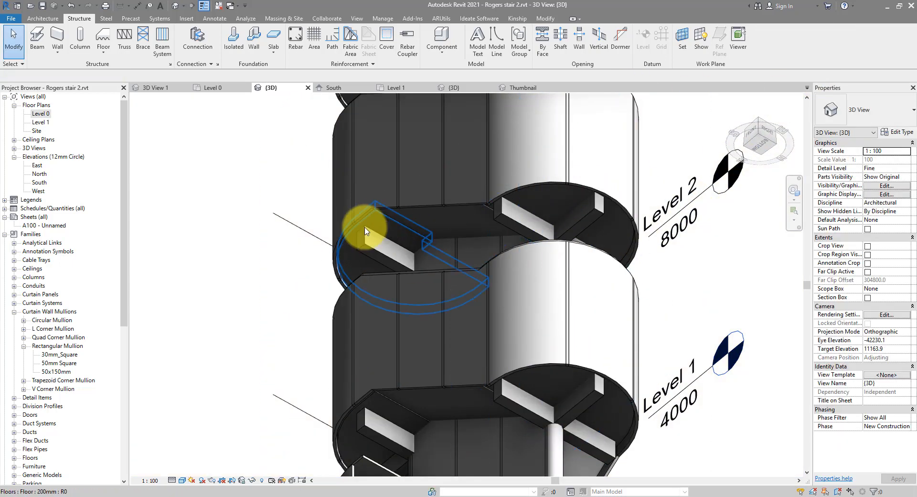
Step: Inspect the repeated landing beams across the tower's levels and compare their position with the reference photo in Photos
{"action": "scroll", "coordinate": [425, 317], "scroll_direction": "down", "scroll_amount": 5}
{"action": "middle_click_drag", "start_coordinate": [529, 180], "coordinate": [782, 298]}
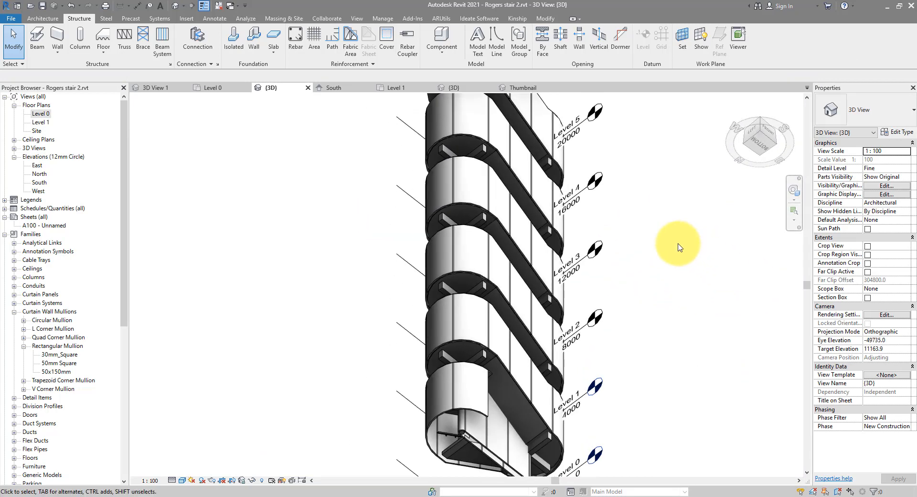
{"action": "middle_click_drag", "start_coordinate": [678, 245], "coordinate": [678, 292]}
{"action": "scroll", "coordinate": [600, 282], "scroll_direction": "up", "scroll_amount": 3}
{"action": "middle_click_drag", "start_coordinate": [600, 282], "coordinate": [583, 197]}
{"action": "scroll", "coordinate": [599, 419], "scroll_direction": "down", "scroll_amount": 2}
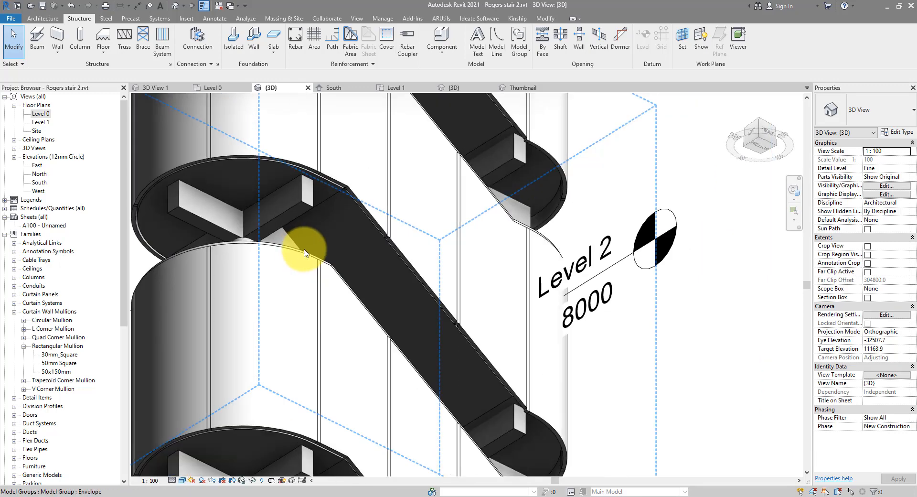
{"action": "key", "text": "alt+Tab"}
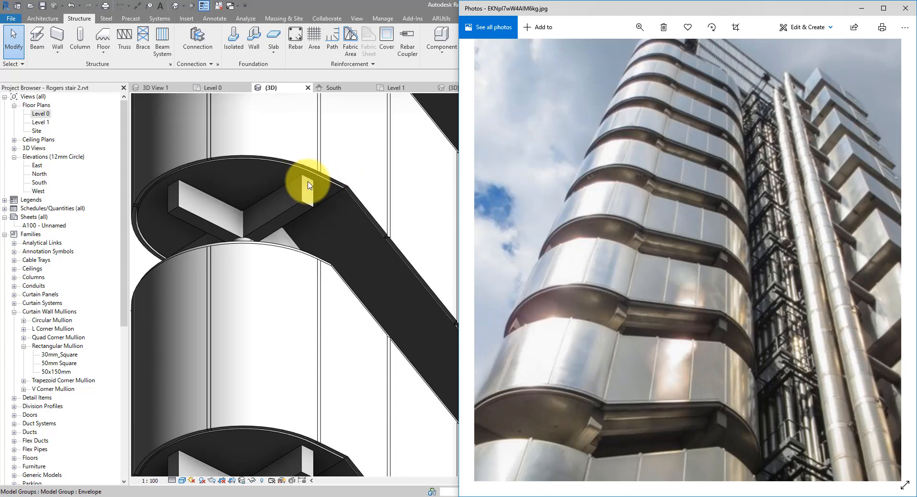
{"action": "left_click", "coordinate": [382, 6]}
Step: Open the Envelope group for editing and move the upper landing's three beams horizontally from their end corner to the landing's corner with the flight
{"action": "middle_click_drag", "start_coordinate": [342, 199], "coordinate": [377, 205], "text": "shift"}
{"action": "scroll", "coordinate": [405, 171], "scroll_direction": "down", "scroll_amount": 3}
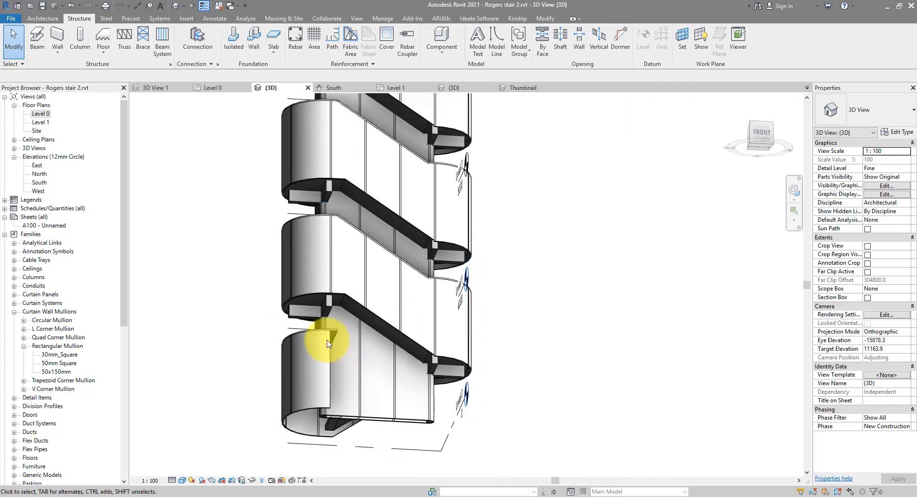
{"action": "double_click", "coordinate": [328, 343]}
{"action": "scroll", "coordinate": [334, 307], "scroll_direction": "up", "scroll_amount": 3}
{"action": "left_click", "coordinate": [332, 310]}
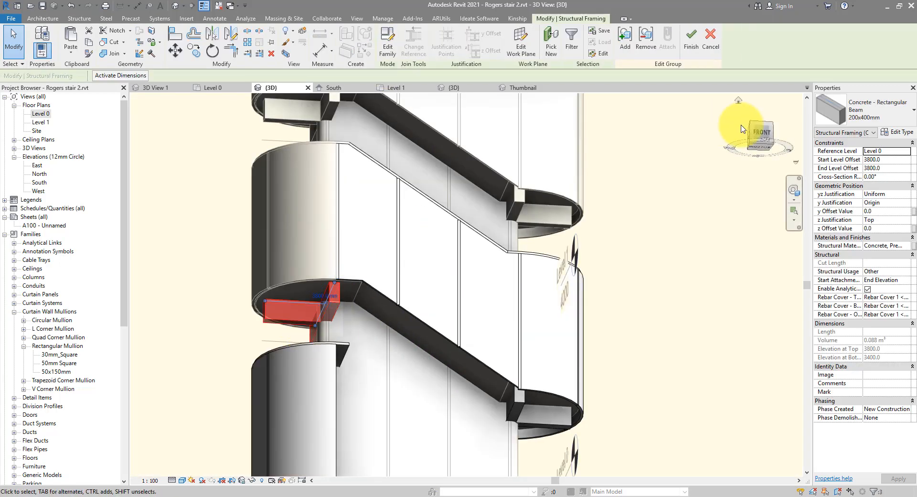
{"action": "left_click", "coordinate": [742, 129]}
{"action": "left_click", "coordinate": [176, 51]}
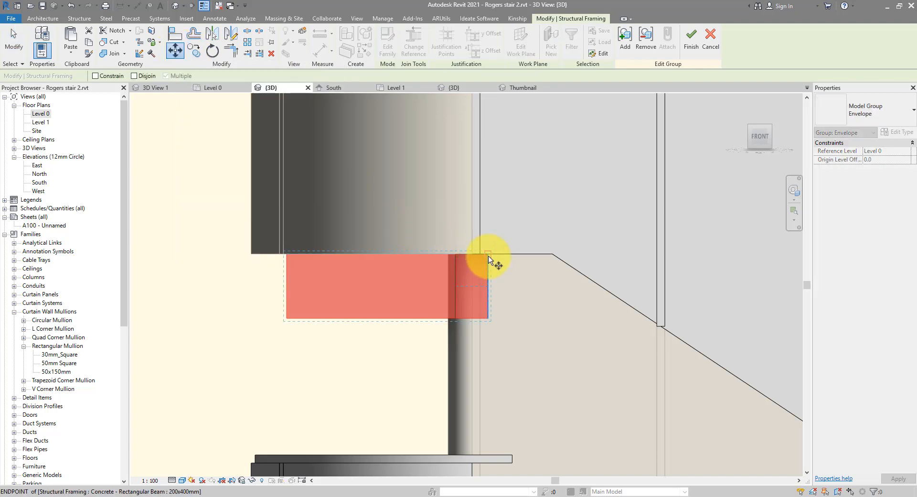
{"action": "left_click", "coordinate": [488, 254]}
{"action": "left_click", "coordinate": [552, 254]}
{"action": "left_click", "coordinate": [750, 486]}
Step: Select the three beams under the lower landing and show the model from the front in wireframe
{"action": "middle_click_drag", "start_coordinate": [477, 363], "coordinate": [502, 290], "text": "shift"}
{"action": "scroll", "coordinate": [501, 306], "scroll_direction": "down", "scroll_amount": 2}
{"action": "scroll", "coordinate": [442, 314], "scroll_direction": "down", "scroll_amount": 2}
{"action": "middle_click_drag", "start_coordinate": [573, 329], "coordinate": [422, 248]}
{"action": "scroll", "coordinate": [439, 263], "scroll_direction": "up", "scroll_amount": 3}
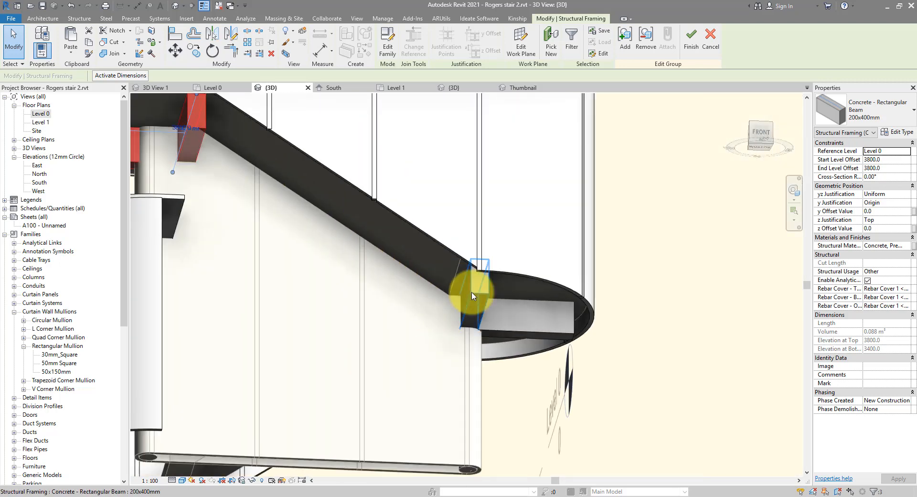
{"action": "left_click", "coordinate": [504, 329]}
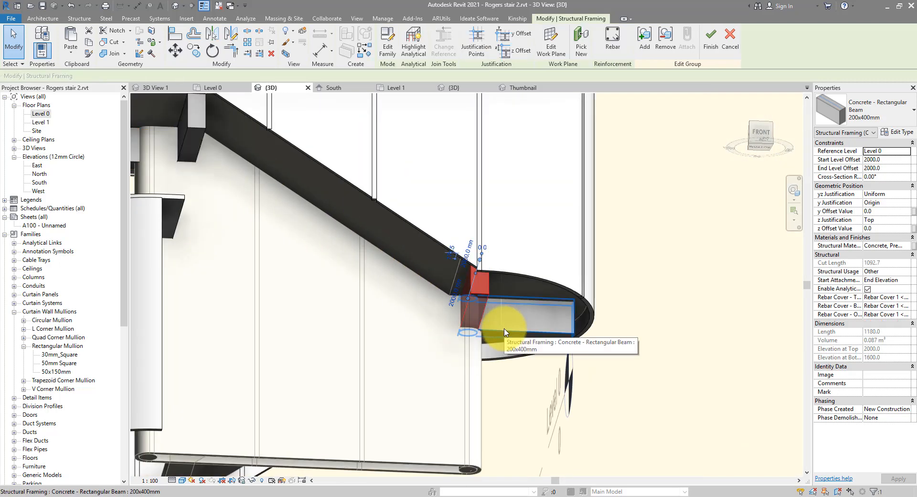
{"action": "left_click", "coordinate": [505, 329], "text": "ctrl"}
{"action": "middle_click_drag", "start_coordinate": [505, 329], "coordinate": [592, 330], "text": "shift"}
{"action": "left_click", "coordinate": [557, 359], "text": "ctrl"}
{"action": "left_click", "coordinate": [762, 146]}
{"action": "key", "text": "w"}
{"action": "key", "text": "f"}
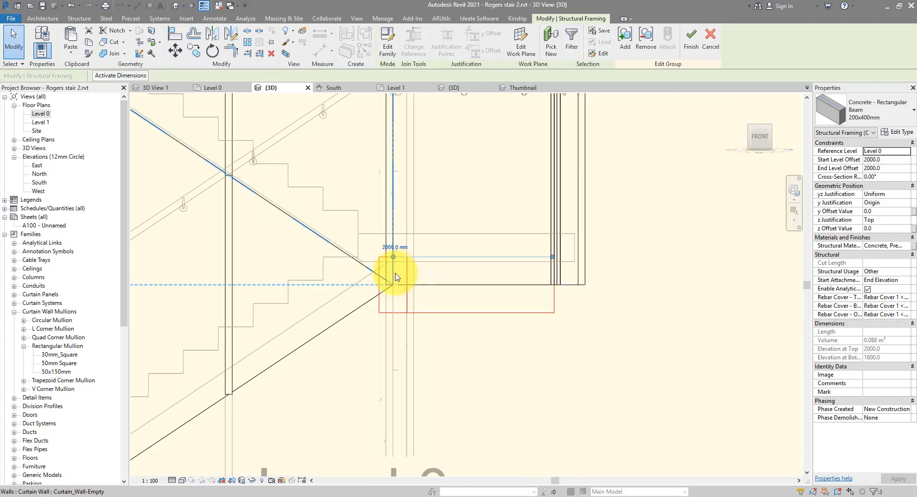
Step: Move the lower landing's beams horizontally from their end corner to the stair's landing edge, restore shaded display, and finish the group edit
{"action": "left_click", "coordinate": [175, 50]}
{"action": "left_click", "coordinate": [378, 257]}
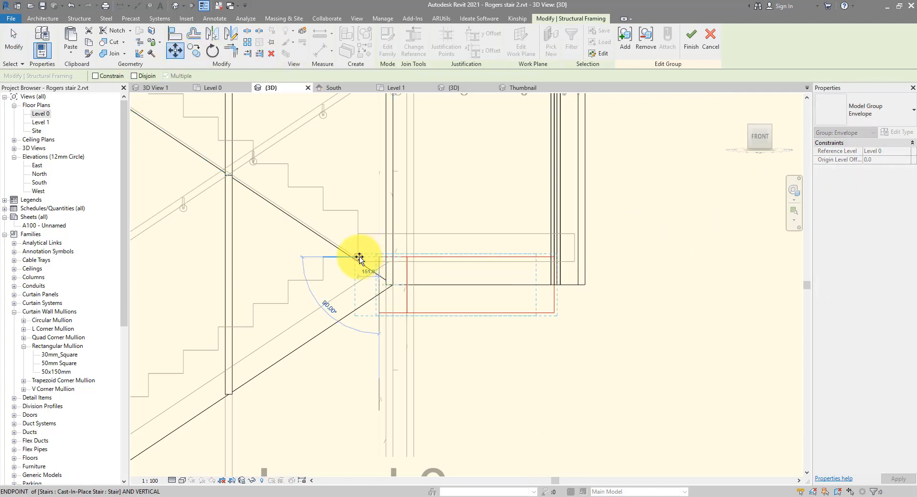
{"action": "left_click", "coordinate": [359, 258]}
{"action": "left_click", "coordinate": [740, 488]}
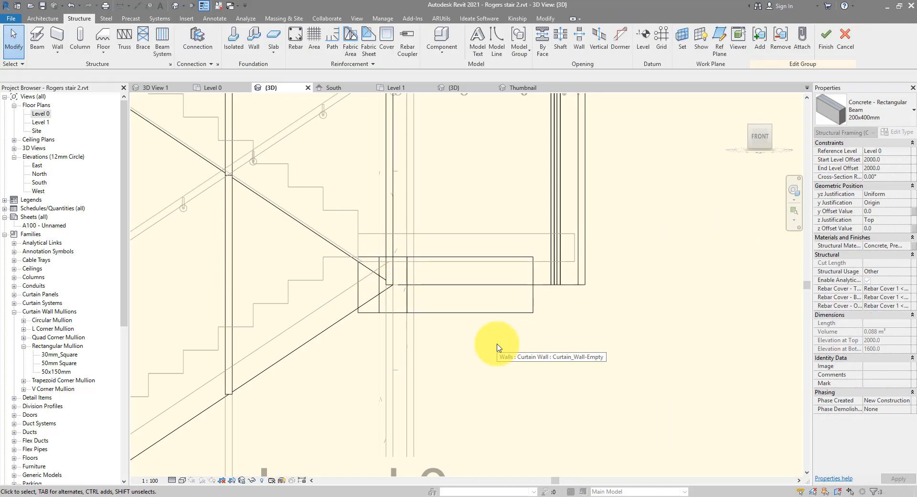
{"action": "key", "text": "s"}
{"action": "key", "text": "d"}
{"action": "middle_click_drag", "start_coordinate": [497, 343], "coordinate": [568, 321], "text": "shift"}
{"action": "scroll", "coordinate": [568, 321], "scroll_direction": "down", "scroll_amount": 3}
{"action": "mouse_move", "coordinate": [608, 362]}
{"action": "middle_mouse_down", "text": "shift"}
{"action": "mouse_move", "coordinate": [612, 329]}
{"action": "mouse_move", "coordinate": [636, 287]}
{"action": "middle_mouse_up", "text": "shift"}
Step: Check the reference photo, then draw a 100x200 concrete beam about 2660 mm long along the unbuilt-side flight in the Level 0 plan
{"action": "mouse_move", "coordinate": [258, 492]}
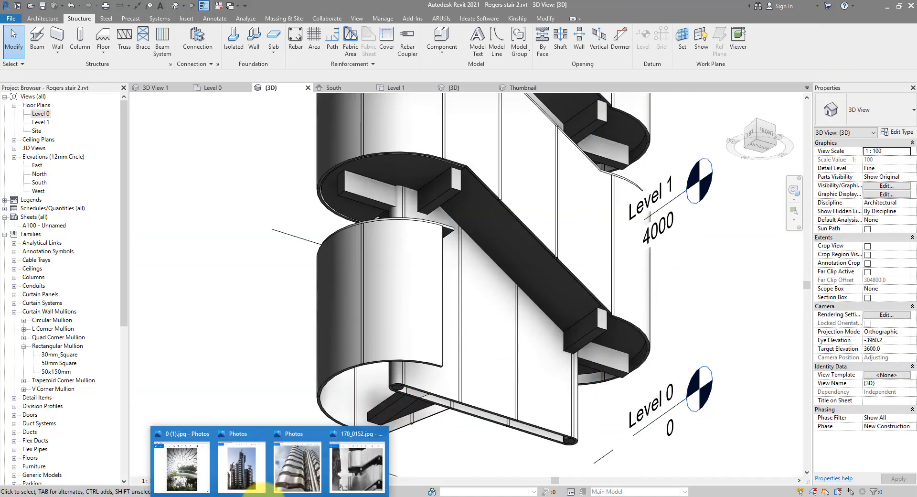
{"action": "left_click", "coordinate": [290, 483]}
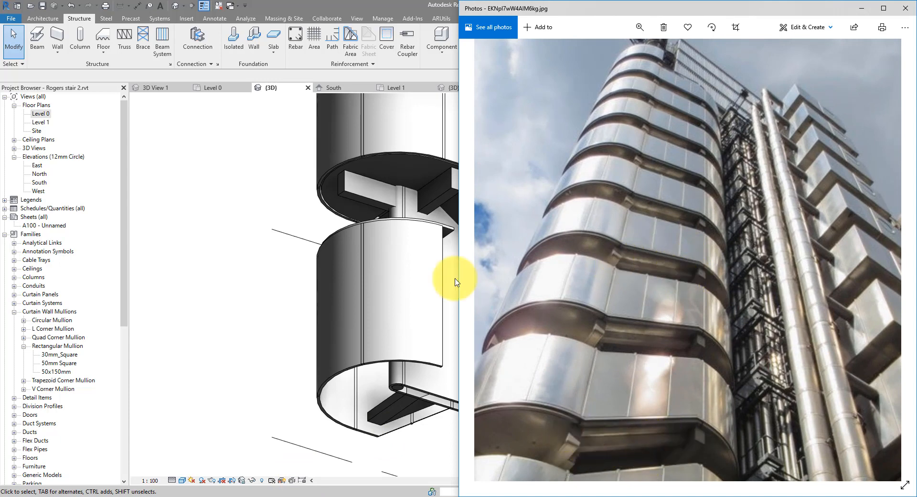
{"action": "left_click", "coordinate": [385, 7]}
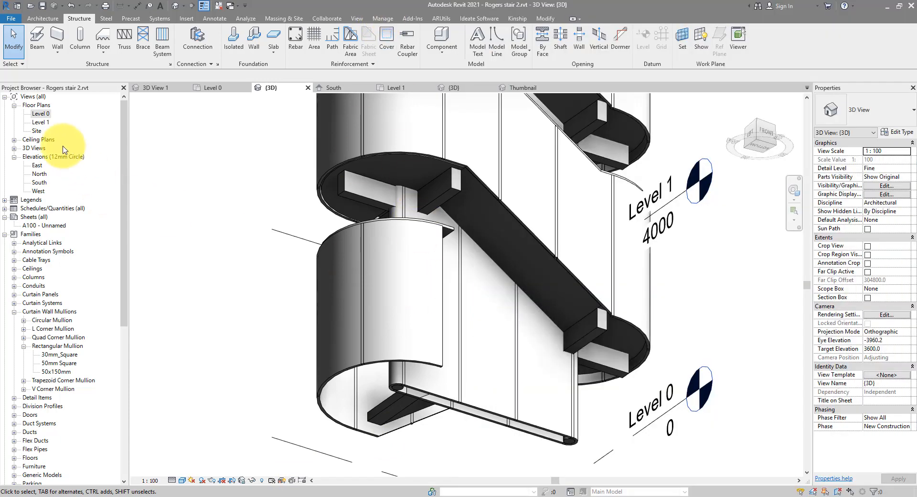
{"action": "double_click", "coordinate": [40, 114]}
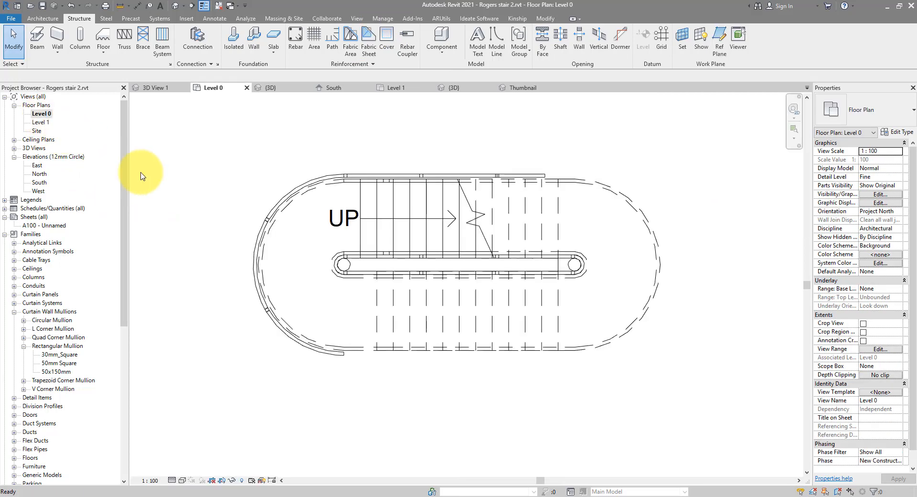
{"action": "left_click", "coordinate": [39, 38]}
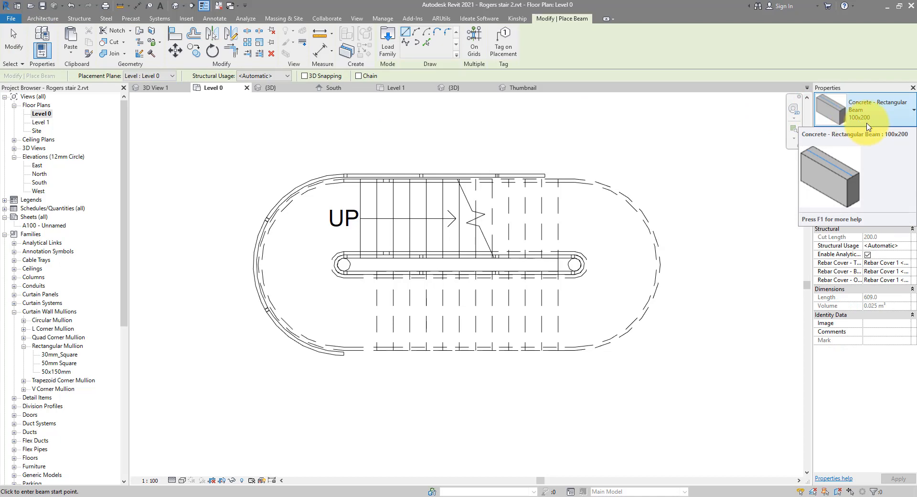
{"action": "scroll", "coordinate": [397, 347], "scroll_direction": "up", "scroll_amount": 2}
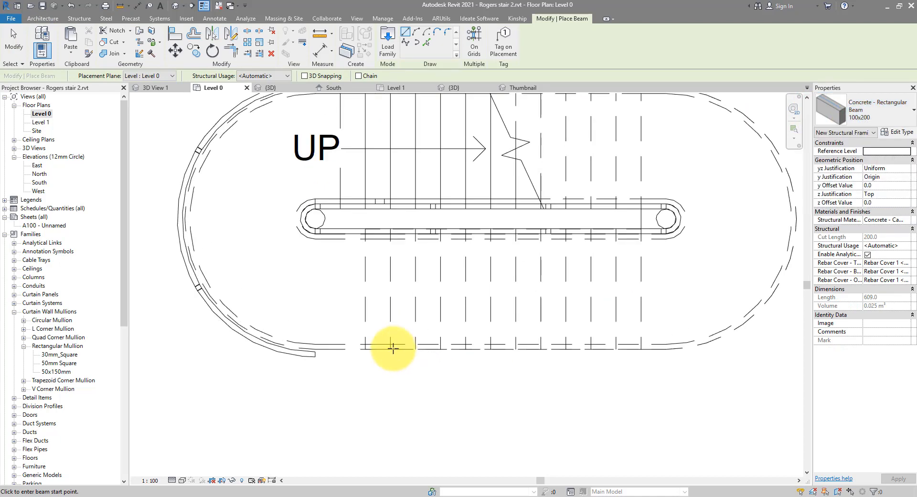
{"action": "left_click", "coordinate": [367, 325]}
{"action": "left_click", "coordinate": [633, 325]}
{"action": "key", "text": "Escape"}
{"action": "key", "text": "Escape"}
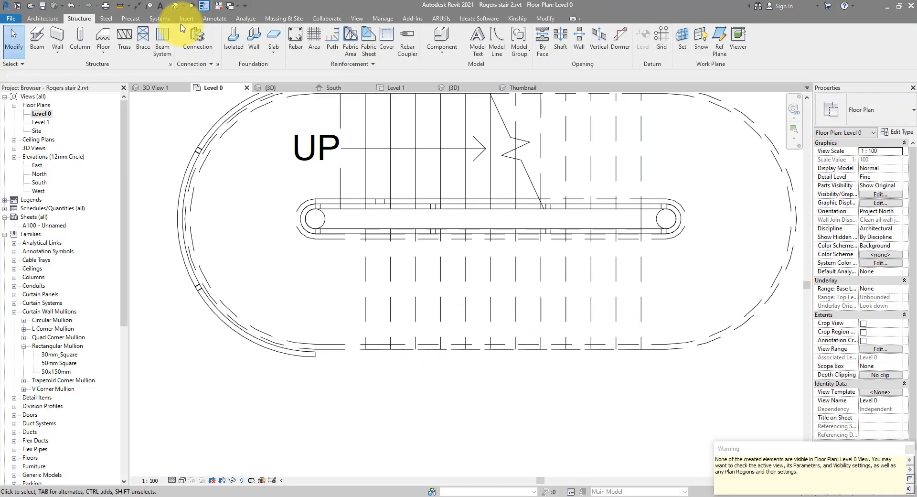
Step: Select the new 100x200 beam in the 3D view and assign it the cast concrete structural material
{"action": "left_click", "coordinate": [175, 5]}
{"action": "left_click", "coordinate": [568, 407]}
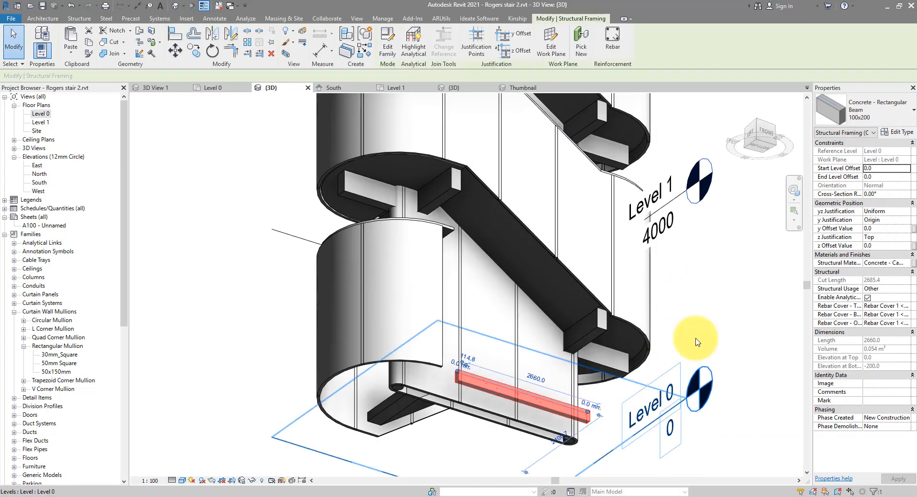
{"action": "left_click", "coordinate": [909, 267]}
{"action": "left_click", "coordinate": [908, 263]}
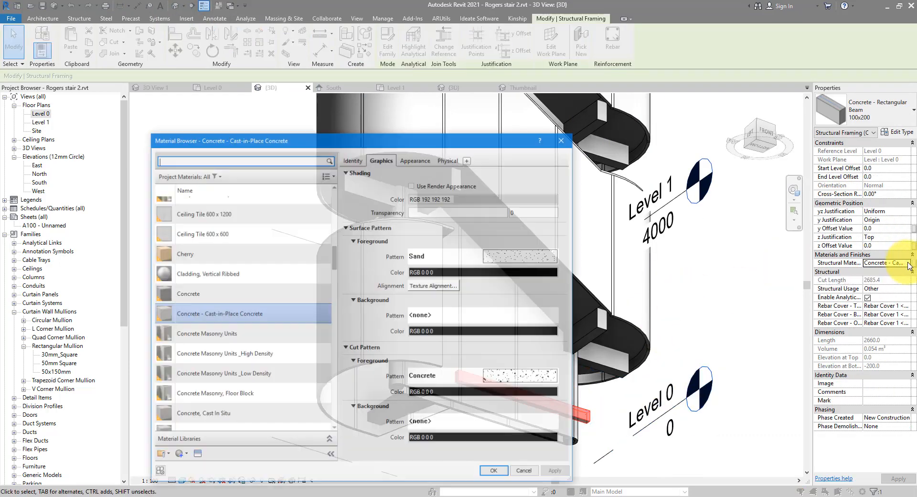
{"action": "left_click", "coordinate": [495, 472]}
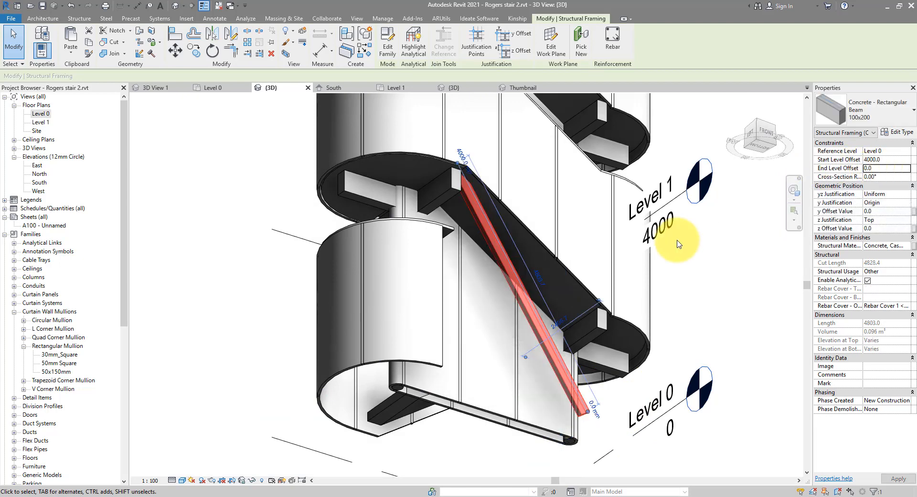
Step: Slope the 100x200 beam along the flight with a start level offset of 4000 mm and an end level offset of 2000 mm
{"action": "double_click", "coordinate": [884, 168]}
{"action": "type", "text": "2000"}
{"action": "scroll", "coordinate": [621, 310], "scroll_direction": "up", "scroll_amount": 2}
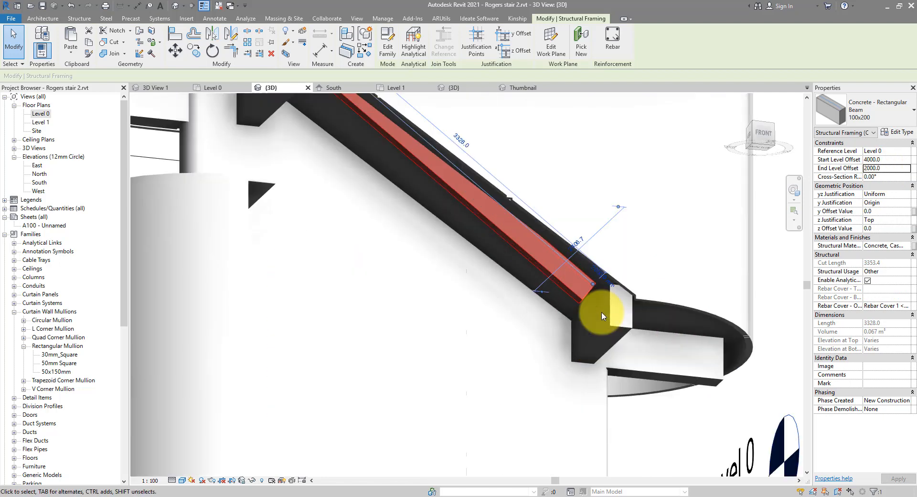
{"action": "scroll", "coordinate": [616, 306], "scroll_direction": "up", "scroll_amount": 2}
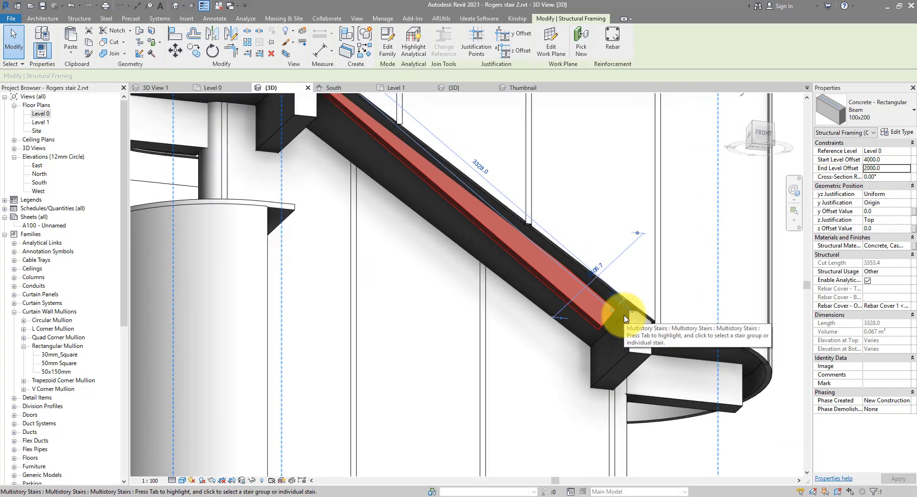
Step: Try to align the sloped beam's lower end with the face of the lower landing beam
{"action": "left_click", "coordinate": [179, 38]}
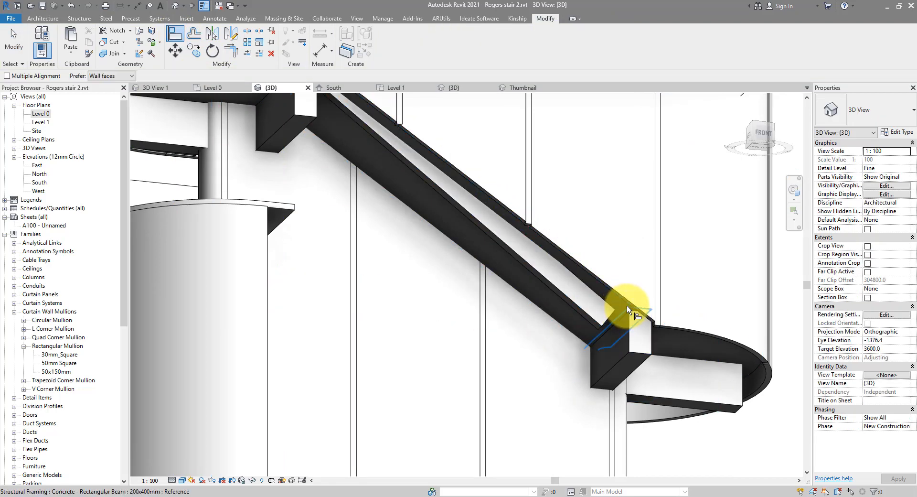
{"action": "left_click", "coordinate": [601, 299]}
{"action": "scroll", "coordinate": [580, 363], "scroll_direction": "down", "scroll_amount": 2}
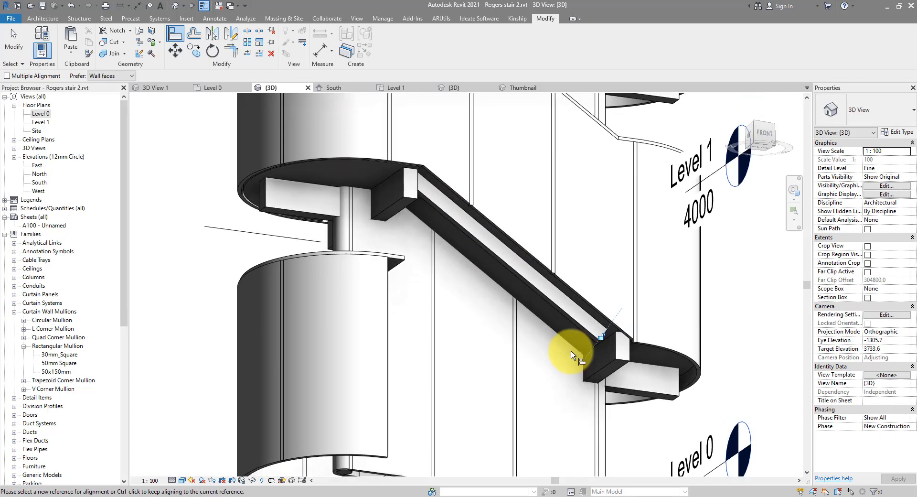
{"action": "middle_click_drag", "start_coordinate": [571, 355], "coordinate": [520, 350], "text": "shift"}
{"action": "key", "text": "ctrl+z"}
Step: Extend the sloped beam's lower end to the side face of the lower landing beam using Trim/Extend Single Element
{"action": "scroll", "coordinate": [603, 334], "scroll_direction": "up", "scroll_amount": 4}
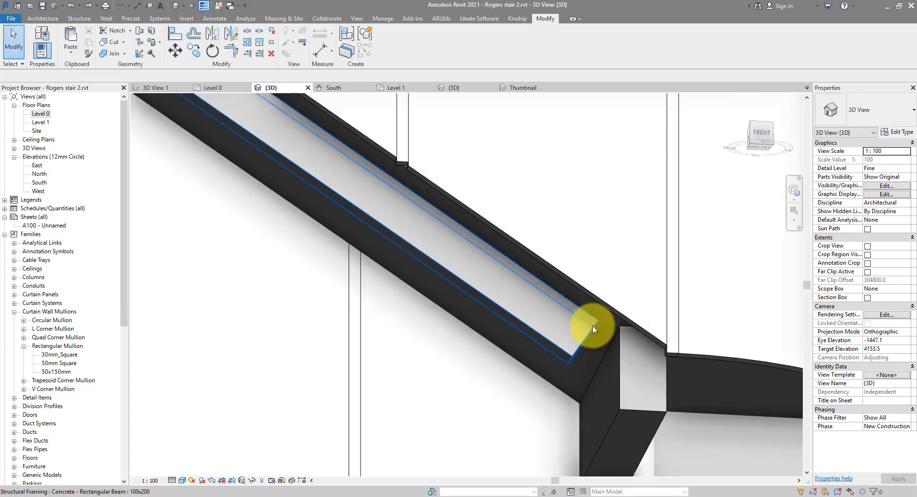
{"action": "left_click", "coordinate": [247, 54]}
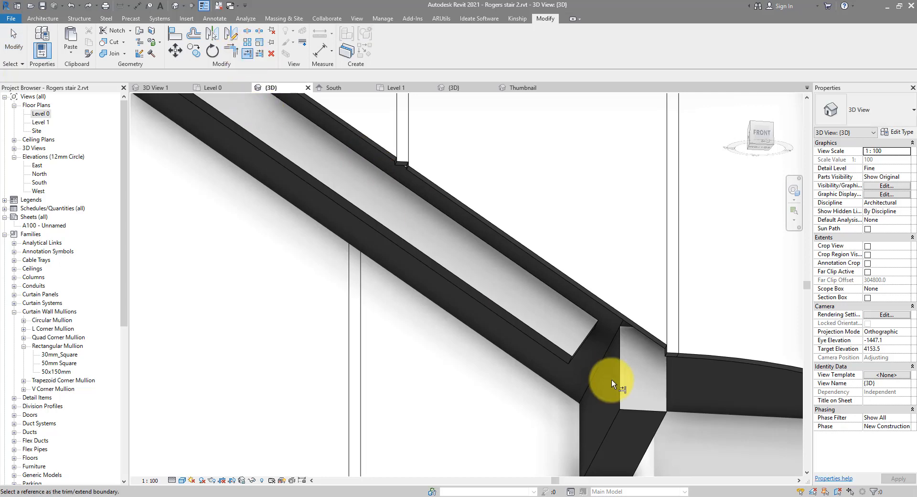
{"action": "left_click", "coordinate": [620, 399]}
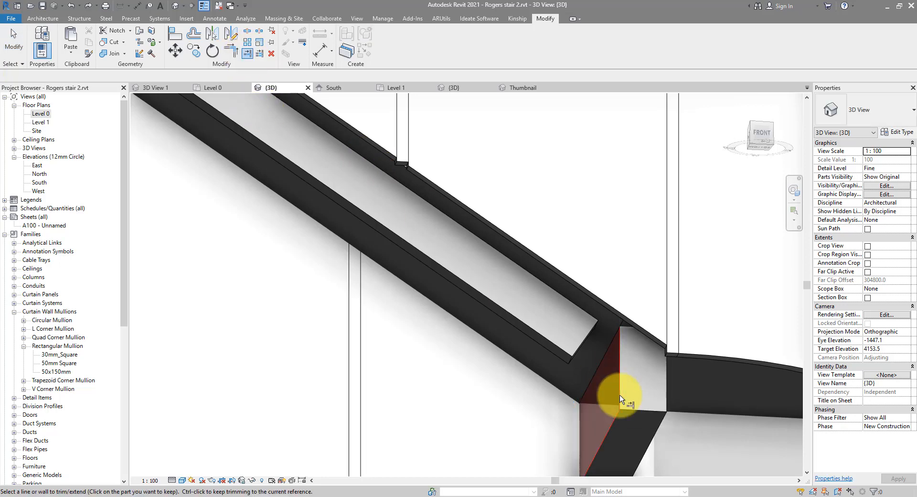
{"action": "left_click", "coordinate": [576, 359]}
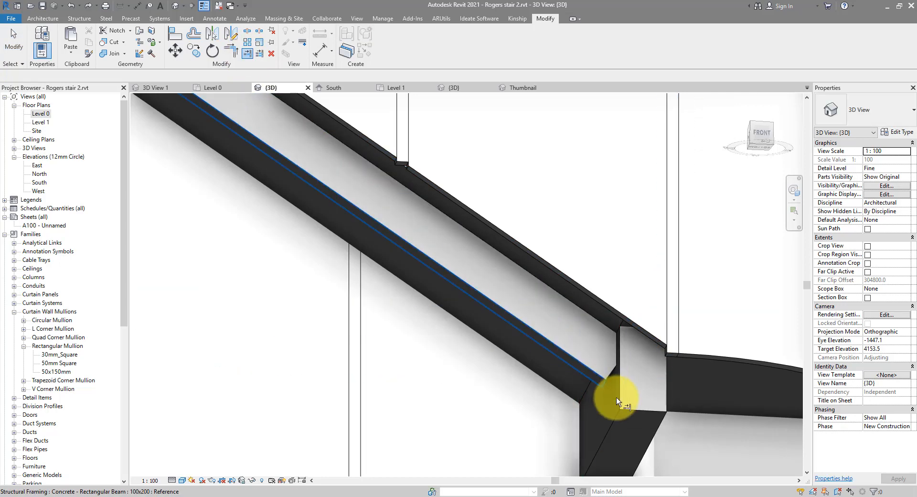
Step: Trim the sloped beam once more against the corner face of the lower landing beam
{"action": "left_click", "coordinate": [665, 423]}
{"action": "left_click", "coordinate": [602, 377]}
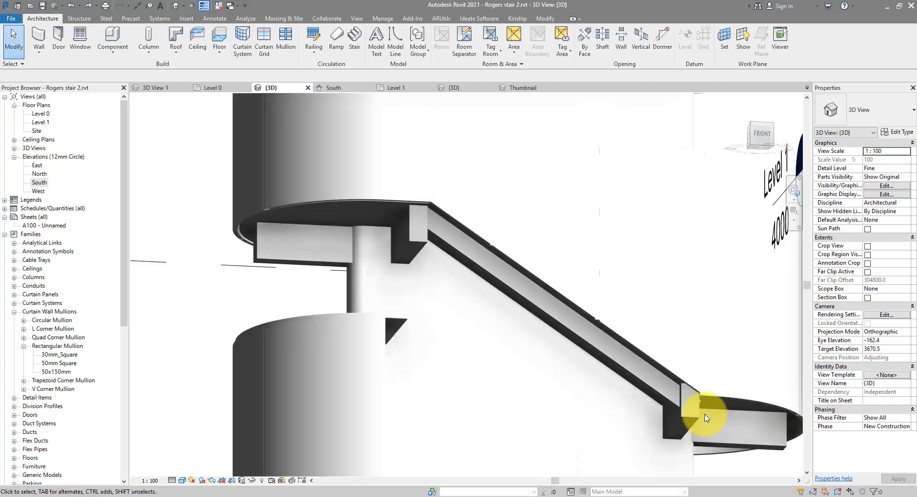
Step: Shorten the sloped beam under the flight to 3650 mm, then 3620 mm and finally 3600 mm so its lower end stays inside the landing beam
{"action": "scroll", "coordinate": [647, 409], "scroll_direction": "up", "scroll_amount": 10}
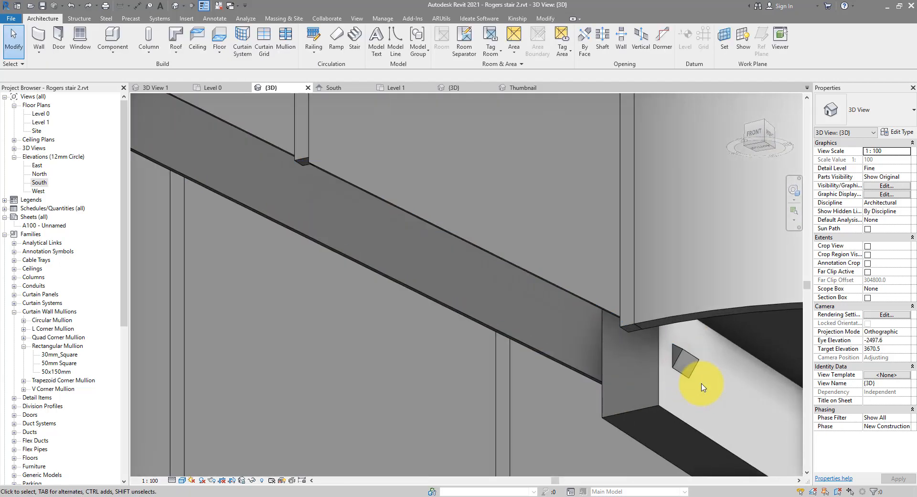
{"action": "left_click", "coordinate": [691, 358]}
{"action": "middle_click_drag", "start_coordinate": [394, 268], "coordinate": [417, 287]}
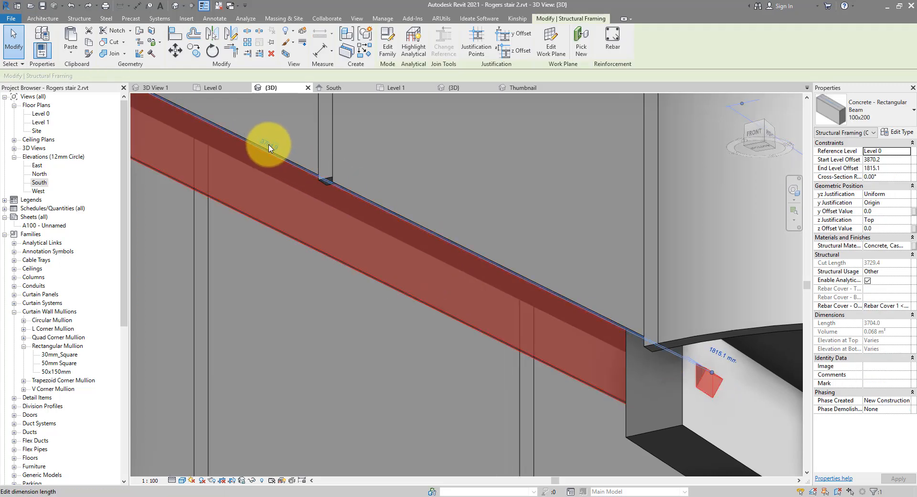
{"action": "key", "text": "BackSpace"}
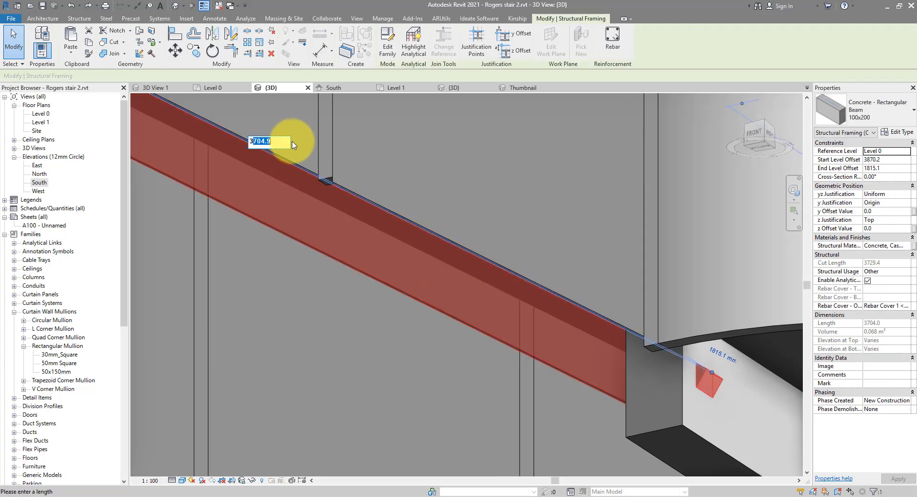
{"action": "type", "text": "3650"}
{"action": "key", "text": "Return"}
{"action": "left_click", "coordinate": [266, 143]}
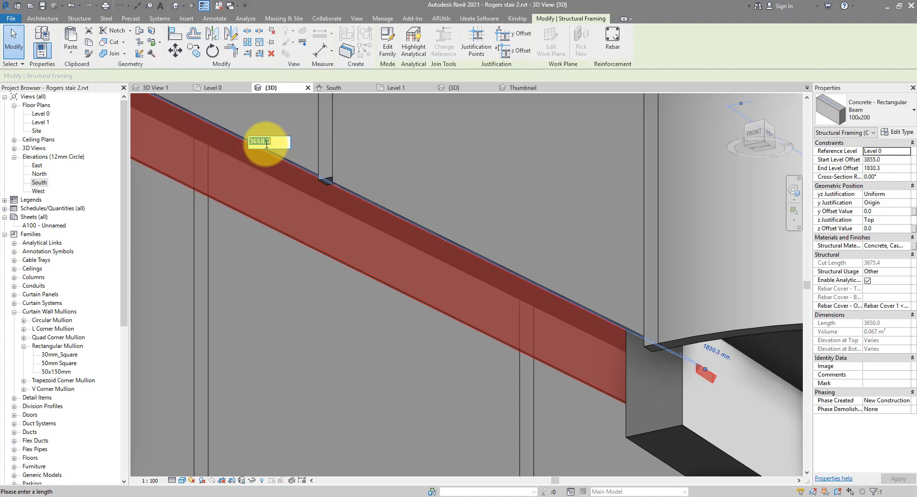
{"action": "left_click_drag", "start_coordinate": [261, 143], "coordinate": [257, 143]}
{"action": "type", "text": "2"}
{"action": "key", "text": "Return"}
{"action": "left_click", "coordinate": [263, 144]}
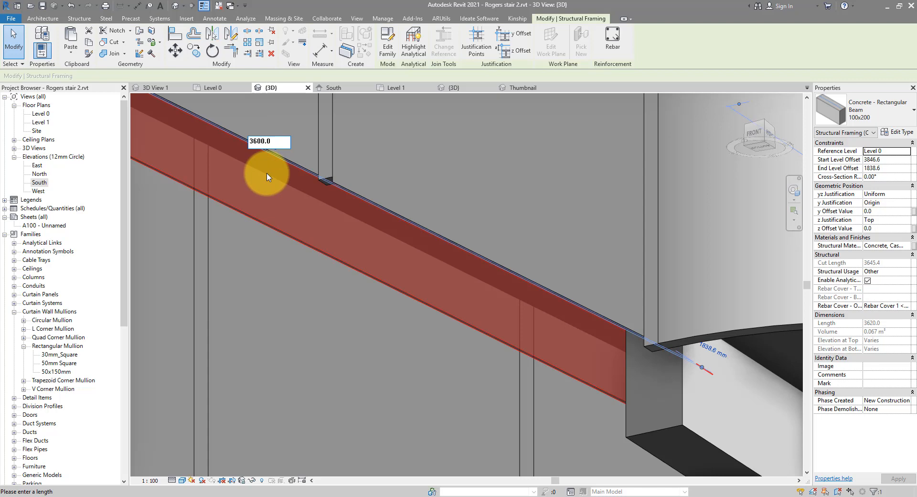
{"action": "key", "text": "Return"}
Step: Copy the 100x200 sloped beam across the flight towards its inner side in the Level 0 plan
{"action": "middle_click_drag", "start_coordinate": [506, 225], "coordinate": [640, 371], "text": "shift"}
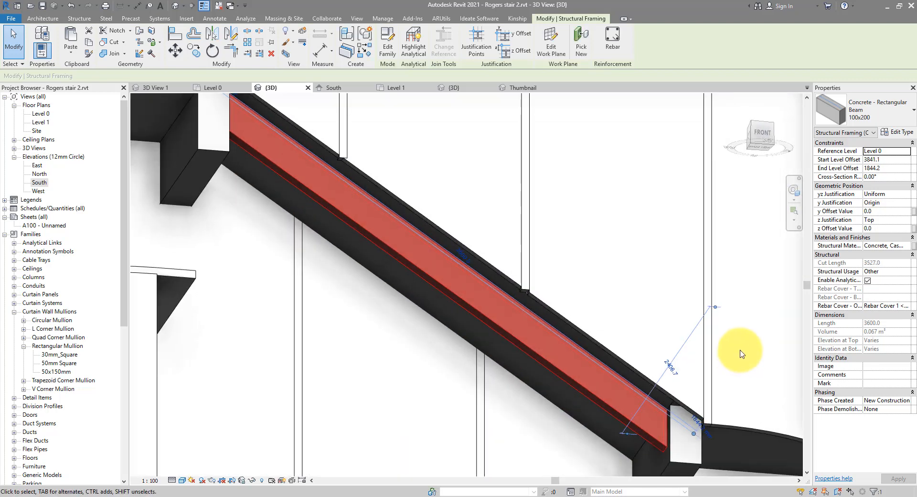
{"action": "scroll", "coordinate": [740, 354], "scroll_direction": "down", "scroll_amount": 3}
{"action": "middle_click_drag", "start_coordinate": [740, 353], "coordinate": [771, 384], "text": "shift"}
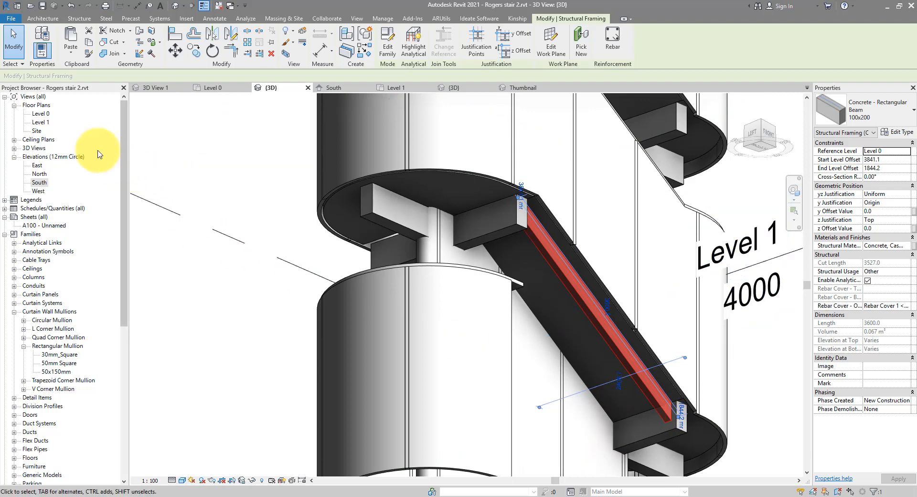
{"action": "scroll", "coordinate": [243, 214], "scroll_direction": "down", "scroll_amount": 3}
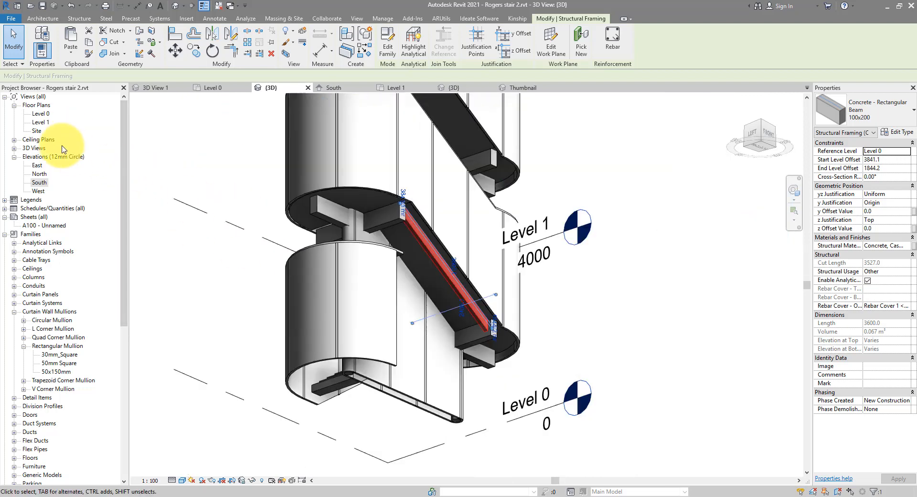
{"action": "double_click", "coordinate": [41, 114]}
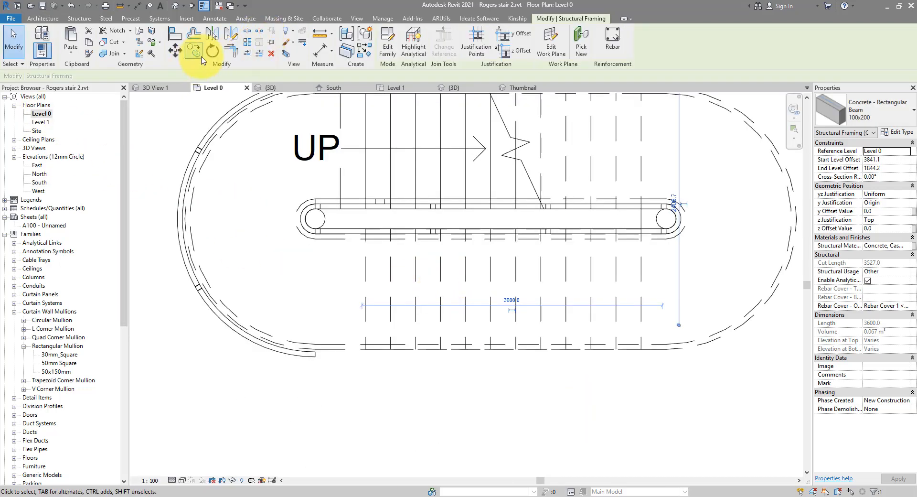
{"action": "left_click", "coordinate": [193, 50]}
{"action": "left_click", "coordinate": [498, 314]}
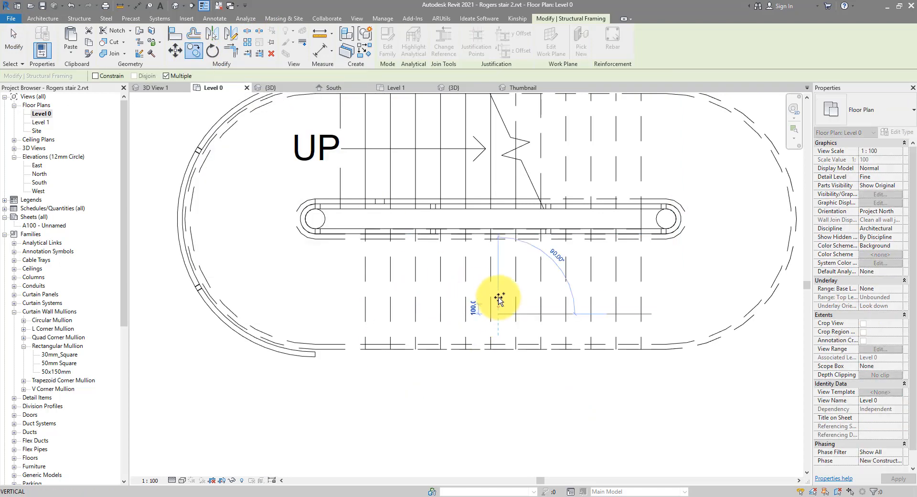
Step: Align the copied sloped beam in the 3D view with the mullion face of the inner curtain wall
{"action": "left_click", "coordinate": [175, 5]}
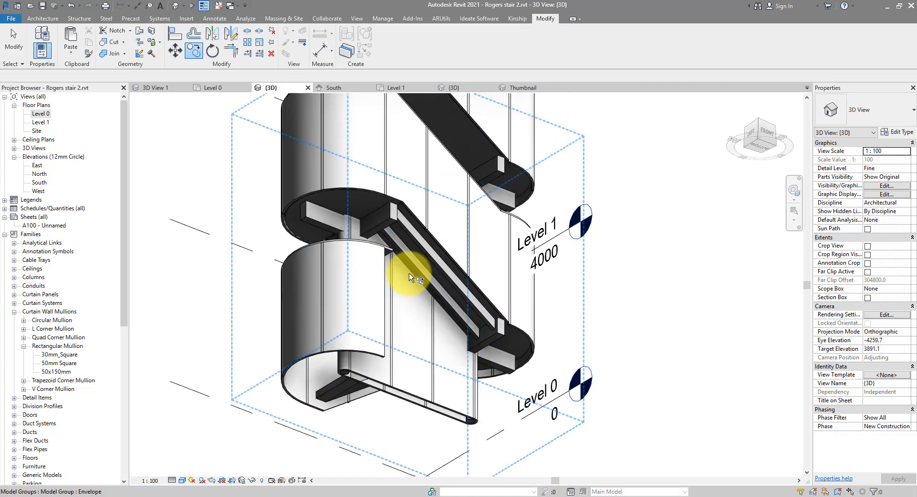
{"action": "scroll", "coordinate": [409, 278], "scroll_direction": "up", "scroll_amount": 2}
{"action": "middle_click_drag", "start_coordinate": [409, 278], "coordinate": [389, 279], "text": "shift"}
{"action": "left_click", "coordinate": [175, 33]}
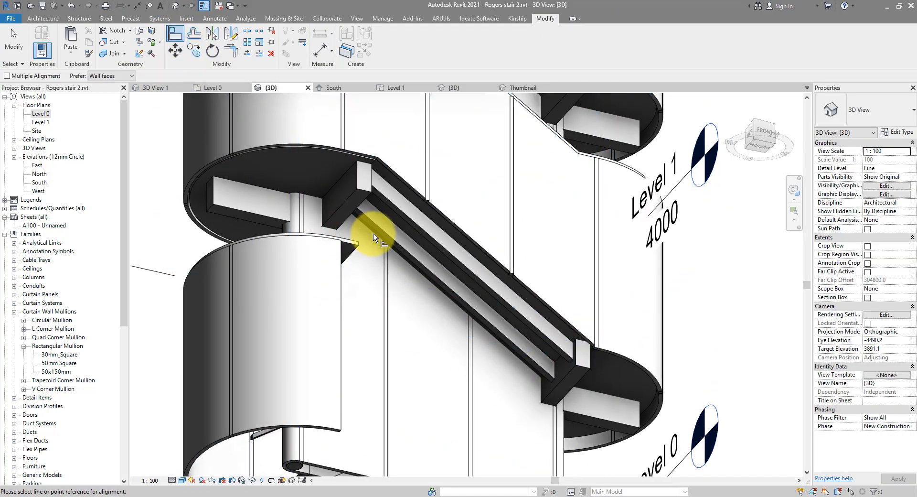
{"action": "left_click", "coordinate": [386, 258]}
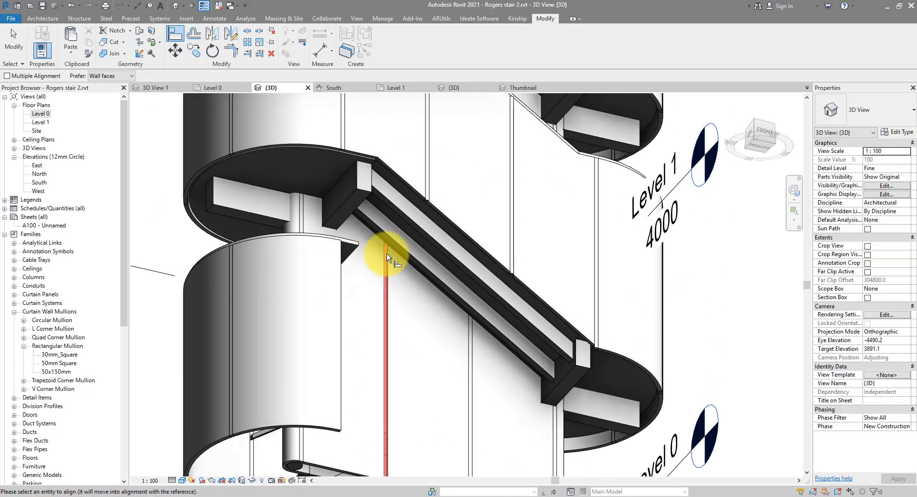
{"action": "left_click", "coordinate": [407, 277]}
{"action": "key", "text": "Escape"}
Step: Select both sloped beams and mirror copies to the opposite flight in the Level 0 plan, using a drawn axis through the round columns
{"action": "scroll", "coordinate": [498, 299], "scroll_direction": "down", "scroll_amount": 2}
{"action": "key", "text": "Tab"}
{"action": "key", "text": "Tab"}
{"action": "key", "text": "Tab"}
{"action": "key", "text": "Tab"}
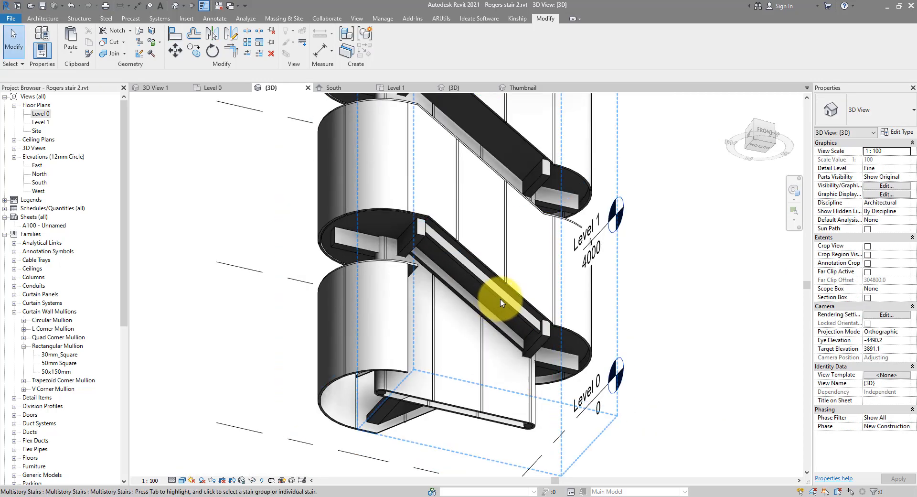
{"action": "left_click", "coordinate": [500, 300]}
{"action": "left_click", "coordinate": [480, 316], "text": "ctrl"}
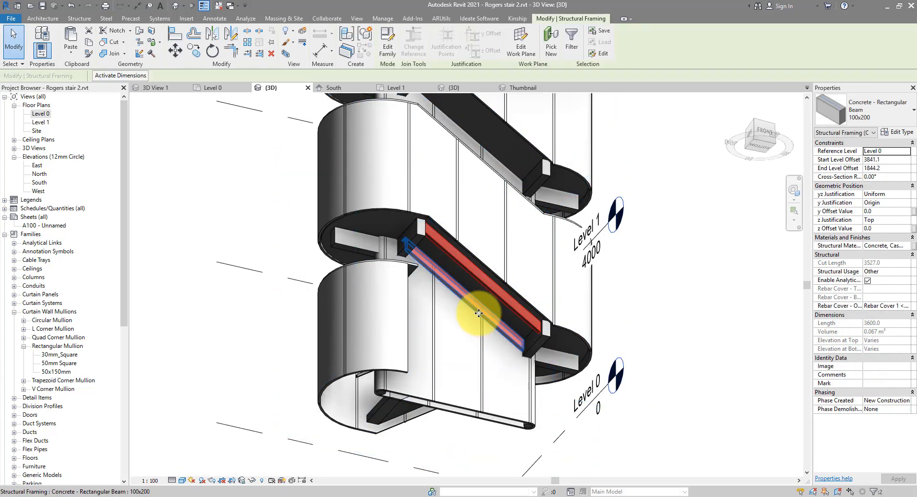
{"action": "double_click", "coordinate": [45, 114]}
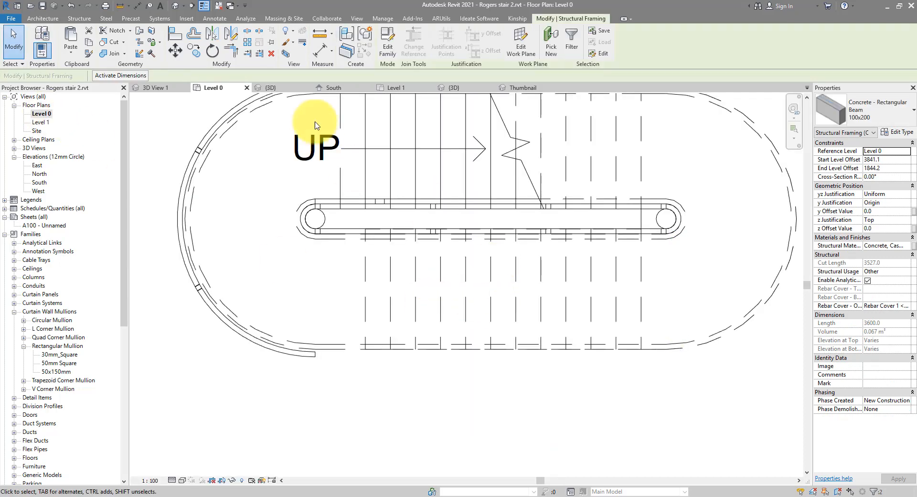
{"action": "left_click", "coordinate": [231, 33]}
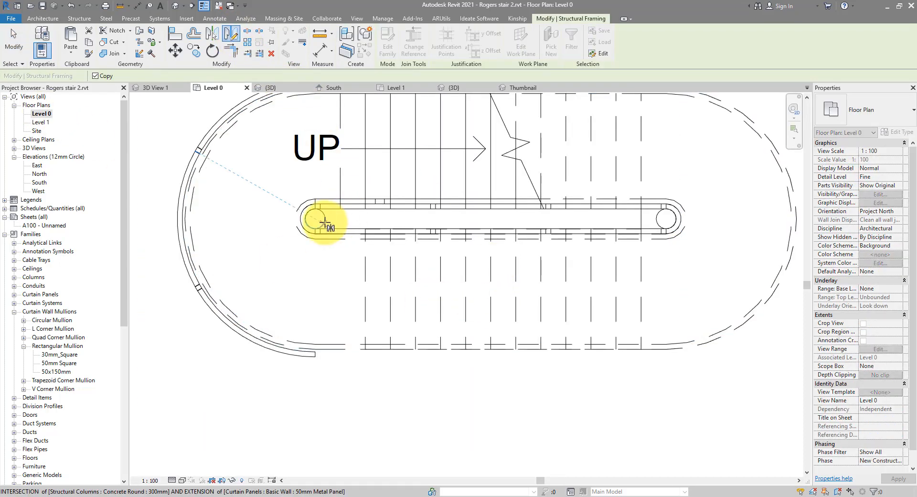
{"action": "left_click", "coordinate": [175, 6]}
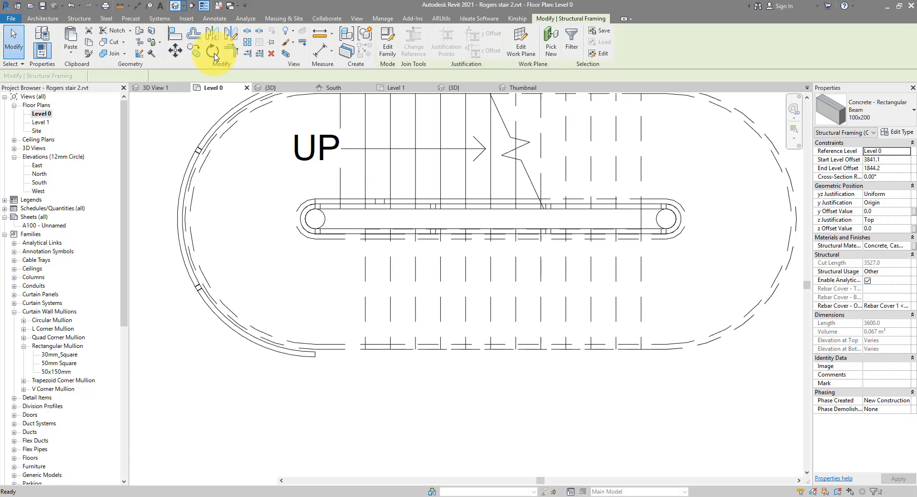
Step: Align the mirrored sloped beam with the edge at the bottom of the lower flight
{"action": "middle_click_drag", "start_coordinate": [487, 260], "coordinate": [451, 255], "text": "shift"}
{"action": "scroll", "coordinate": [450, 256], "scroll_direction": "up", "scroll_amount": 2}
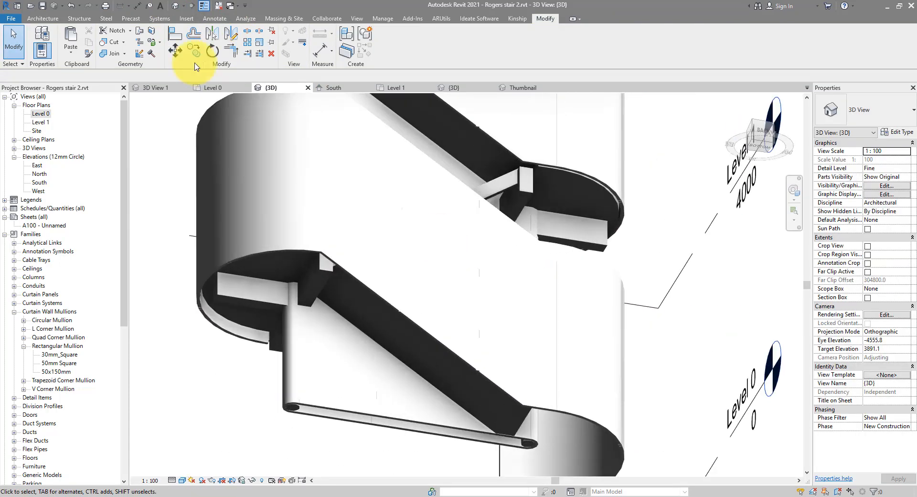
{"action": "left_click", "coordinate": [177, 36]}
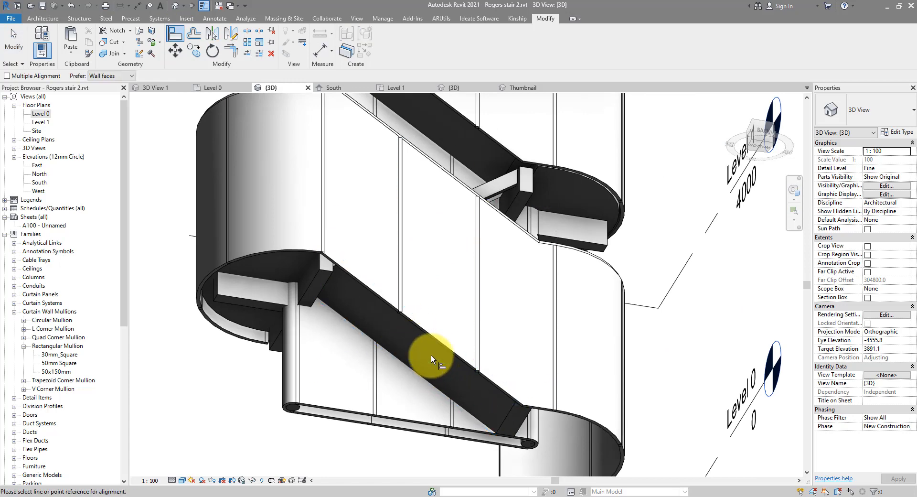
{"action": "left_click", "coordinate": [509, 406]}
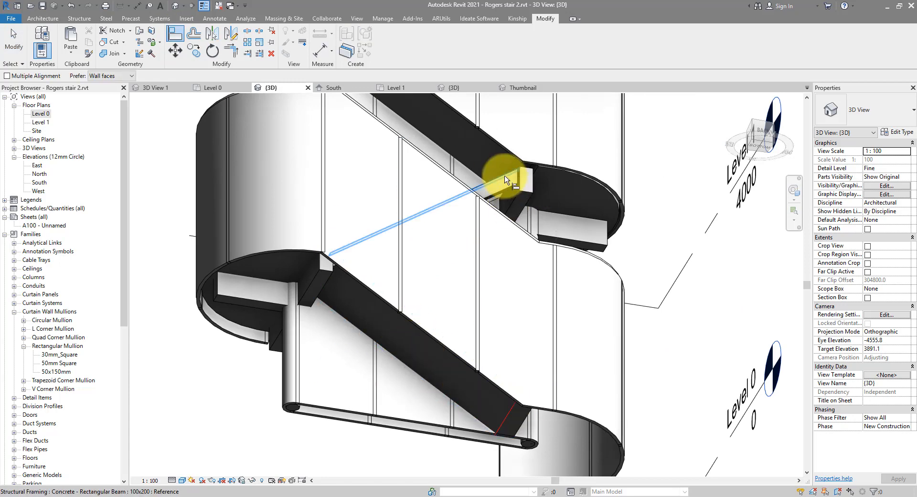
{"action": "left_click", "coordinate": [505, 175]}
{"action": "key", "text": "Escape"}
{"action": "key", "text": "Escape"}
Step: Shorten the outer mirrored beam in stages to 3500 mm, 3400 mm and 3300 mm so it stops inside the landing beam
{"action": "middle_click_drag", "start_coordinate": [505, 437], "coordinate": [480, 434], "text": "shift"}
{"action": "scroll", "coordinate": [301, 287], "scroll_direction": "up", "scroll_amount": 2}
{"action": "scroll", "coordinate": [290, 282], "scroll_direction": "up", "scroll_amount": 3}
{"action": "left_click", "coordinate": [285, 231]}
{"action": "scroll", "coordinate": [311, 218], "scroll_direction": "down", "scroll_amount": 2}
{"action": "scroll", "coordinate": [516, 365], "scroll_direction": "up", "scroll_amount": 1}
{"action": "left_click", "coordinate": [528, 412]}
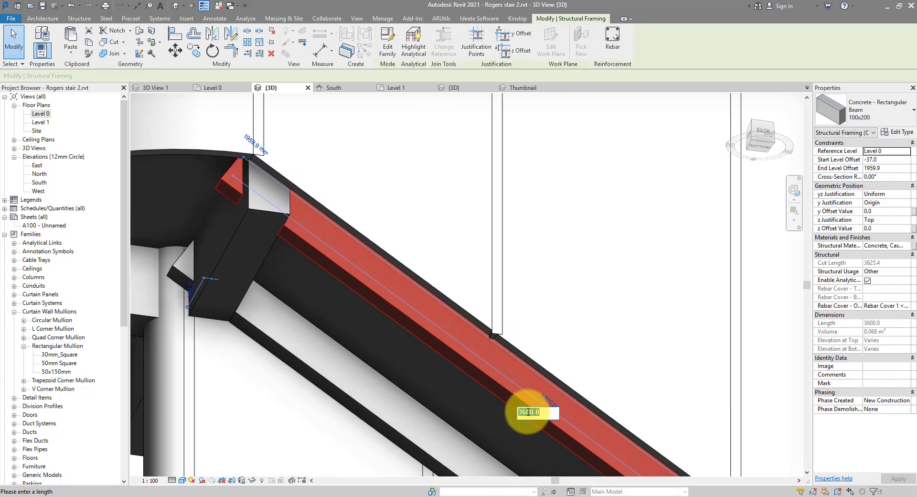
{"action": "key", "text": "Return"}
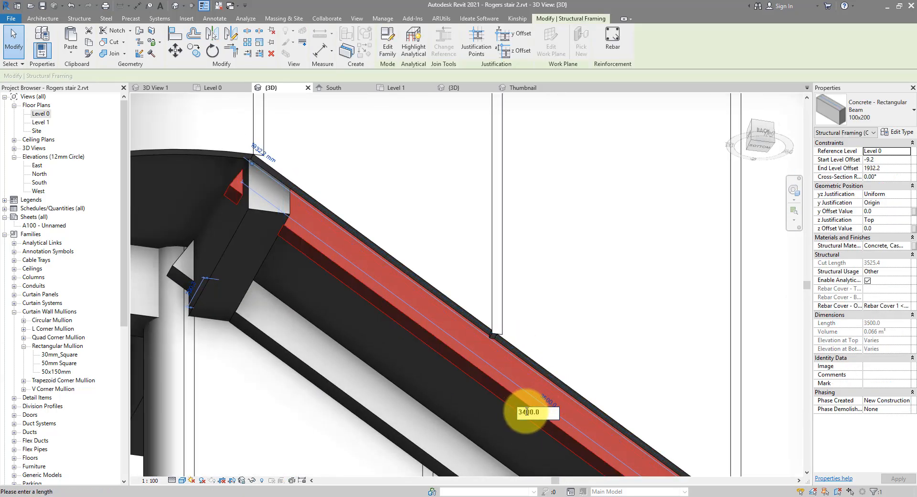
{"action": "key", "text": "Return"}
{"action": "left_click", "coordinate": [550, 402]}
{"action": "left_click_drag", "start_coordinate": [526, 413], "coordinate": [522, 413]}
{"action": "type", "text": "3"}
{"action": "key", "text": "Return"}
Step: Shorten the inner mirrored beam so its upper end also stops inside the landing beam
{"action": "left_click", "coordinate": [425, 453]}
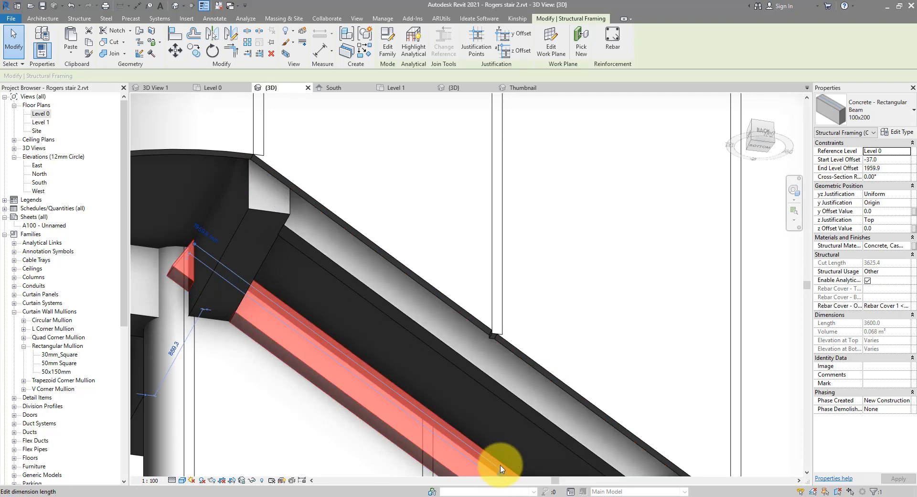
{"action": "middle_click_drag", "start_coordinate": [502, 469], "coordinate": [507, 425]}
{"action": "left_click", "coordinate": [508, 434]}
{"action": "key", "text": "Return"}
{"action": "left_click", "coordinate": [324, 415]}
{"action": "scroll", "coordinate": [338, 352], "scroll_direction": "down", "scroll_amount": 4}
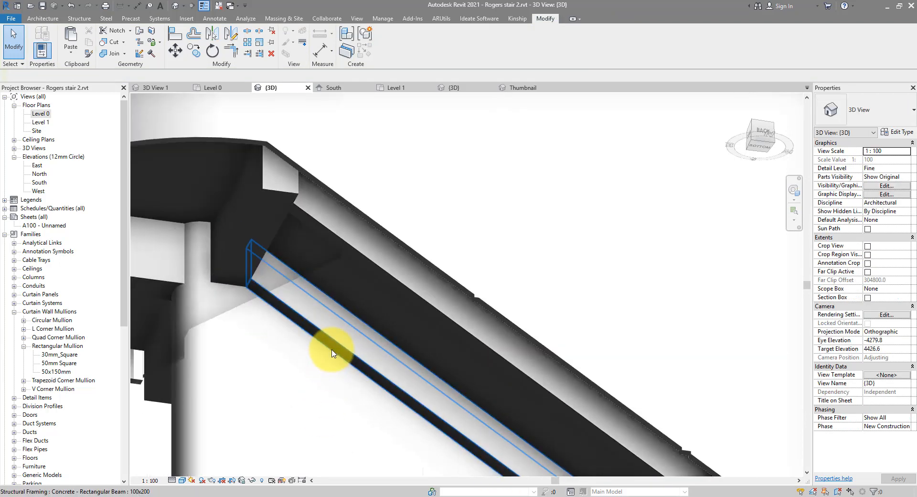
{"action": "middle_click_drag", "start_coordinate": [645, 293], "coordinate": [640, 272], "text": "shift"}
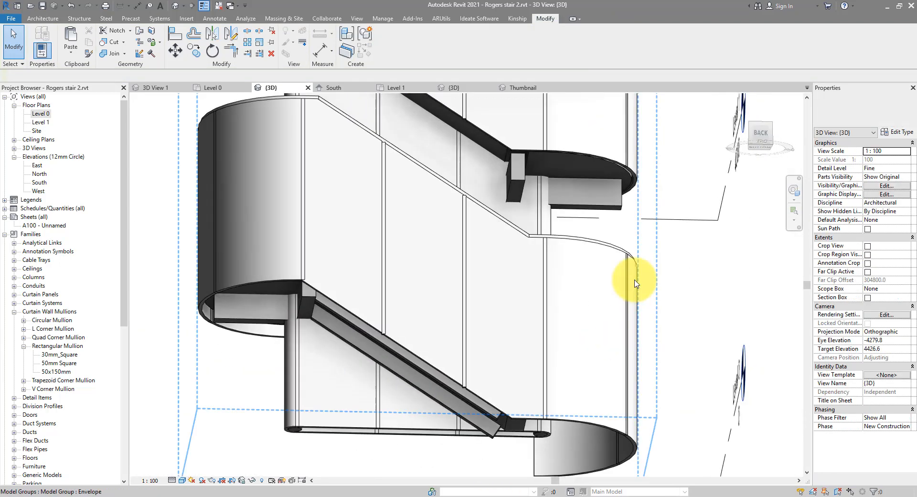
Step: Edit the Envelope model group, add the sloped 100x200 beams under both flights to it, and finish the group edit
{"action": "left_click", "coordinate": [613, 247]}
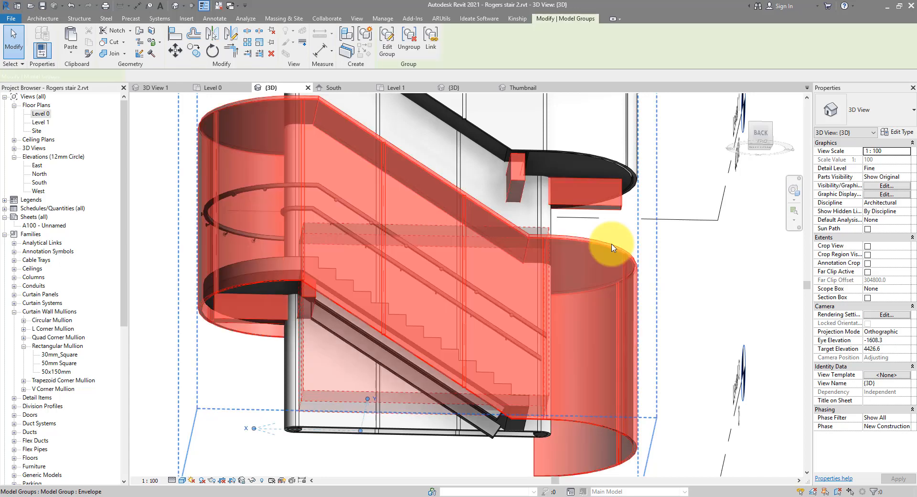
{"action": "left_click", "coordinate": [394, 57]}
{"action": "middle_click_drag", "start_coordinate": [417, 257], "coordinate": [439, 237], "text": "shift"}
{"action": "left_click", "coordinate": [388, 47]}
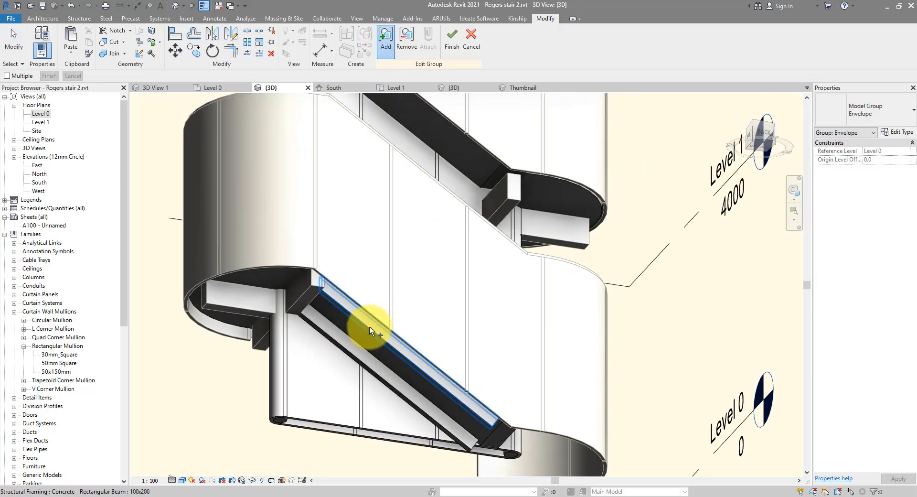
{"action": "middle_click_drag", "start_coordinate": [358, 352], "coordinate": [424, 199], "text": "shift"}
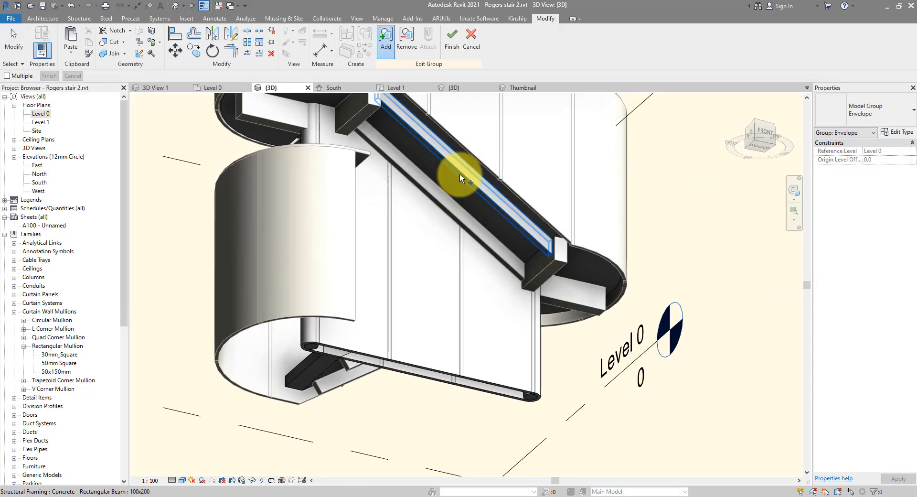
{"action": "left_click", "coordinate": [460, 175]}
{"action": "left_click", "coordinate": [458, 42]}
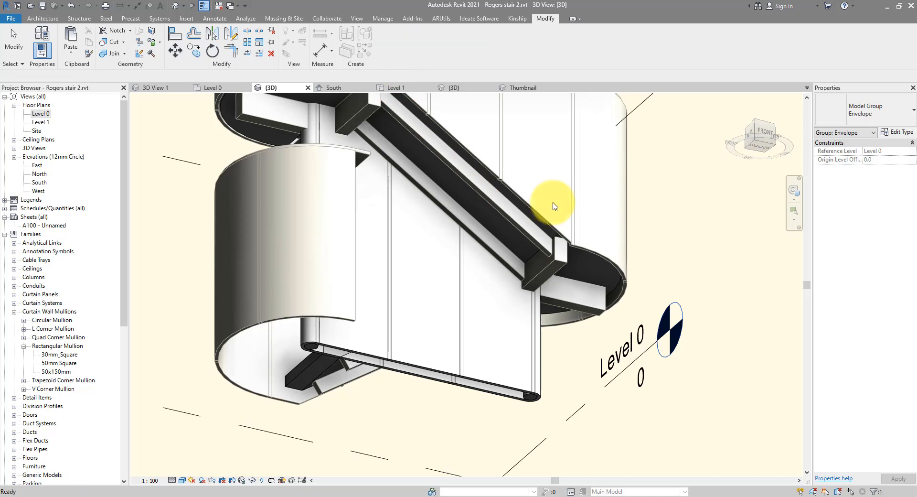
Step: Examine the sloped beams under the flights on every level and around the stair's base, and open the South elevation
{"action": "scroll", "coordinate": [564, 206], "scroll_direction": "down", "scroll_amount": 3}
{"action": "middle_click_drag", "start_coordinate": [564, 215], "coordinate": [543, 437]}
{"action": "middle_click_drag", "start_coordinate": [591, 208], "coordinate": [584, 290]}
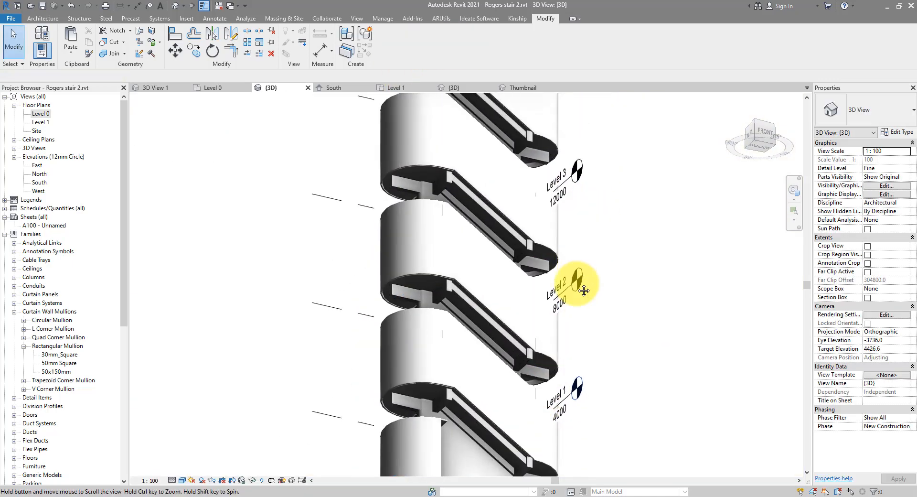
{"action": "middle_click_drag", "start_coordinate": [604, 239], "coordinate": [575, 404]}
{"action": "middle_click_drag", "start_coordinate": [538, 399], "coordinate": [554, 124], "text": "shift"}
{"action": "scroll", "coordinate": [414, 414], "scroll_direction": "up", "scroll_amount": 3}
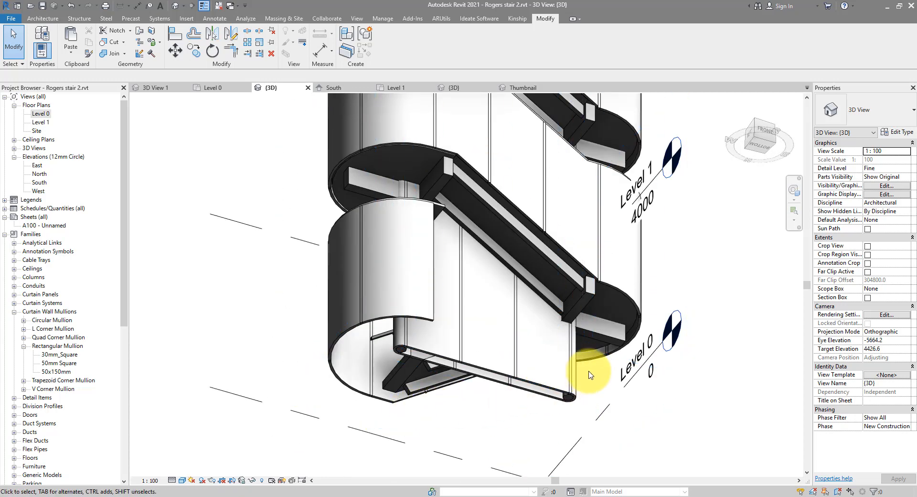
{"action": "scroll", "coordinate": [591, 378], "scroll_direction": "up", "scroll_amount": 3}
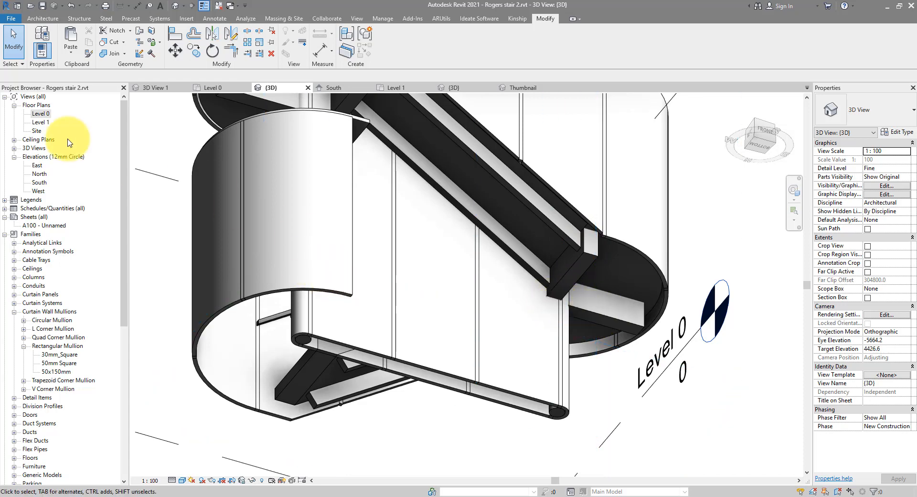
{"action": "double_click", "coordinate": [40, 183]}
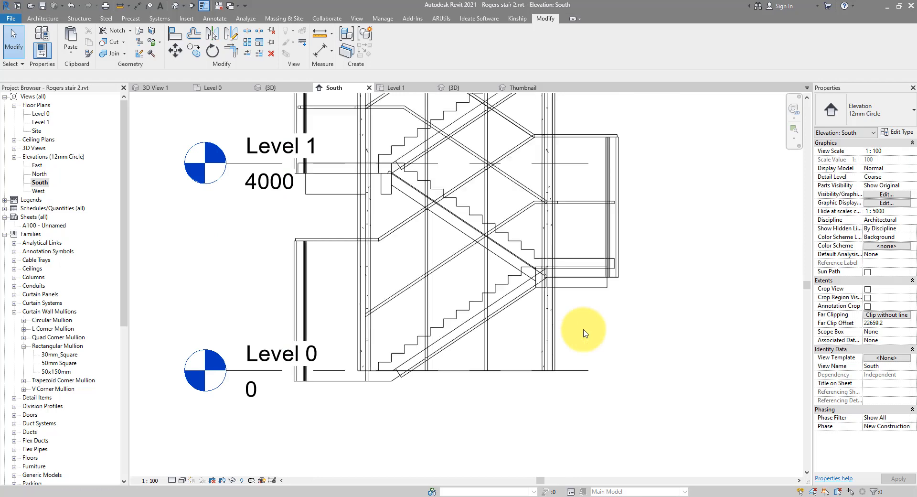
Step: Move the 300mm round concrete column near the half-landing so its centreline sits on the middle of the 200x400 landing beam
{"action": "scroll", "coordinate": [584, 333], "scroll_direction": "up", "scroll_amount": 4}
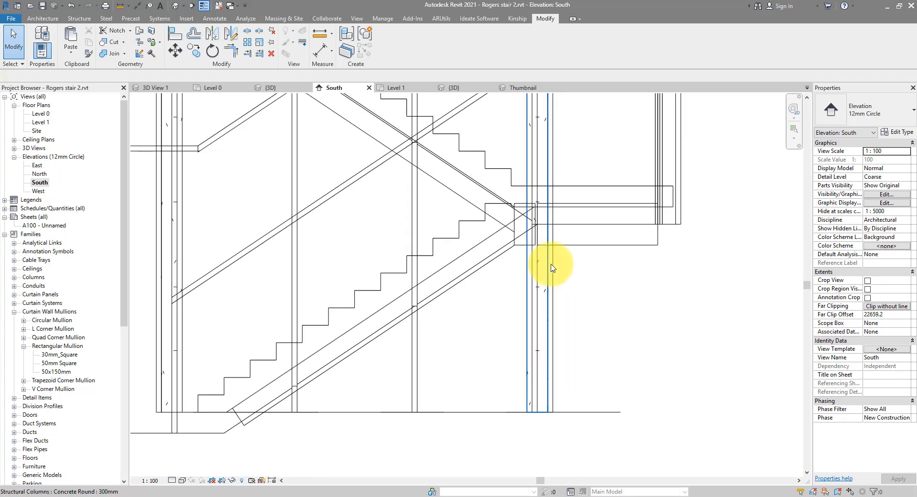
{"action": "left_click", "coordinate": [552, 268]}
{"action": "scroll", "coordinate": [546, 229], "scroll_direction": "up", "scroll_amount": 3}
{"action": "left_click", "coordinate": [175, 50]}
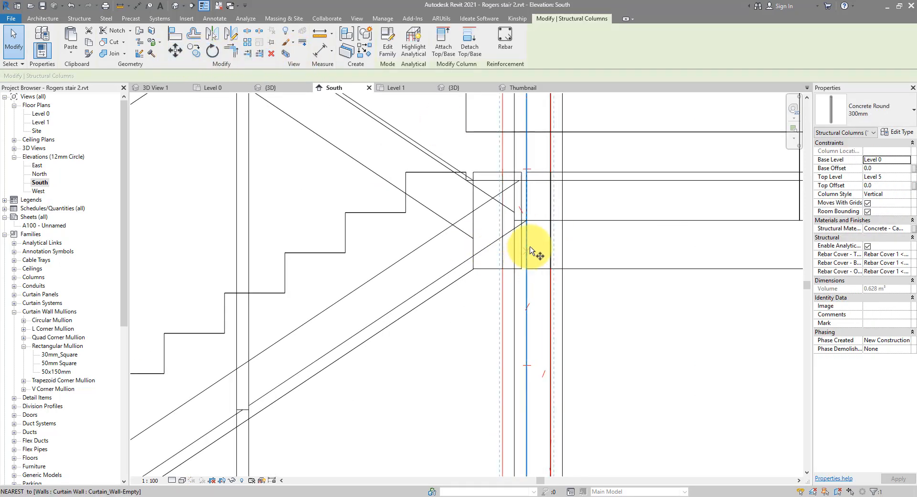
{"action": "left_click", "coordinate": [536, 249]}
{"action": "left_click", "coordinate": [498, 244]}
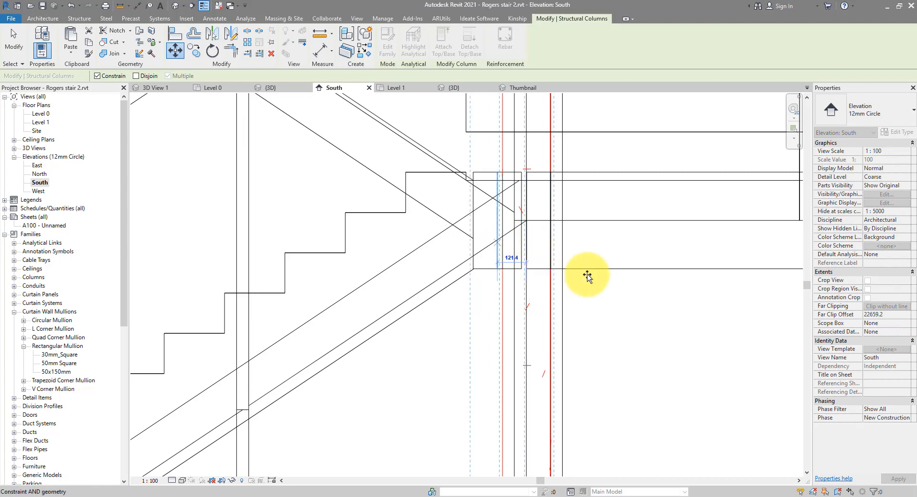
Step: Move the opposite 300mm round column 400 mm inward onto the middle of the Level 1 landing beam
{"action": "scroll", "coordinate": [615, 275], "scroll_direction": "down", "scroll_amount": 5}
{"action": "scroll", "coordinate": [440, 266], "scroll_direction": "up", "scroll_amount": 2}
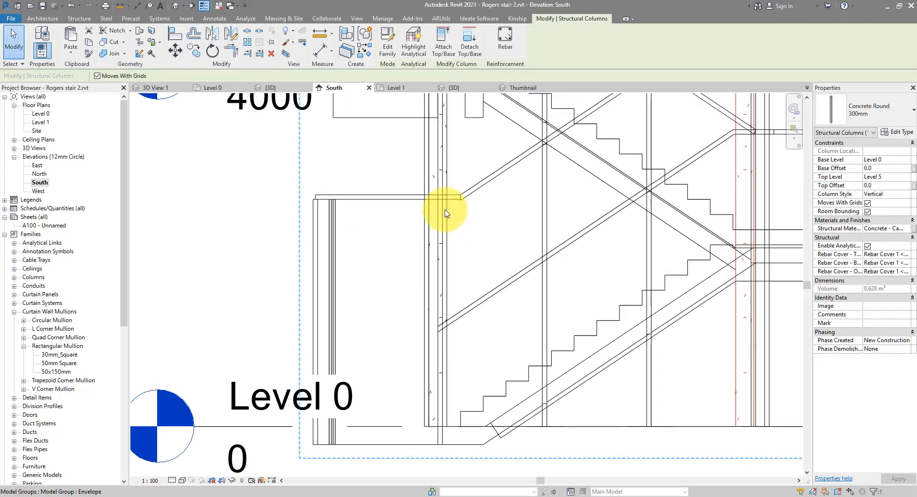
{"action": "middle_click_drag", "start_coordinate": [466, 150], "coordinate": [443, 360]}
{"action": "scroll", "coordinate": [429, 335], "scroll_direction": "down", "scroll_amount": 2}
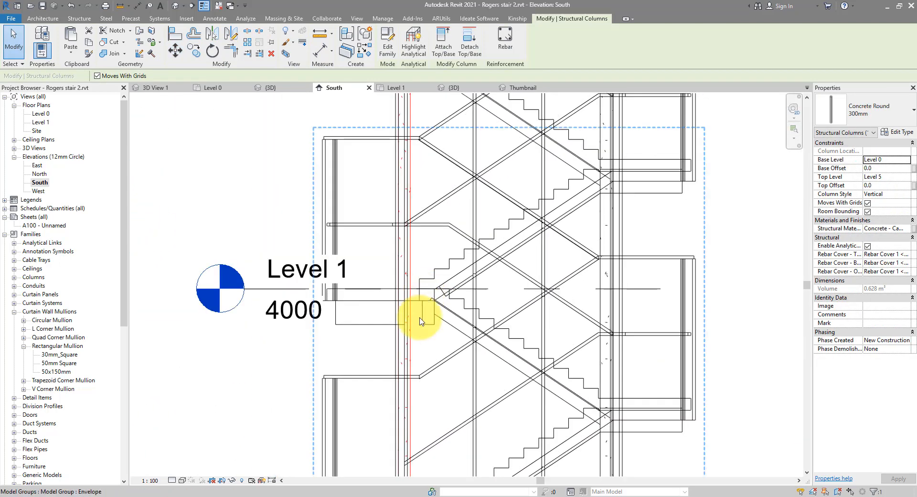
{"action": "scroll", "coordinate": [420, 318], "scroll_direction": "up", "scroll_amount": 3}
{"action": "left_click", "coordinate": [175, 50]}
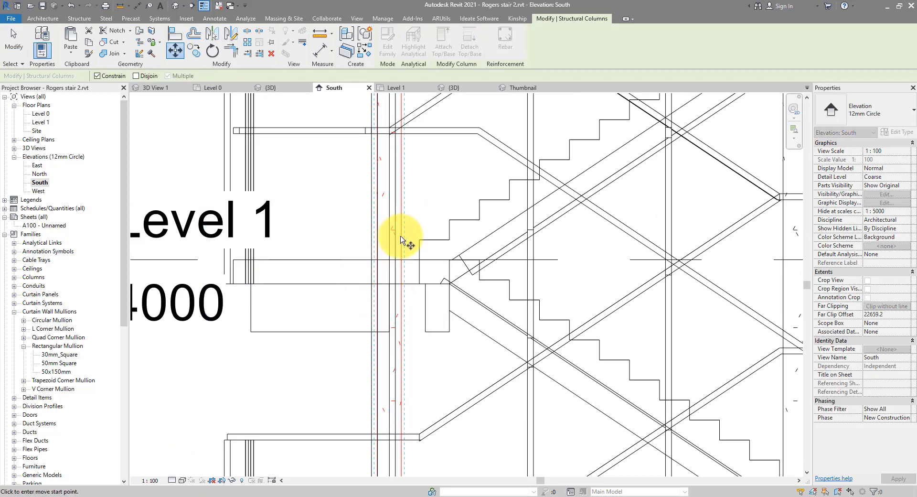
{"action": "left_click", "coordinate": [390, 235]}
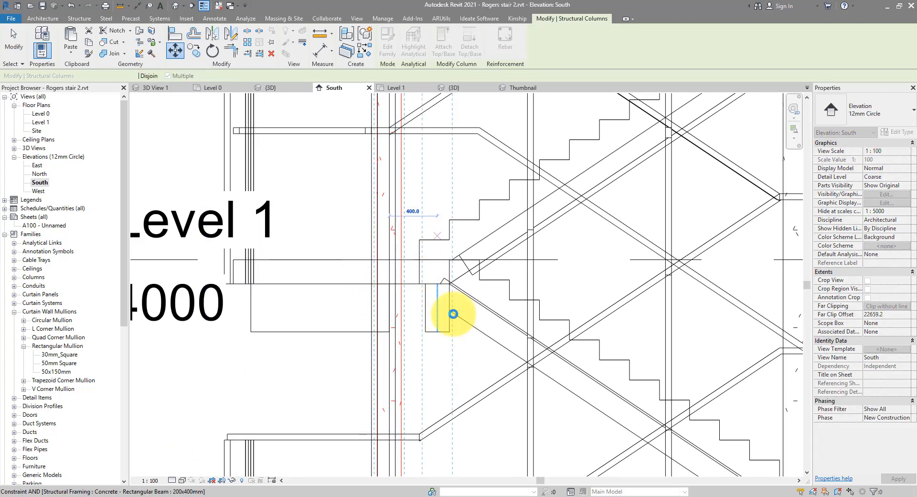
{"action": "left_click", "coordinate": [453, 314]}
{"action": "scroll", "coordinate": [450, 282], "scroll_direction": "down", "scroll_amount": 3}
{"action": "key", "text": "Escape"}
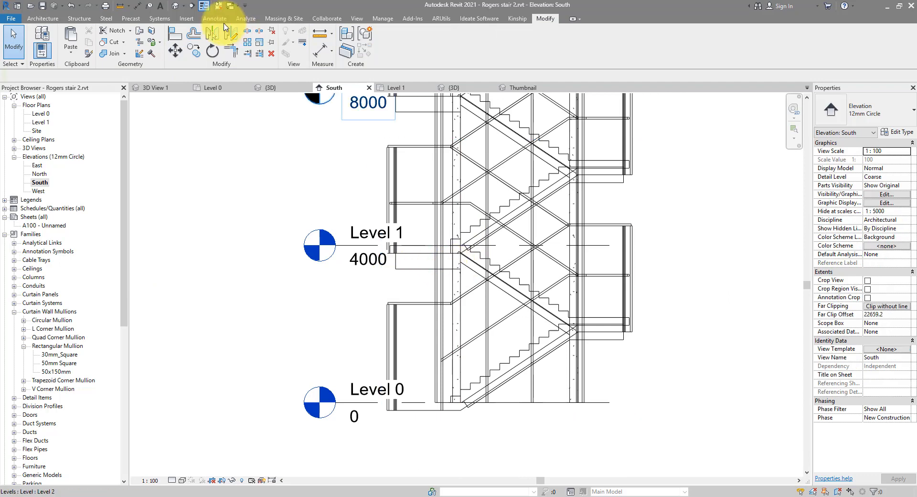
Step: In the Level 0 plan, move the curved curtain wall nearest the Level 1 landing column inward until its inner face meets that column
{"action": "left_click", "coordinate": [178, 9]}
{"action": "scroll", "coordinate": [401, 245], "scroll_direction": "up", "scroll_amount": 4}
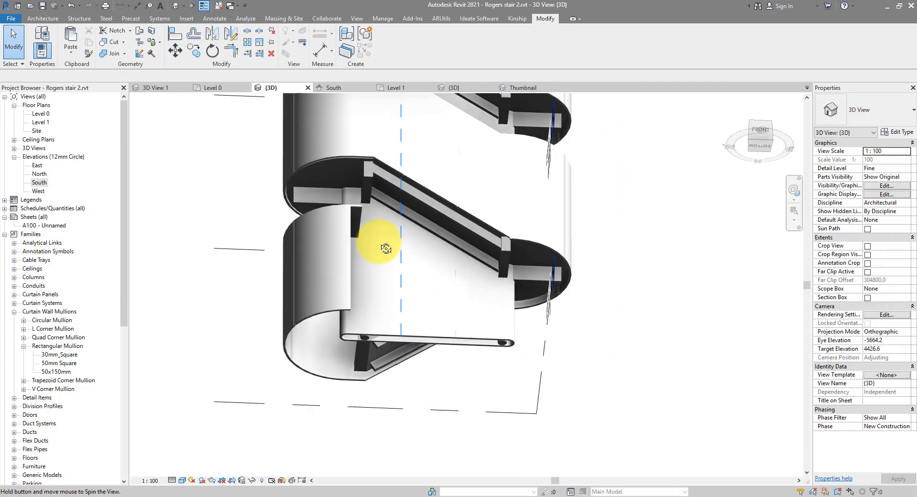
{"action": "scroll", "coordinate": [370, 395], "scroll_direction": "up", "scroll_amount": 5}
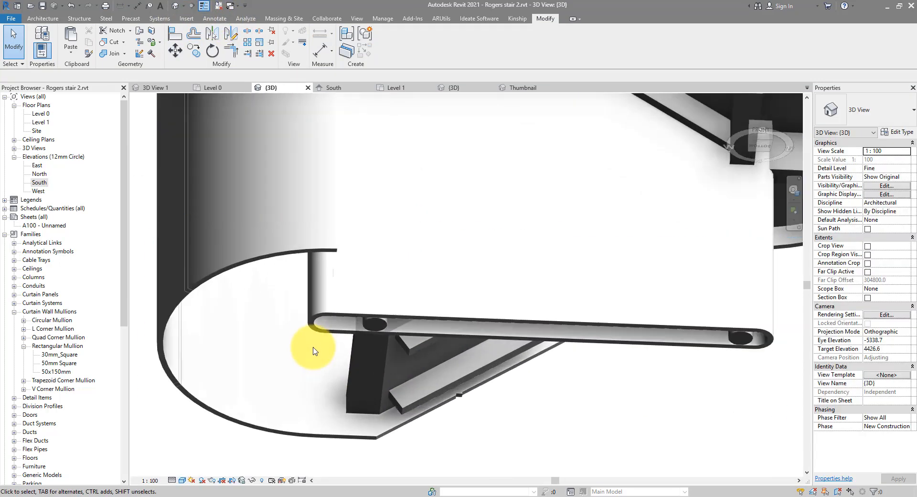
{"action": "left_click", "coordinate": [315, 321]}
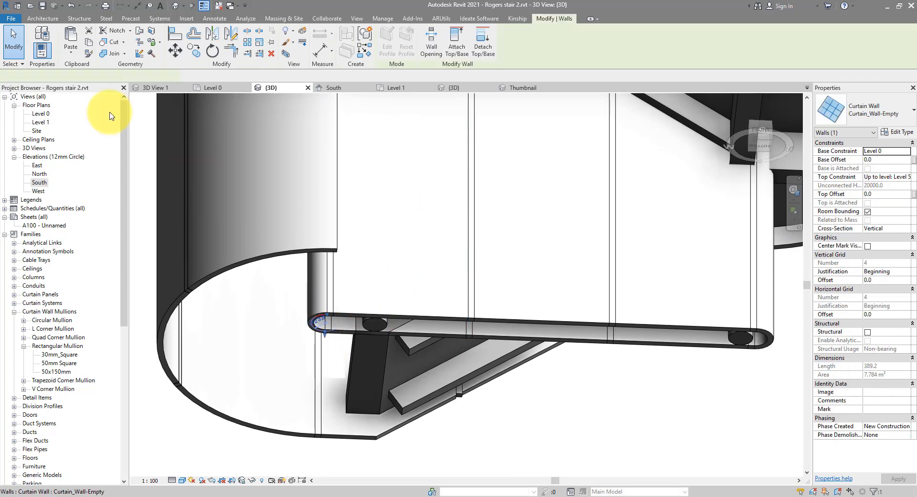
{"action": "double_click", "coordinate": [40, 113]}
{"action": "scroll", "coordinate": [341, 213], "scroll_direction": "up", "scroll_amount": 5}
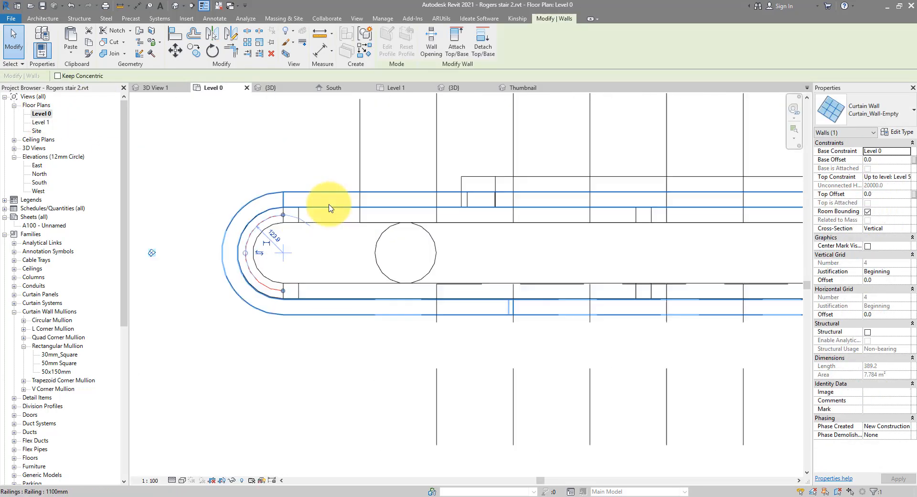
{"action": "left_click", "coordinate": [175, 51]}
{"action": "left_click", "coordinate": [254, 255]}
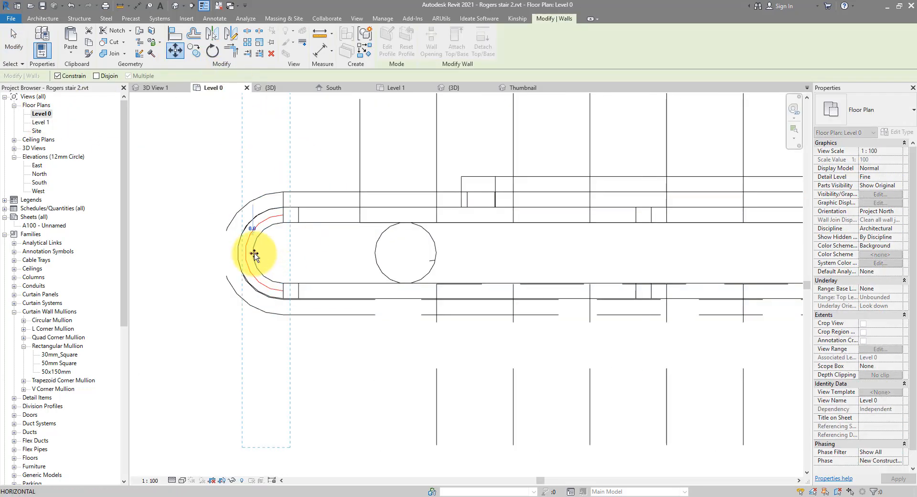
{"action": "left_click", "coordinate": [374, 255]}
Step: Move the curved curtain wall at the opposite end of the central core inward until its inner face meets the column there
{"action": "scroll", "coordinate": [350, 269], "scroll_direction": "down", "scroll_amount": 5}
{"action": "scroll", "coordinate": [510, 266], "scroll_direction": "up", "scroll_amount": 2}
{"action": "left_click", "coordinate": [519, 262]}
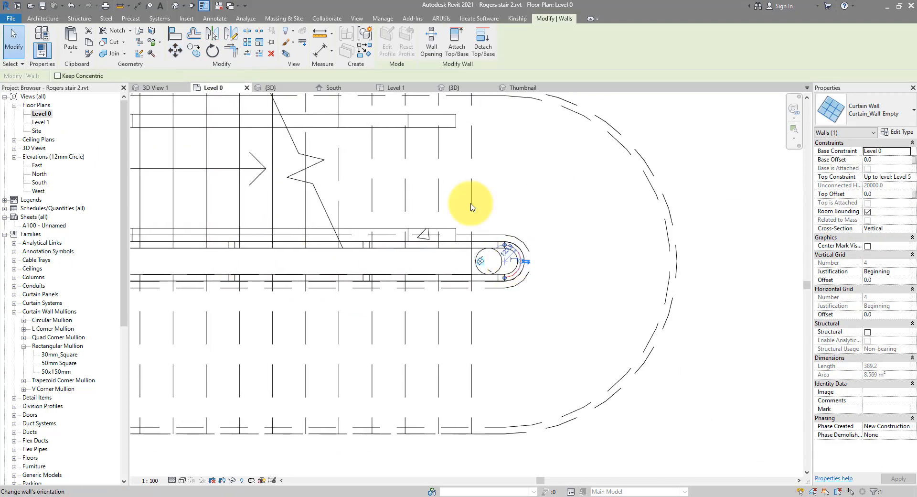
{"action": "left_click", "coordinate": [177, 51]}
{"action": "left_click", "coordinate": [519, 261]}
{"action": "left_click", "coordinate": [502, 261]}
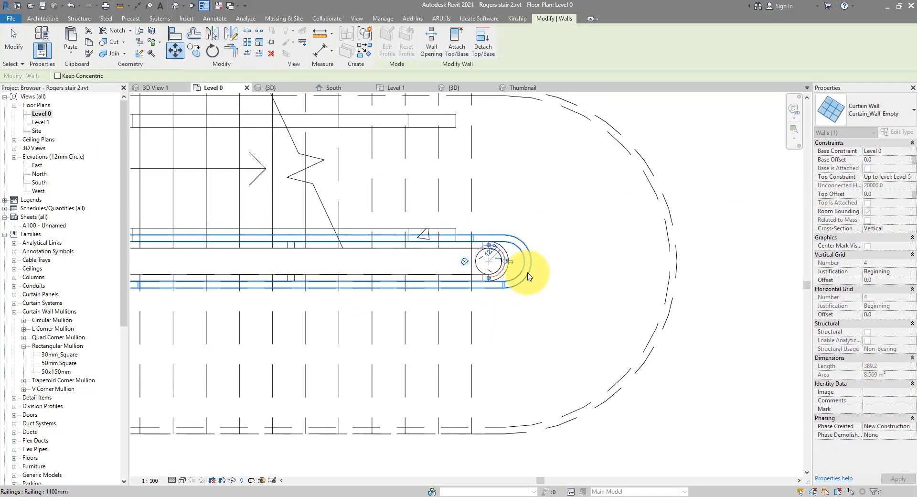
{"action": "key", "text": "Escape"}
Step: In the 3D view, copy the curved curtain wall around the Level 4 landing and paste it aligned to Level 5
{"action": "left_click", "coordinate": [175, 6]}
{"action": "scroll", "coordinate": [443, 336], "scroll_direction": "down", "scroll_amount": 3}
{"action": "left_click_drag", "start_coordinate": [0, 0], "coordinate": [0, 0]}
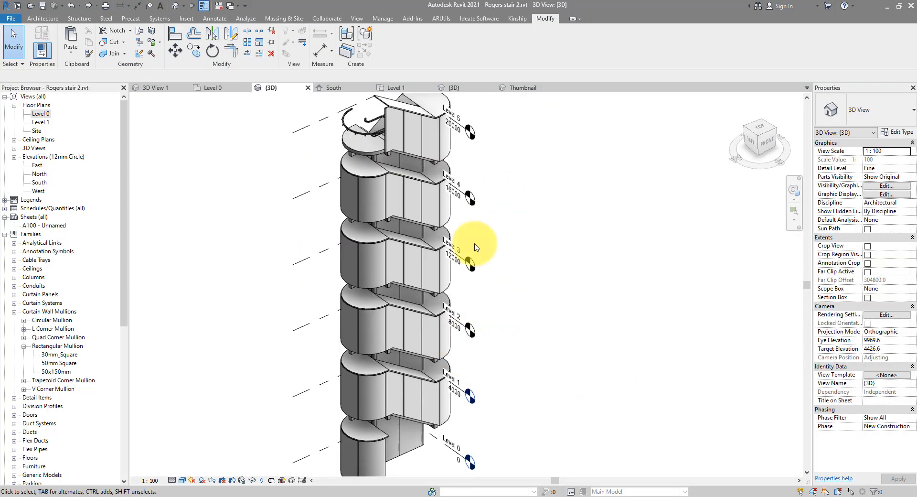
{"action": "middle_click_drag", "start_coordinate": [357, 107], "coordinate": [375, 230]}
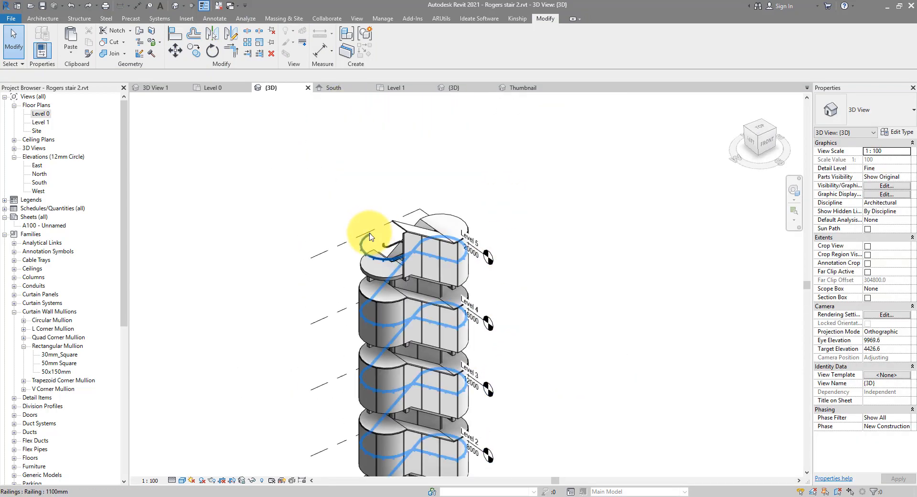
{"action": "scroll", "coordinate": [373, 230], "scroll_direction": "up", "scroll_amount": 2}
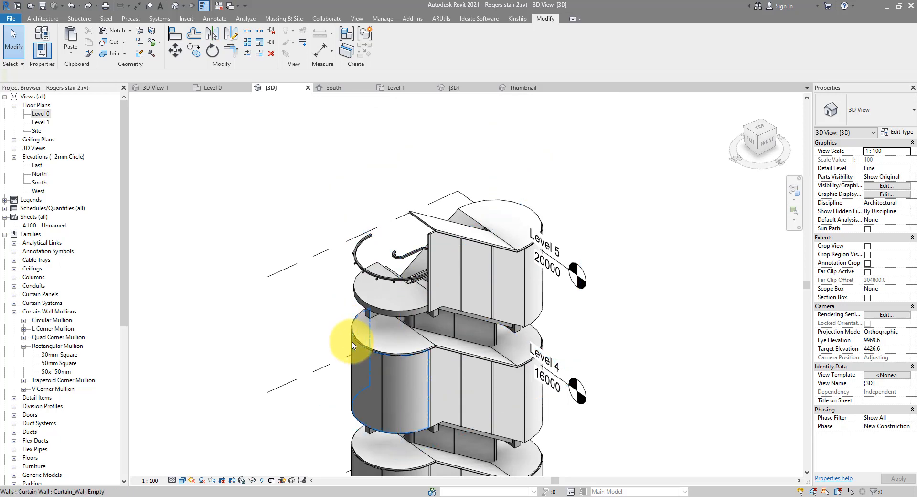
{"action": "left_click", "coordinate": [366, 388]}
{"action": "left_click", "coordinate": [90, 42]}
{"action": "left_click", "coordinate": [71, 52]}
{"action": "left_click", "coordinate": [103, 89]}
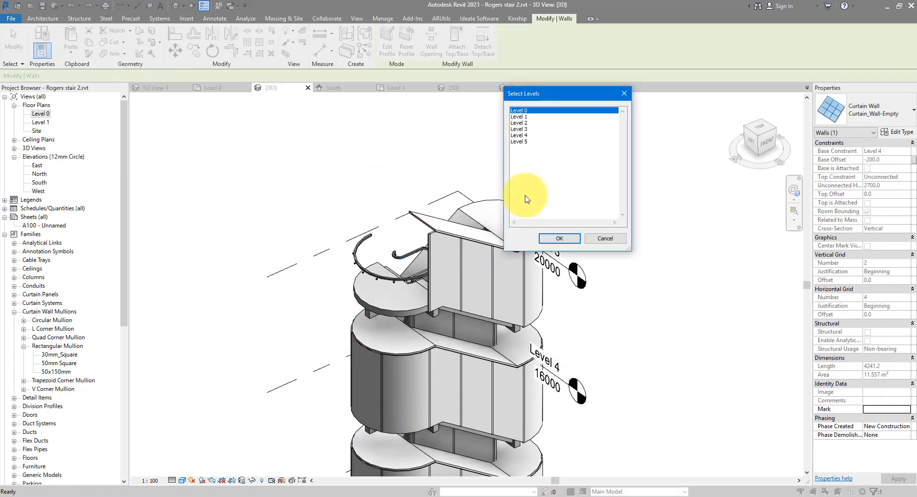
{"action": "left_click", "coordinate": [526, 141]}
{"action": "left_click", "coordinate": [558, 238]}
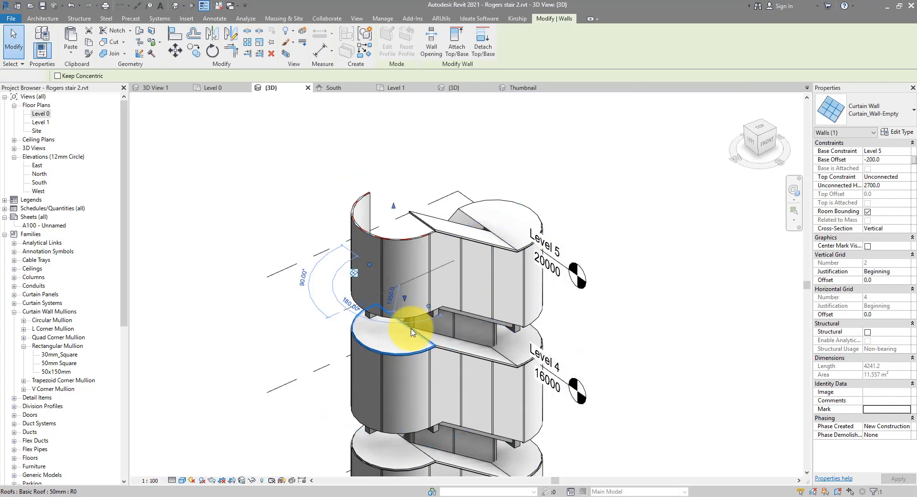
Step: Copy the 50mm roof above the curved Level 4 landing and paste it aligned to Level 5
{"action": "left_click", "coordinate": [385, 329]}
{"action": "left_click", "coordinate": [88, 42]}
{"action": "left_click", "coordinate": [71, 51]}
{"action": "left_click", "coordinate": [103, 89]}
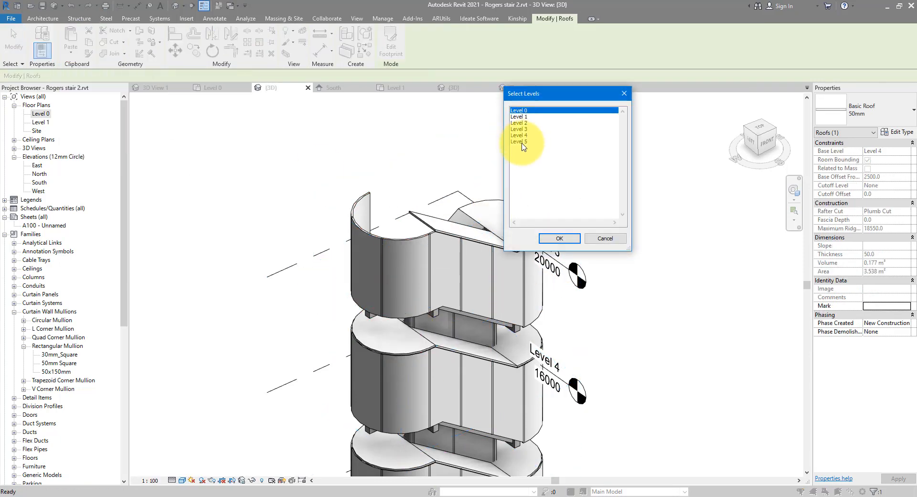
{"action": "left_click", "coordinate": [525, 142]}
{"action": "left_click", "coordinate": [558, 238]}
{"action": "left_click", "coordinate": [625, 276]}
Step: Show the whole stair tower in the 3D view and set its visual style to Realistic
{"action": "scroll", "coordinate": [594, 287], "scroll_direction": "down", "scroll_amount": 5}
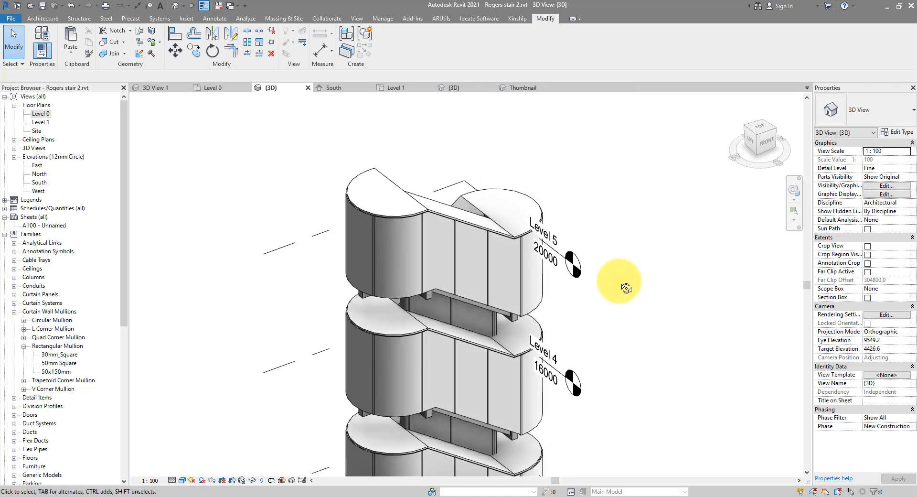
{"action": "middle_click_drag", "start_coordinate": [592, 385], "coordinate": [554, 402], "text": "shift"}
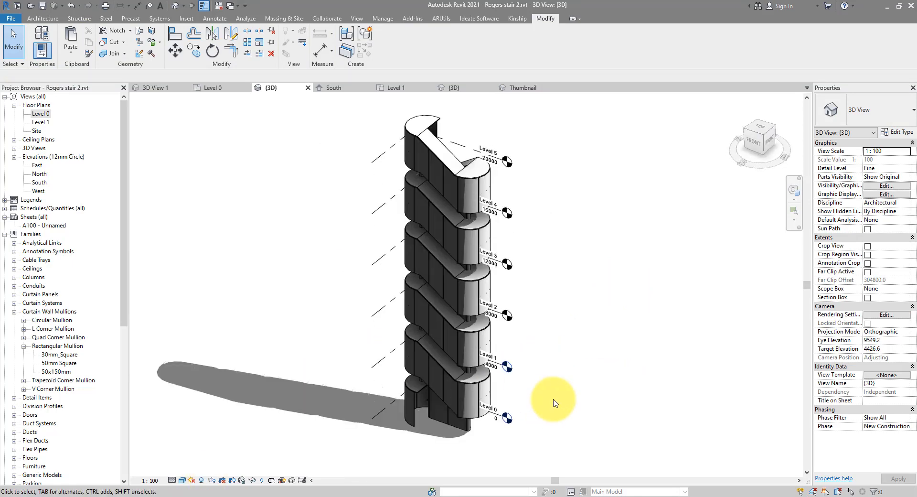
{"action": "left_click", "coordinate": [186, 483]}
{"action": "left_click", "coordinate": [200, 470]}
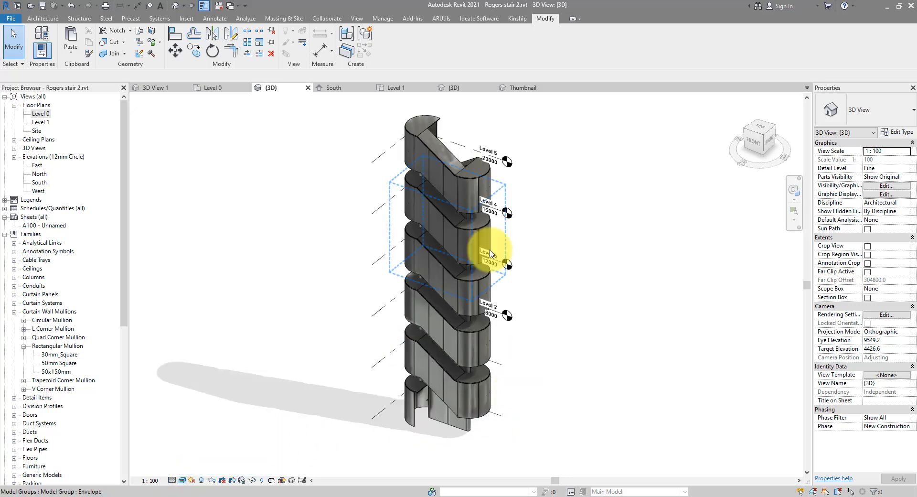
Step: Examine the finished tower from above and below, including its roofs and beams, and compare it with 3D View 1 of Rogers stair 1
{"action": "scroll", "coordinate": [543, 251], "scroll_direction": "up", "scroll_amount": 5}
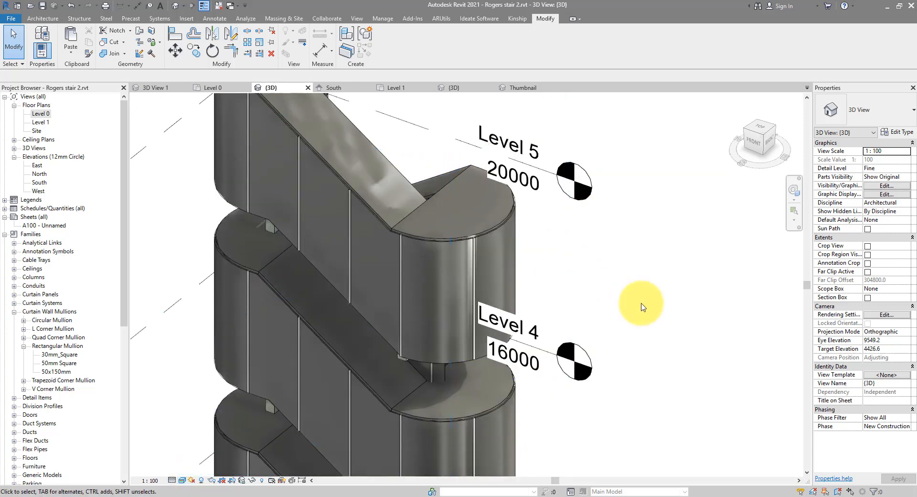
{"action": "middle_click_drag", "start_coordinate": [643, 309], "coordinate": [787, 149], "text": "shift"}
{"action": "scroll", "coordinate": [615, 297], "scroll_direction": "down", "scroll_amount": 4}
{"action": "middle_click_drag", "start_coordinate": [704, 284], "coordinate": [711, 246], "text": "shift"}
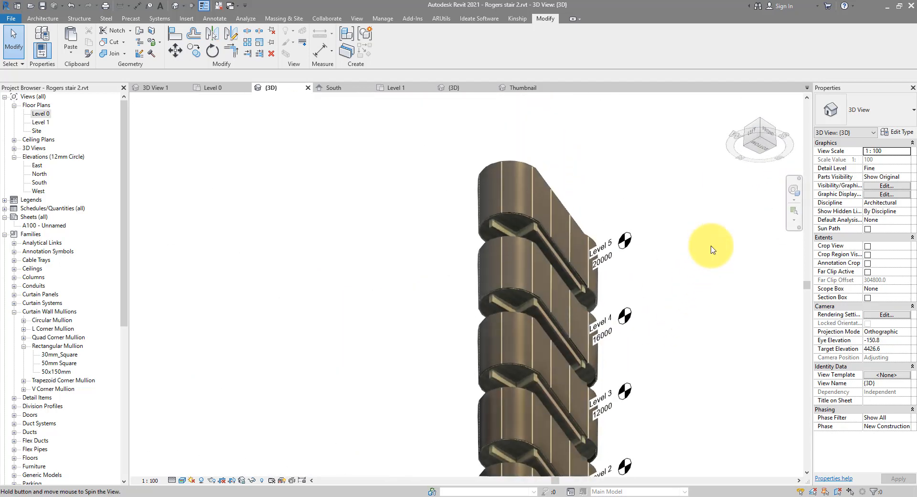
{"action": "middle_click_drag", "start_coordinate": [692, 379], "coordinate": [661, 364], "text": "shift"}
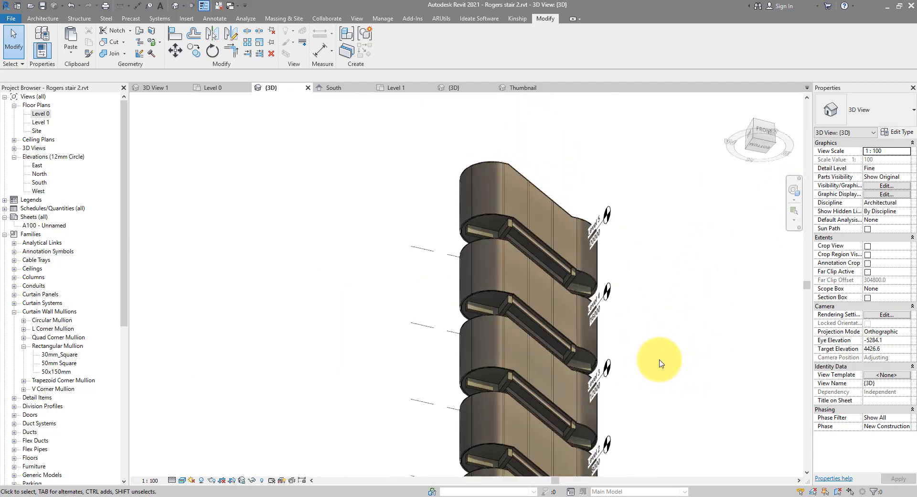
{"action": "scroll", "coordinate": [659, 366], "scroll_direction": "up", "scroll_amount": 3}
{"action": "middle_click_drag", "start_coordinate": [672, 296], "coordinate": [577, 400]}
{"action": "scroll", "coordinate": [529, 316], "scroll_direction": "down", "scroll_amount": 3}
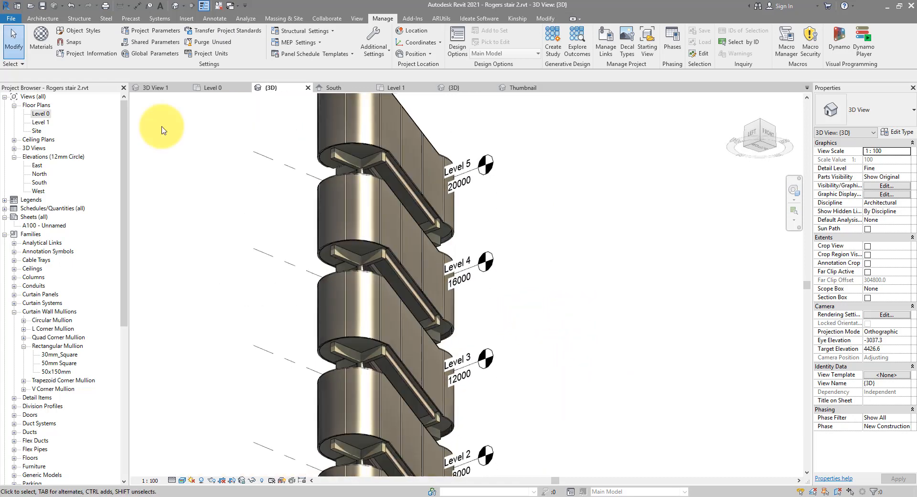
{"action": "left_click", "coordinate": [153, 92]}
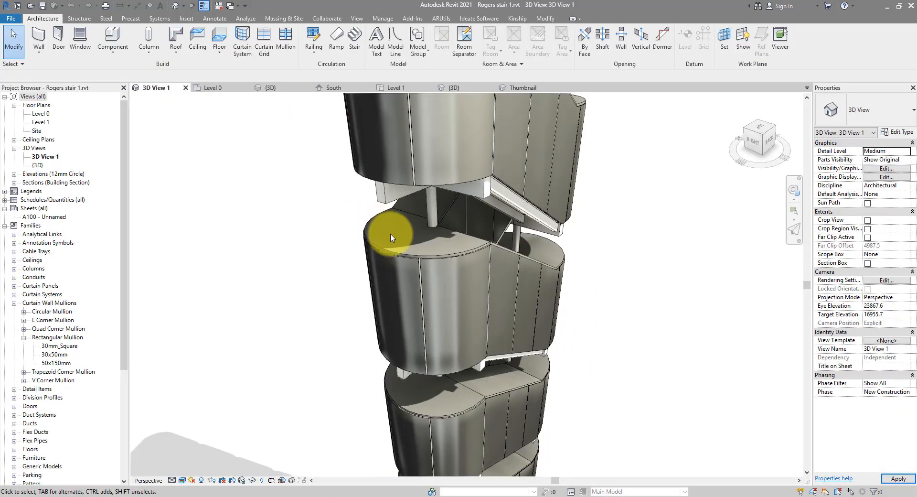
{"action": "middle_click_drag", "start_coordinate": [609, 307], "coordinate": [568, 278], "text": "shift"}
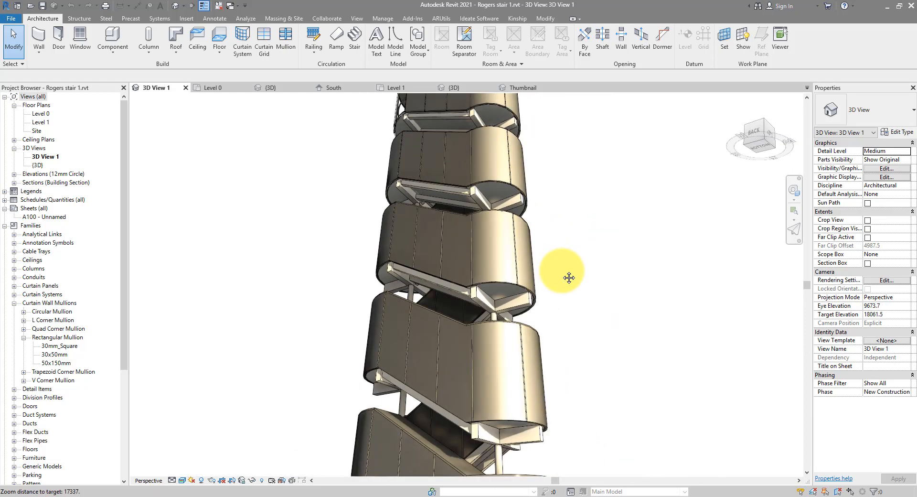